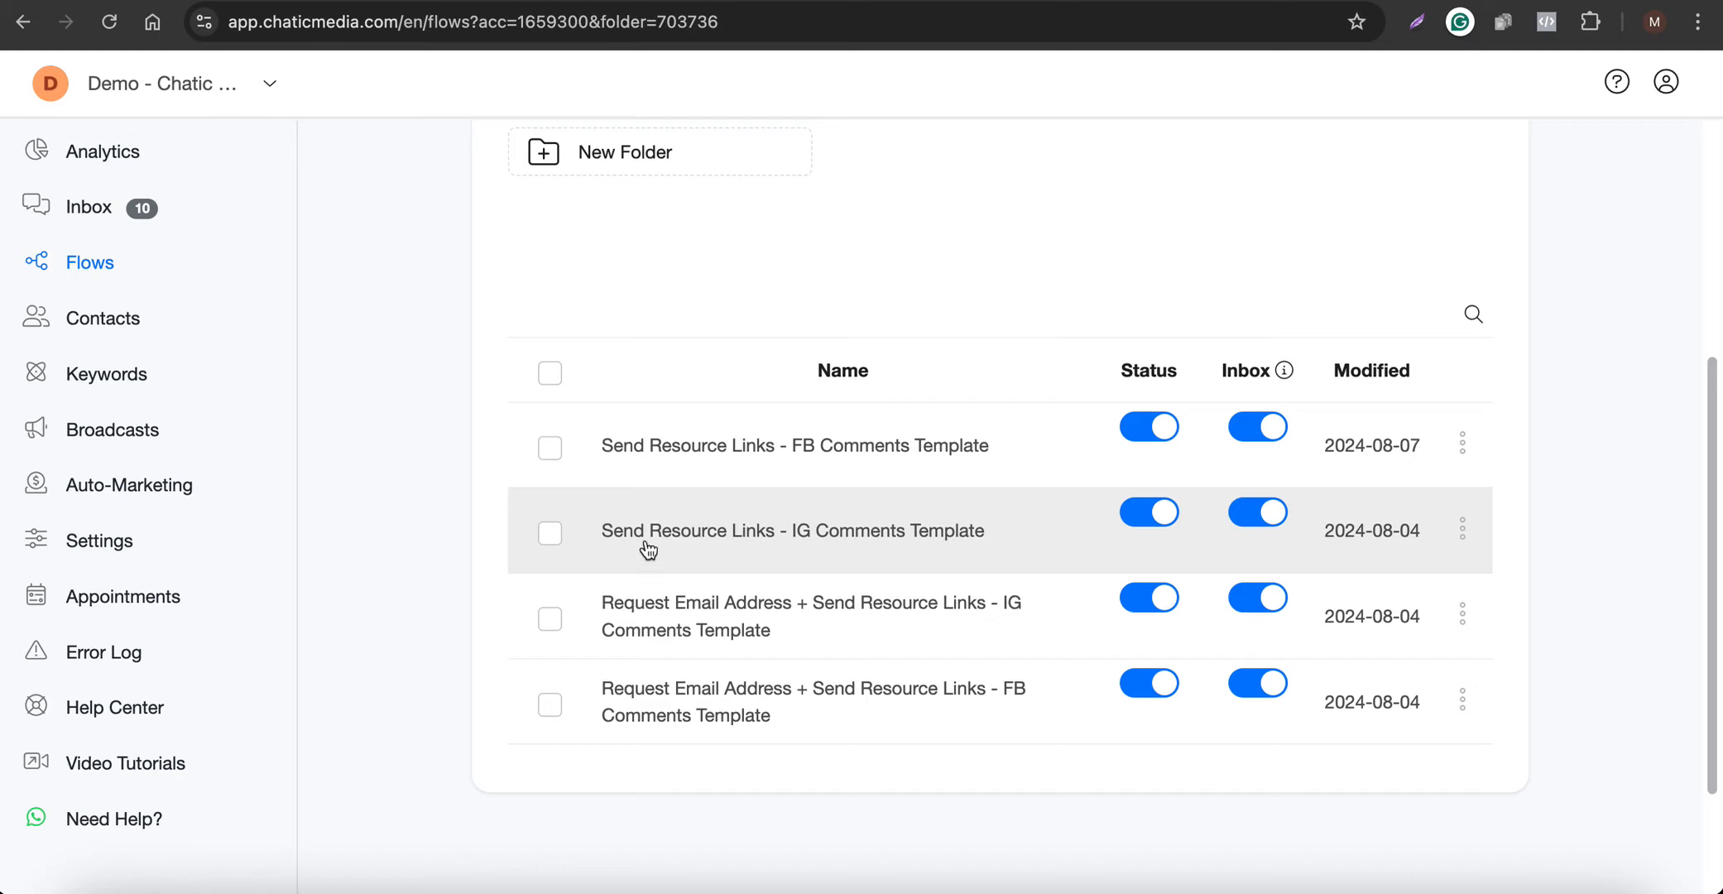
Step: Open the Send Resource Links - IG Comments Template flow and inspect the product title and description in its Send Message #1 card
{"action": "left_click", "coordinate": [742, 540]}
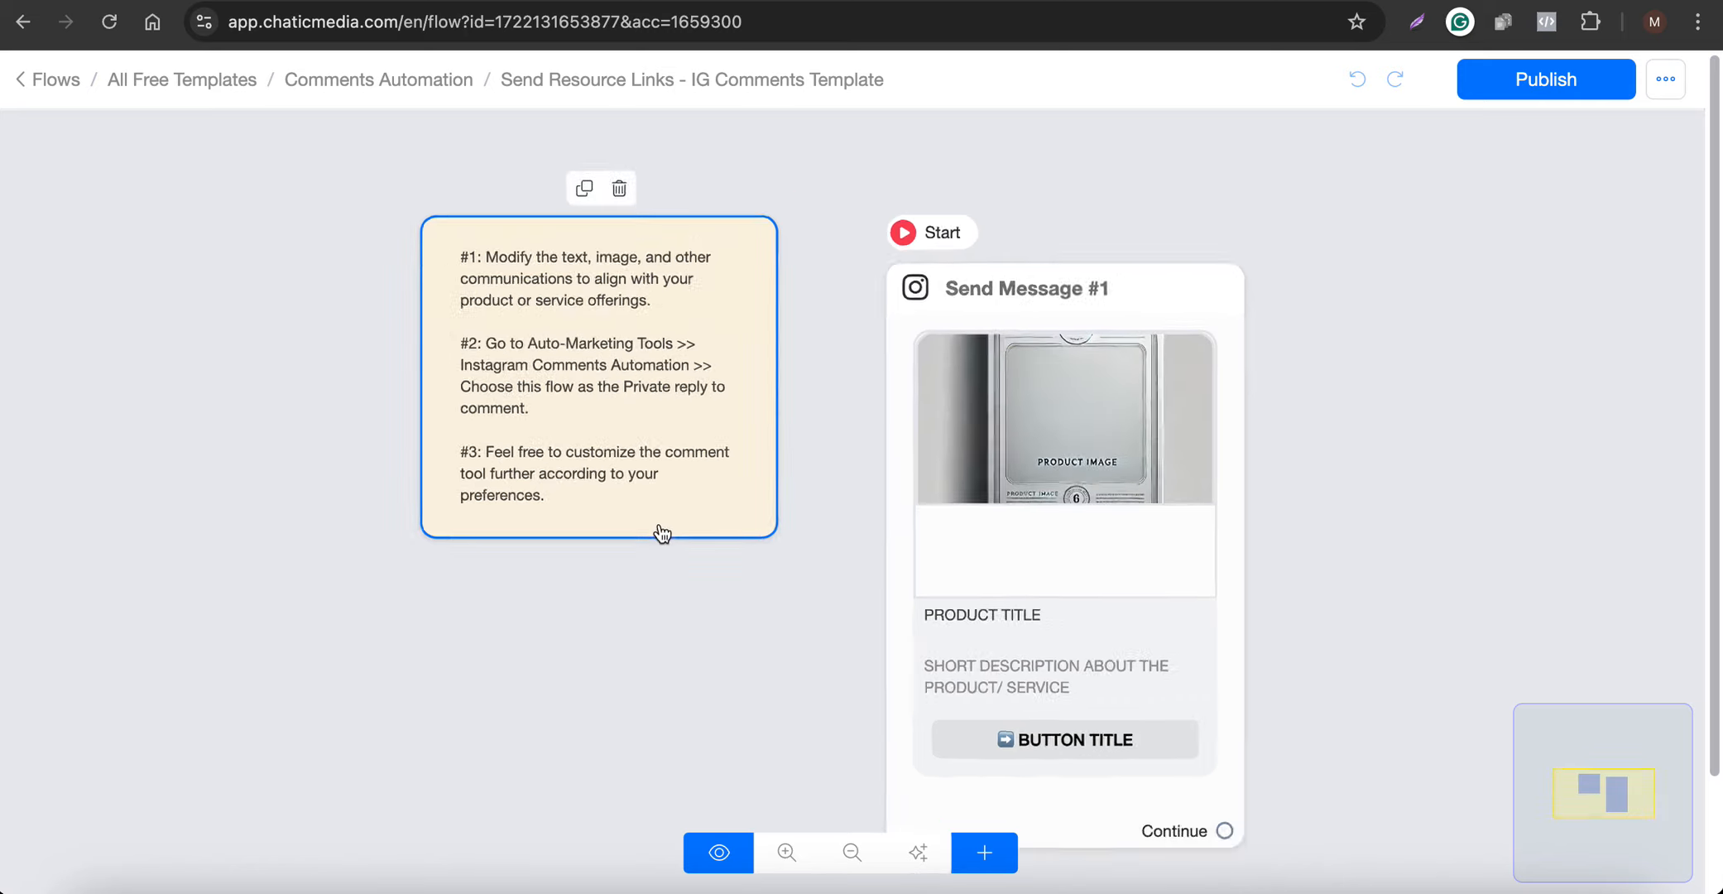
{"action": "scroll", "coordinate": [662, 532], "scroll_direction": "down", "scroll_amount": 2}
{"action": "left_click", "coordinate": [996, 508]}
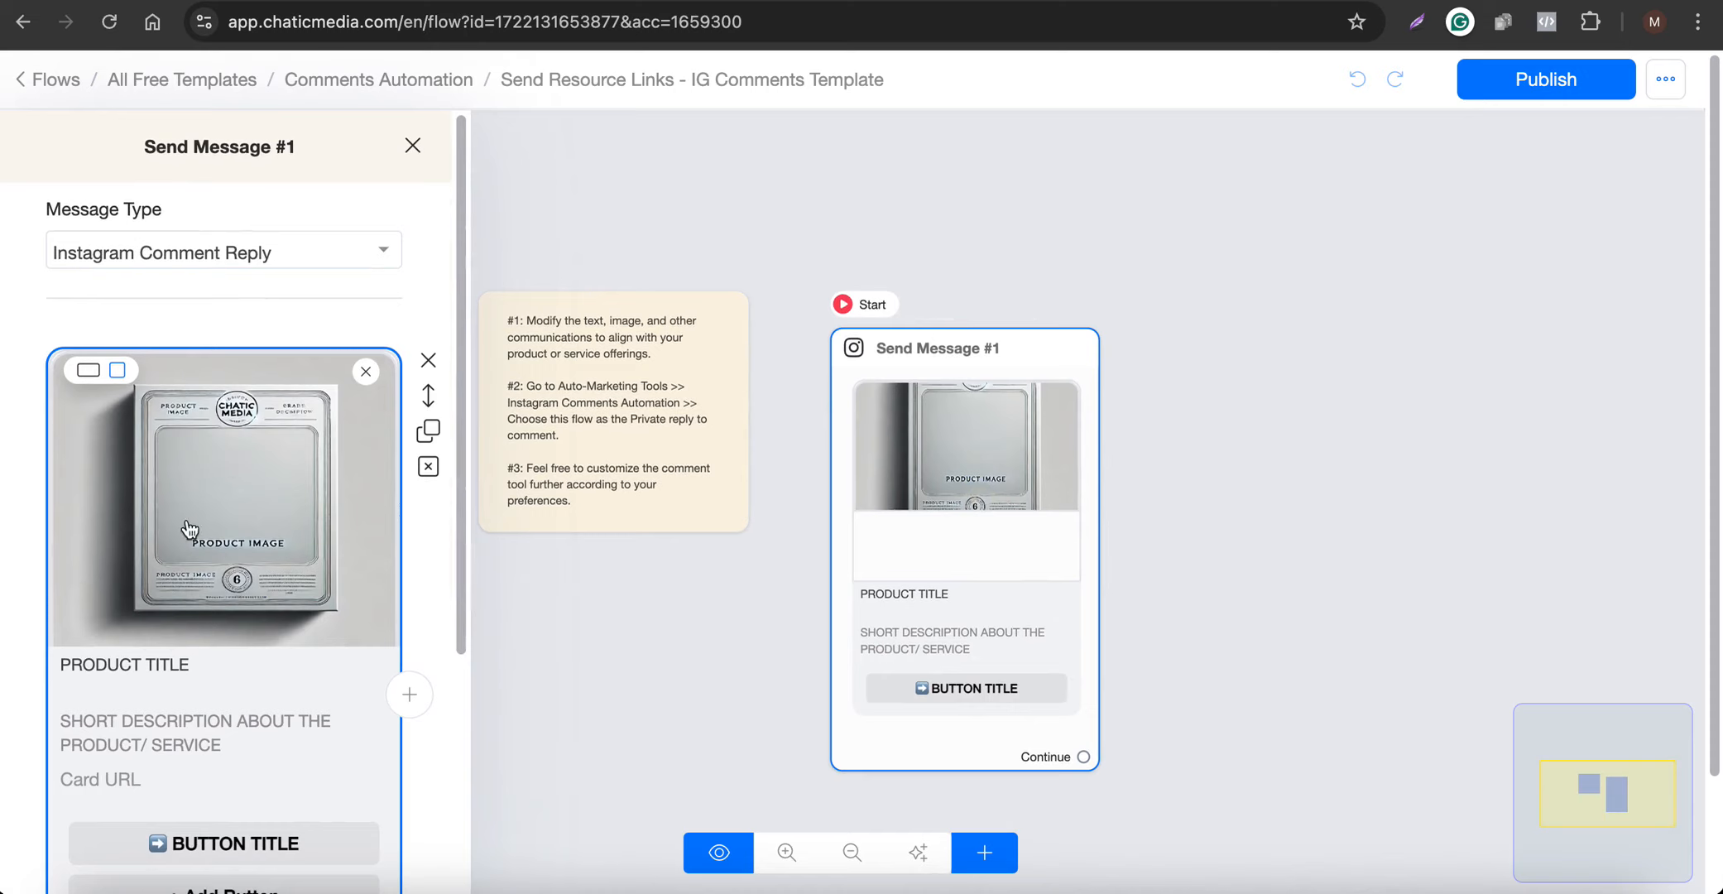
{"action": "left_click_drag", "start_coordinate": [190, 664], "coordinate": [15, 658]}
{"action": "left_click_drag", "start_coordinate": [267, 741], "coordinate": [72, 726]}
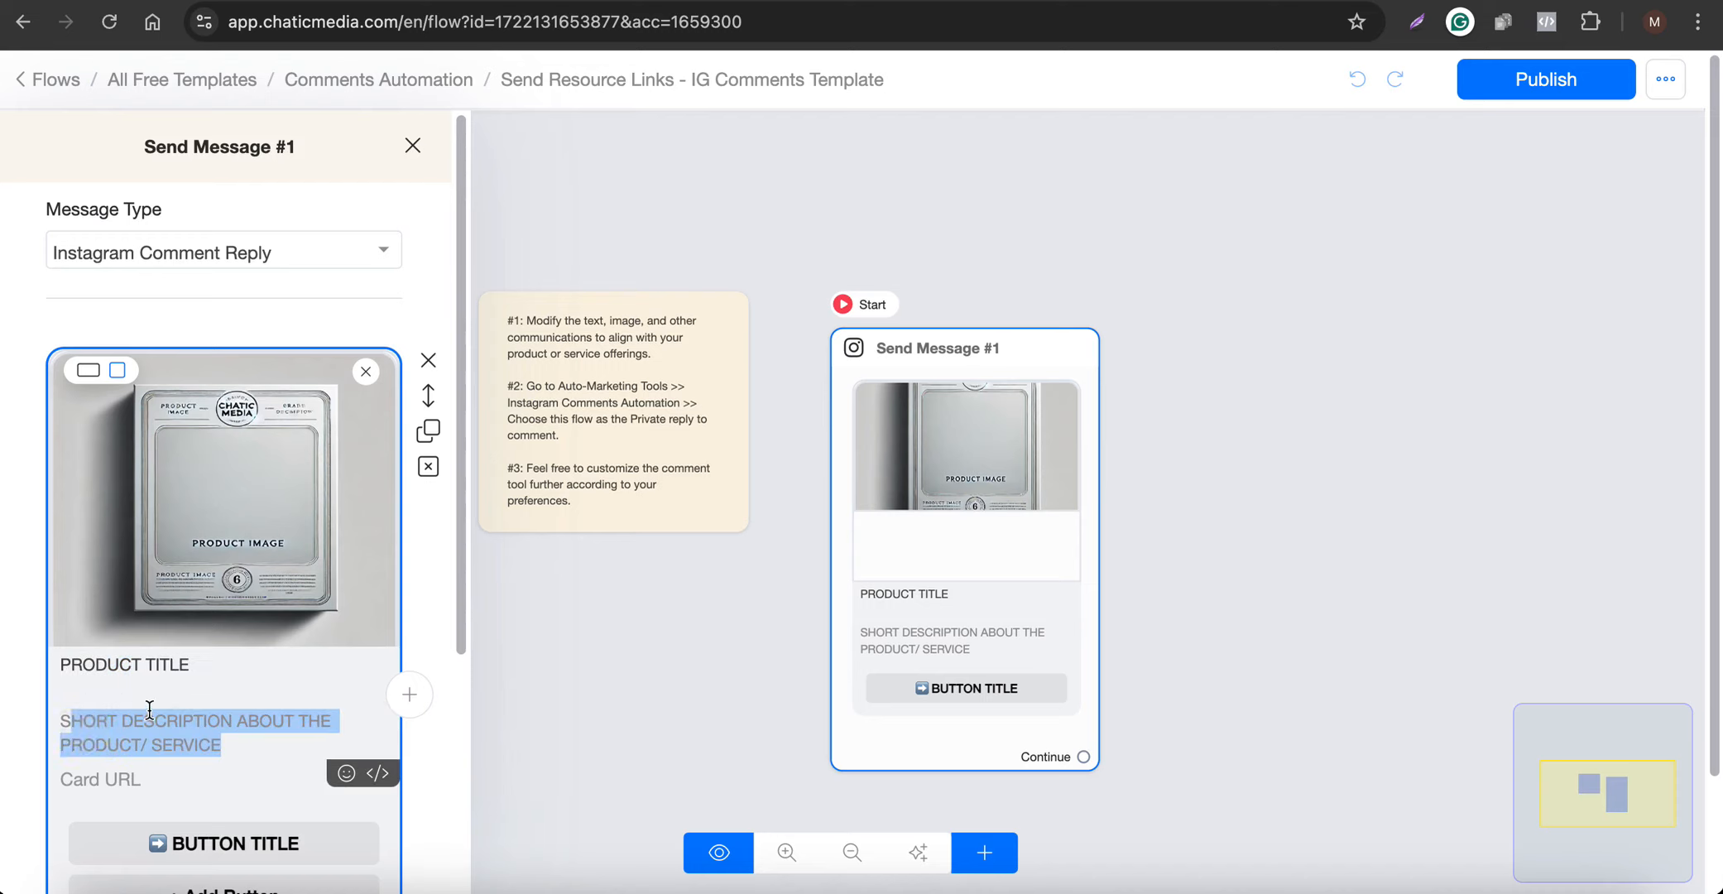
Step: Check the website link settings of the card's BUTTON TITLE button
{"action": "left_click", "coordinate": [208, 846]}
{"action": "left_click_drag", "start_coordinate": [751, 404], "coordinate": [487, 403]}
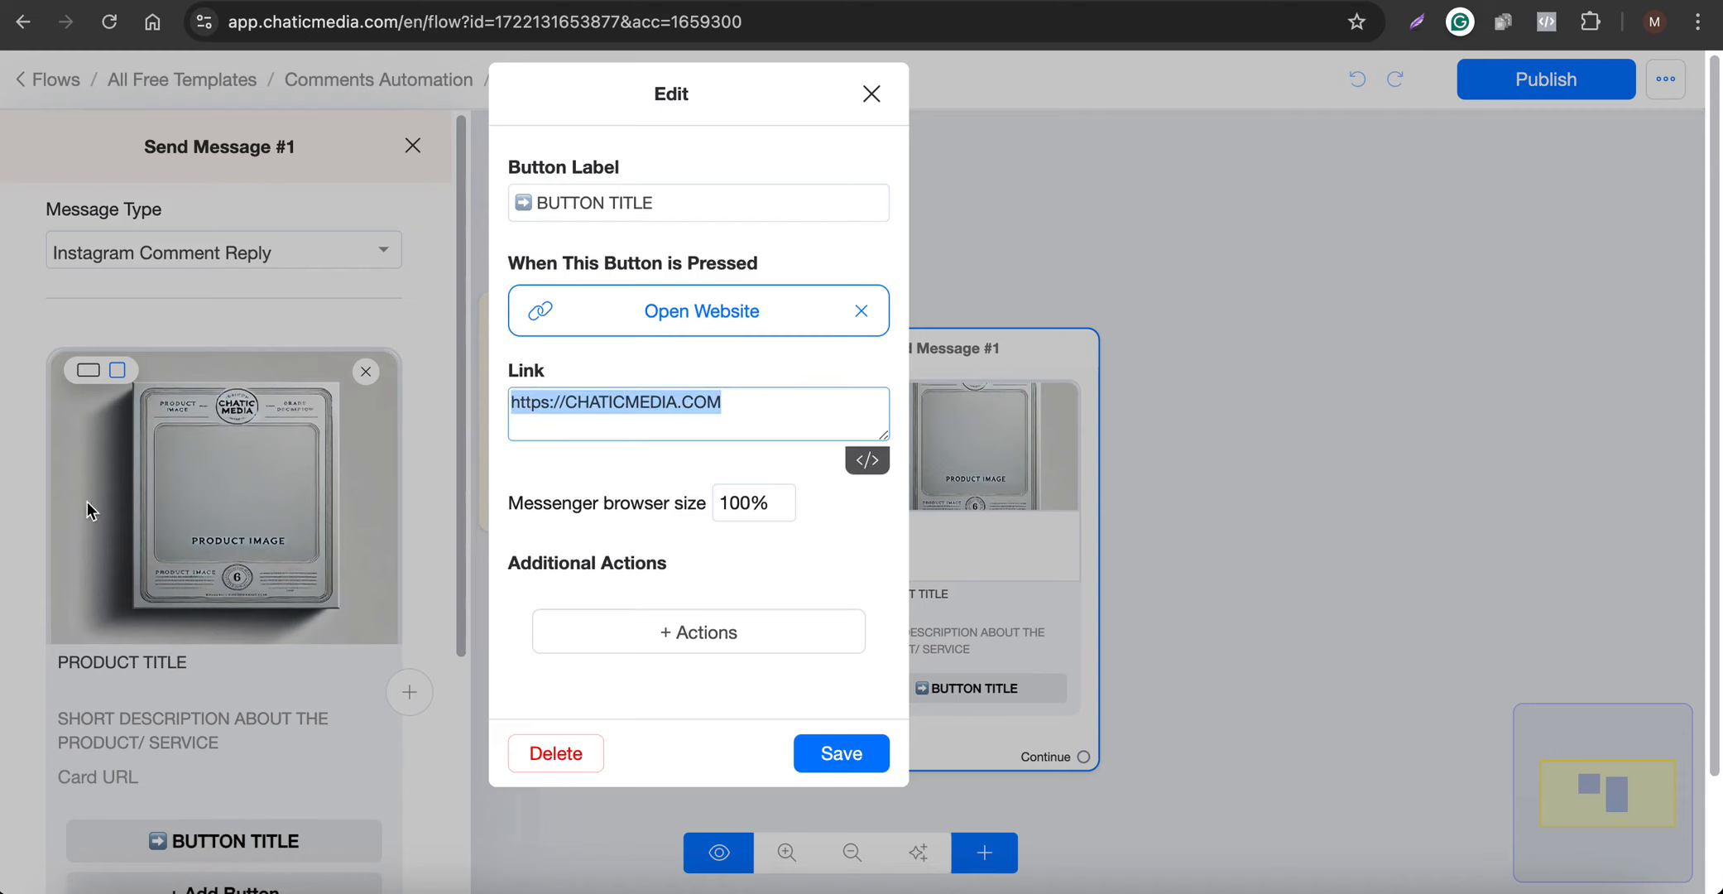
{"action": "left_click", "coordinate": [866, 103]}
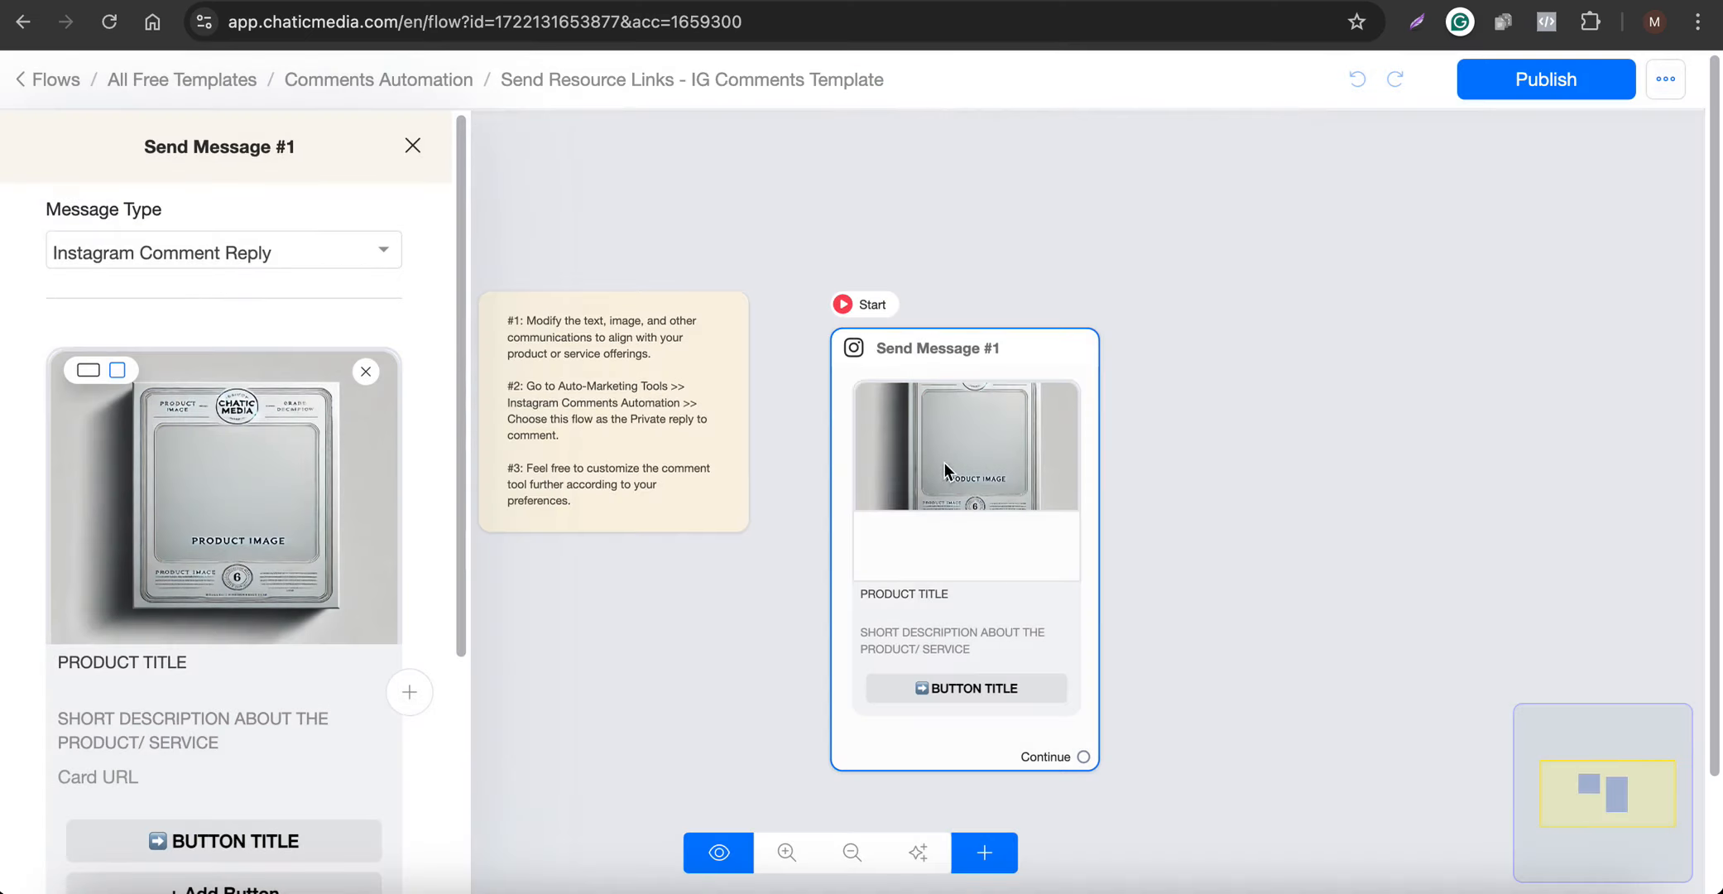
Step: Return to the Comments Automation folder and open the Request Email Address + Send Resource Links - IG Comments Template flow
{"action": "left_click", "coordinate": [420, 82]}
{"action": "left_click", "coordinate": [420, 88]}
{"action": "scroll", "coordinate": [778, 663], "scroll_direction": "down", "scroll_amount": 5}
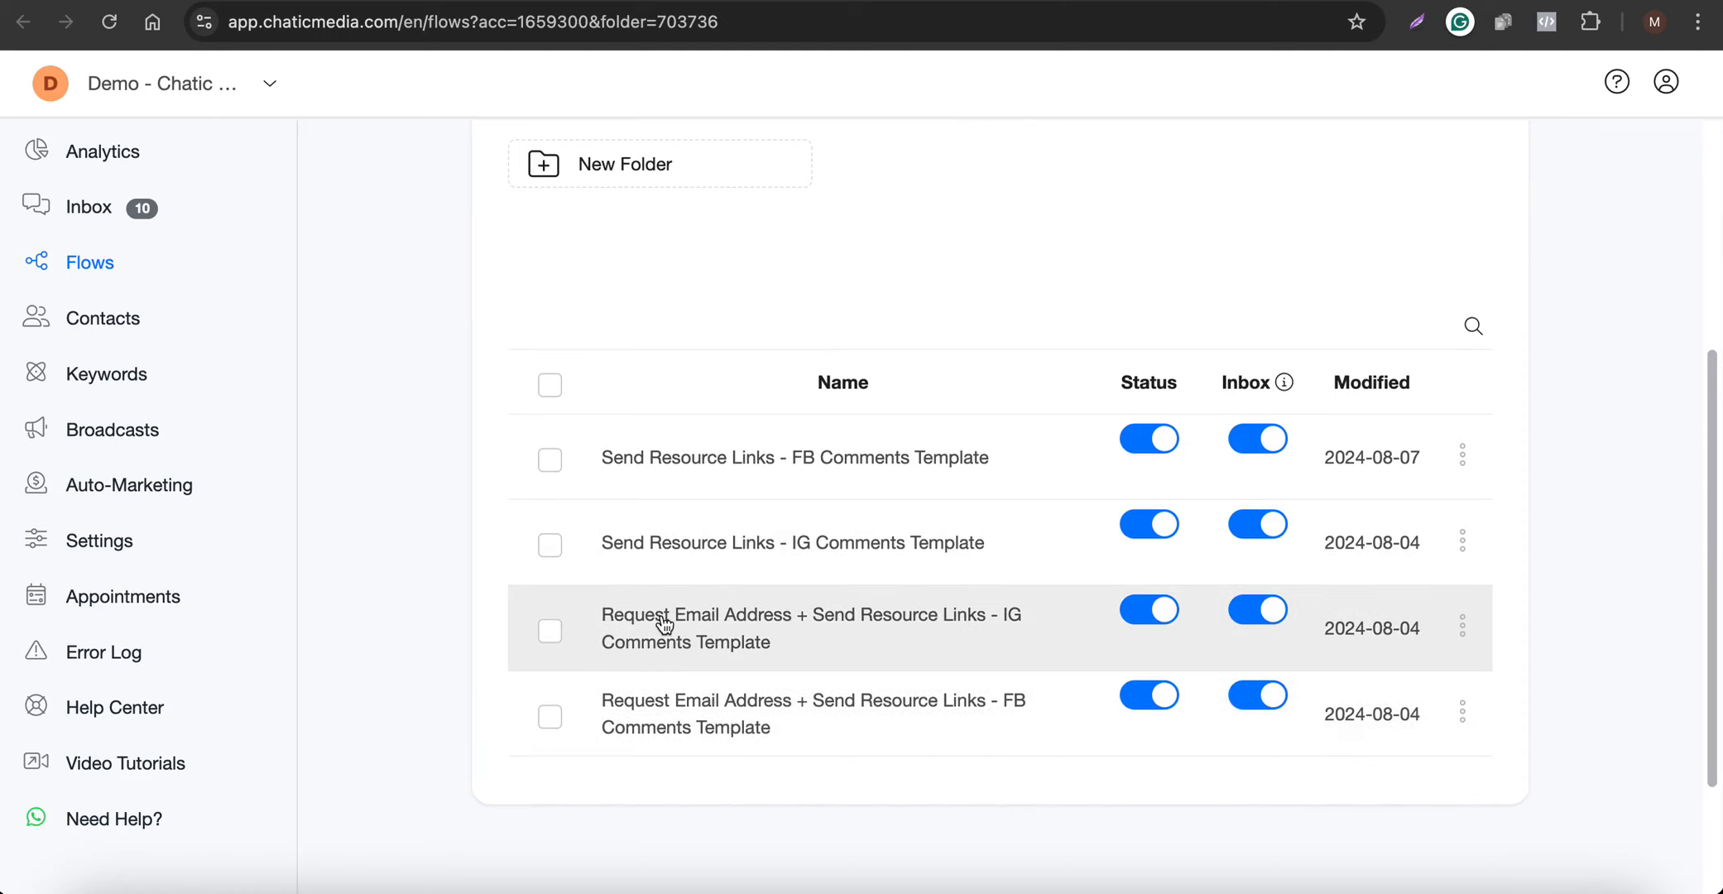
{"action": "left_click", "coordinate": [834, 612]}
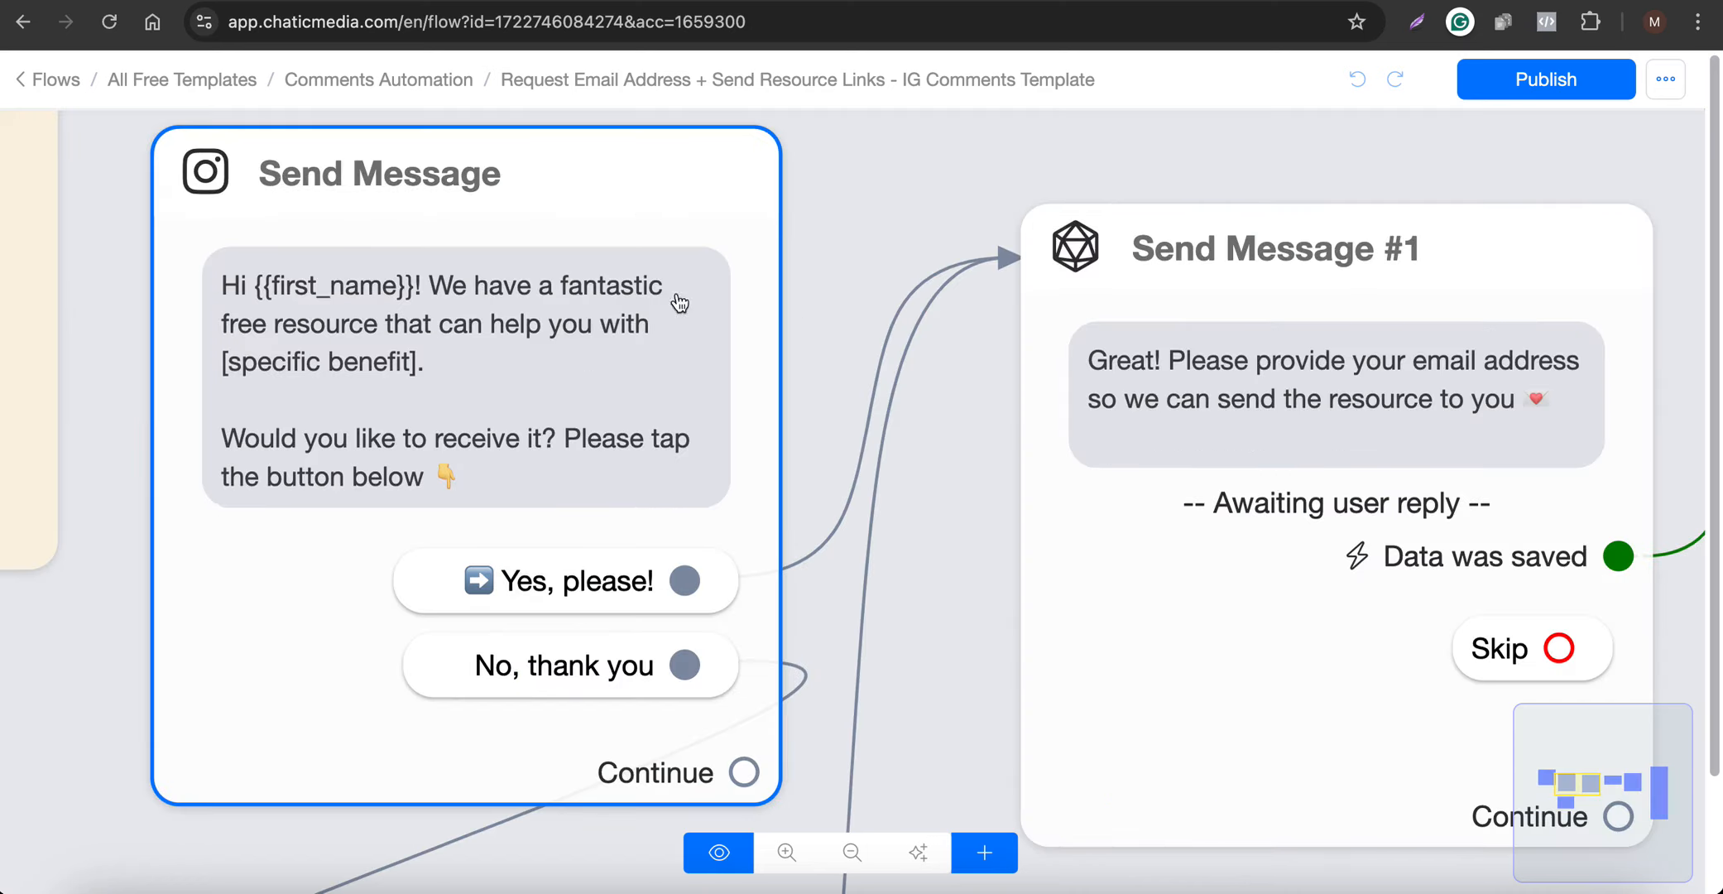
Step: Examine the flow's opening message, its reply choices and the Send Message #1 email request
{"action": "scroll", "coordinate": [466, 377], "scroll_direction": "down", "scroll_amount": 4}
{"action": "scroll", "coordinate": [471, 378], "scroll_direction": "down", "scroll_amount": 1}
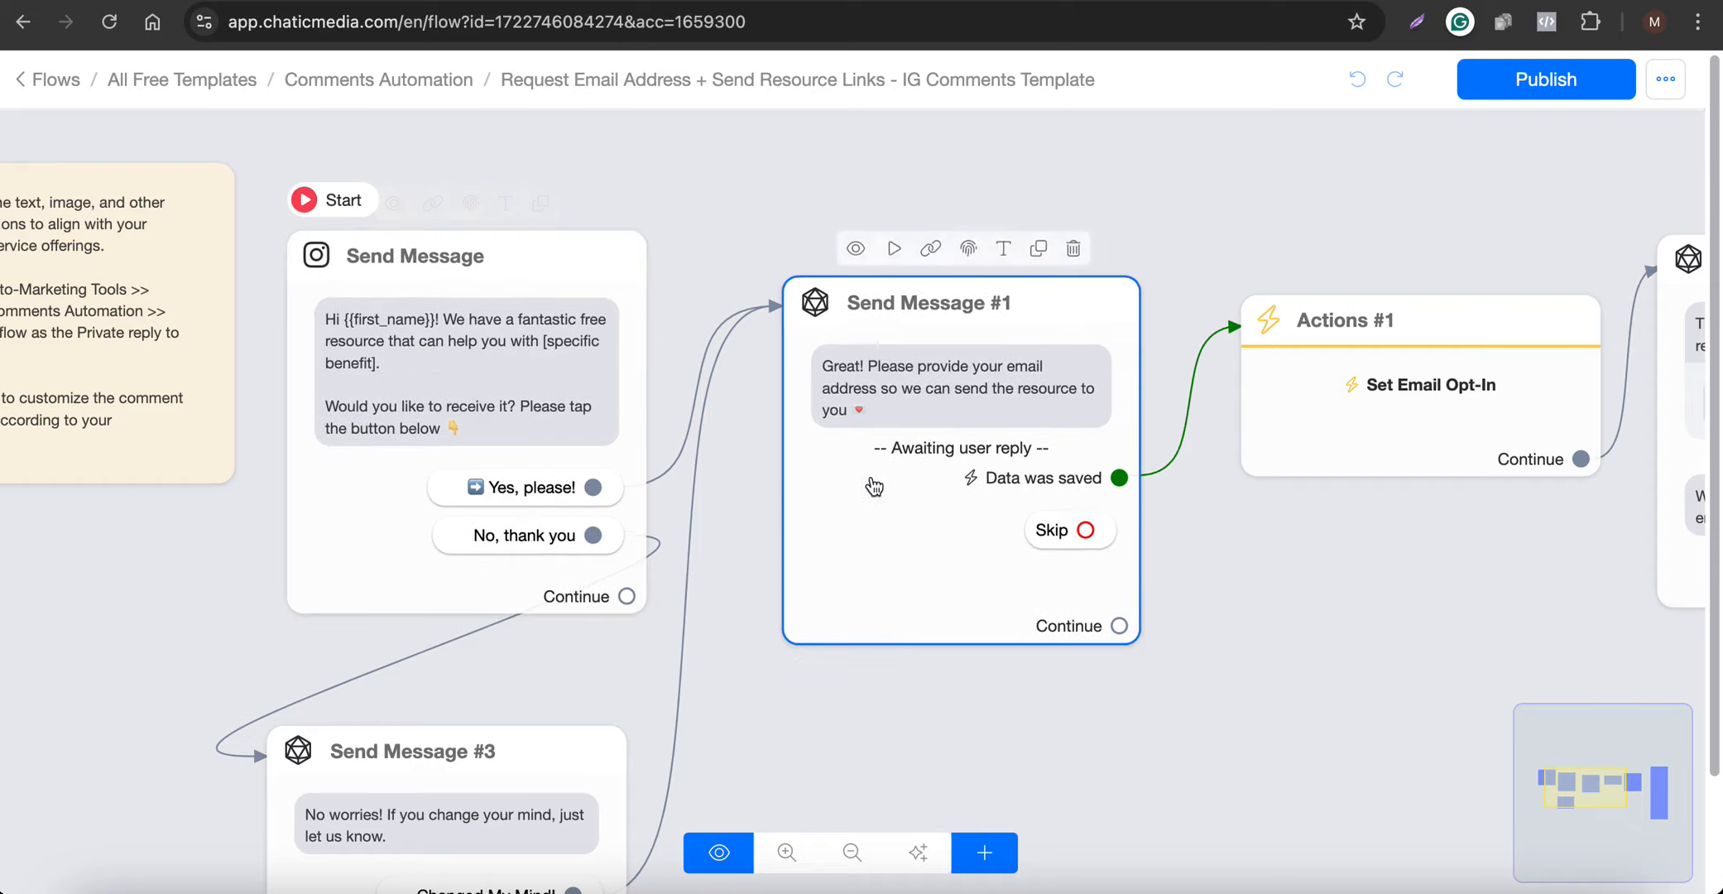
{"action": "scroll", "coordinate": [298, 534], "scroll_direction": "down", "scroll_amount": 1}
{"action": "scroll", "coordinate": [300, 536], "scroll_direction": "down", "scroll_amount": 5}
{"action": "scroll", "coordinate": [771, 484], "scroll_direction": "up", "scroll_amount": 5}
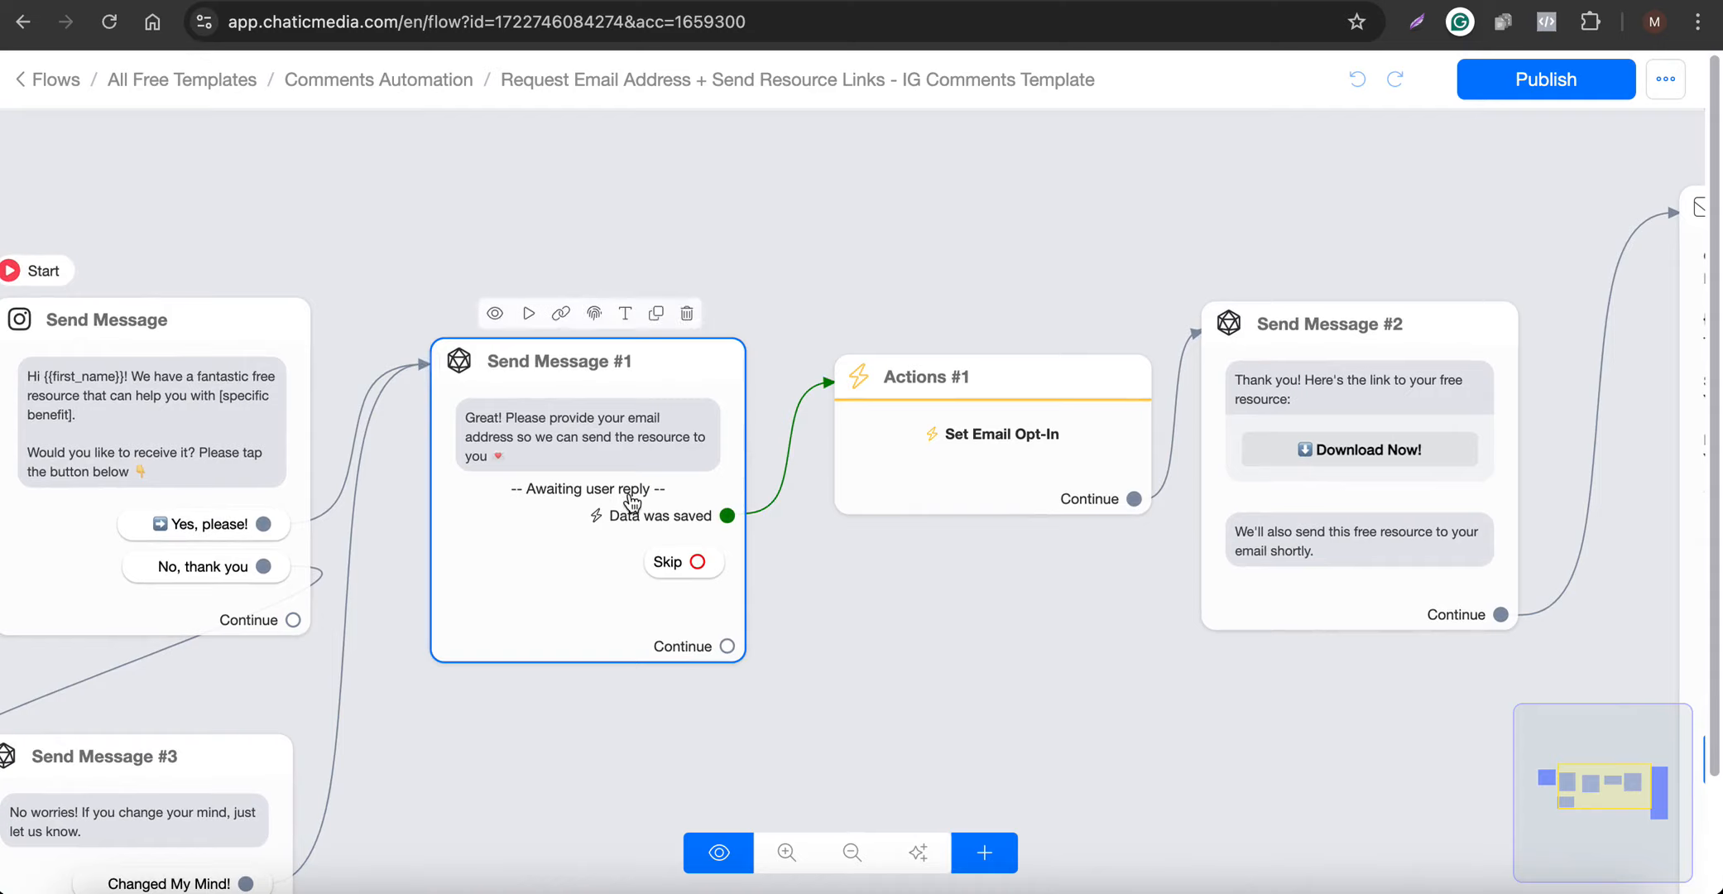
{"action": "scroll", "coordinate": [962, 475], "scroll_direction": "down", "scroll_amount": 4}
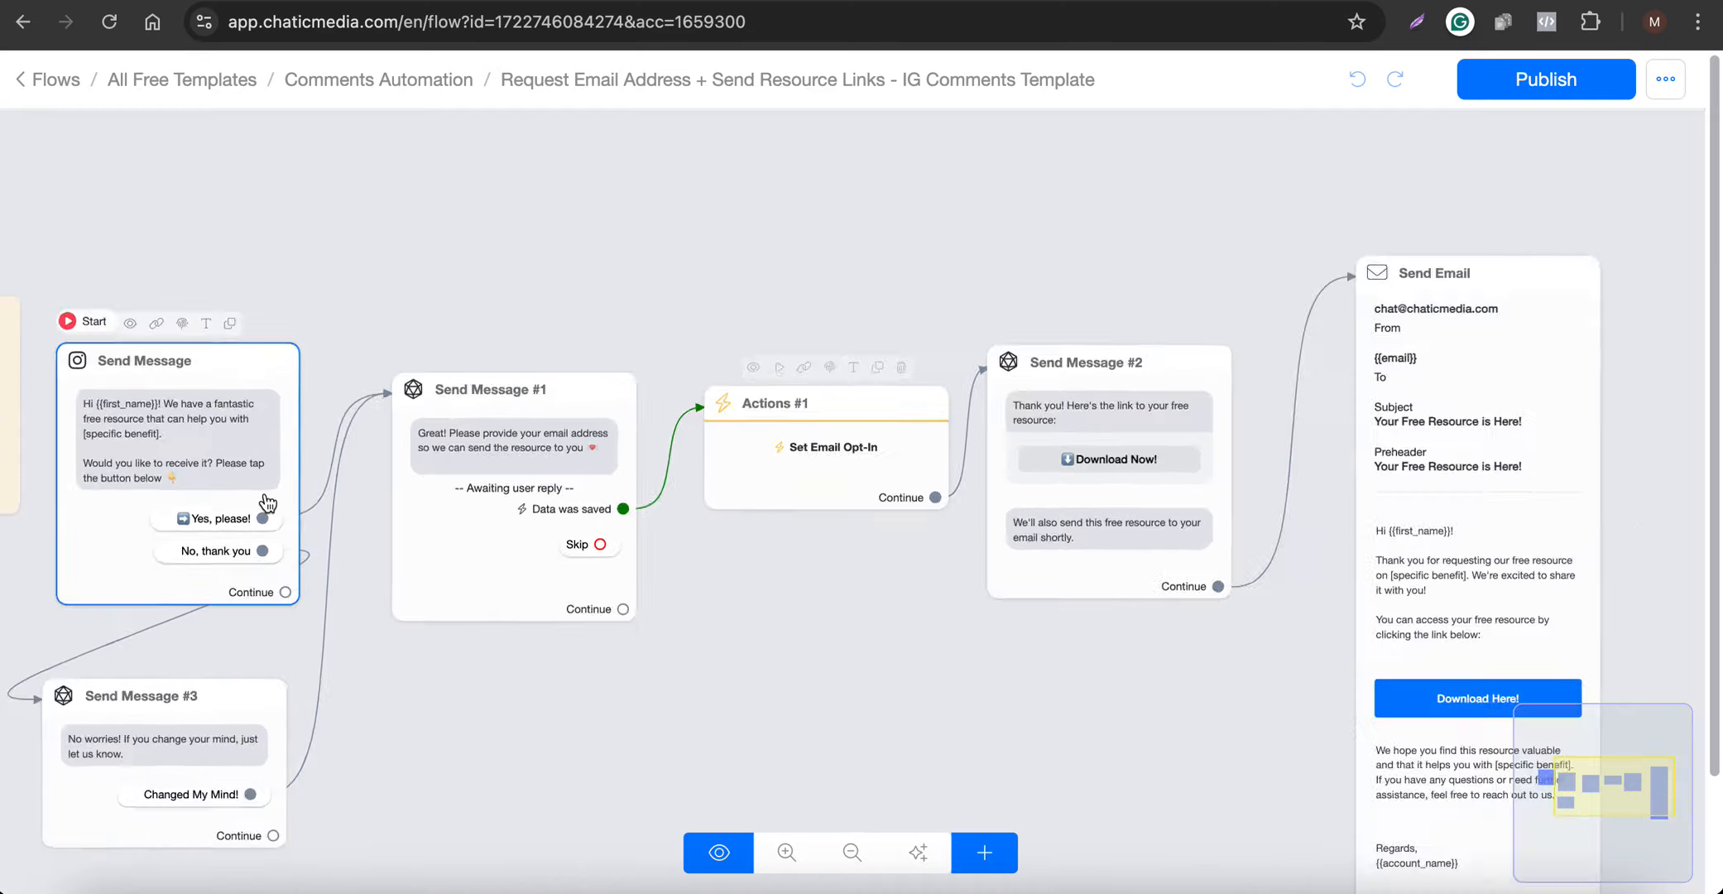
{"action": "scroll", "coordinate": [1203, 405], "scroll_direction": "up", "scroll_amount": 5}
Step: Examine the resource delivery part of the flow, comparing the Send Message #2 and Send Email blocks
{"action": "scroll", "coordinate": [1204, 406], "scroll_direction": "down", "scroll_amount": 4}
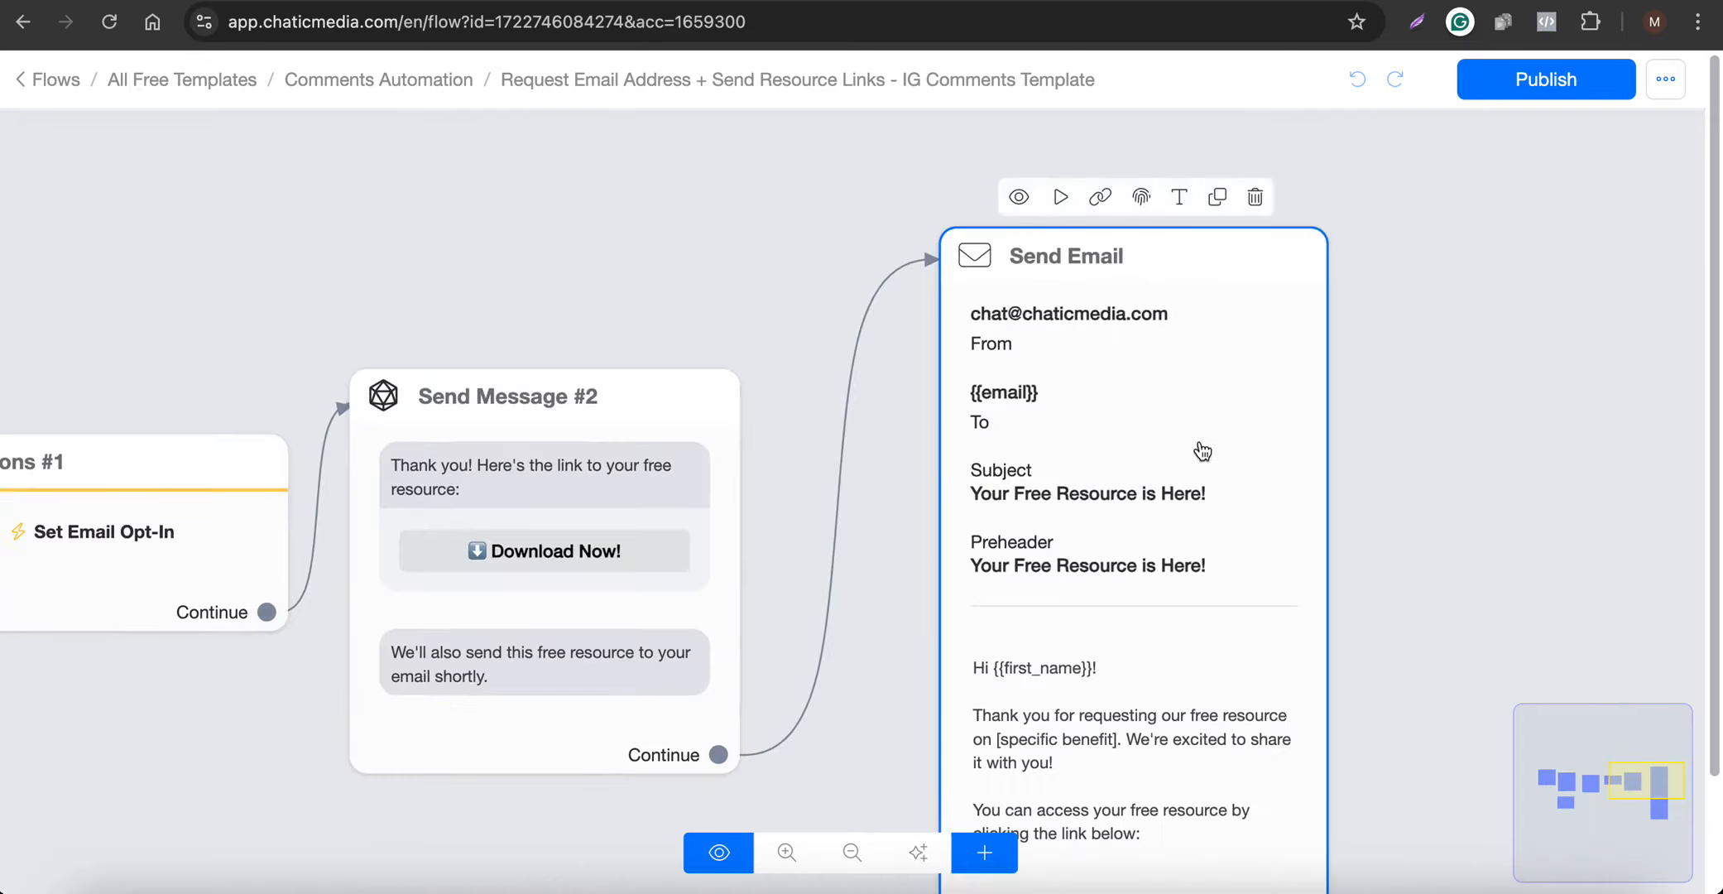
{"action": "scroll", "coordinate": [741, 538], "scroll_direction": "up", "scroll_amount": 3}
{"action": "scroll", "coordinate": [741, 538], "scroll_direction": "up", "scroll_amount": 3}
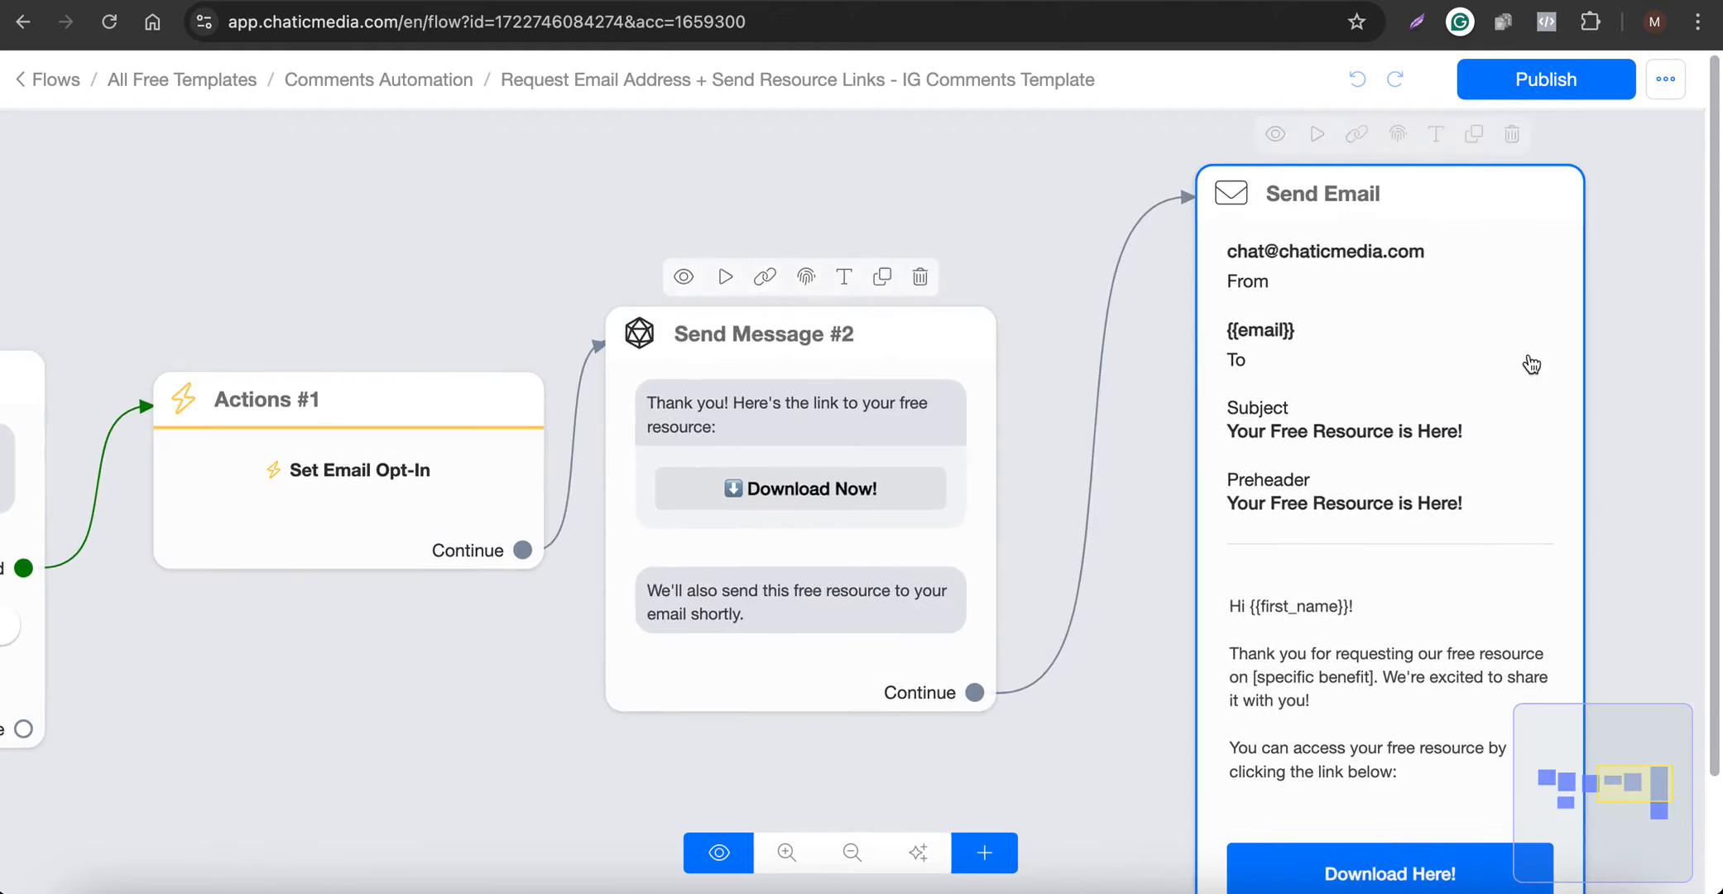
{"action": "scroll", "coordinate": [1527, 363], "scroll_direction": "down", "scroll_amount": 4}
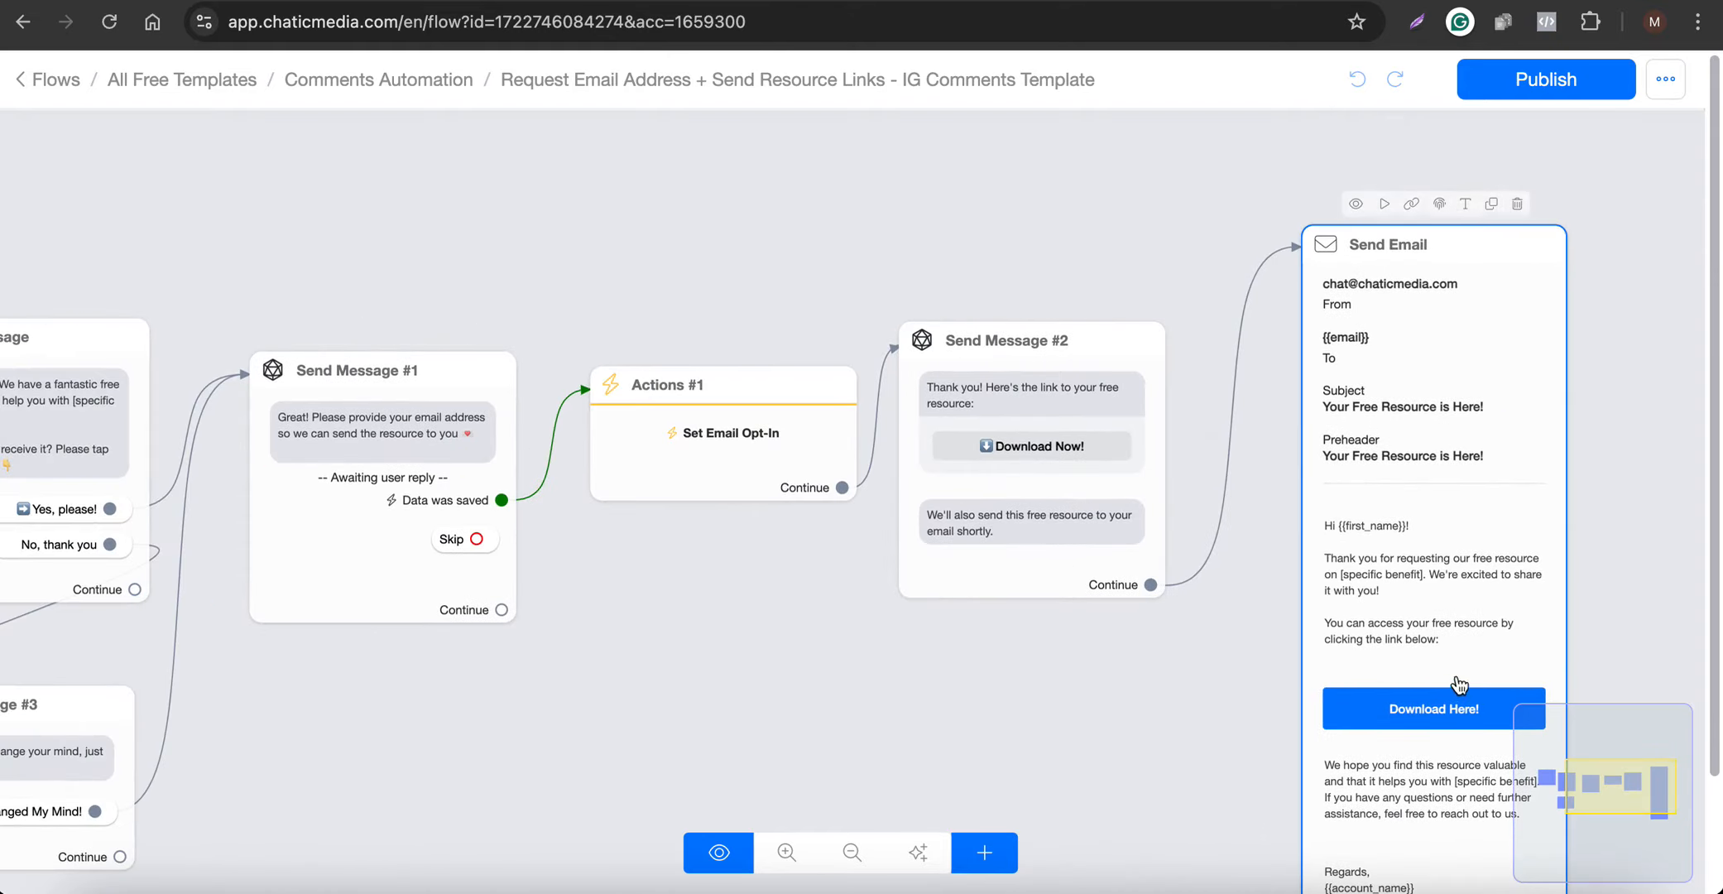
{"action": "scroll", "coordinate": [979, 403], "scroll_direction": "up", "scroll_amount": 3}
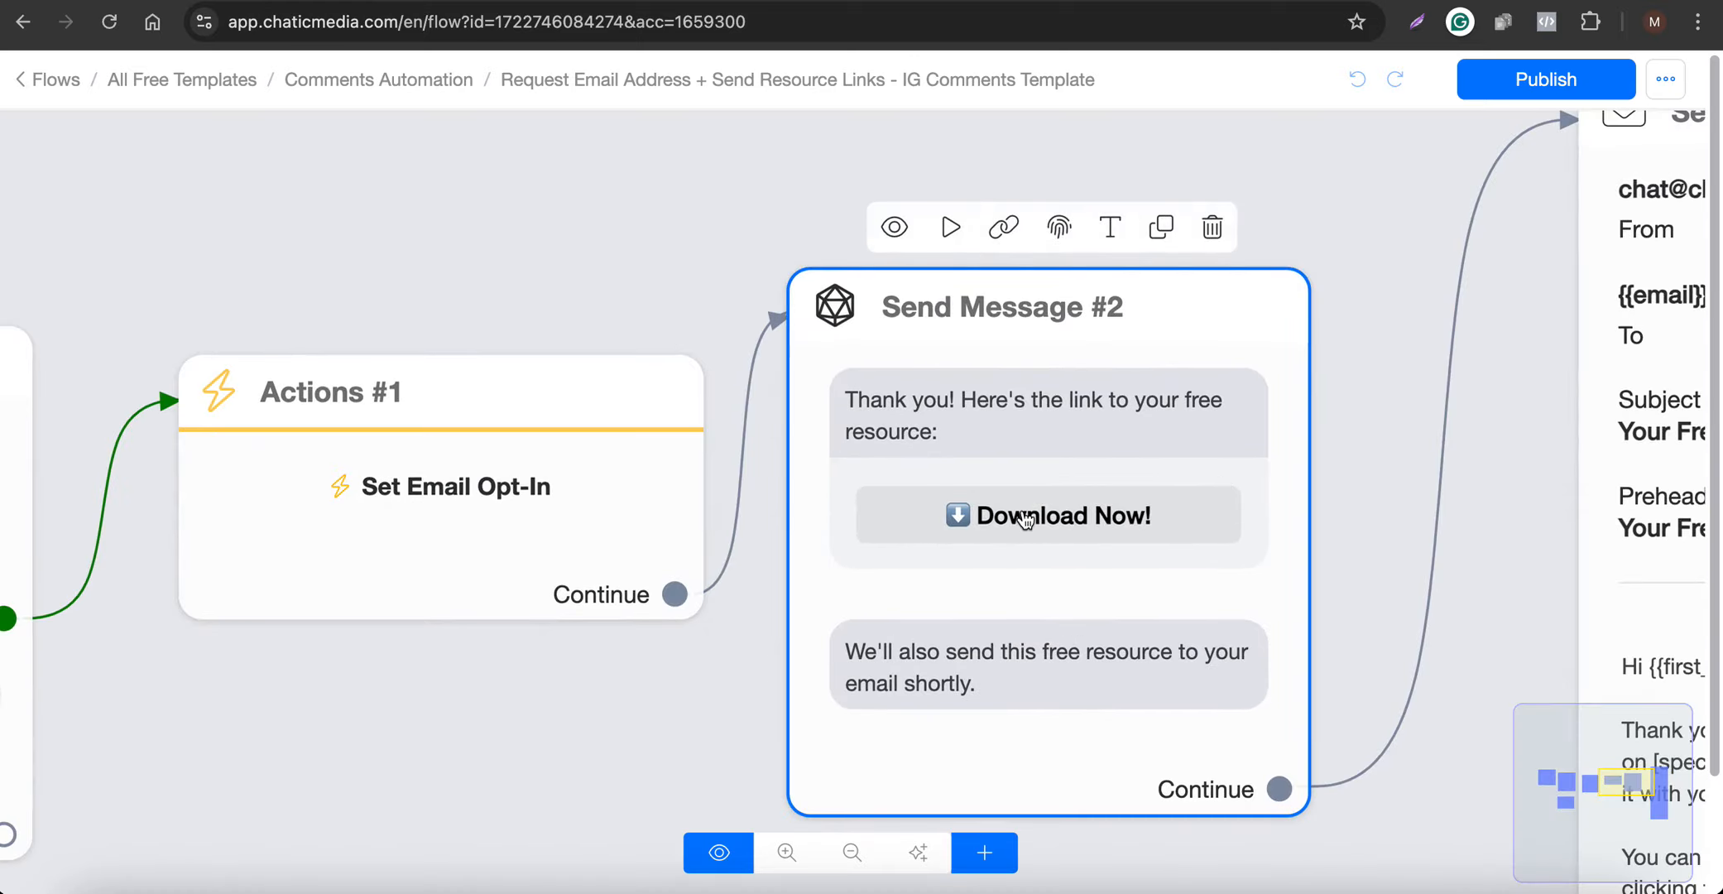
{"action": "scroll", "coordinate": [1112, 427], "scroll_direction": "down", "scroll_amount": 3}
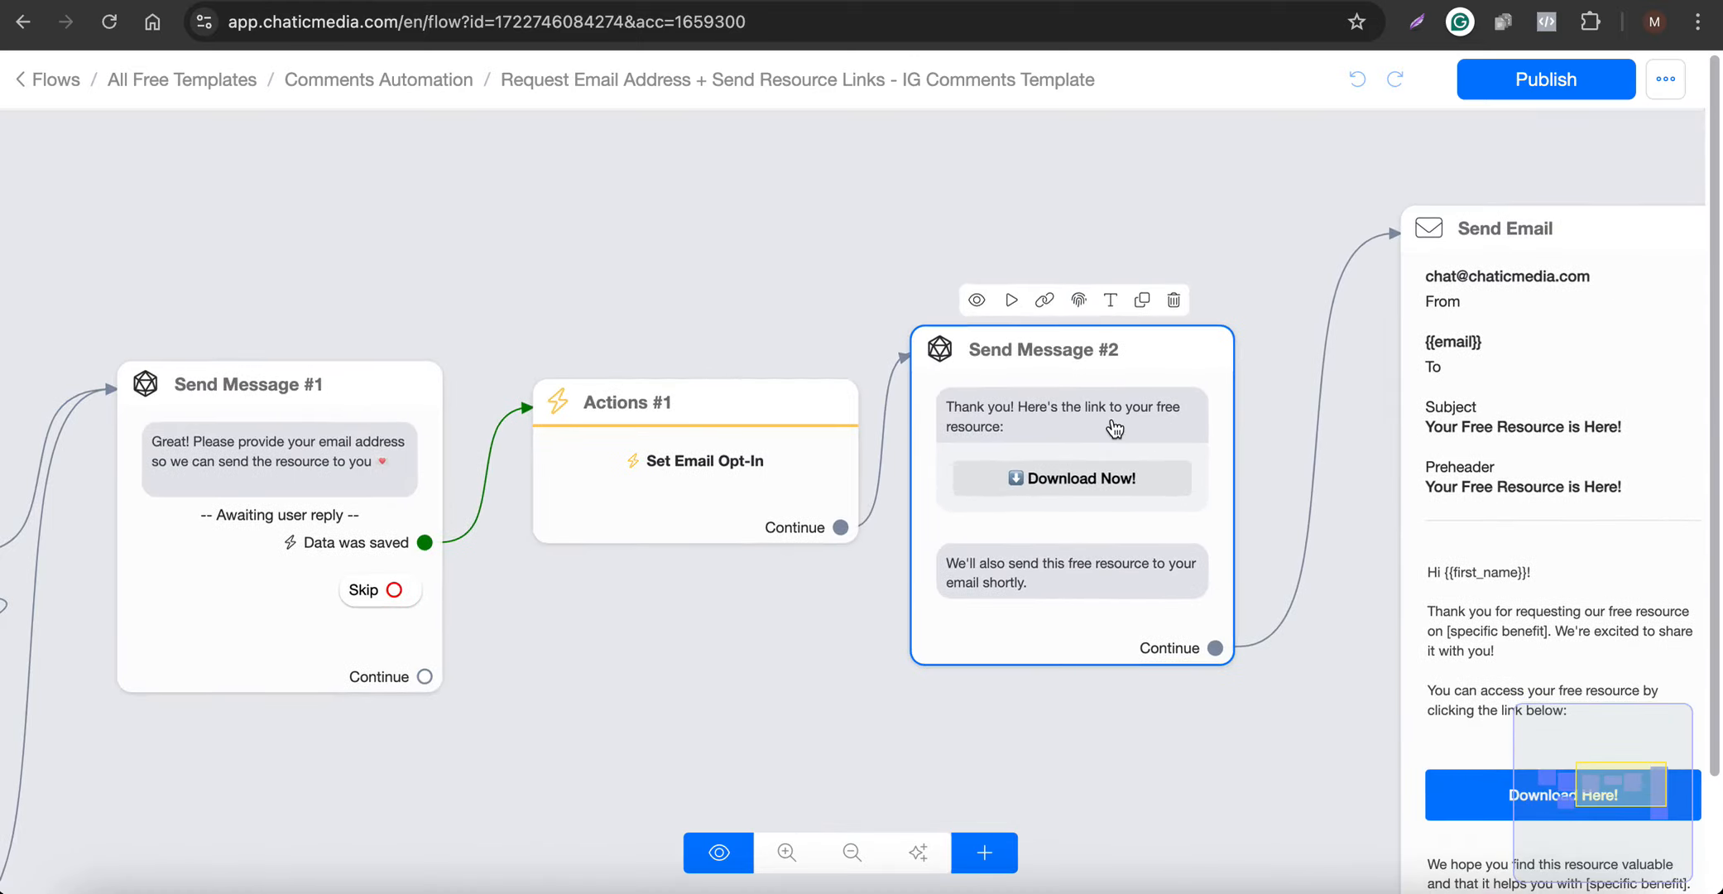
{"action": "scroll", "coordinate": [1114, 427], "scroll_direction": "down", "scroll_amount": 2}
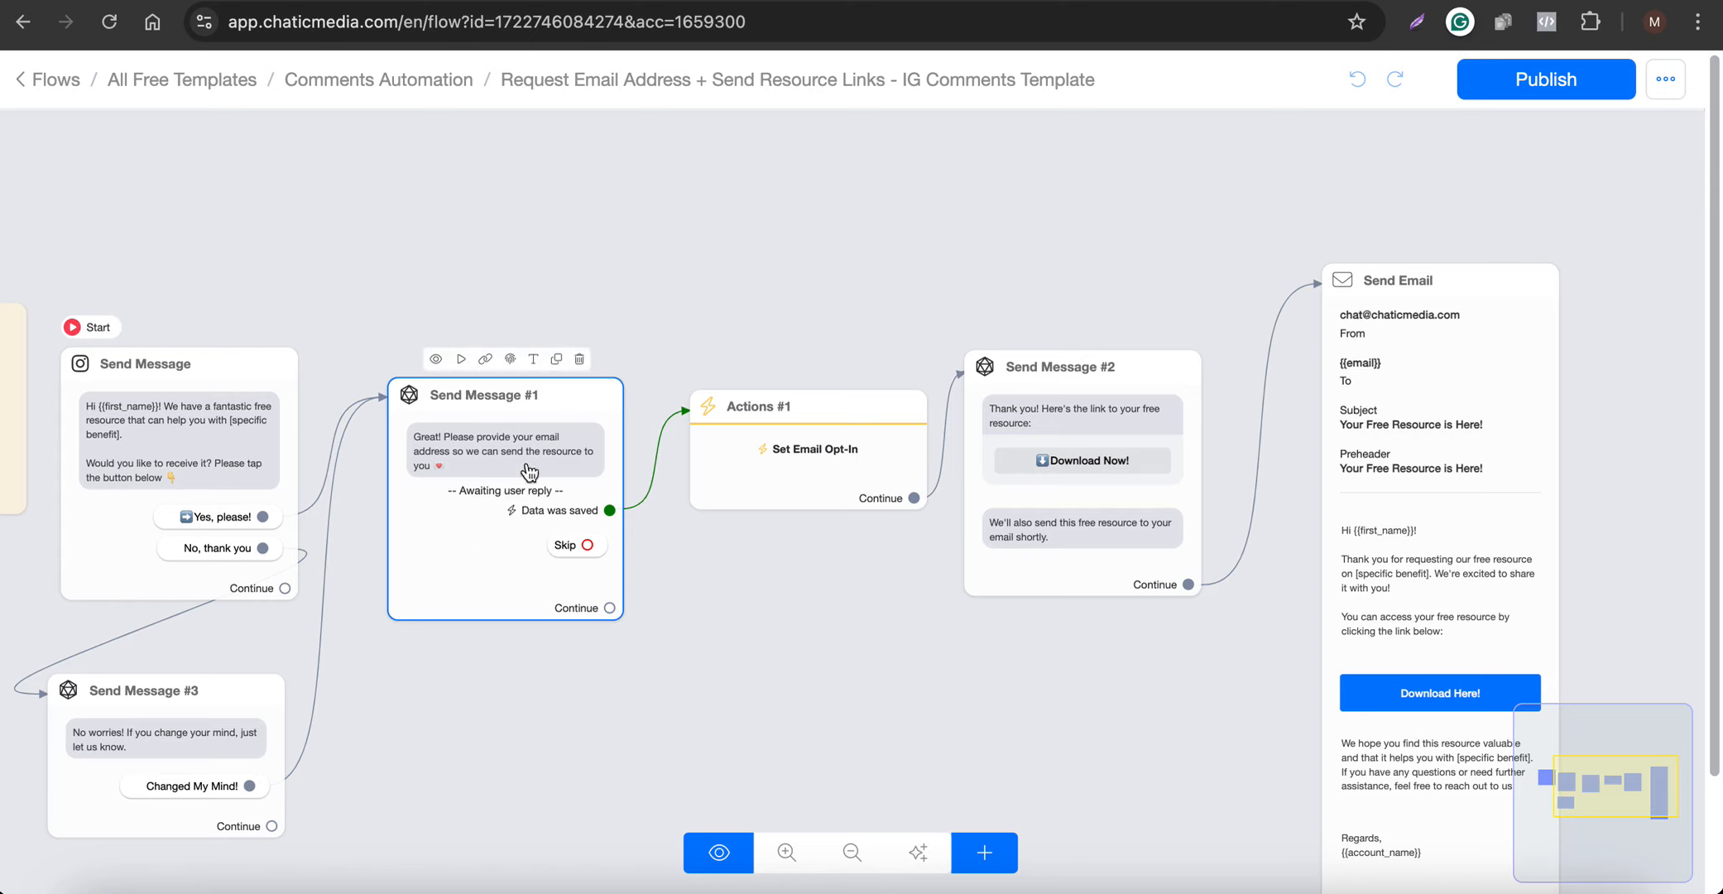
Step: Review the whole path from the email request in Send Message #1 to the final Send Email block
{"action": "scroll", "coordinate": [449, 478], "scroll_direction": "up", "scroll_amount": 3}
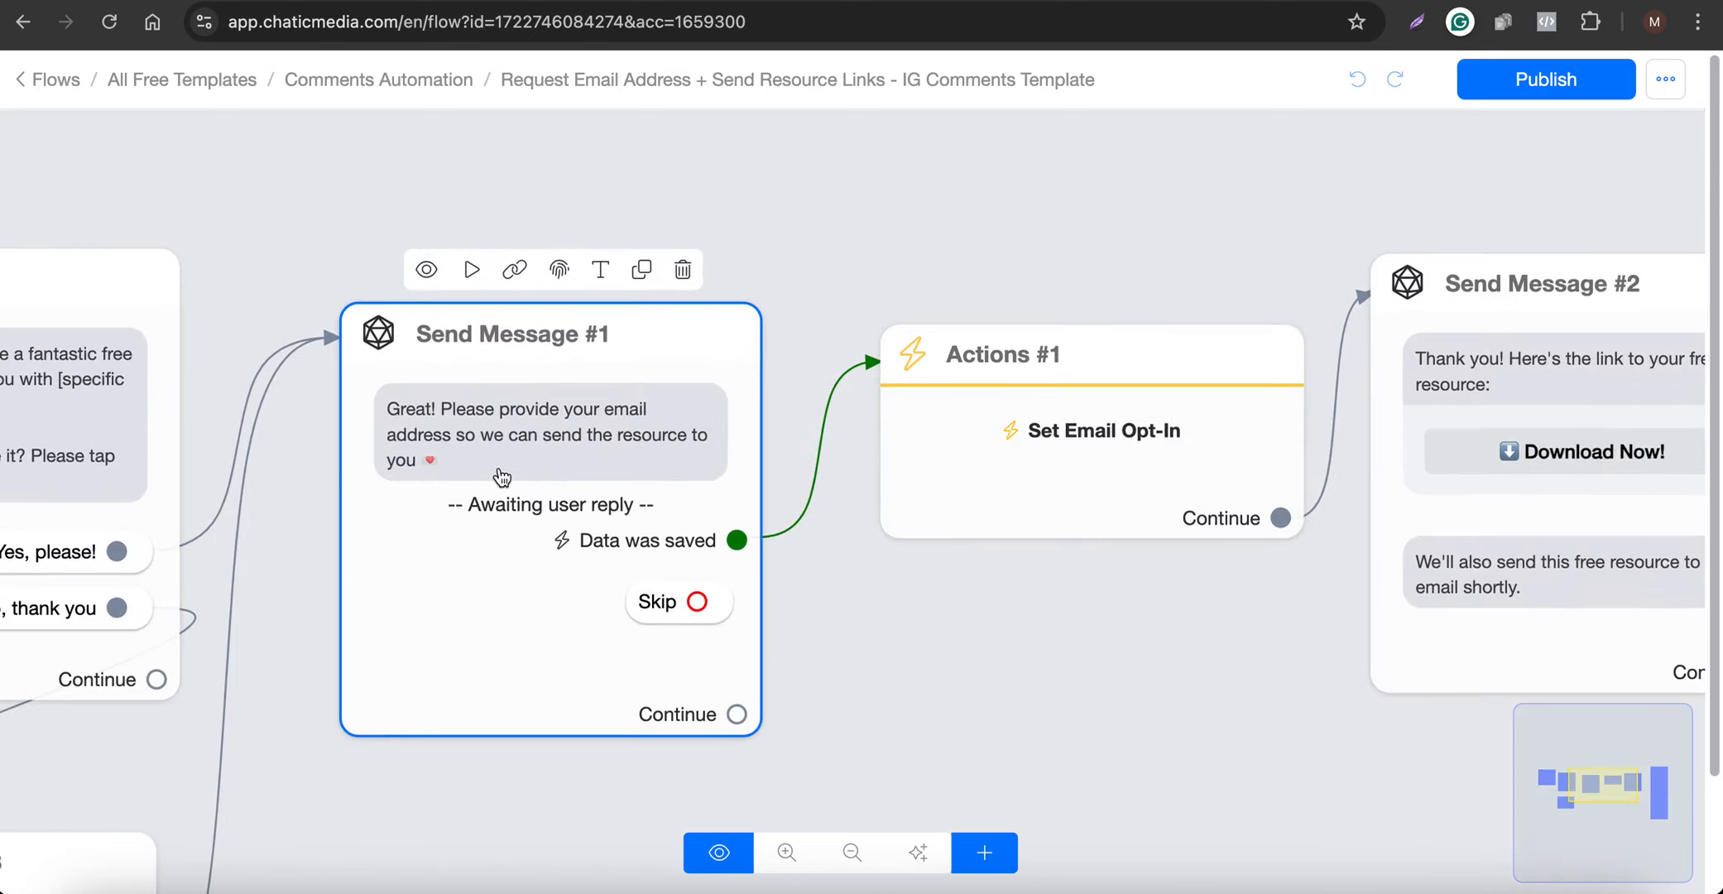
{"action": "scroll", "coordinate": [502, 478], "scroll_direction": "down", "scroll_amount": 3}
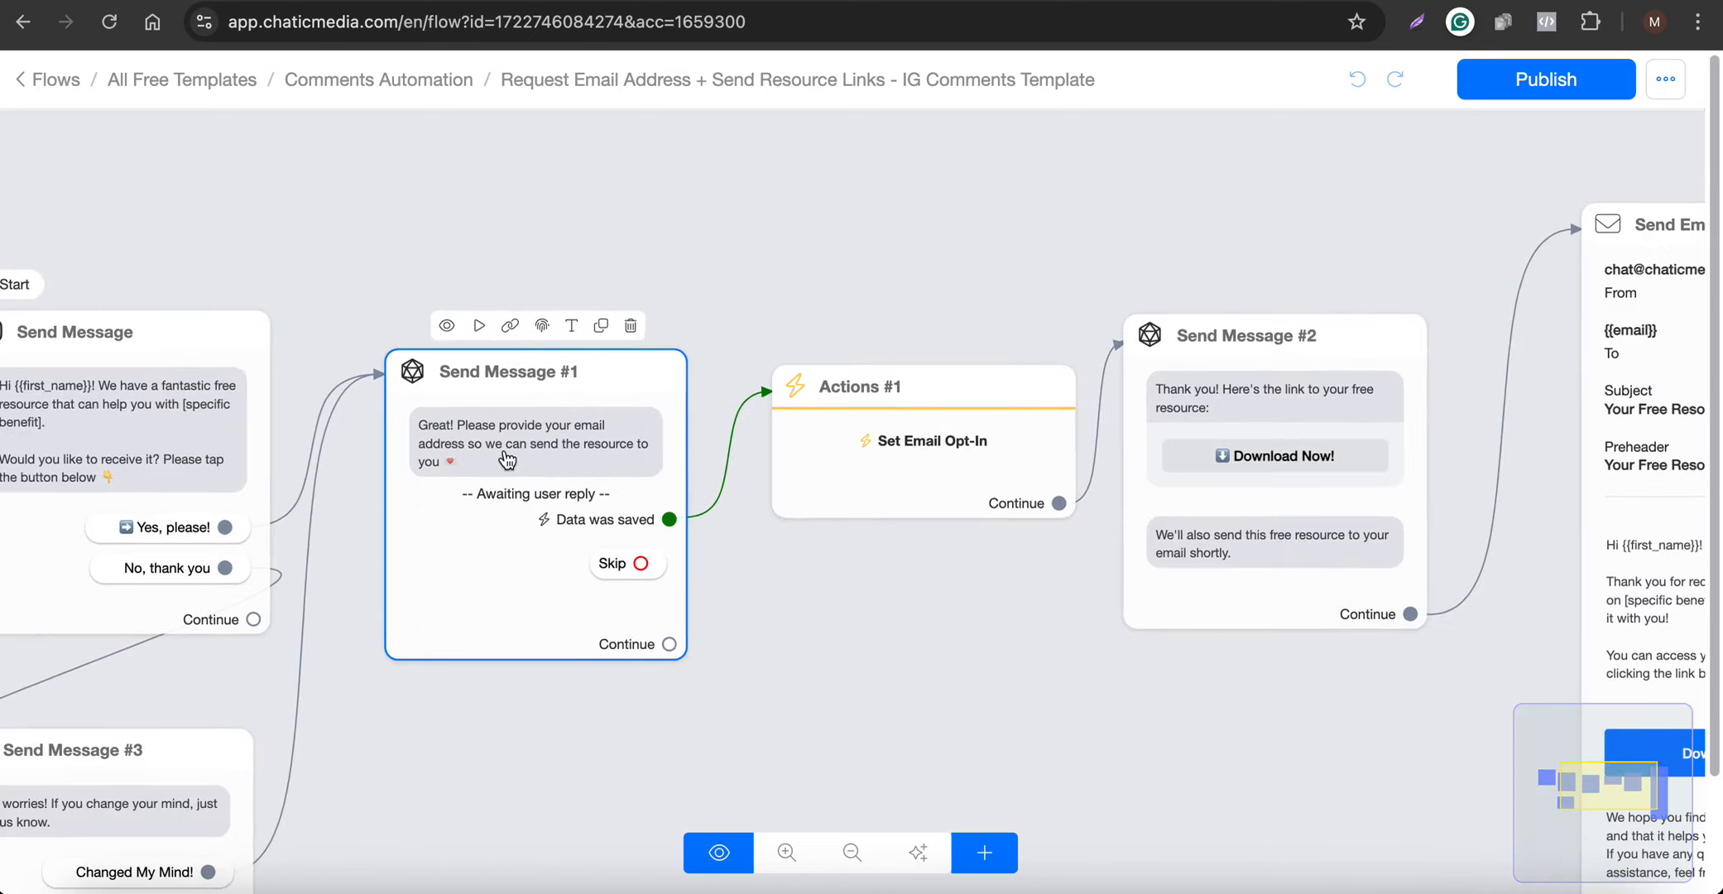
{"action": "scroll", "coordinate": [506, 460], "scroll_direction": "down", "scroll_amount": 5}
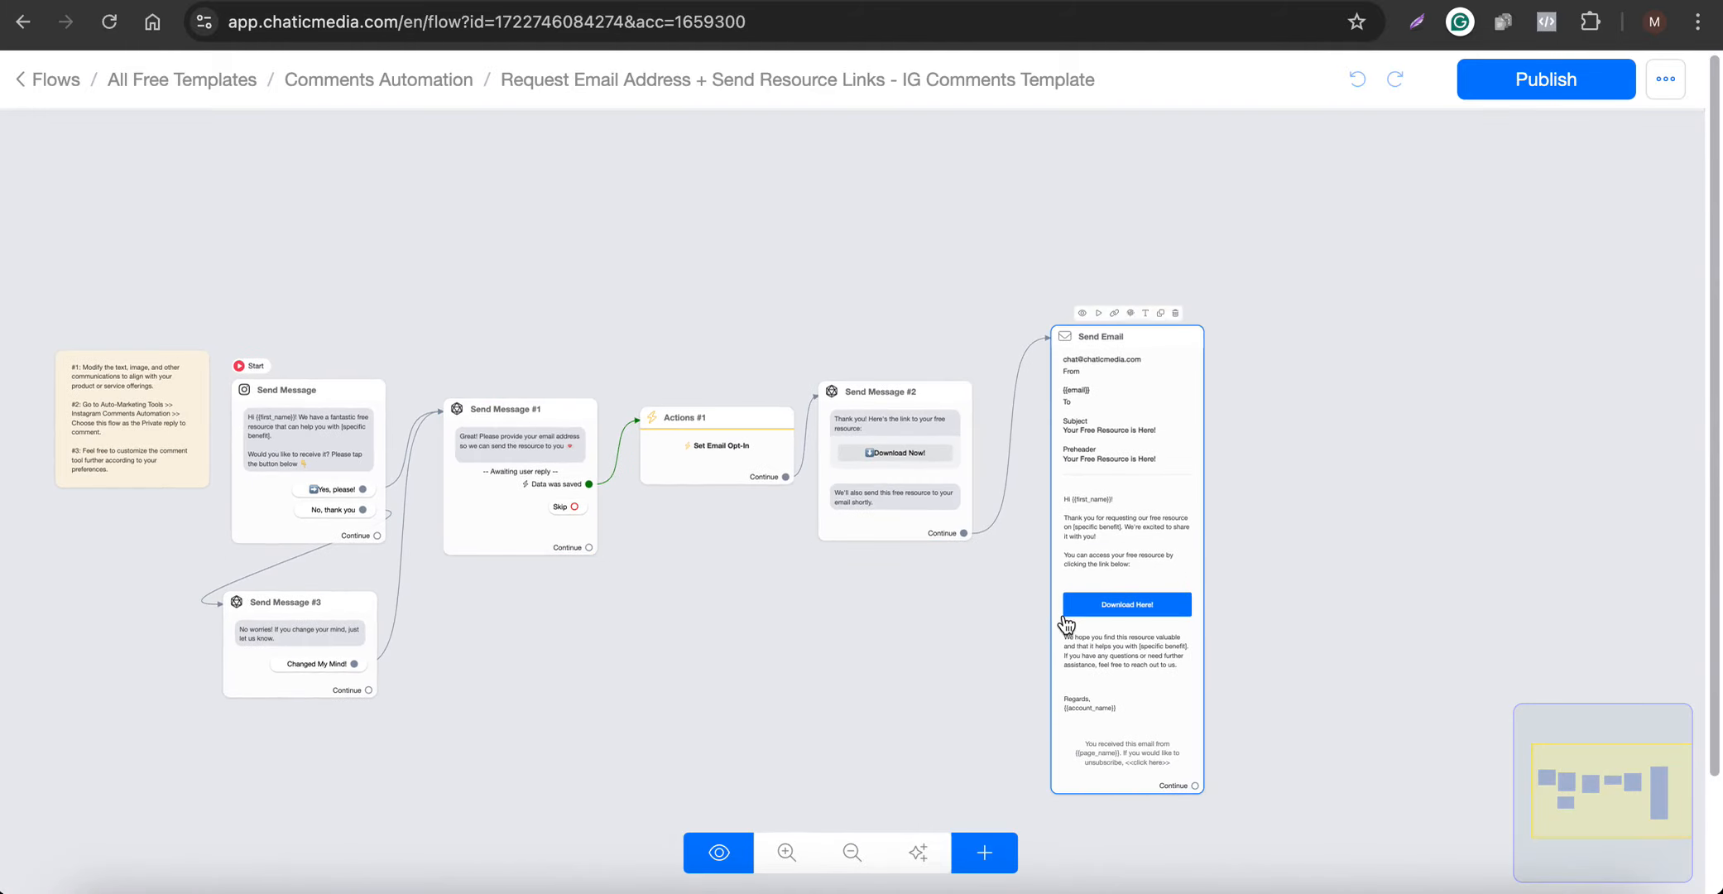
{"action": "scroll", "coordinate": [509, 473], "scroll_direction": "up", "scroll_amount": 3}
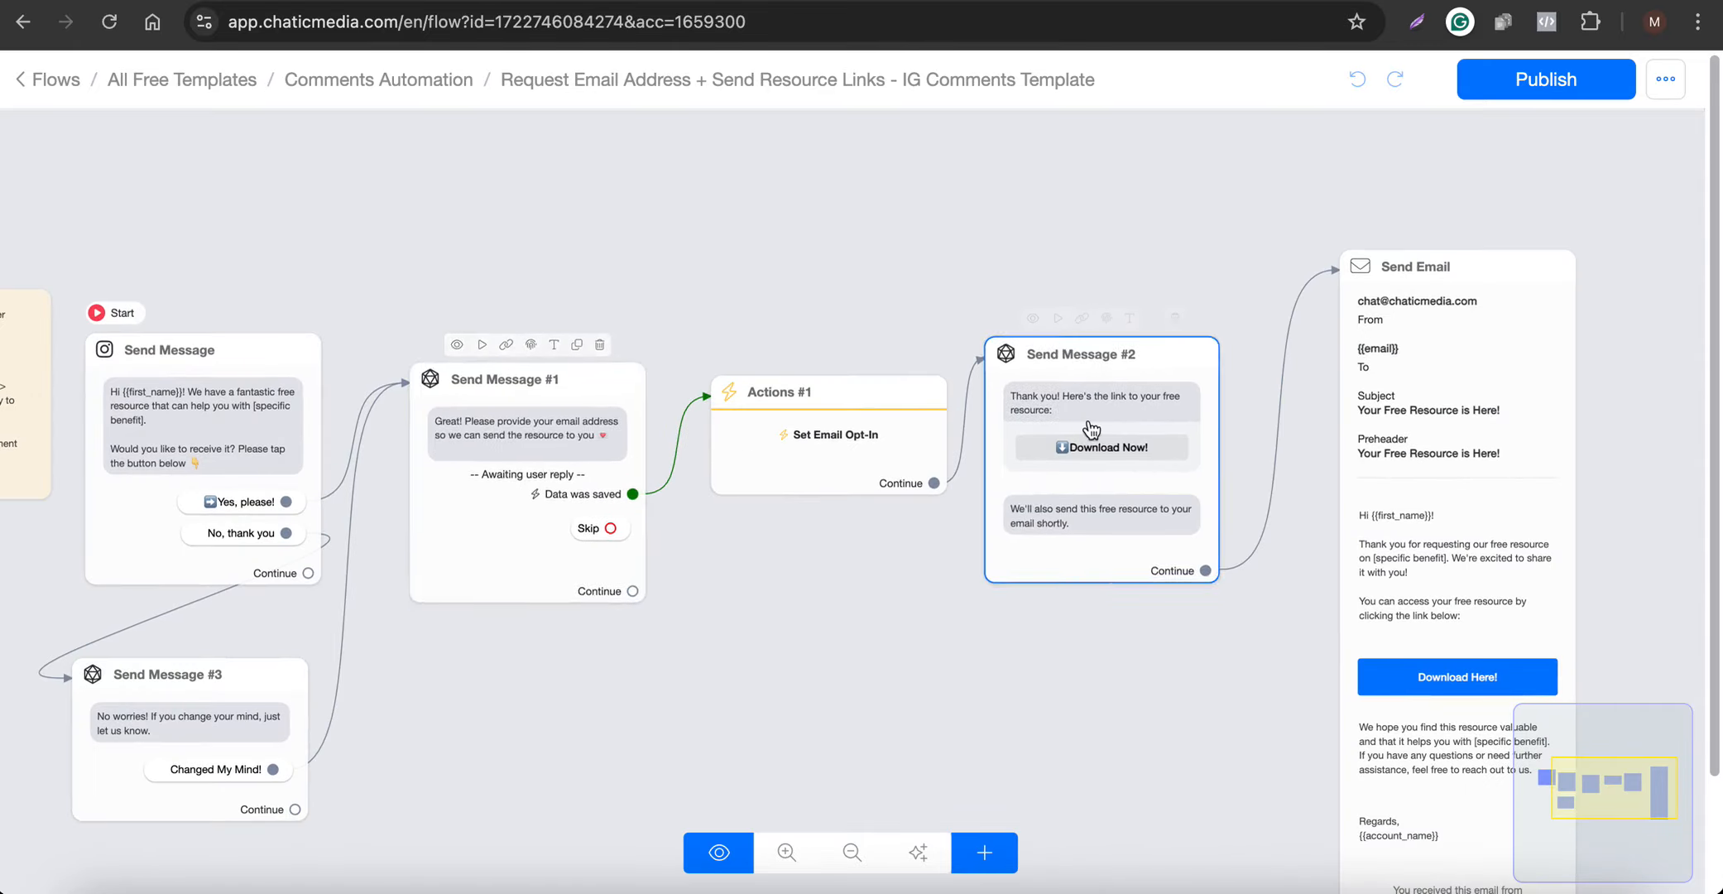
{"action": "scroll", "coordinate": [1093, 538], "scroll_direction": "down", "scroll_amount": 3}
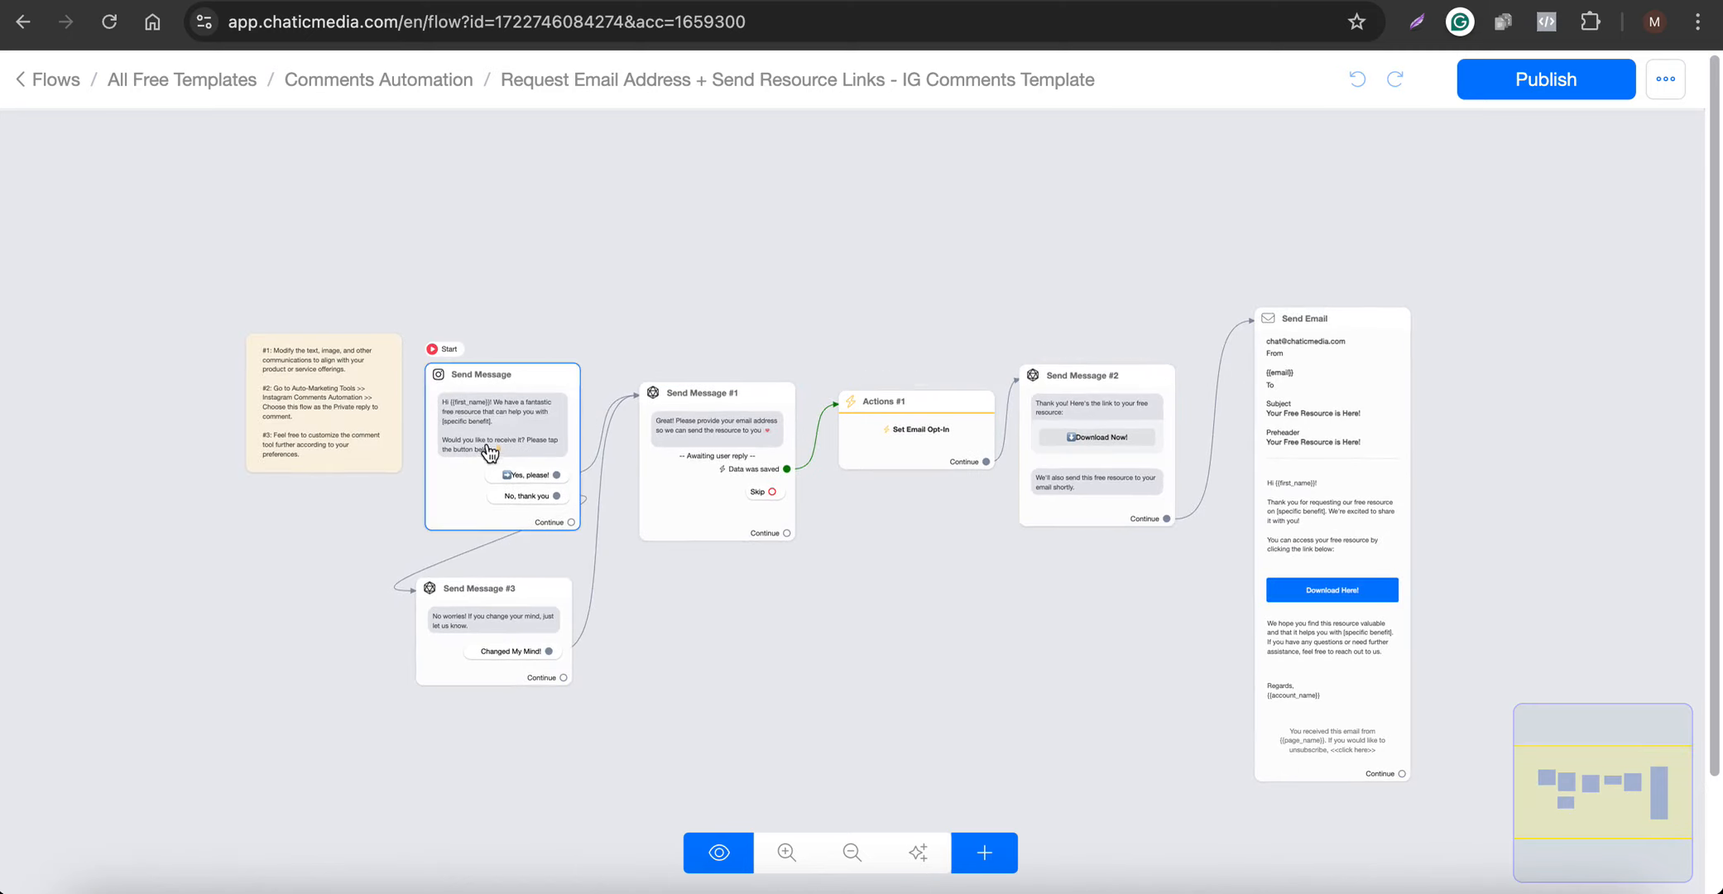
Step: Open the starting Send Message block and inspect its greeting text
{"action": "scroll", "coordinate": [483, 444], "scroll_direction": "up", "scroll_amount": 3}
{"action": "left_click", "coordinate": [540, 398]}
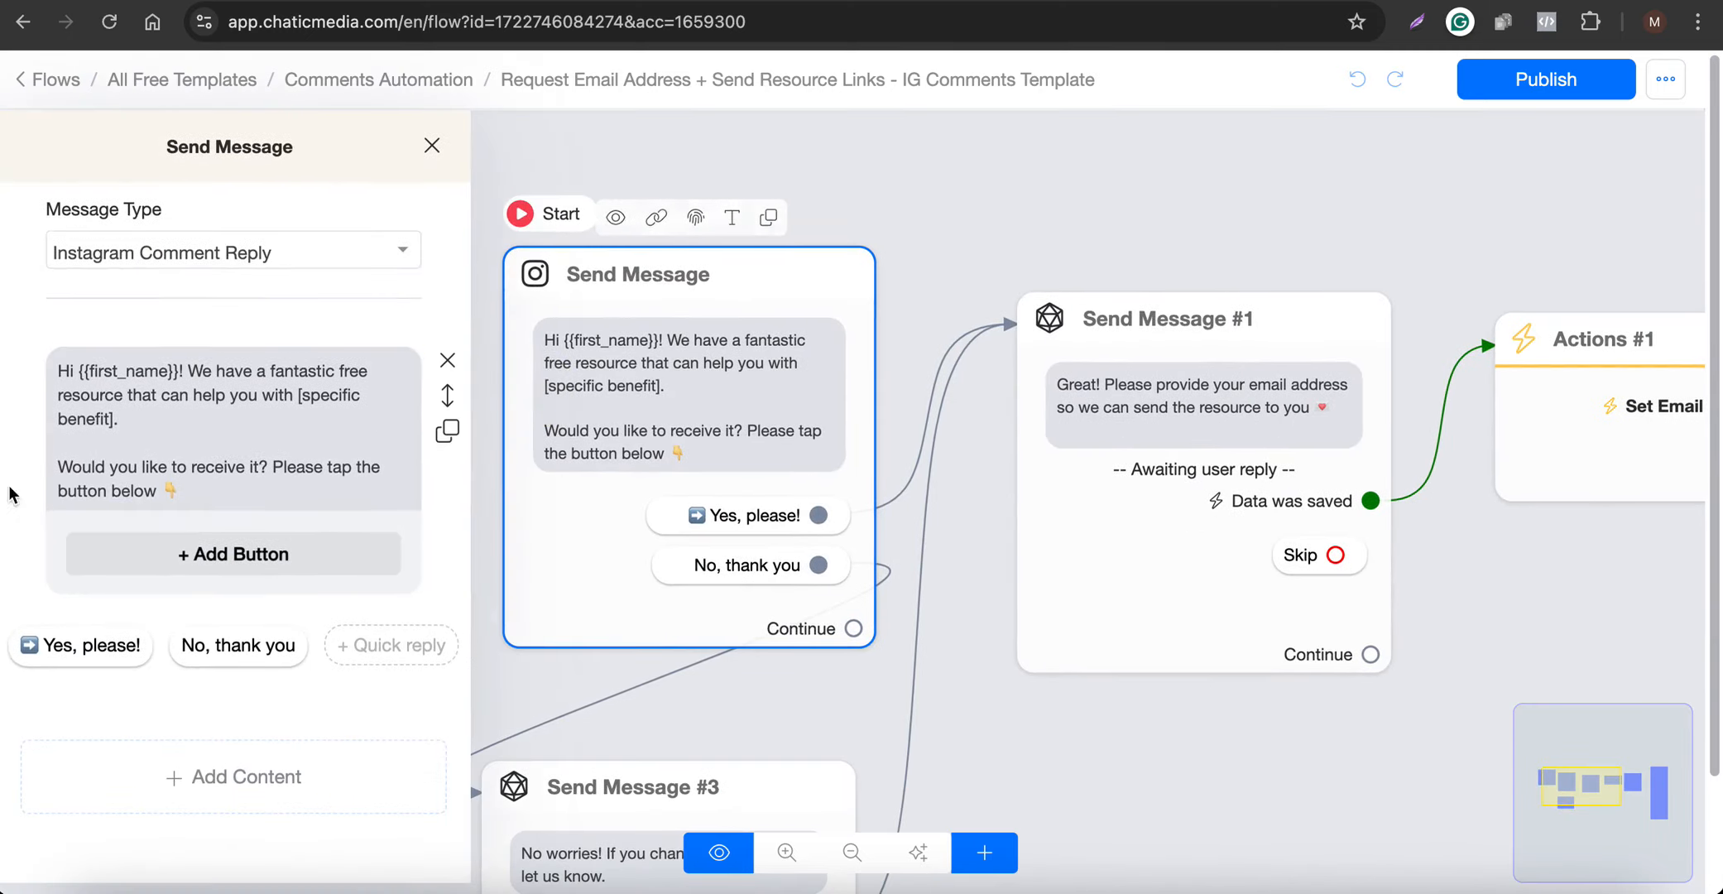
{"action": "left_click_drag", "start_coordinate": [180, 492], "coordinate": [39, 355]}
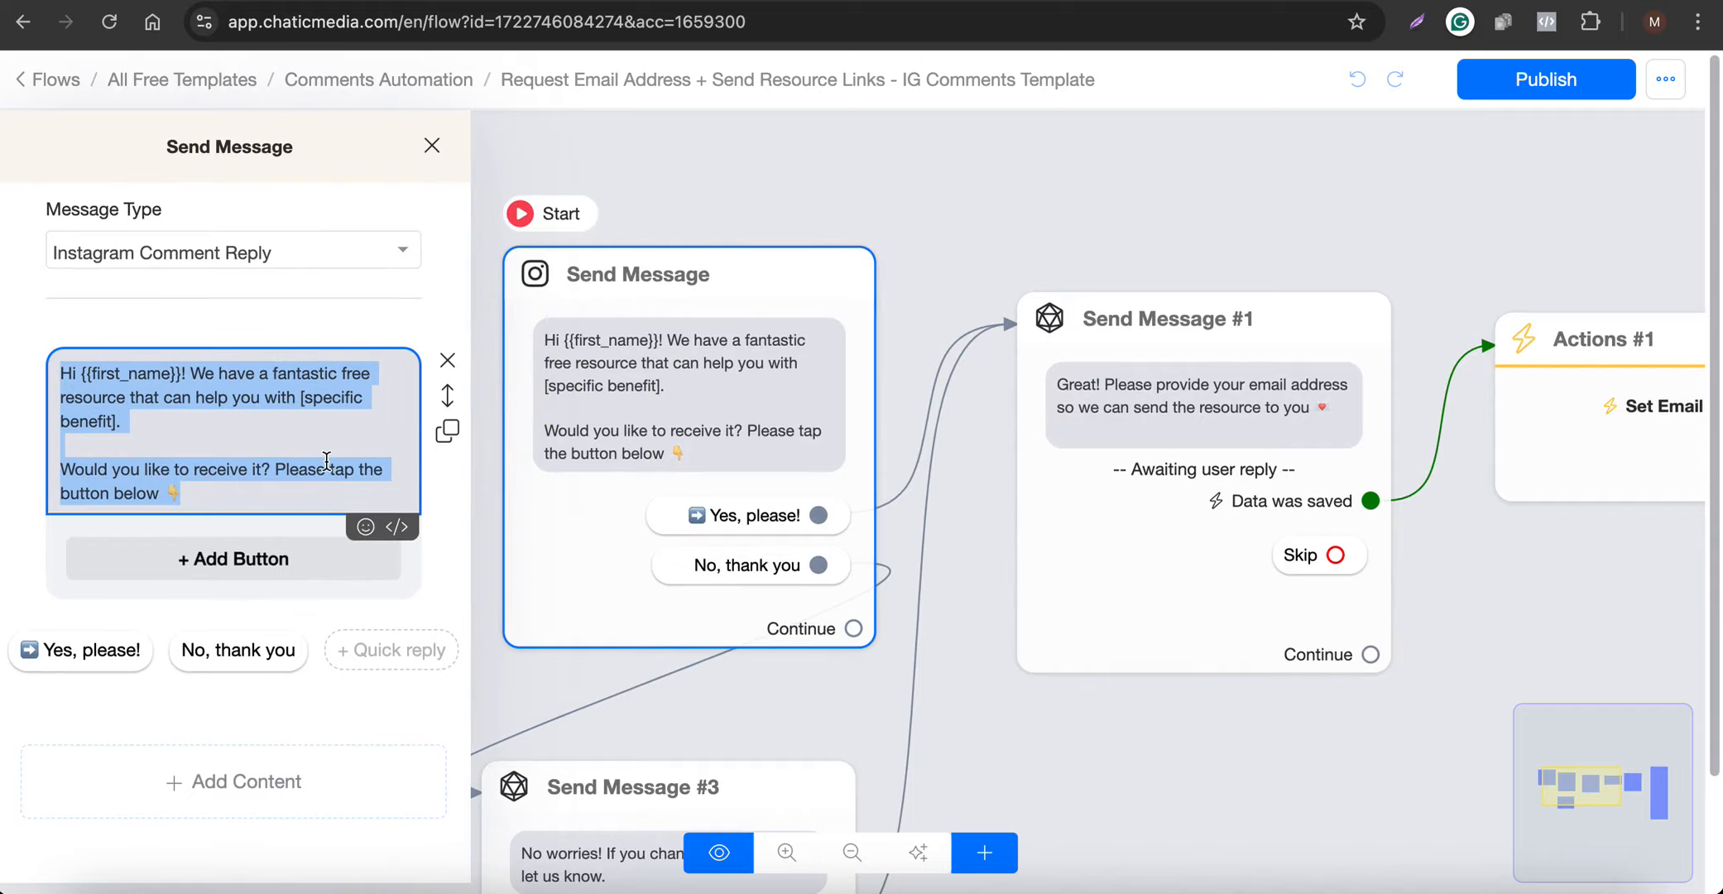
{"action": "left_click", "coordinate": [1003, 271]}
{"action": "scroll", "coordinate": [482, 464], "scroll_direction": "down", "scroll_amount": 3}
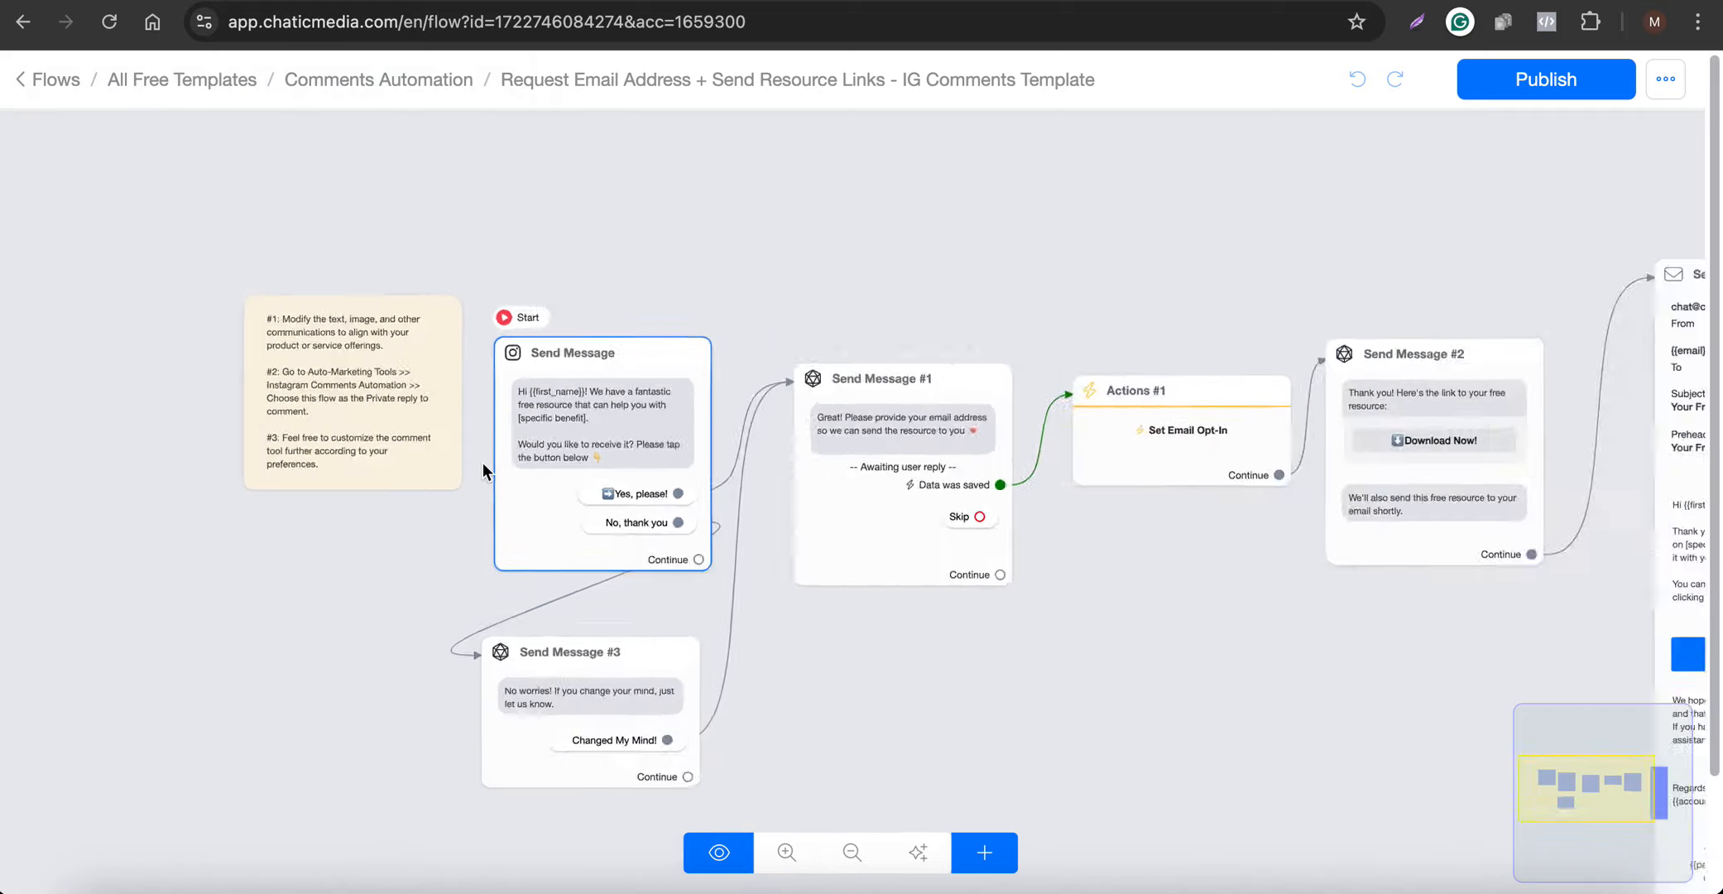
Step: Open the Send Email block and check its body text and the link settings of its Download Here! button
{"action": "scroll", "coordinate": [561, 521], "scroll_direction": "up", "scroll_amount": 1}
{"action": "scroll", "coordinate": [560, 521], "scroll_direction": "up", "scroll_amount": 1}
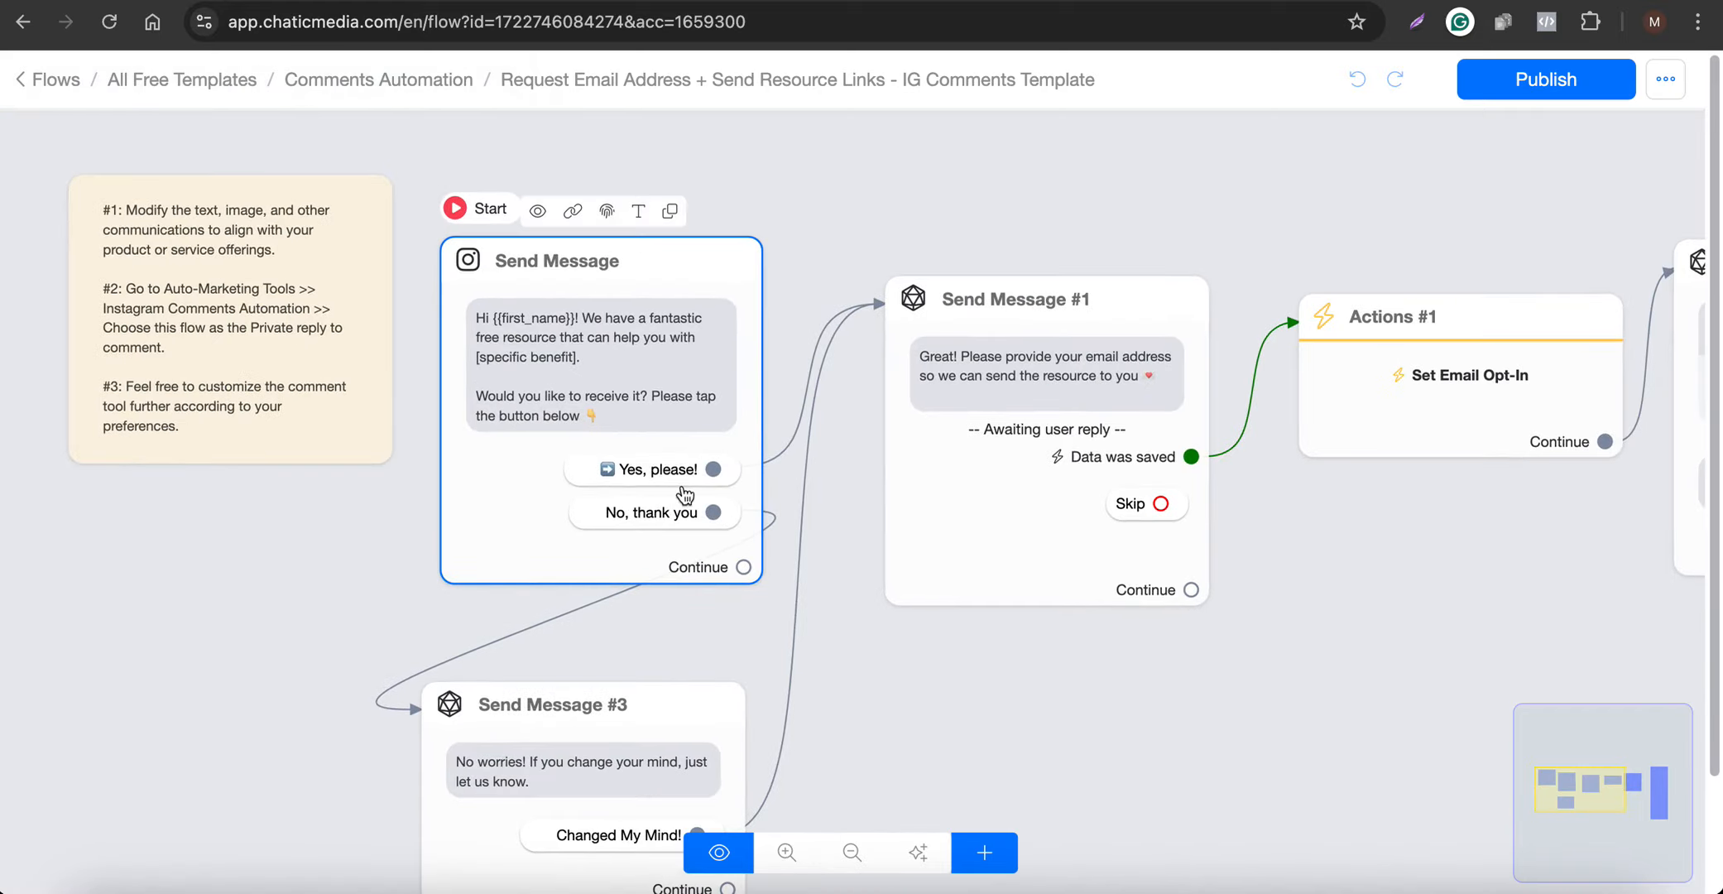
{"action": "scroll", "coordinate": [653, 490], "scroll_direction": "down", "scroll_amount": 5}
{"action": "scroll", "coordinate": [1208, 427], "scroll_direction": "up", "scroll_amount": 4}
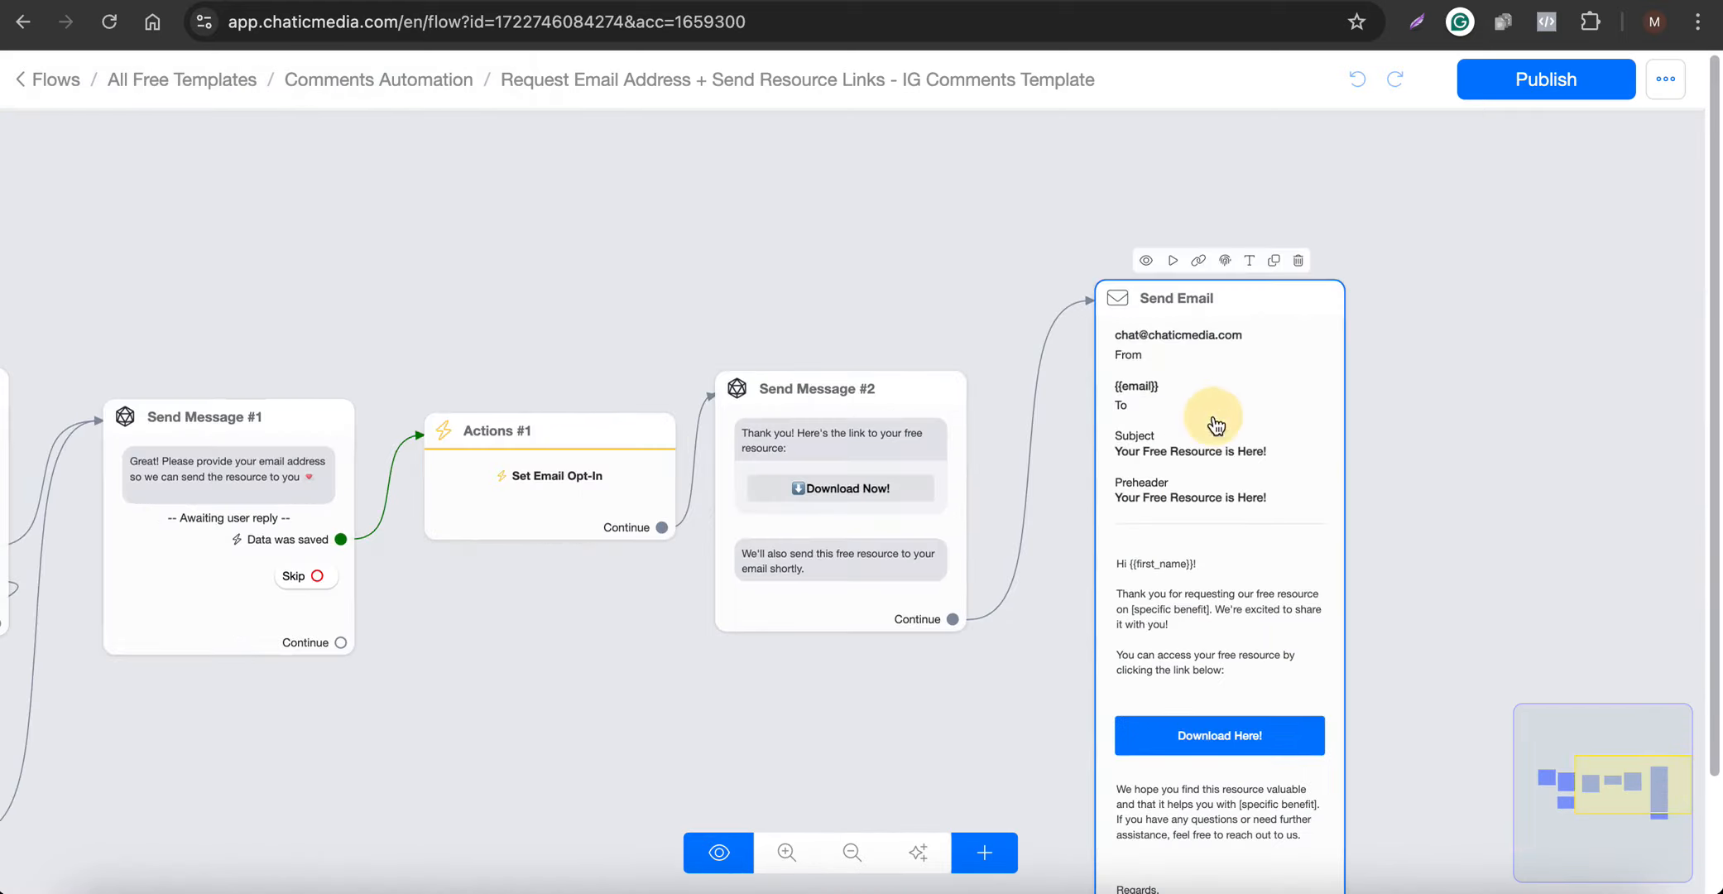
{"action": "left_click", "coordinate": [1213, 424]}
{"action": "scroll", "coordinate": [240, 679], "scroll_direction": "down", "scroll_amount": 5}
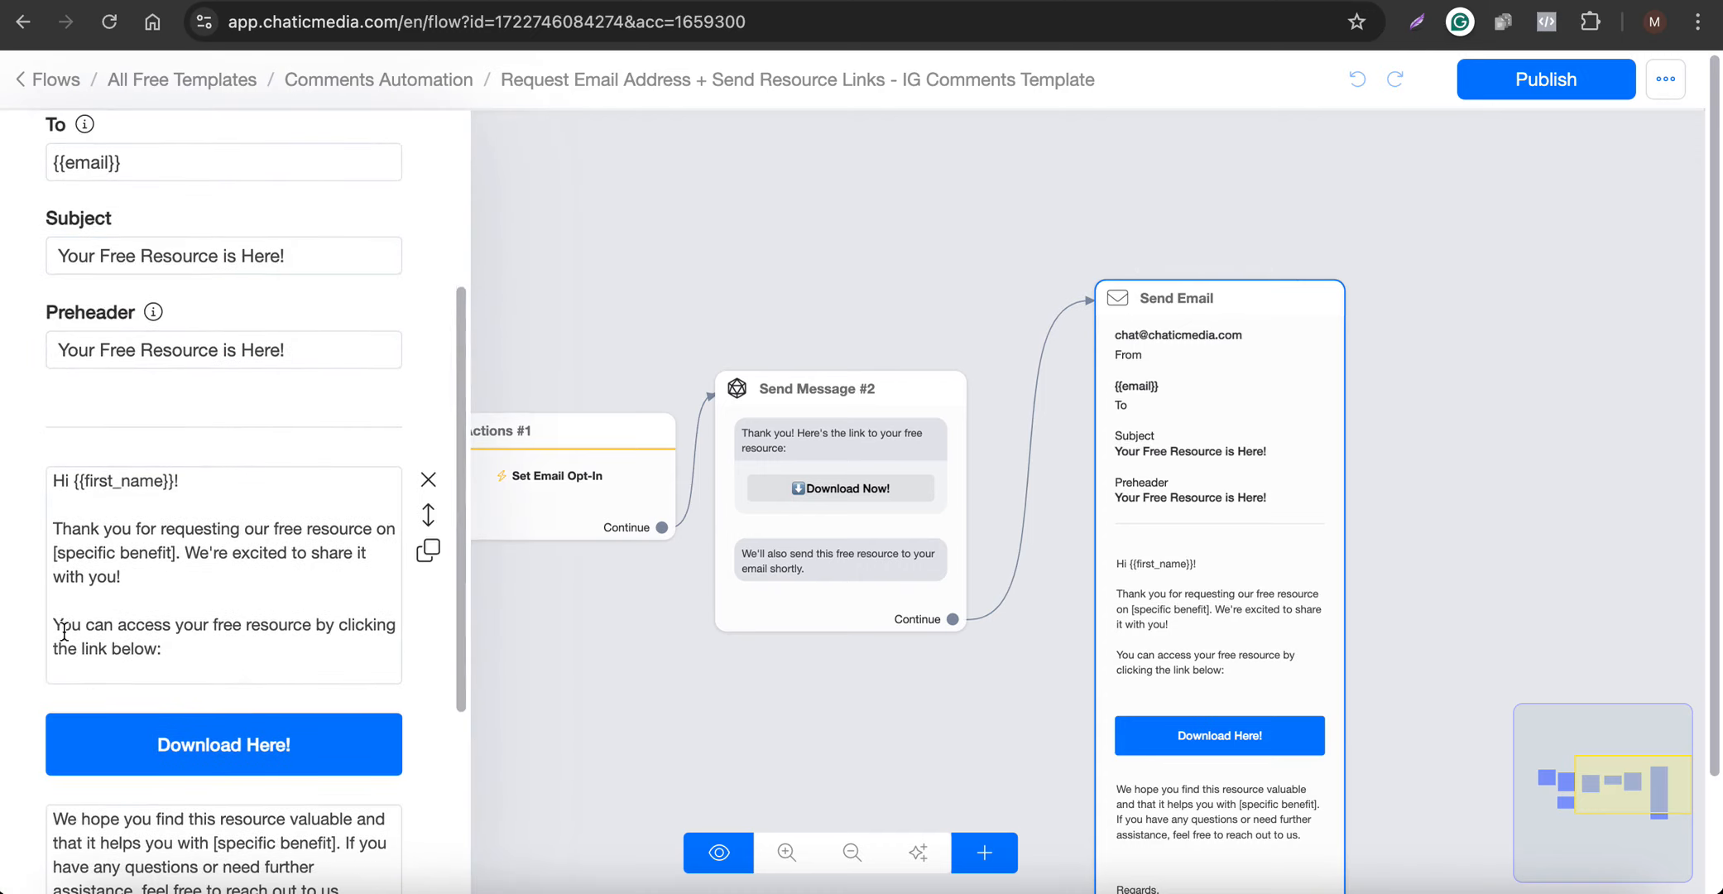
{"action": "left_click", "coordinate": [198, 746]}
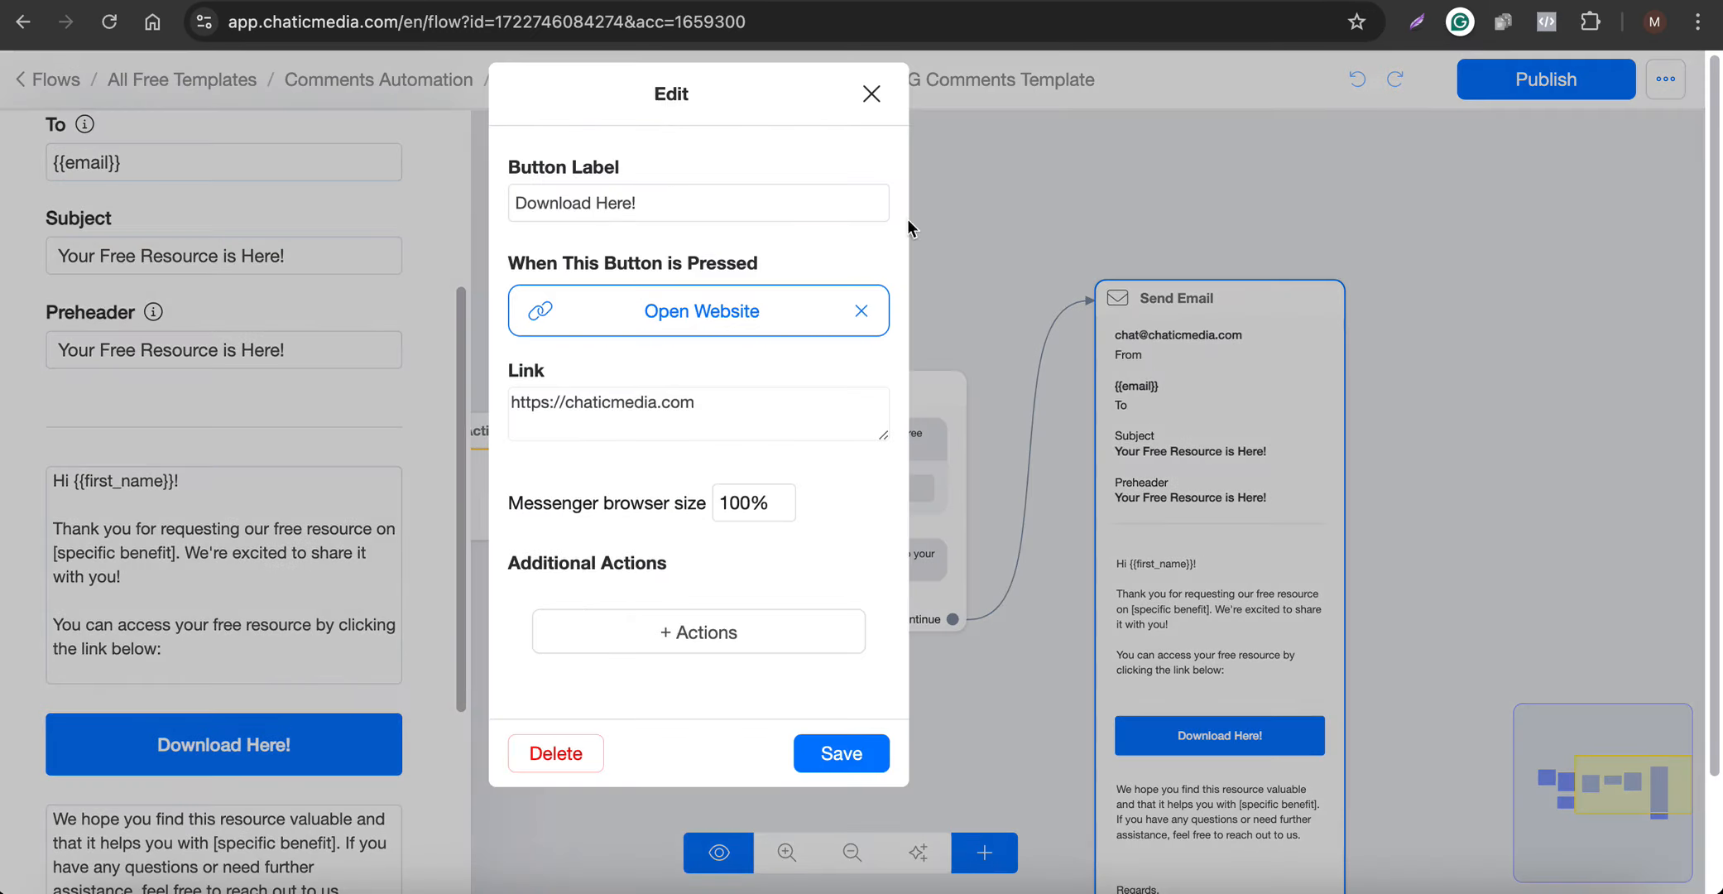
{"action": "left_click", "coordinate": [871, 94]}
{"action": "scroll", "coordinate": [1233, 369], "scroll_direction": "down", "scroll_amount": 2}
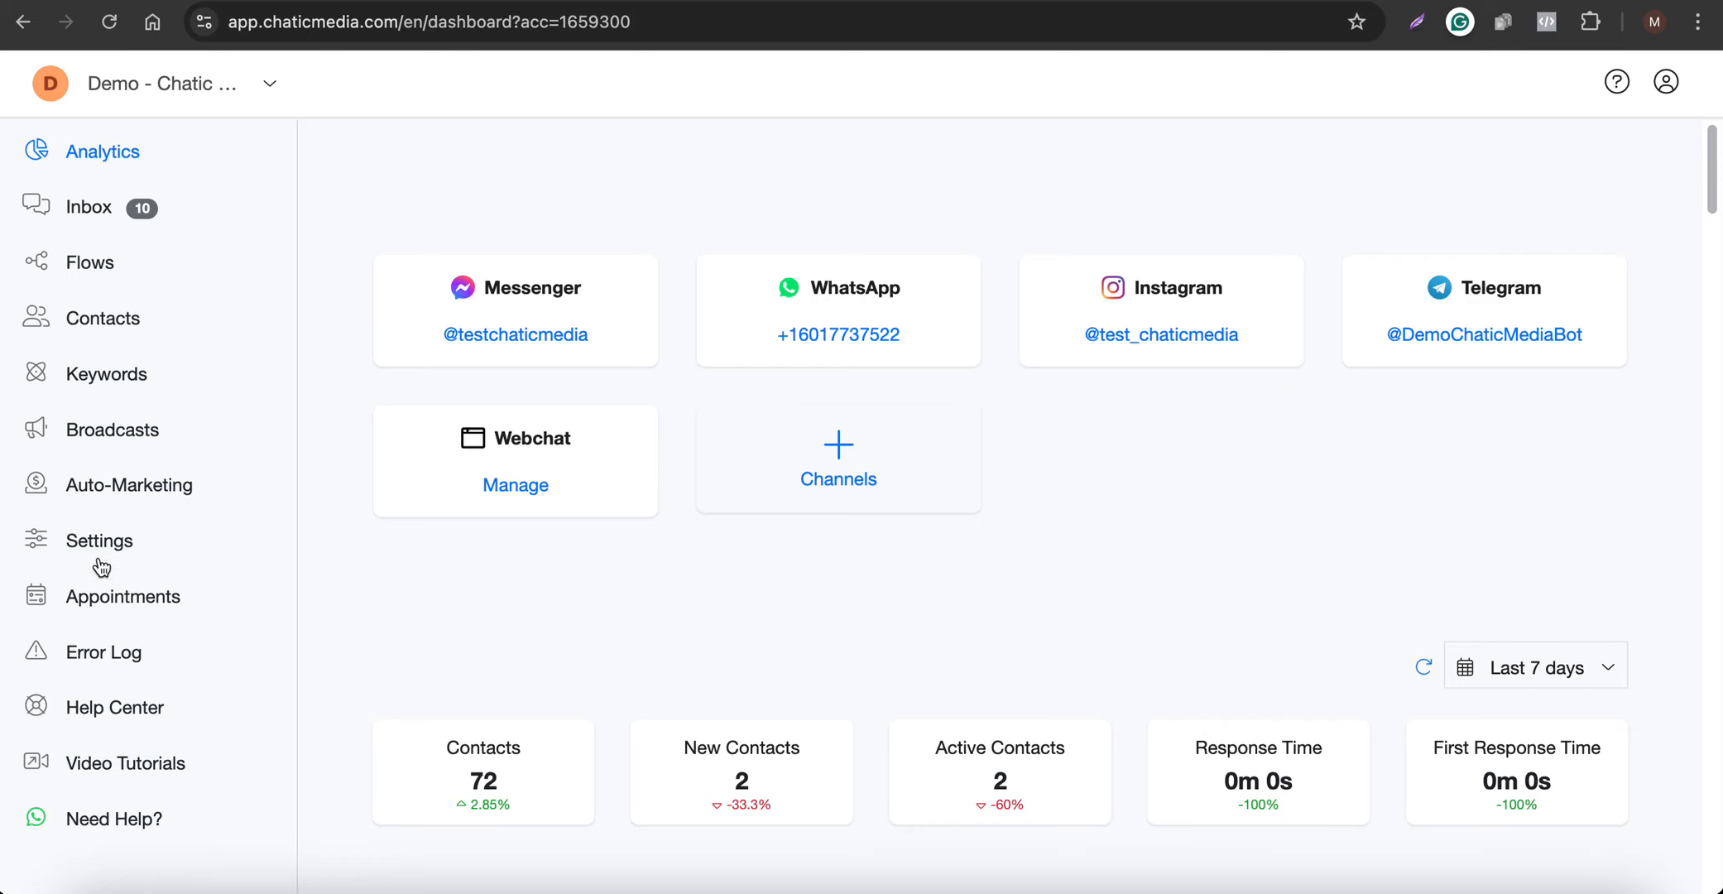
Step: Open the account's channel settings and locate the Email channel
{"action": "left_click", "coordinate": [99, 551]}
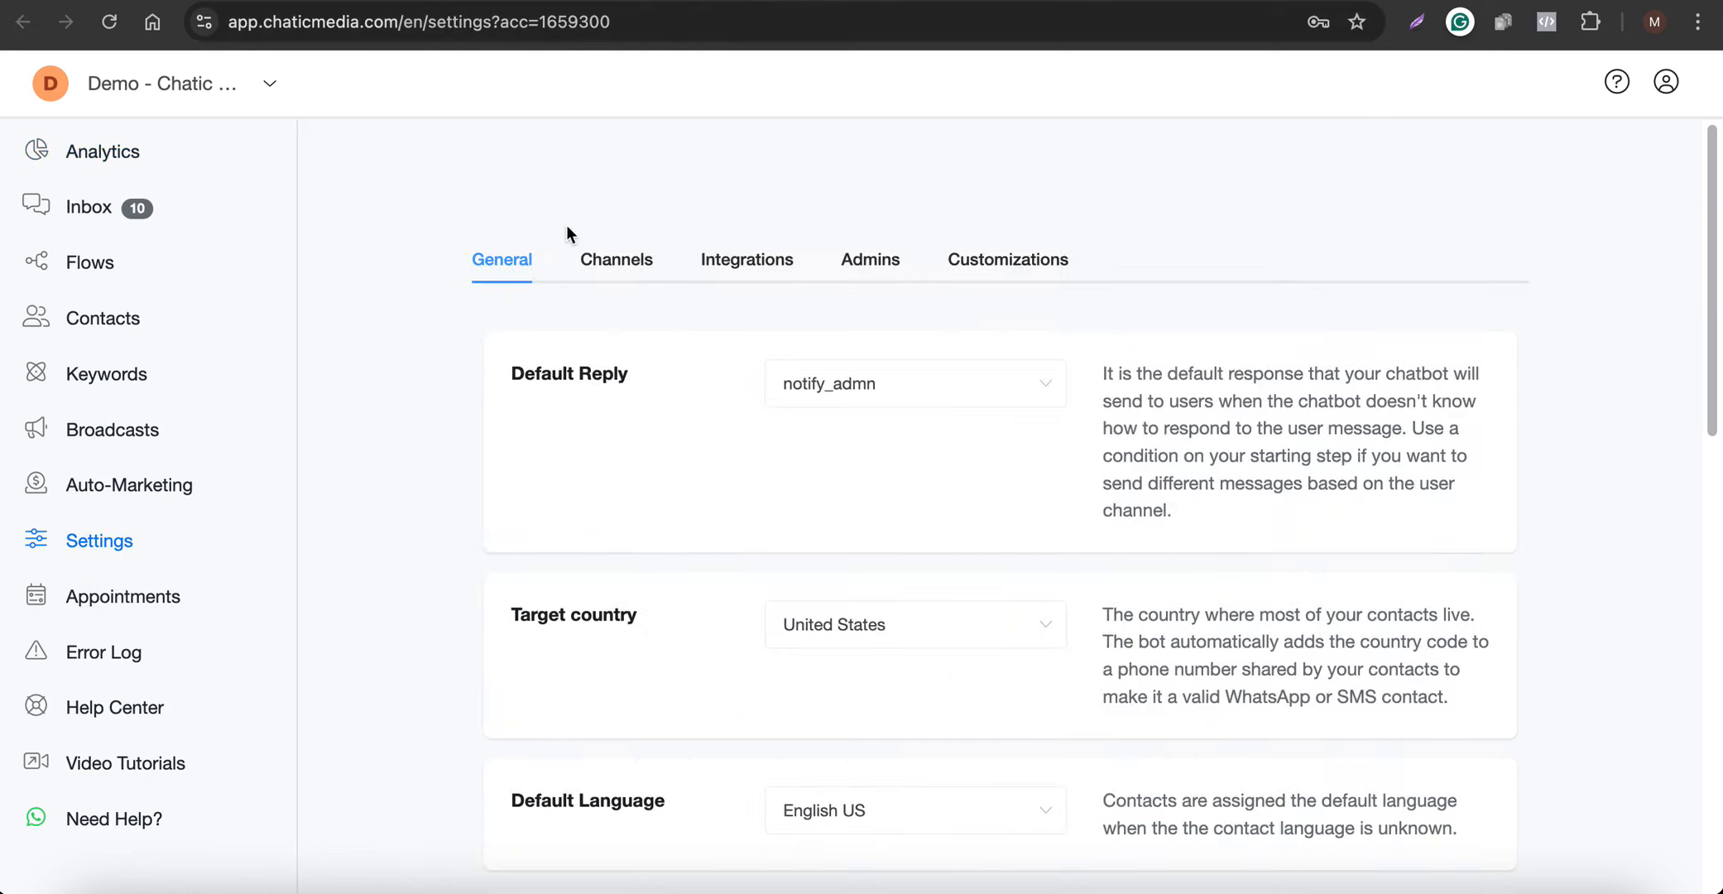
{"action": "left_click", "coordinate": [625, 267]}
{"action": "scroll", "coordinate": [654, 516], "scroll_direction": "down", "scroll_amount": 5}
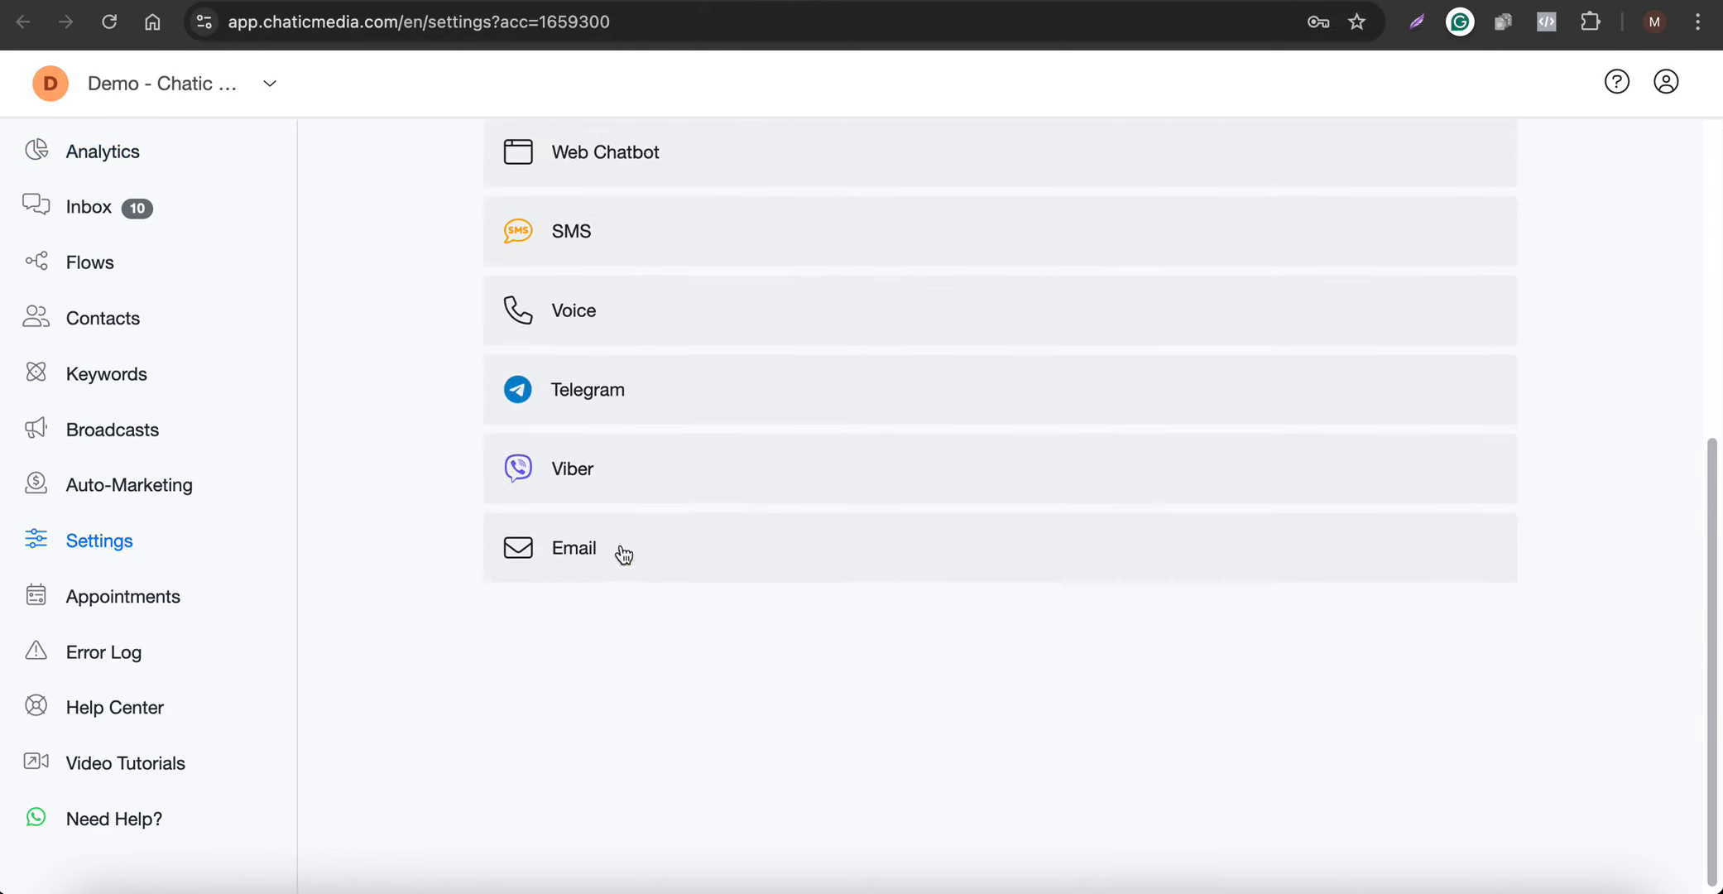
{"action": "left_click", "coordinate": [623, 551]}
Step: Expand the SMS channel and inspect its SMS (Twilio) integration entry
{"action": "scroll", "coordinate": [722, 718], "scroll_direction": "up", "scroll_amount": 4}
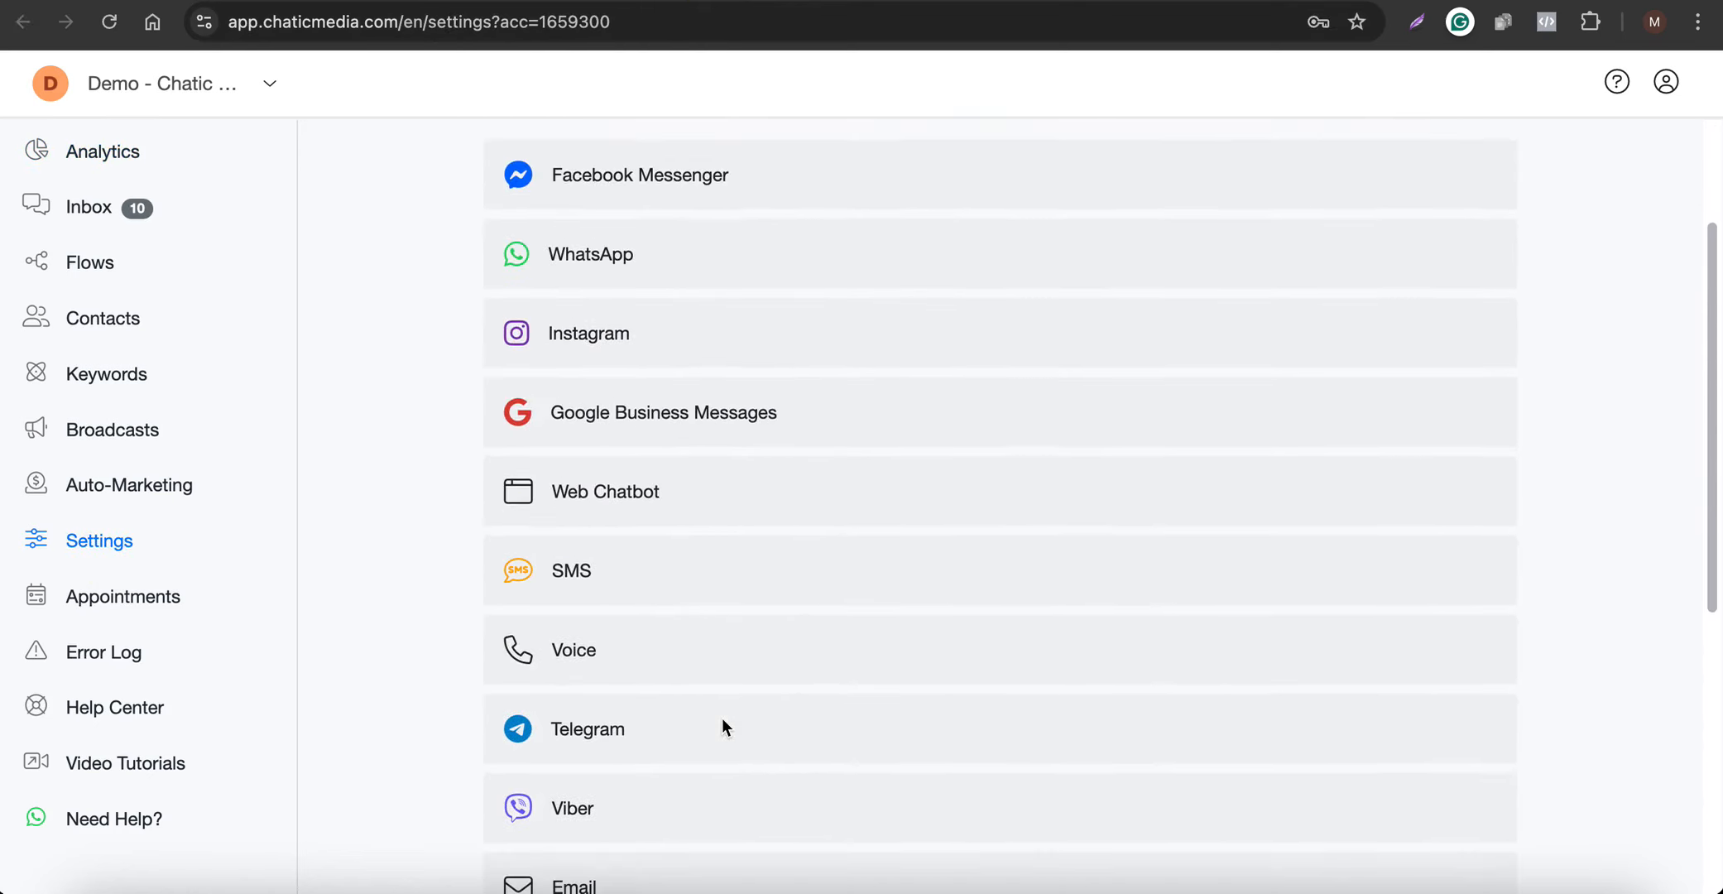
{"action": "left_click", "coordinate": [557, 589]}
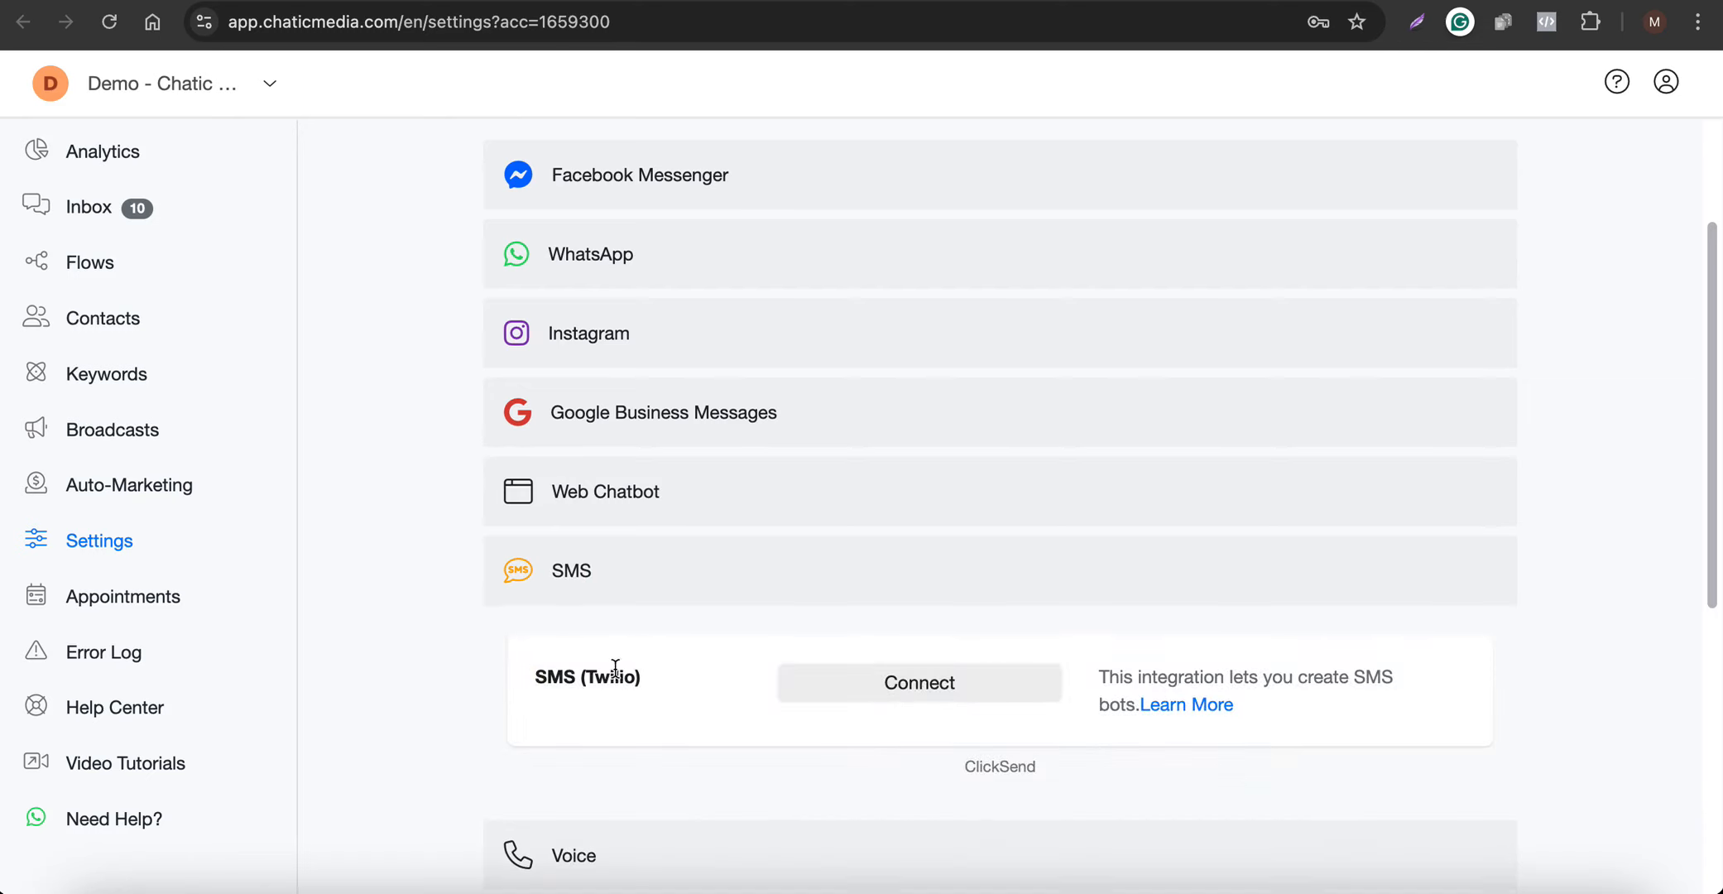
{"action": "left_click_drag", "start_coordinate": [640, 672], "coordinate": [537, 674]}
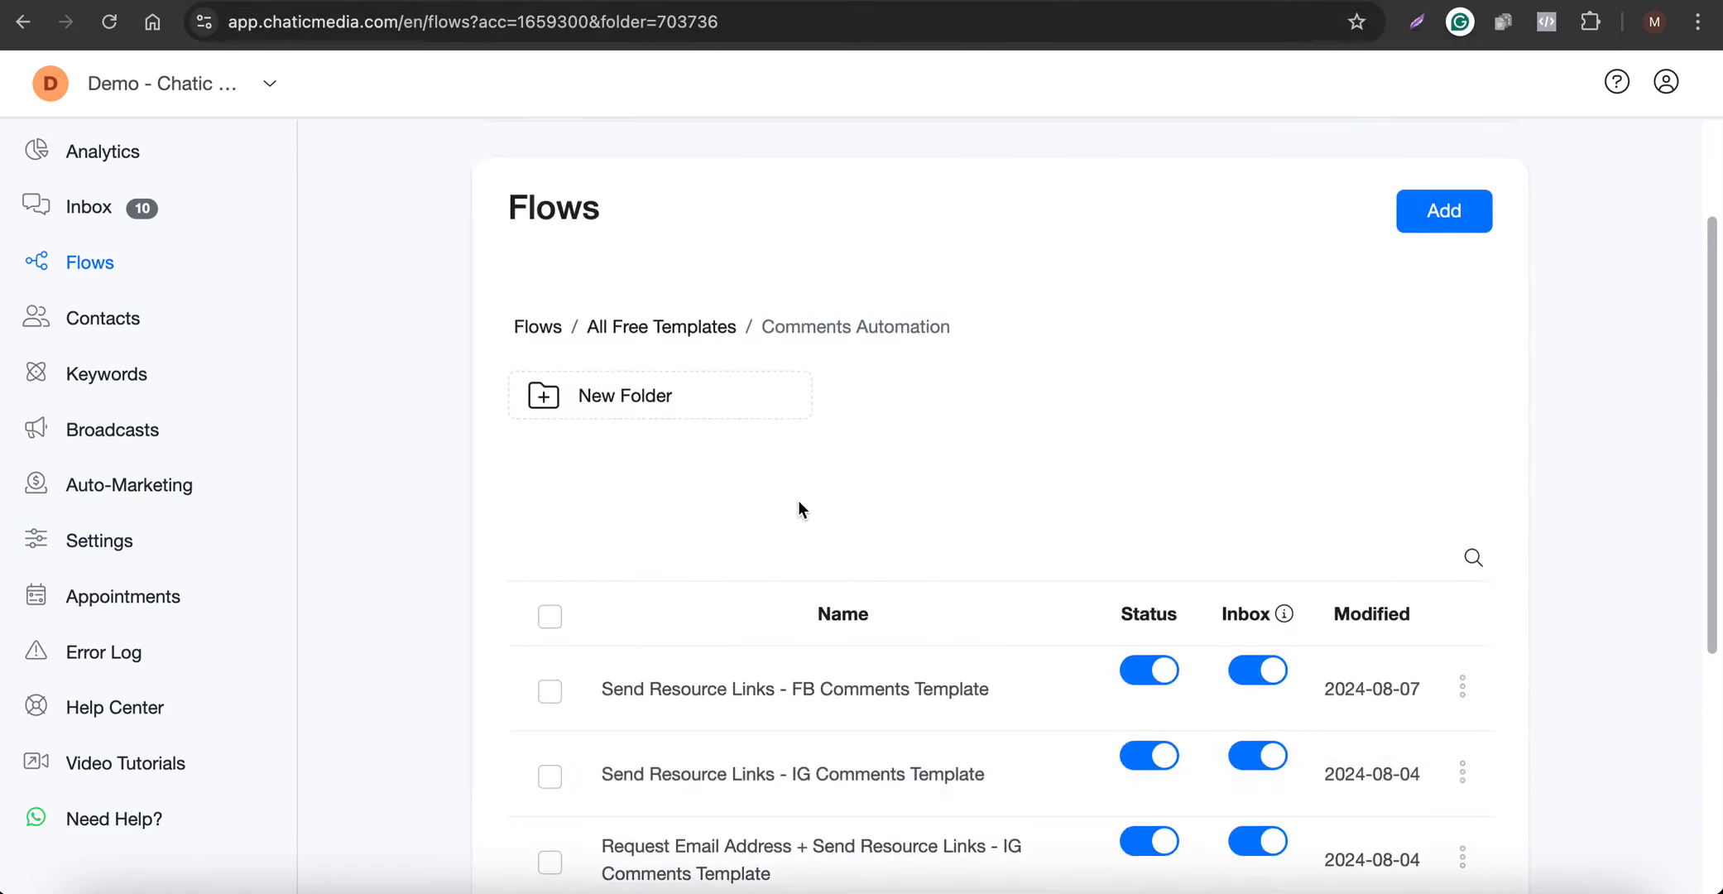
{"action": "scroll", "coordinate": [801, 507], "scroll_direction": "down", "scroll_amount": 3}
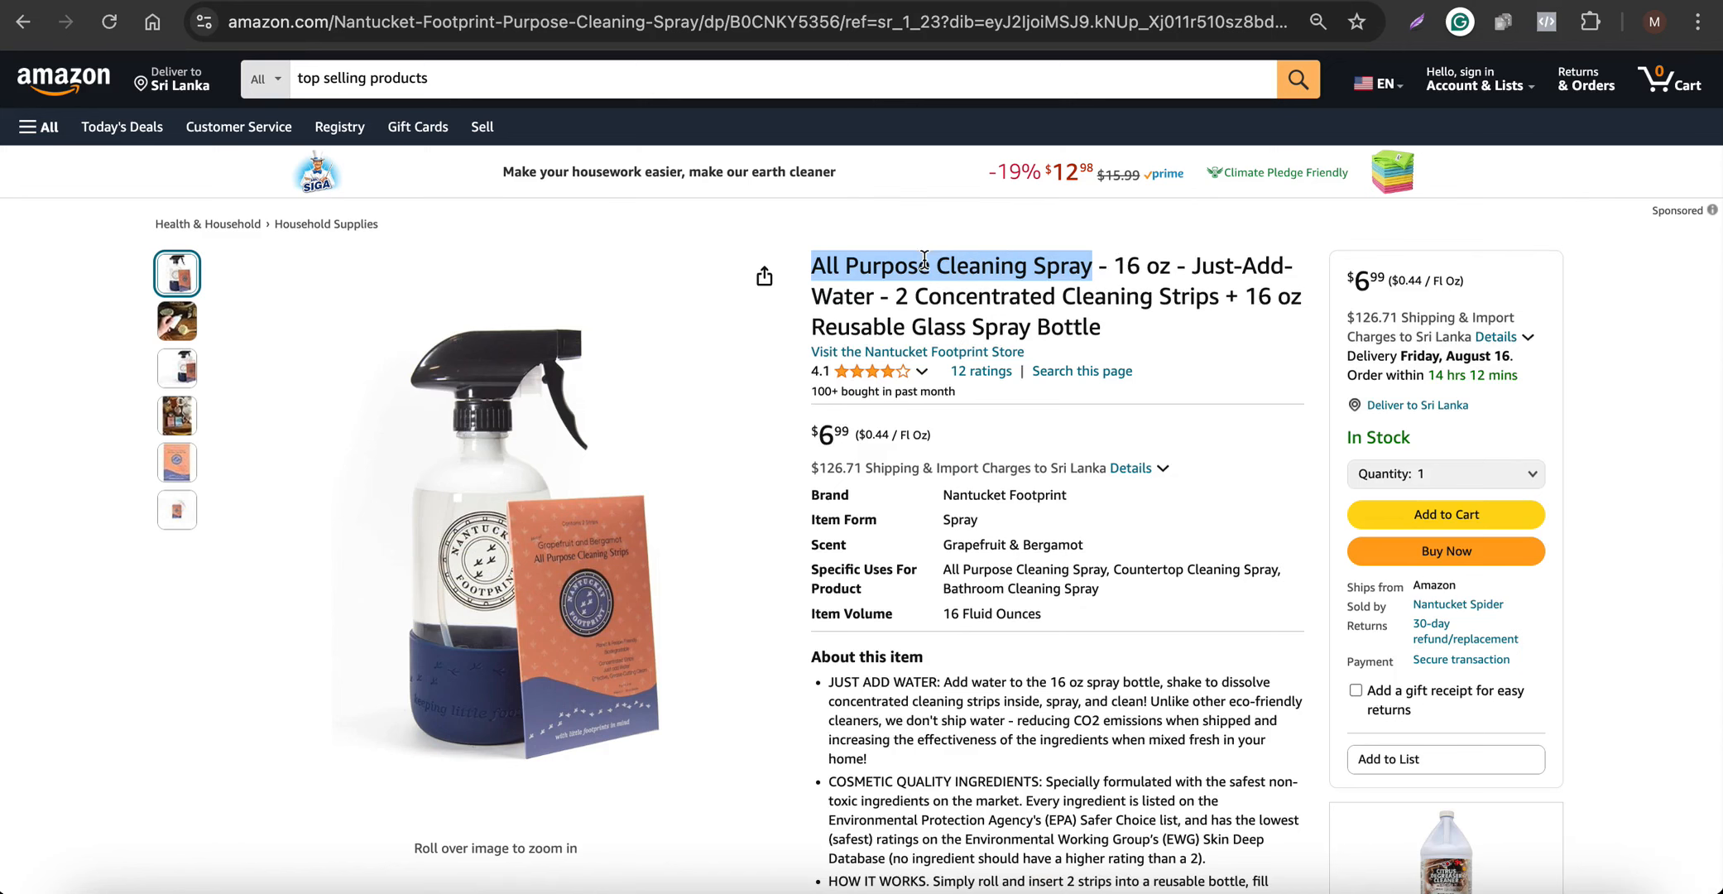
Step: Duplicate the "Send Resource Links - FB Comments Template" flow in the Comments Automation folder
{"action": "left_click_drag", "start_coordinate": [938, 261], "coordinate": [1091, 265]}
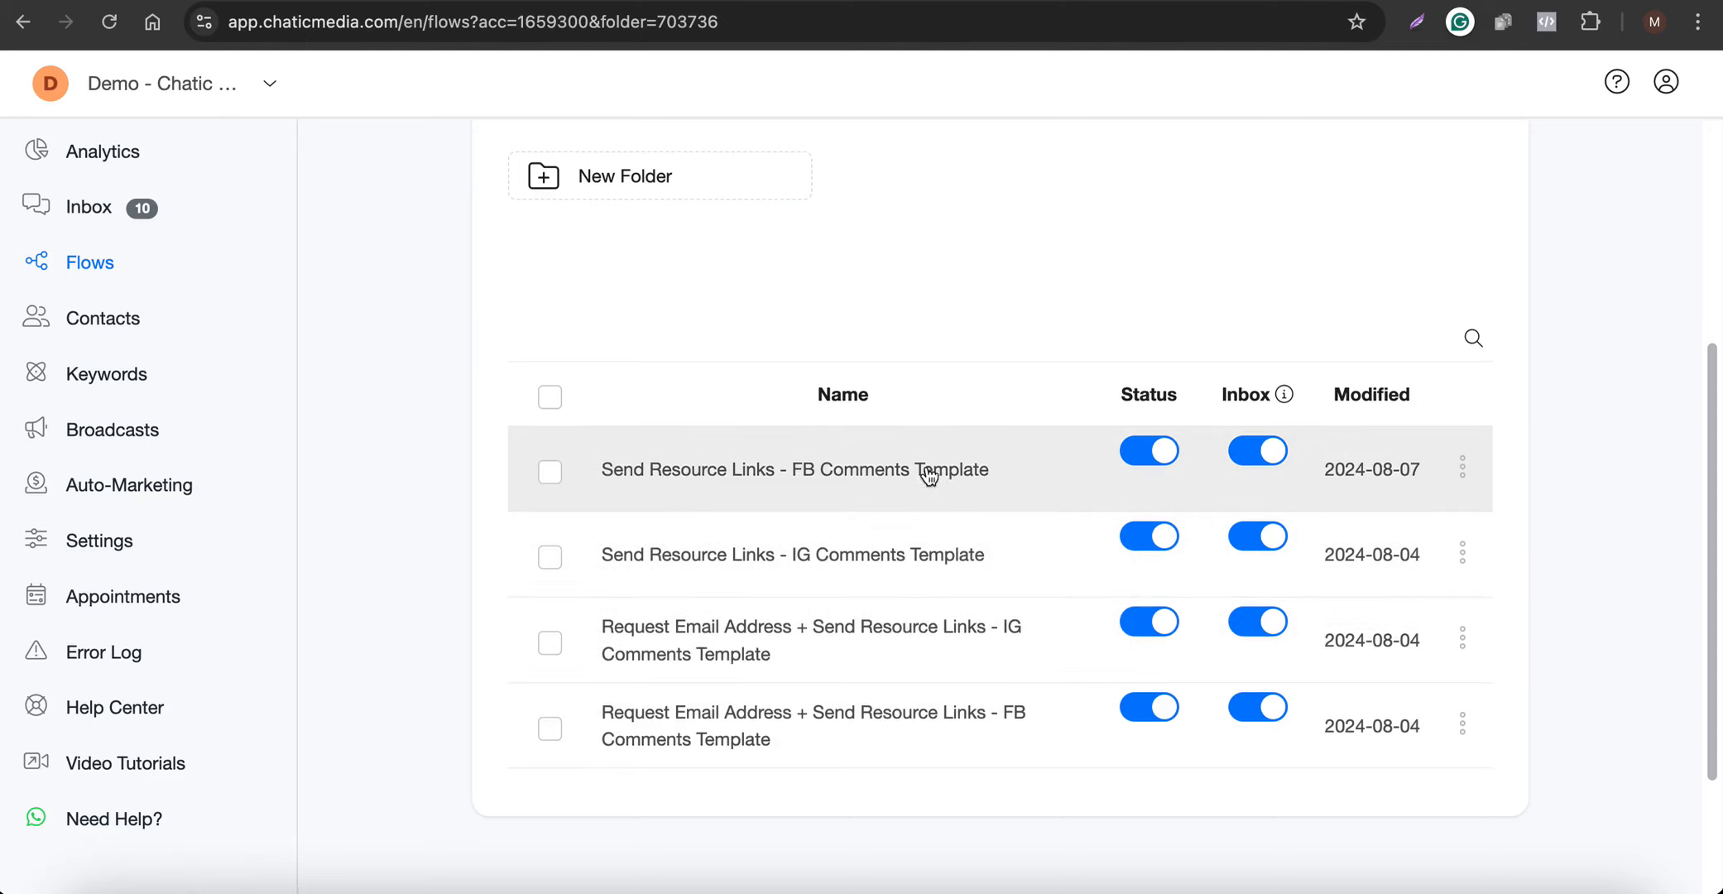
{"action": "left_click", "coordinate": [1462, 470]}
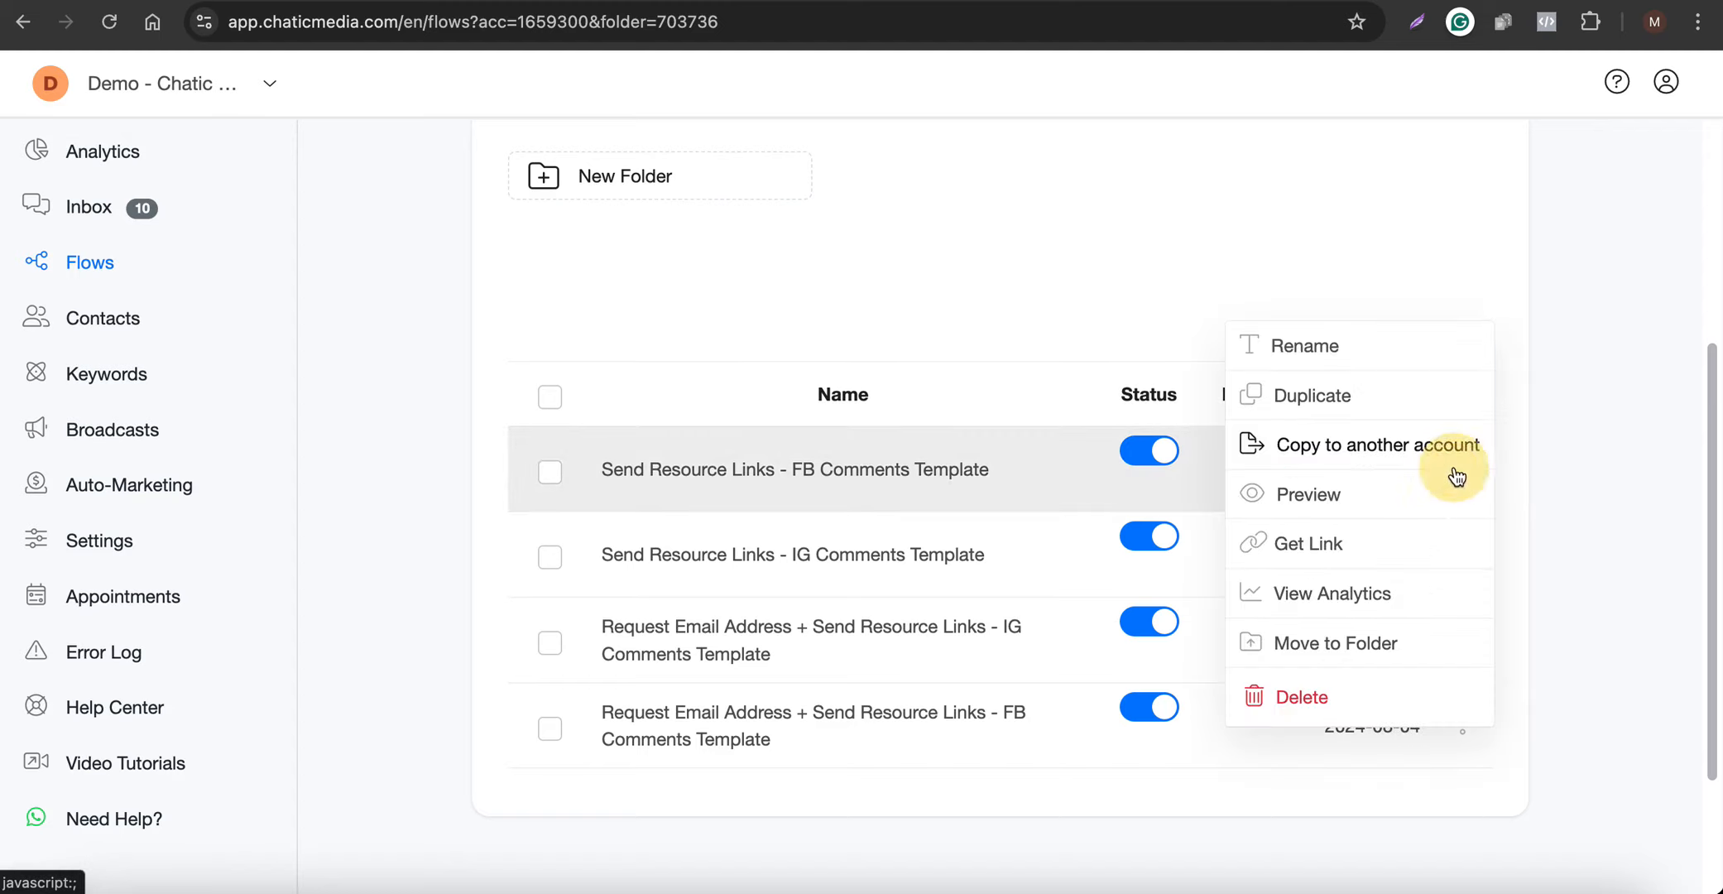
{"action": "left_click", "coordinate": [1323, 402]}
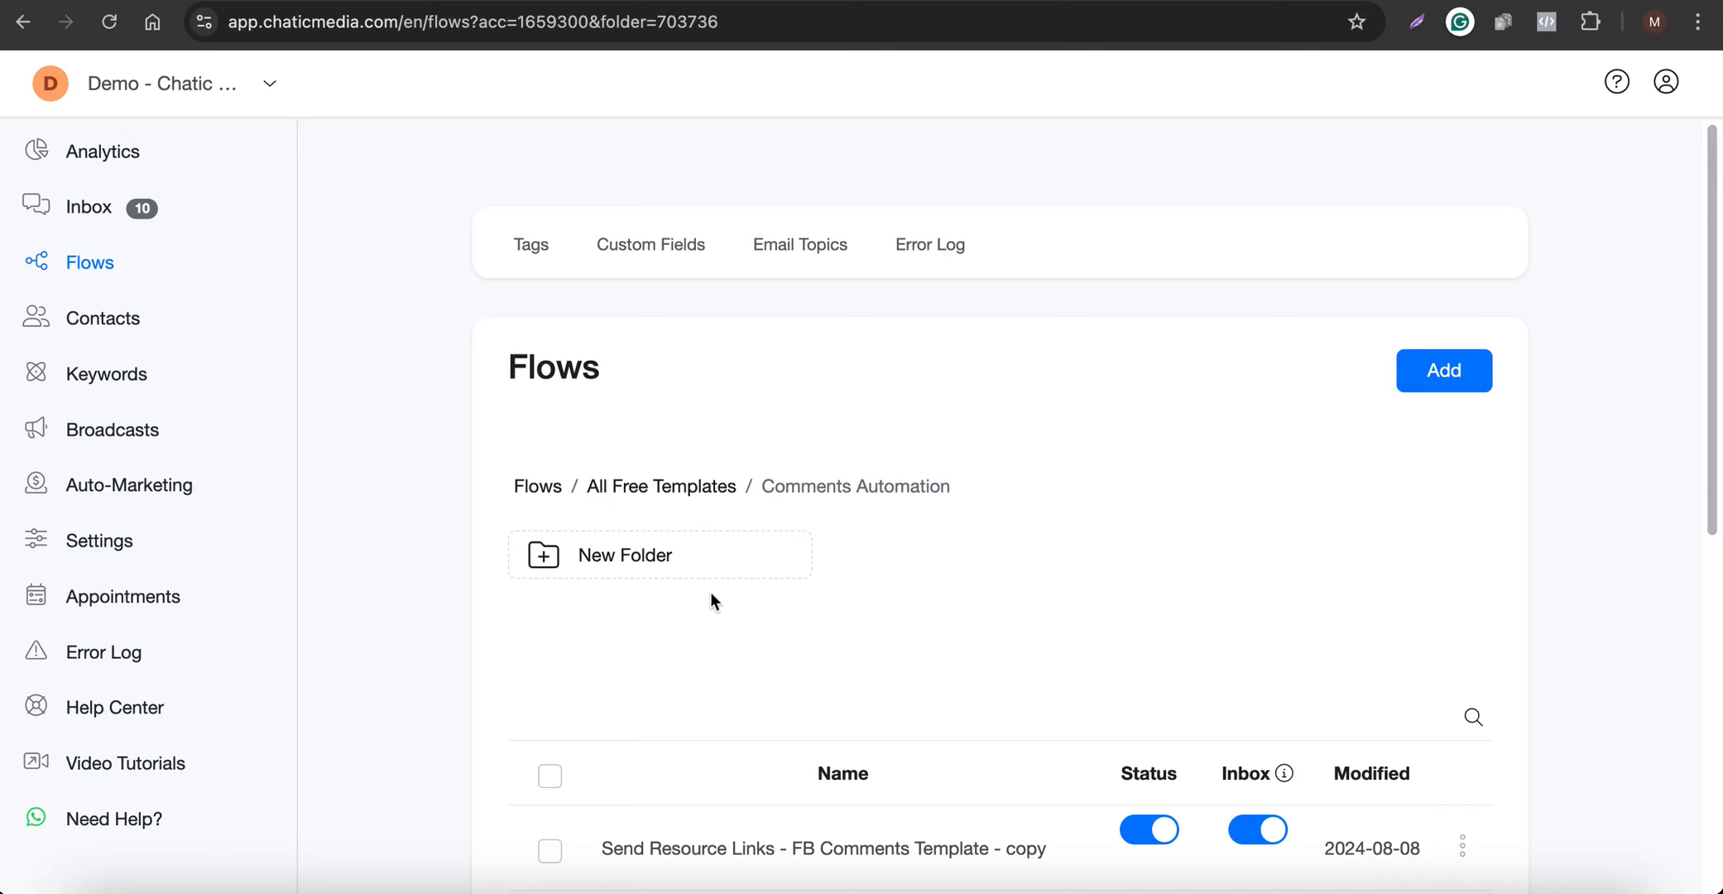
{"action": "scroll", "coordinate": [710, 593], "scroll_direction": "down", "scroll_amount": 5}
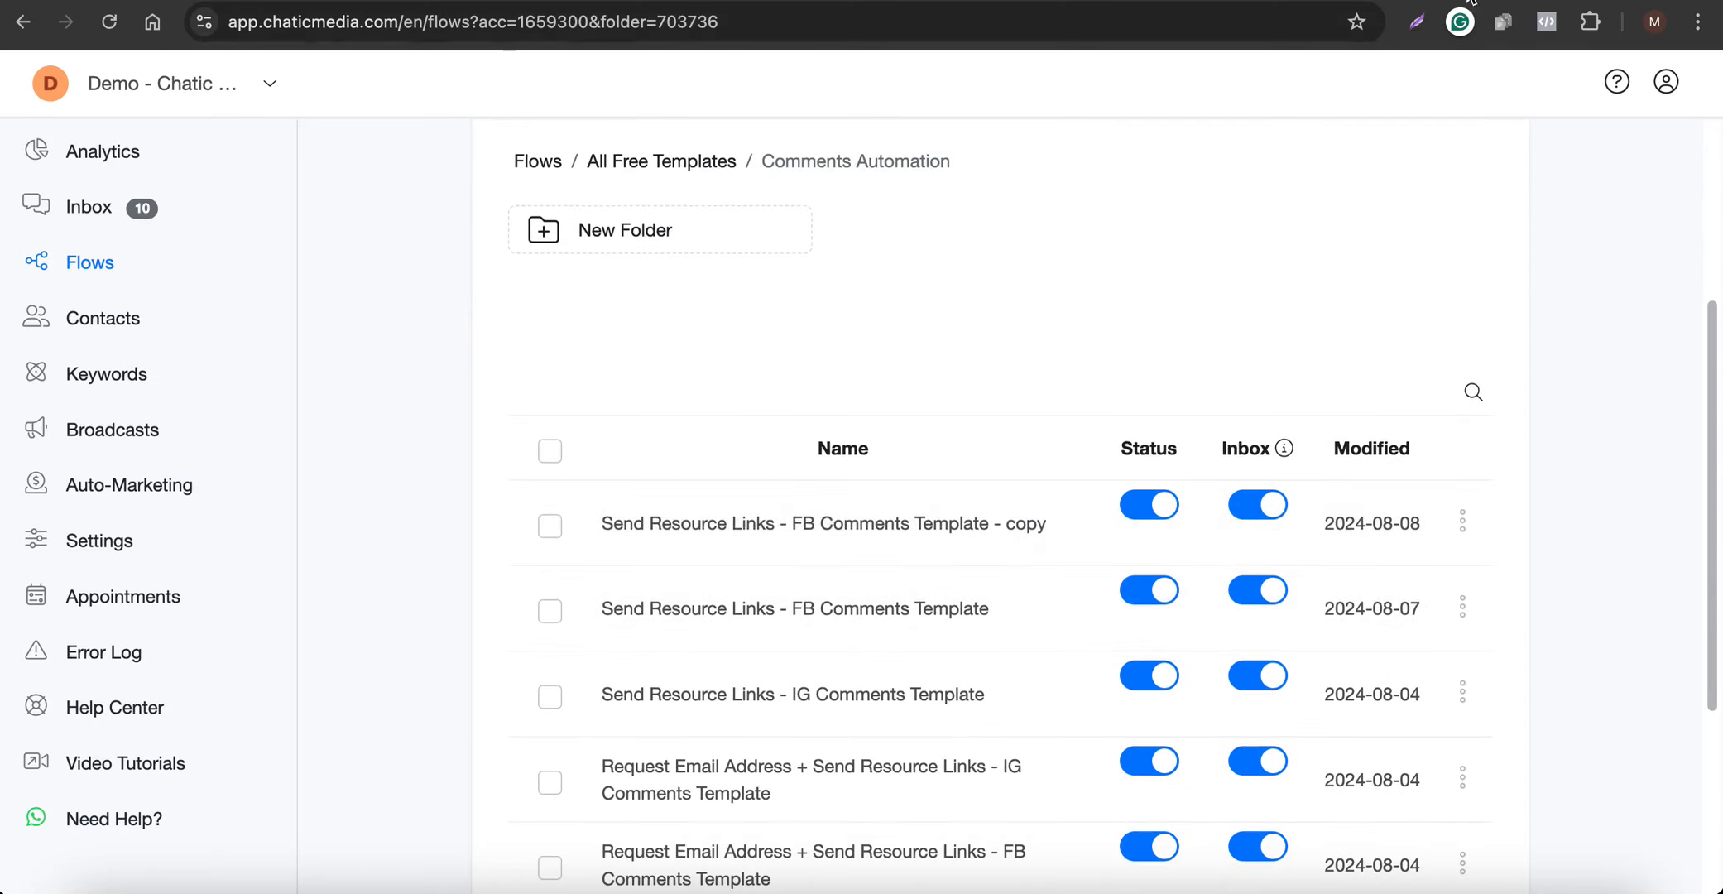
Step: Copy the product name from the Amazon listing and rename the duplicated flow "All Purpose Cleaning Spray - FB Comments"
{"action": "left_click", "coordinate": [1320, 2]}
{"action": "left_click_drag", "start_coordinate": [810, 271], "coordinate": [1098, 266]}
{"action": "key", "text": "ctrl+c"}
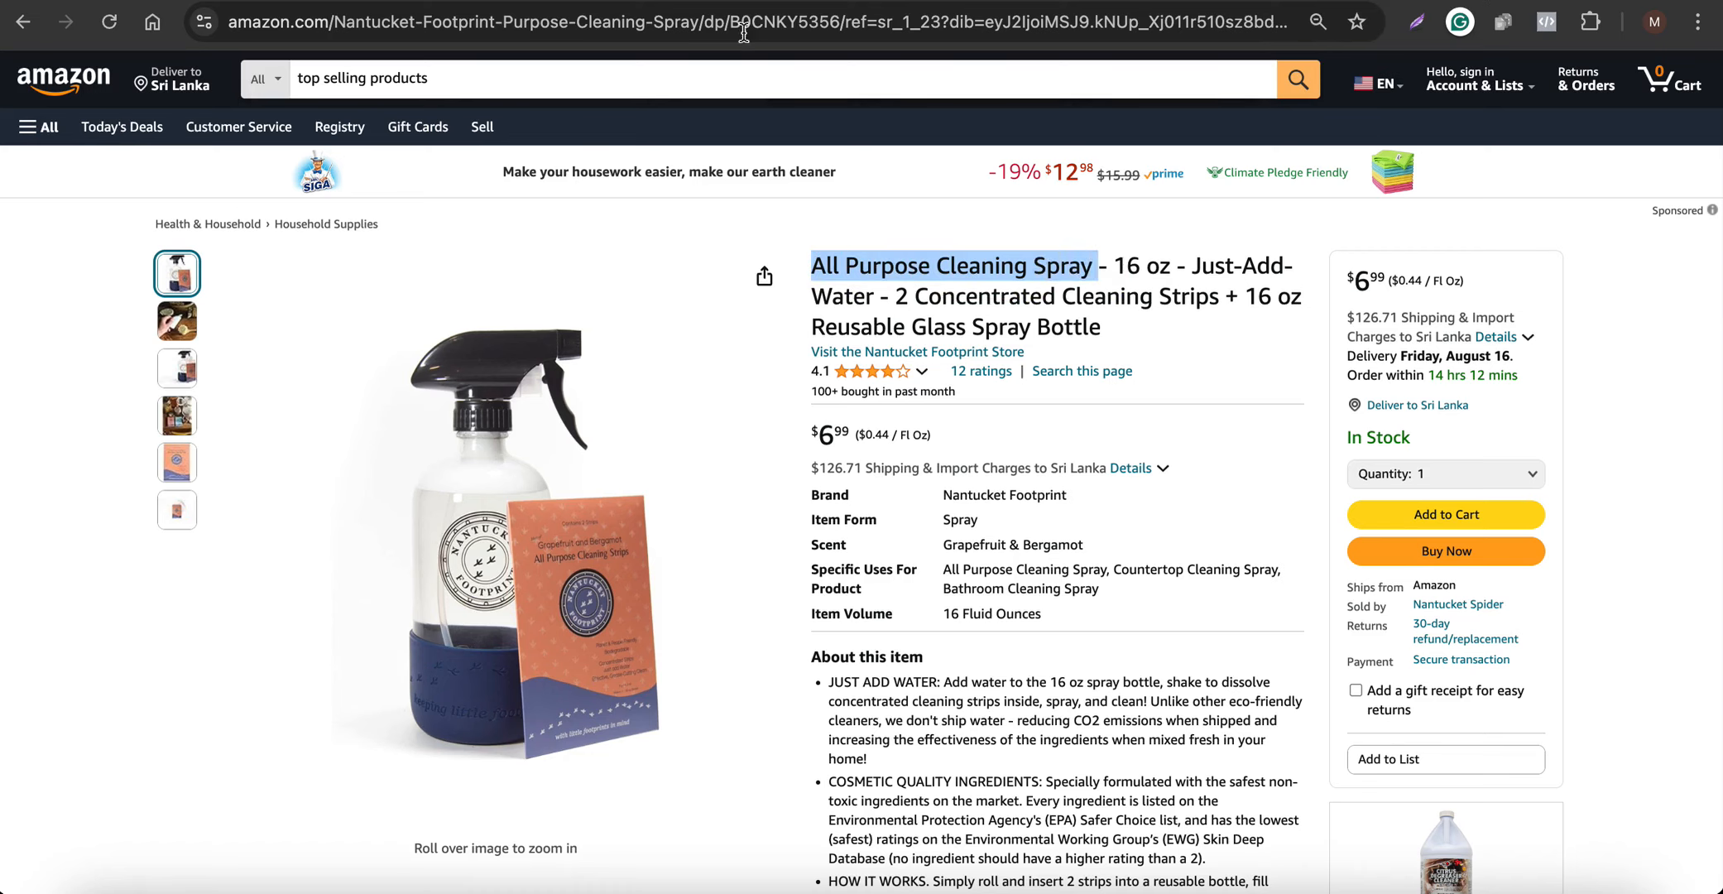
{"action": "left_click", "coordinate": [733, 2]}
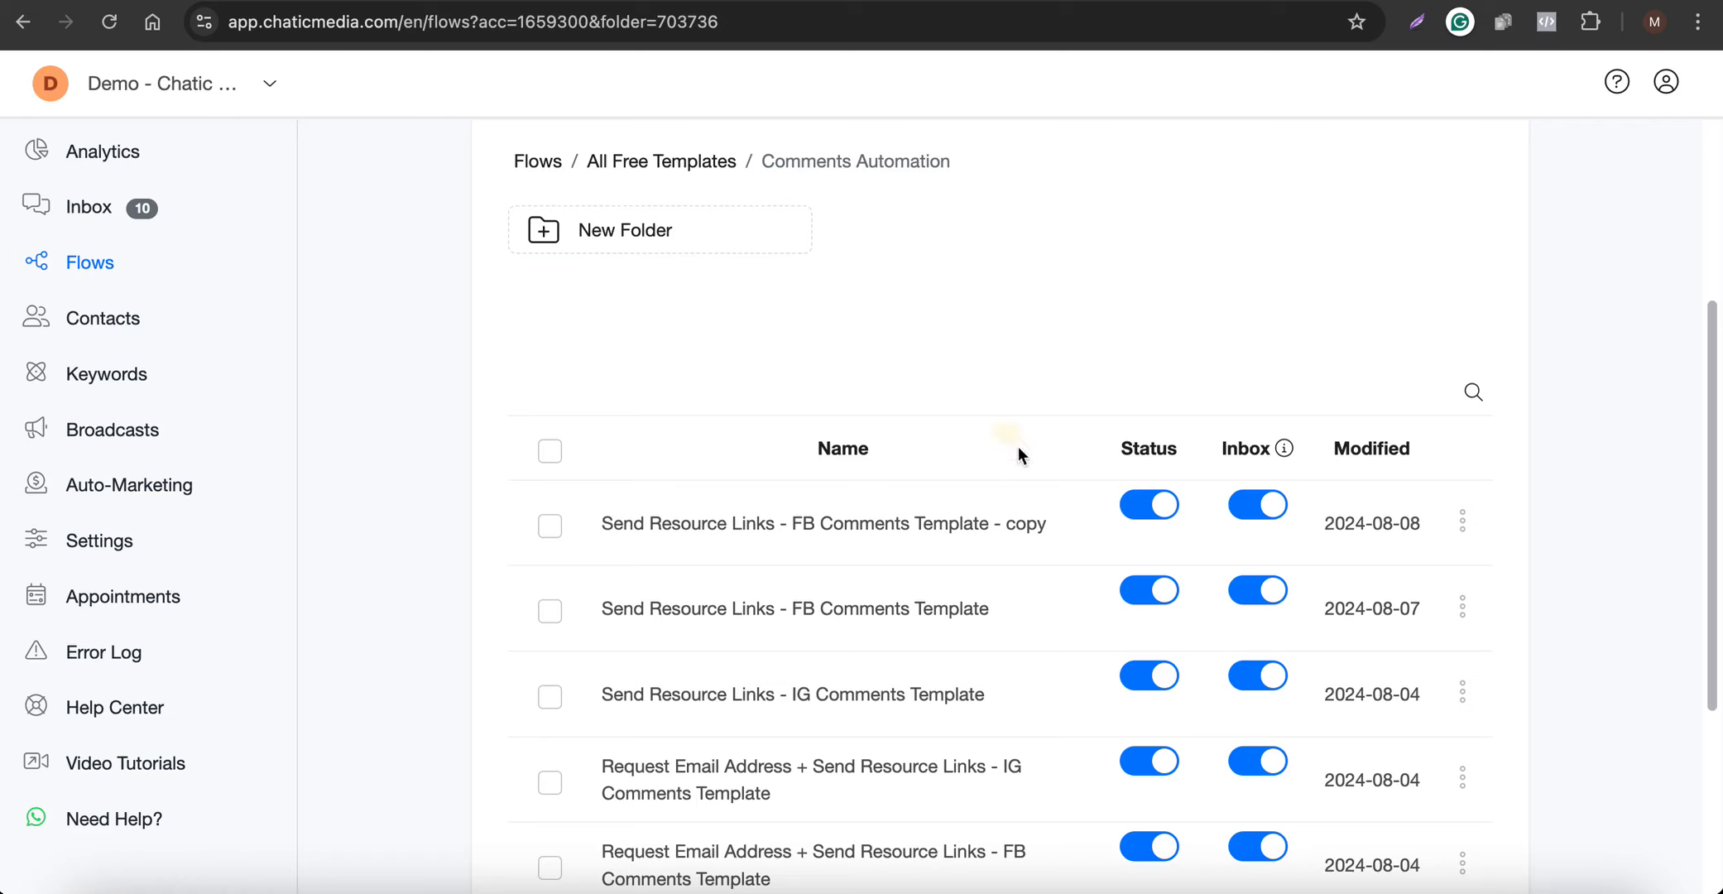
{"action": "left_click", "coordinate": [1463, 520]}
{"action": "left_click", "coordinate": [1286, 396]}
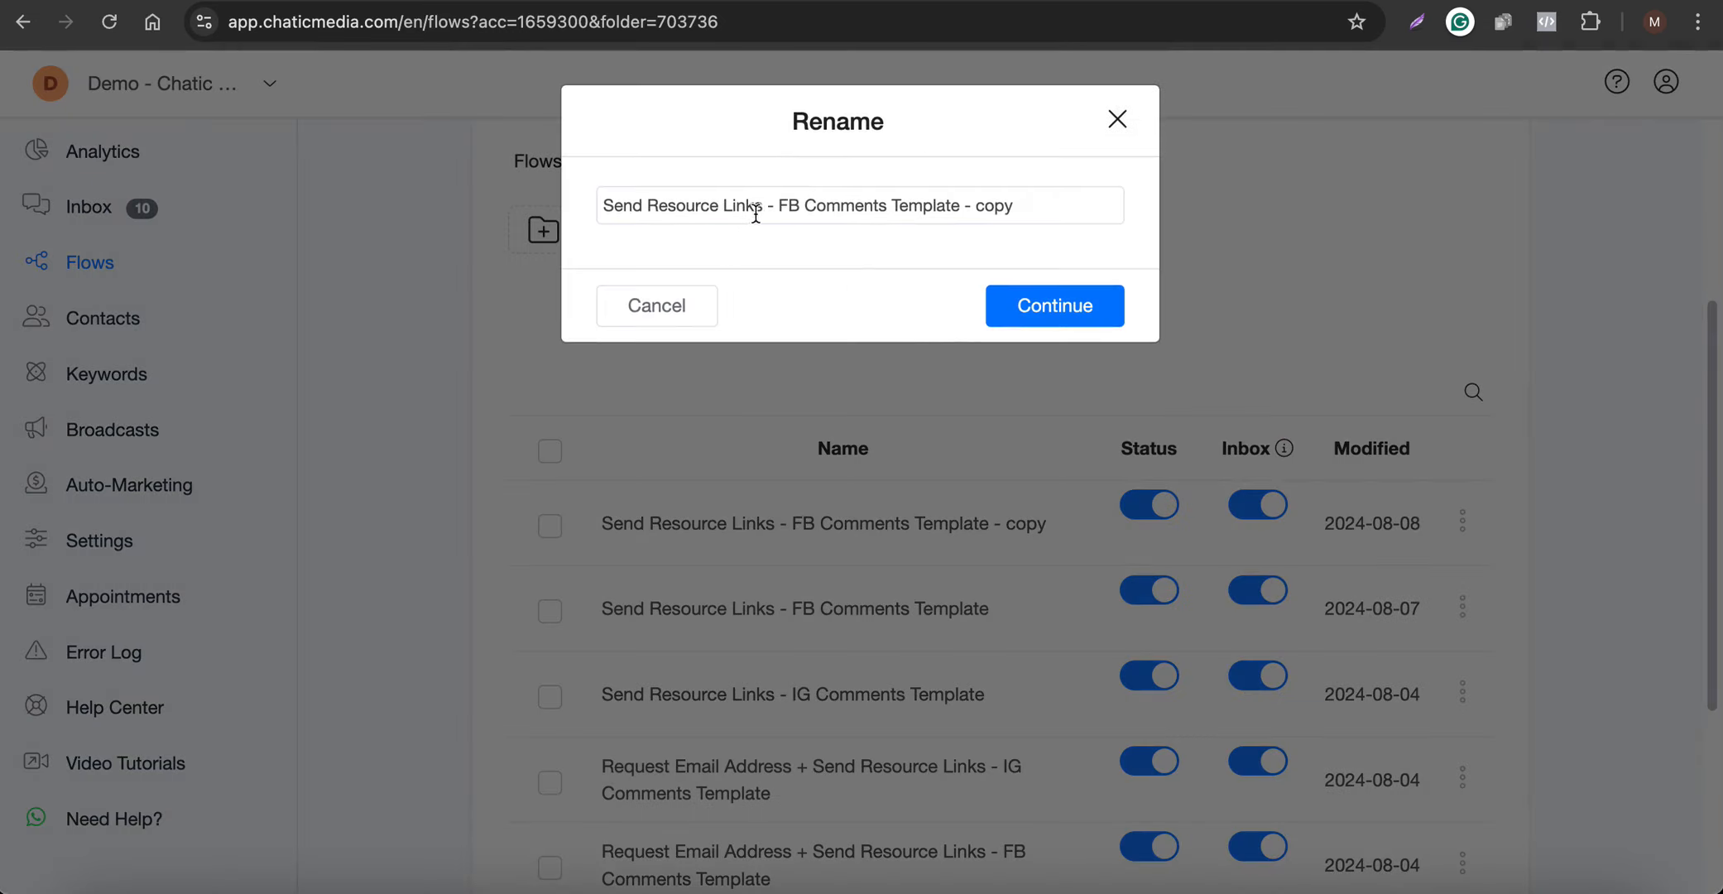
{"action": "left_click_drag", "start_coordinate": [759, 211], "coordinate": [451, 210]}
{"action": "key", "text": "ctrl+v"}
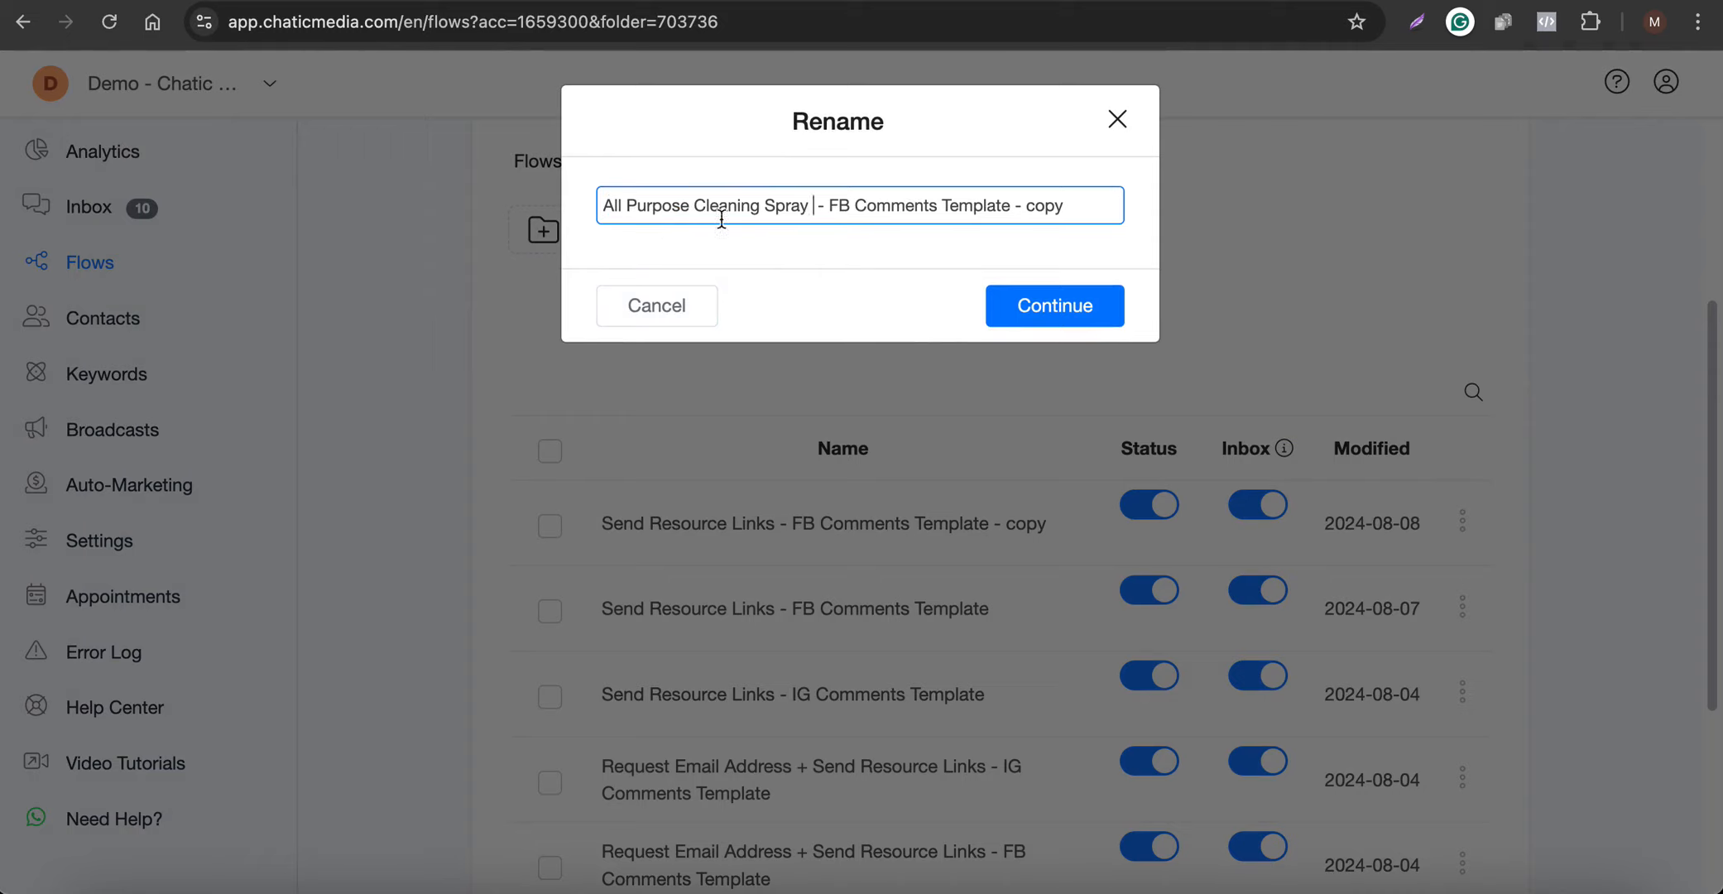
{"action": "left_click_drag", "start_coordinate": [941, 207], "coordinate": [1113, 207]}
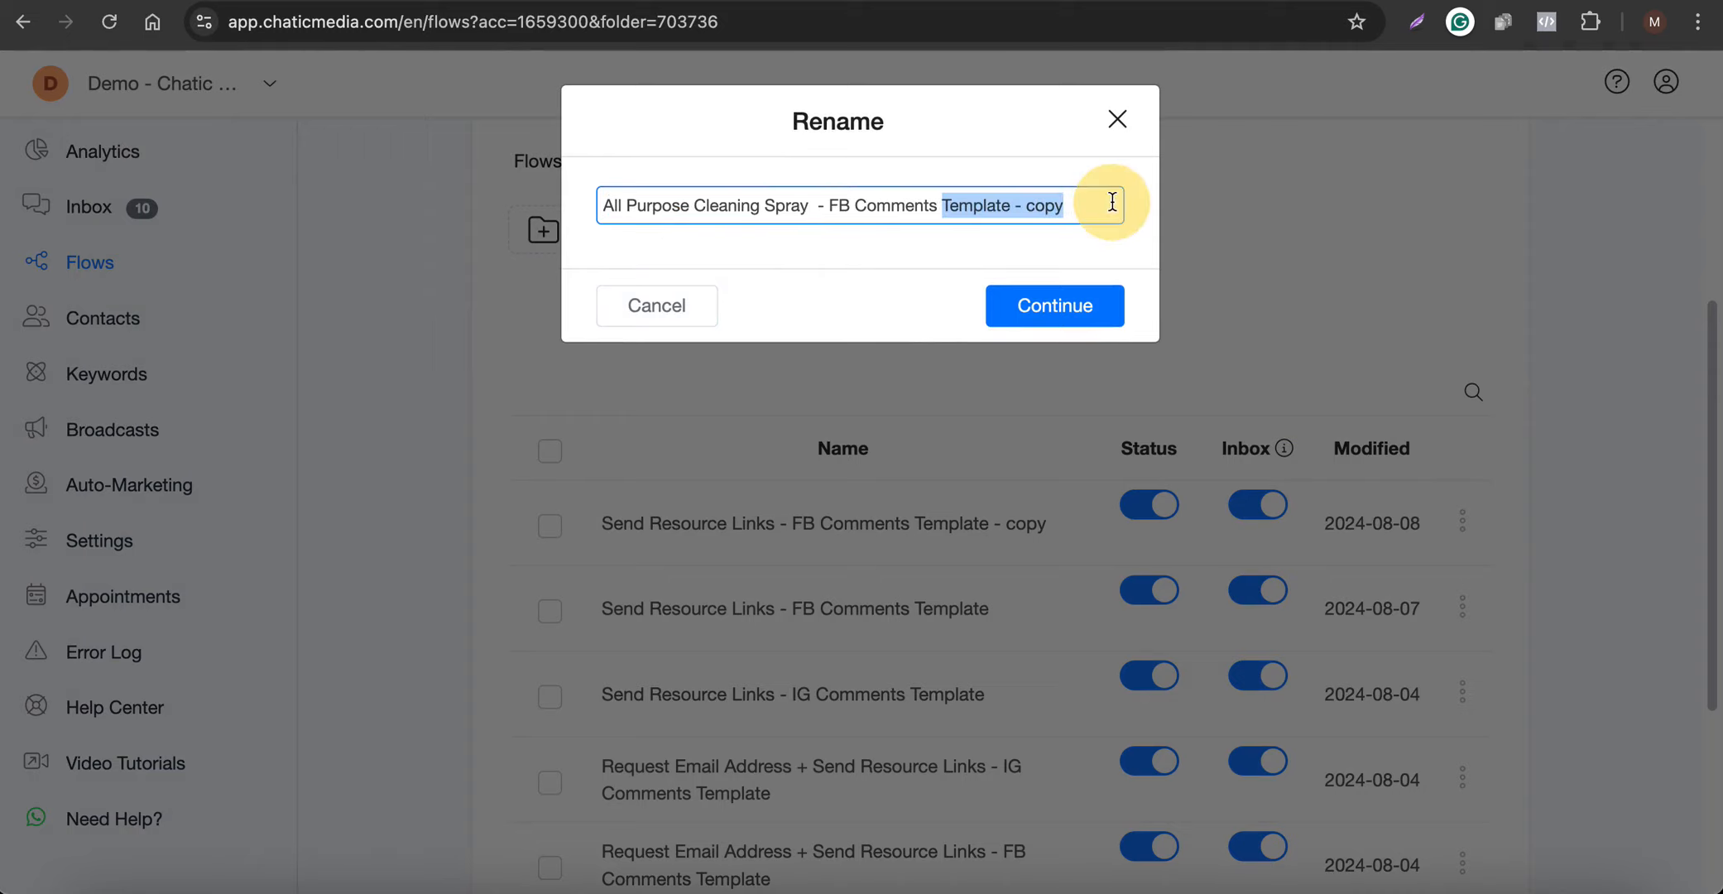
{"action": "key", "text": "BackSpace"}
{"action": "left_click", "coordinate": [1097, 303]}
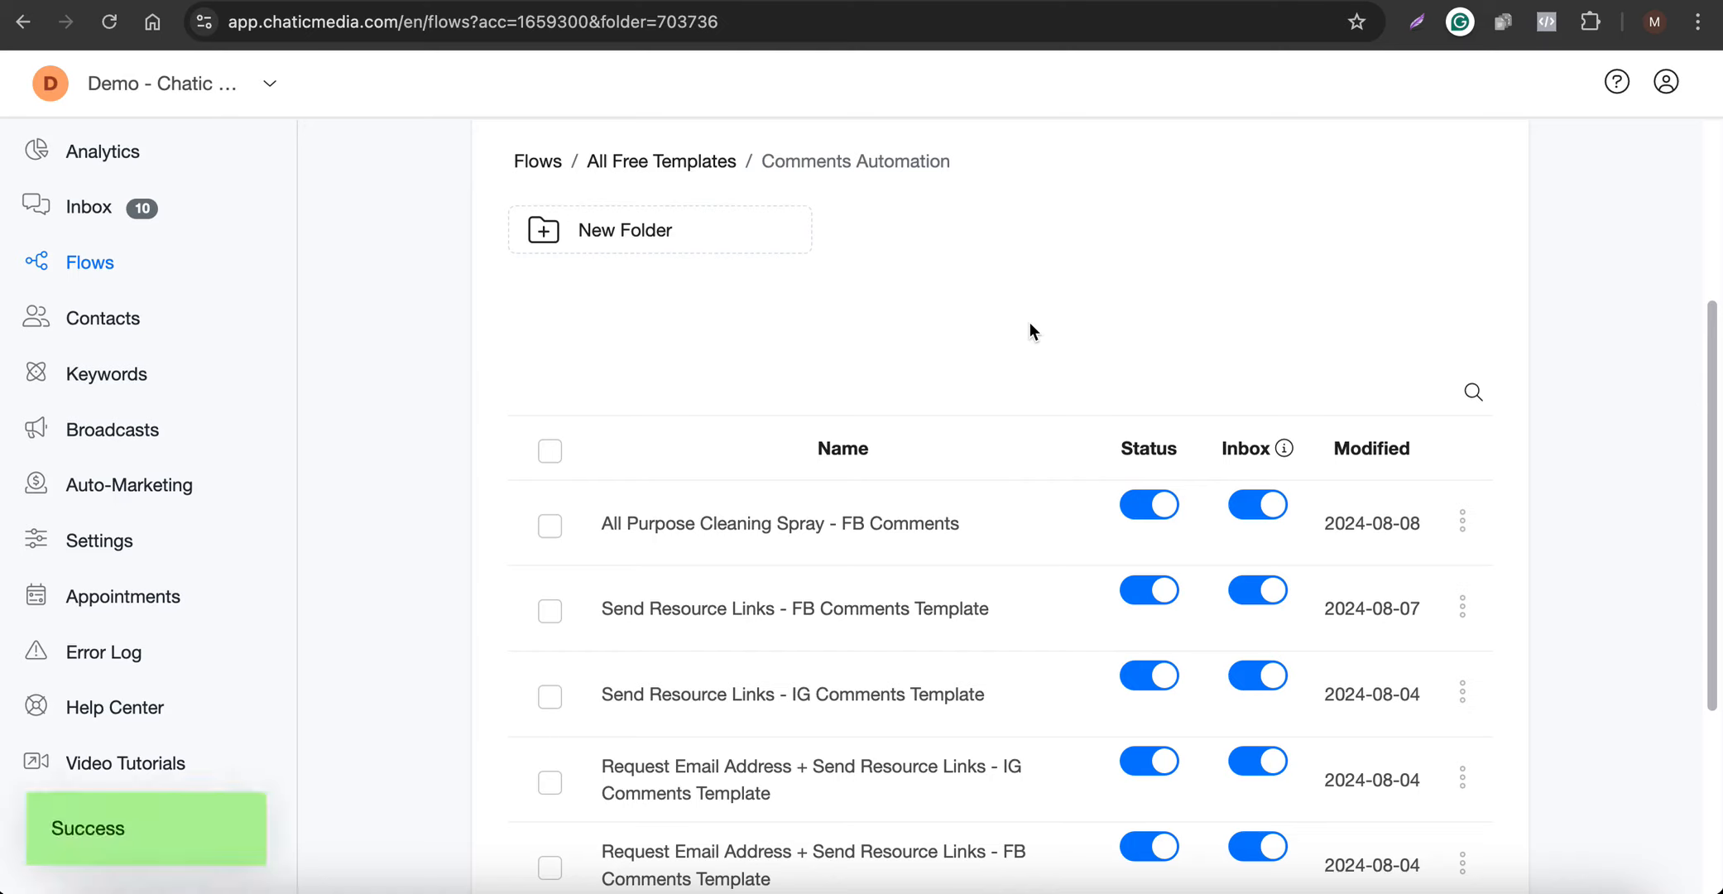
Step: Open the All Purpose Cleaning Spray flow and remove the placeholder image from the card in Send Message #1
{"action": "left_click", "coordinate": [717, 525]}
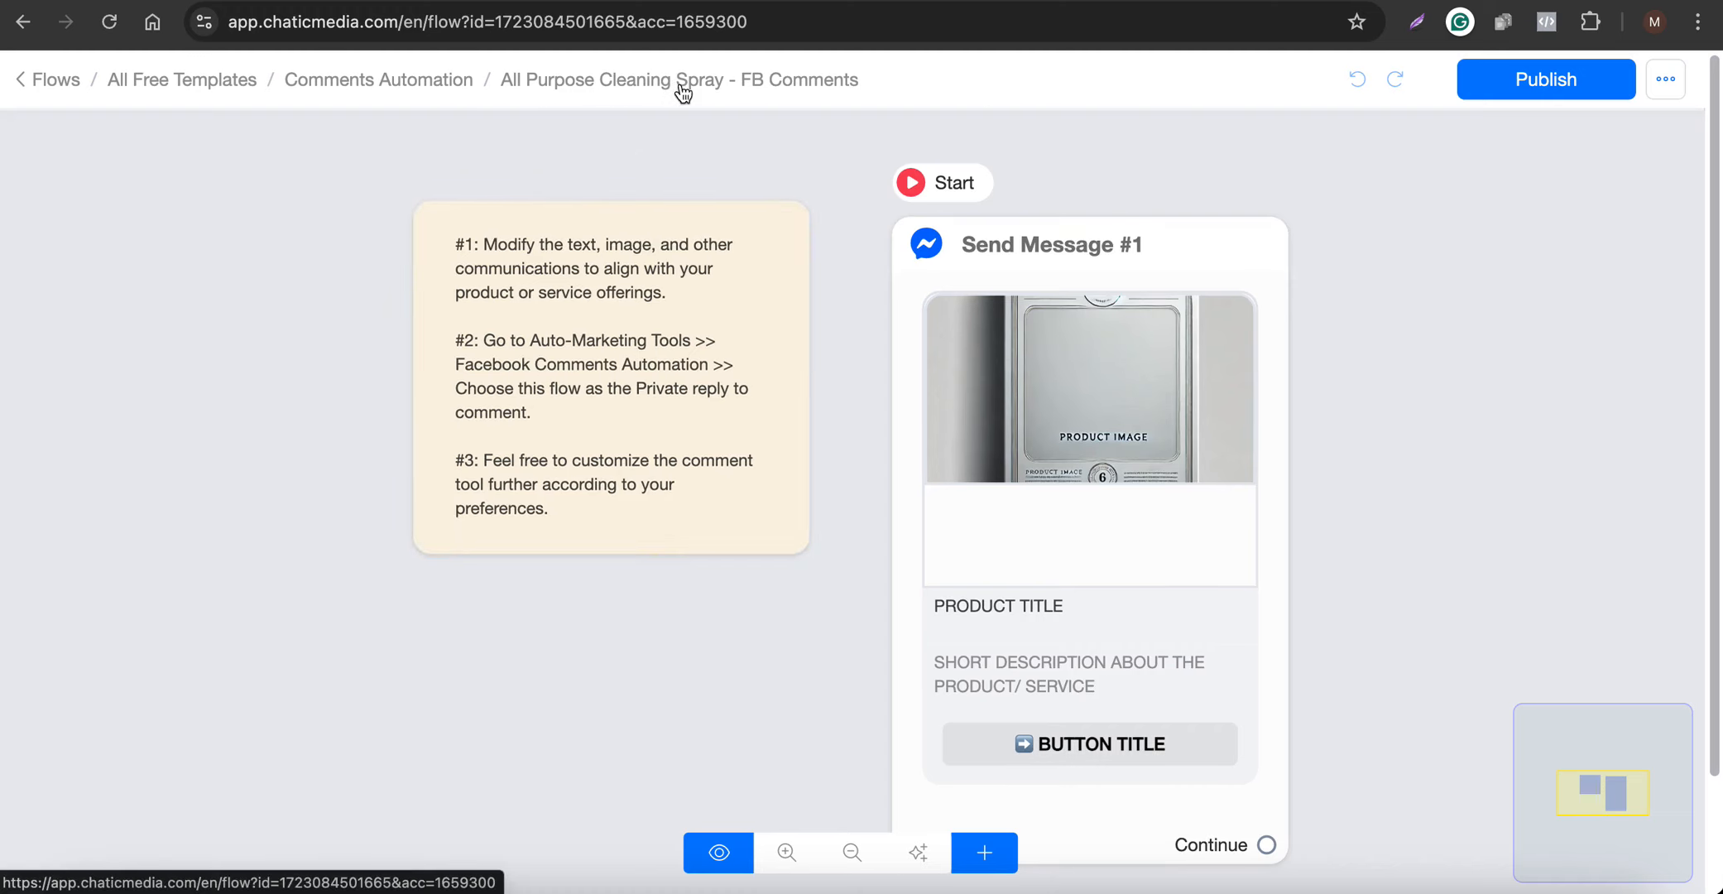
{"action": "scroll", "coordinate": [211, 217], "scroll_direction": "down", "scroll_amount": 3}
{"action": "left_click", "coordinate": [947, 370]}
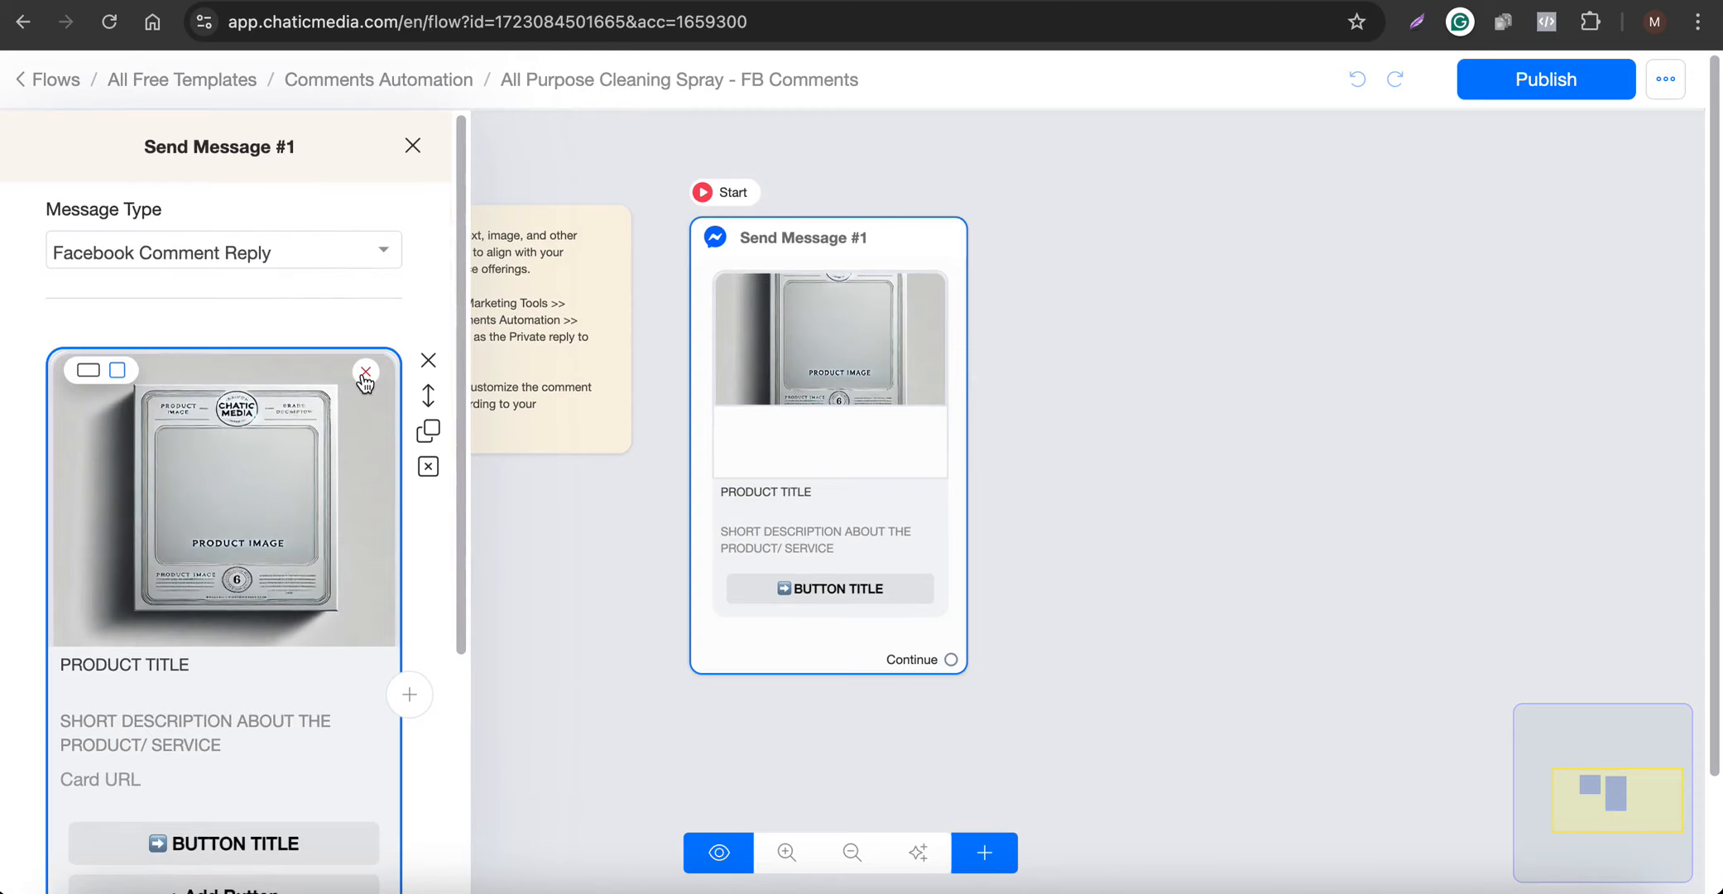
{"action": "left_click", "coordinate": [365, 372]}
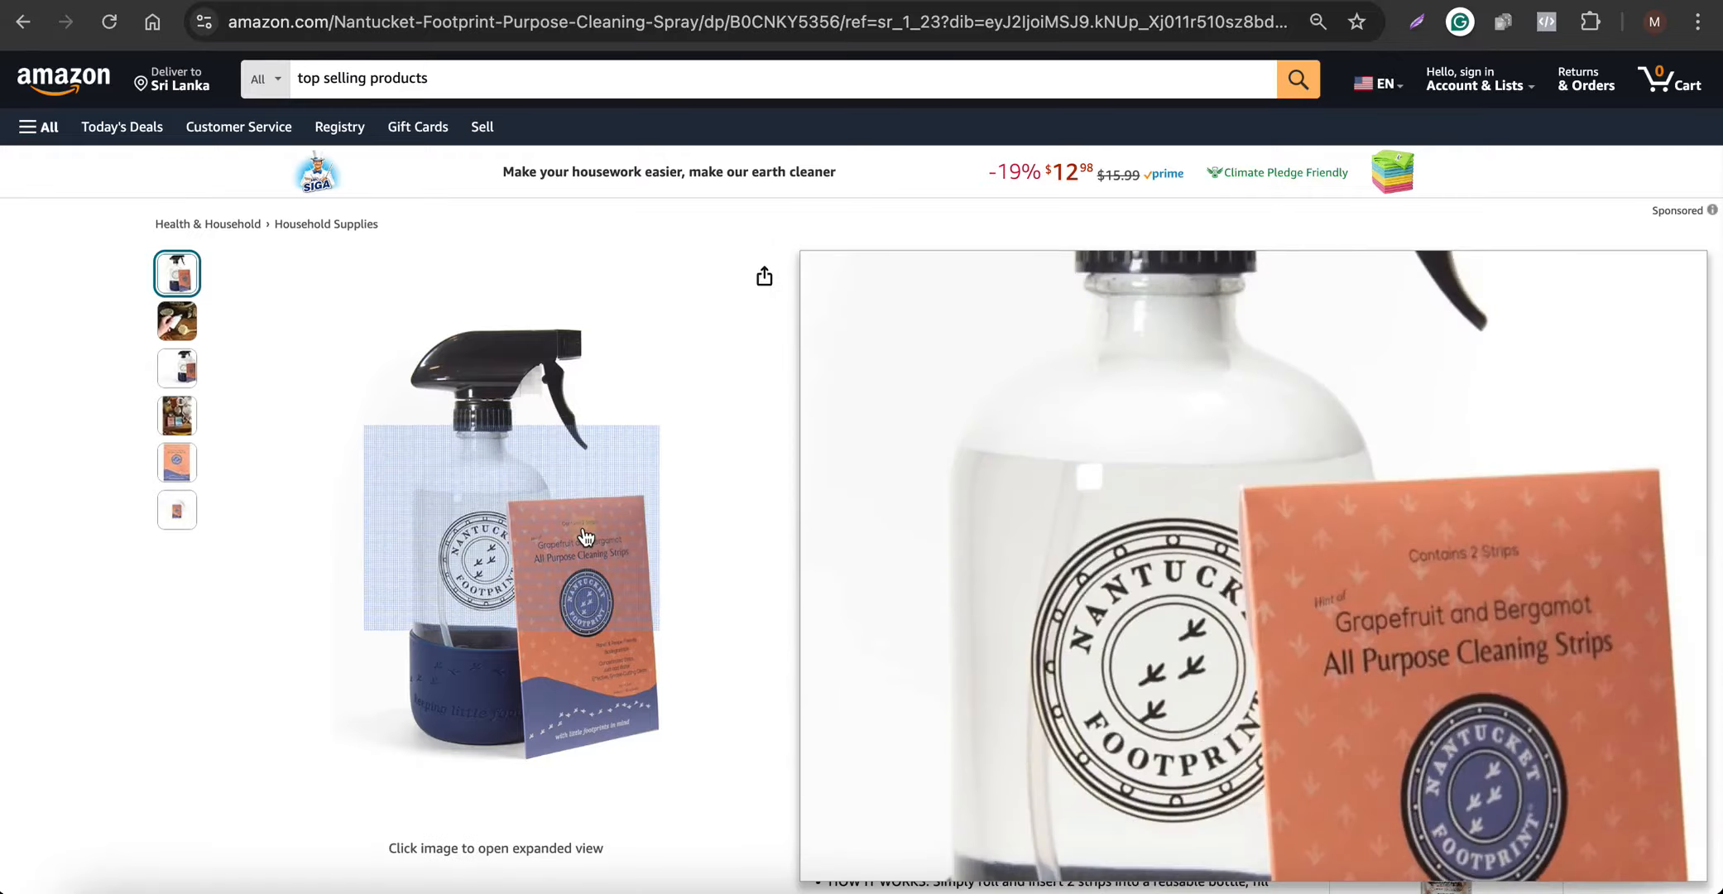
Step: Copy the main product image's address from the Amazon listing and insert it as the card's image link, using the square format
{"action": "left_click", "coordinate": [497, 464]}
{"action": "right_click", "coordinate": [614, 459]}
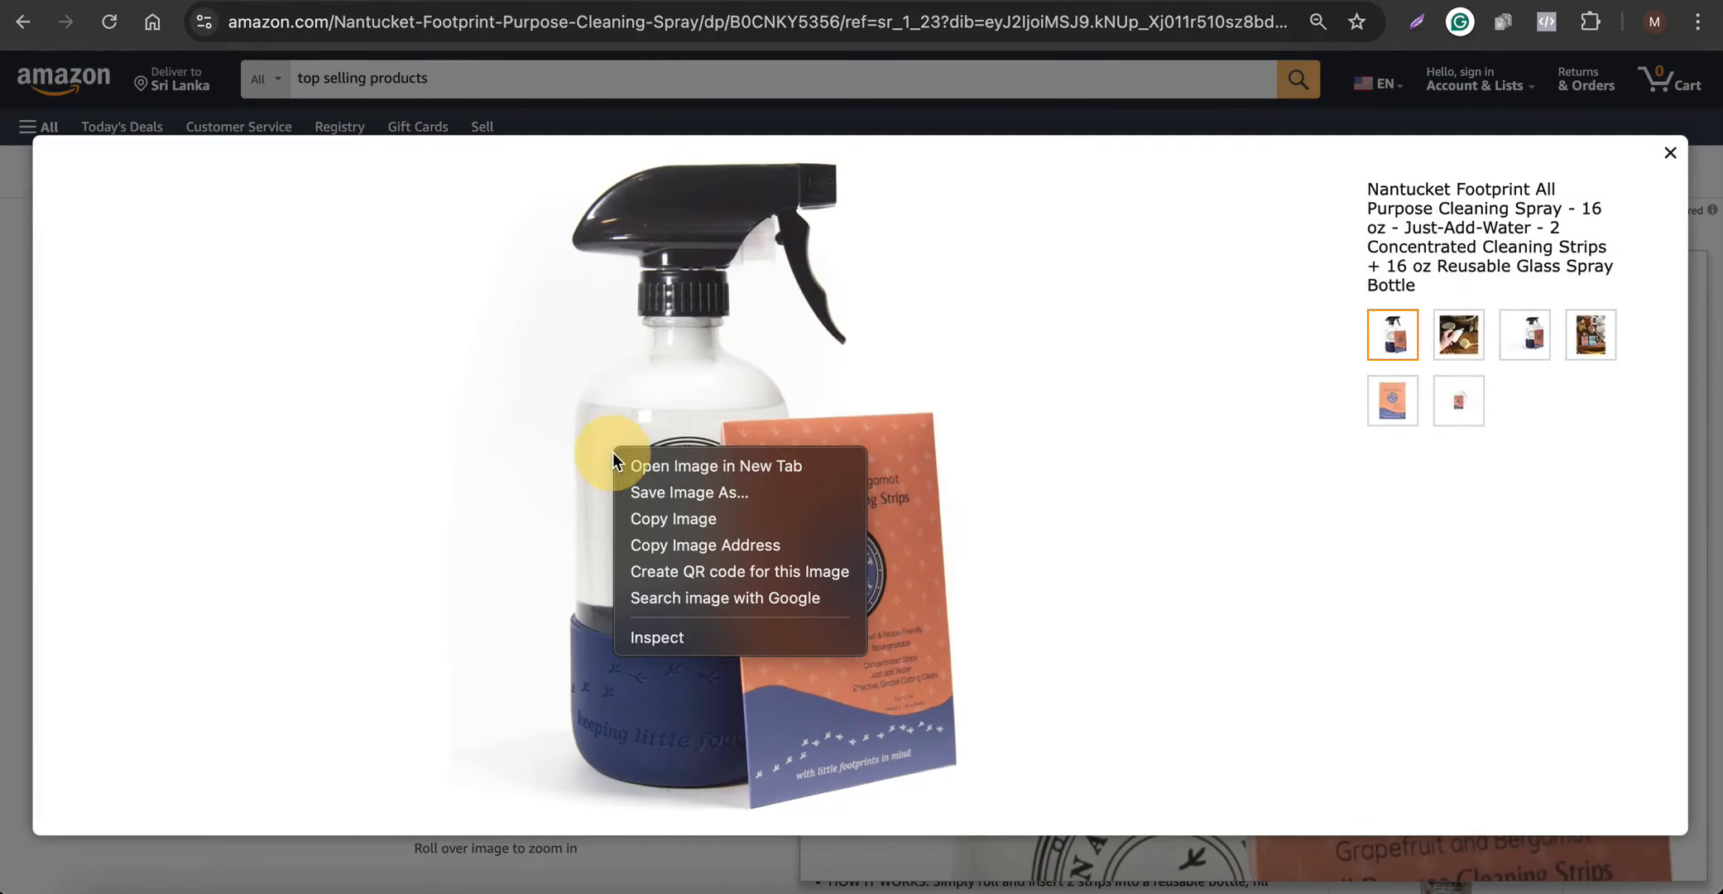
{"action": "left_click", "coordinate": [662, 543]}
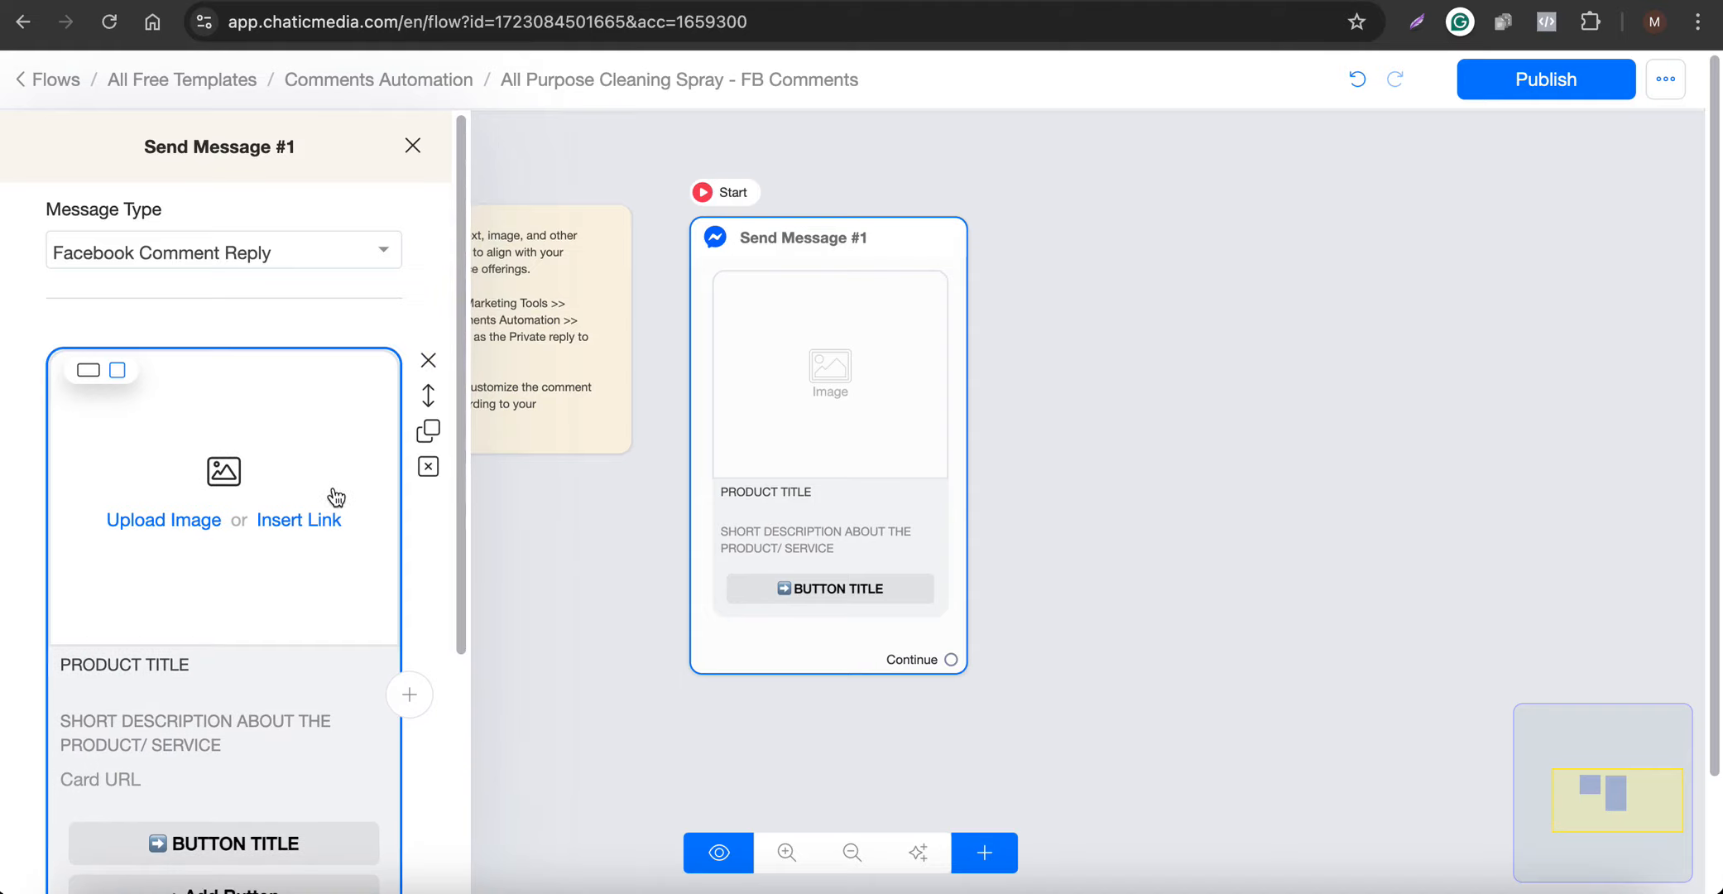
{"action": "left_click", "coordinate": [308, 520]}
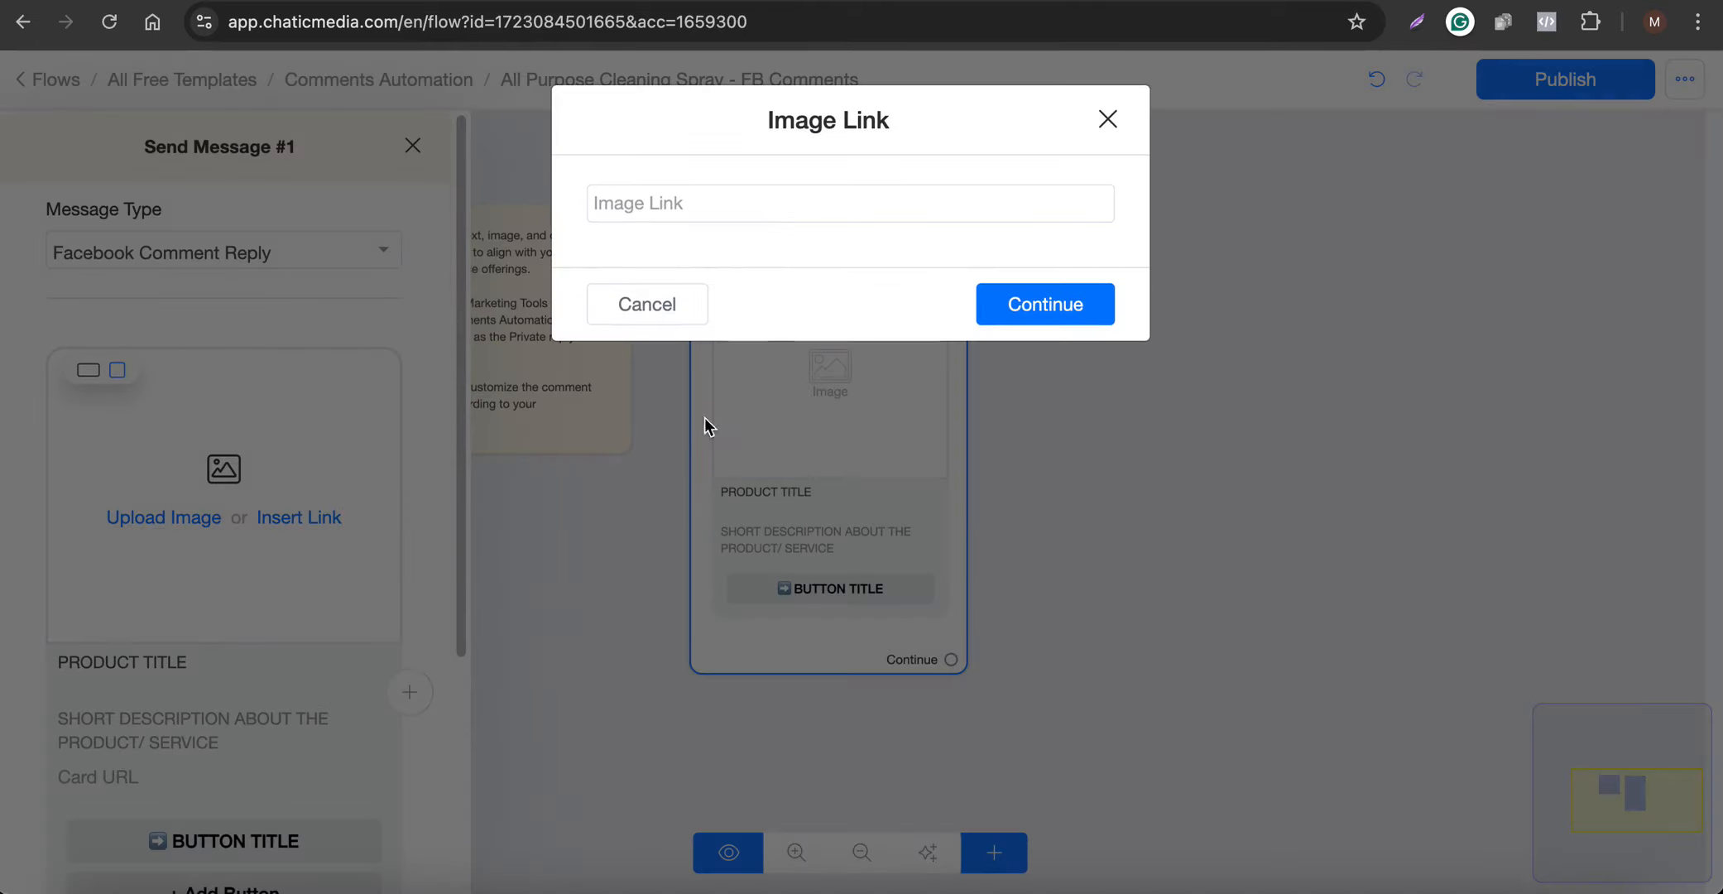
{"action": "left_click", "coordinate": [777, 196]}
{"action": "key", "text": "ctrl+v"}
{"action": "left_click", "coordinate": [1080, 311]}
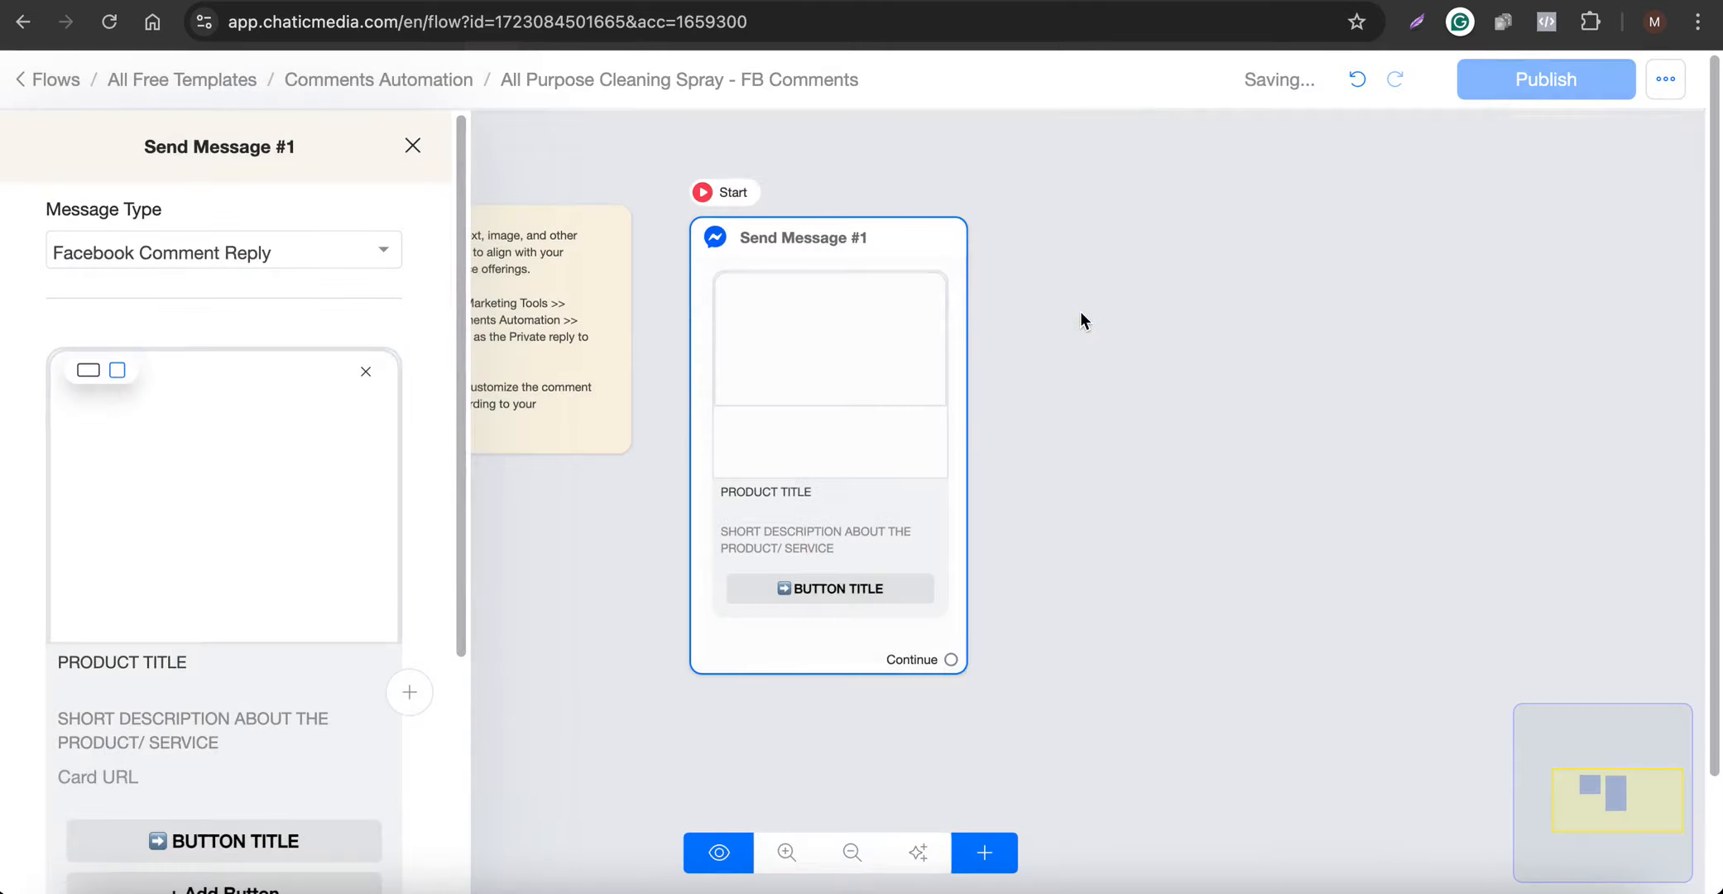
{"action": "left_click", "coordinate": [88, 370]}
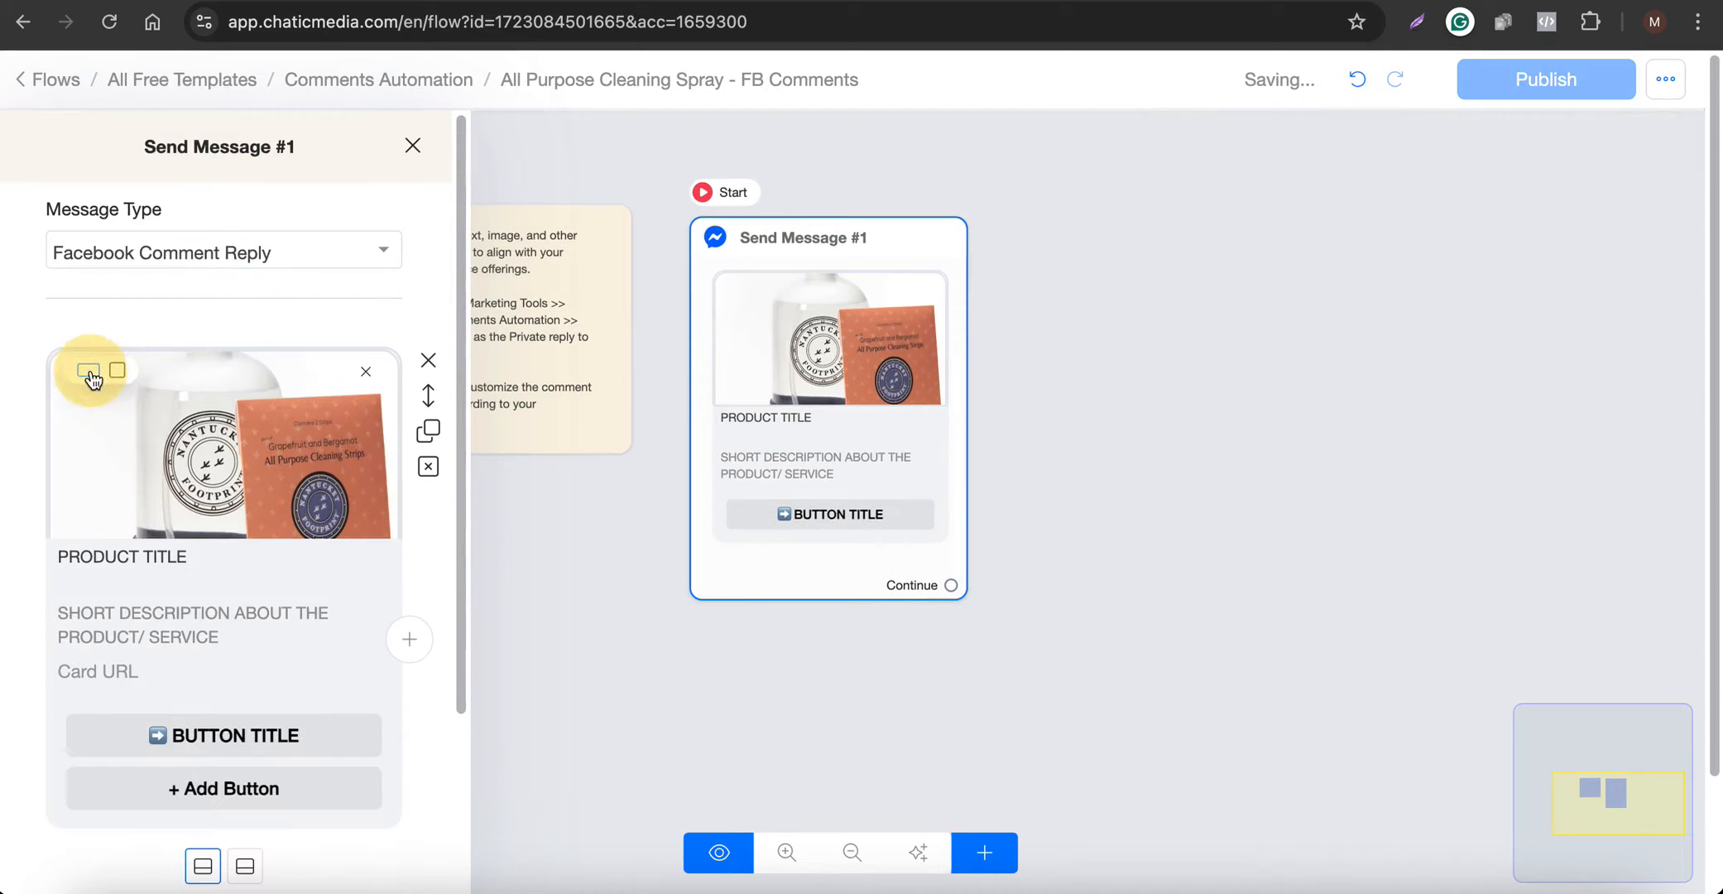
{"action": "left_click", "coordinate": [117, 371]}
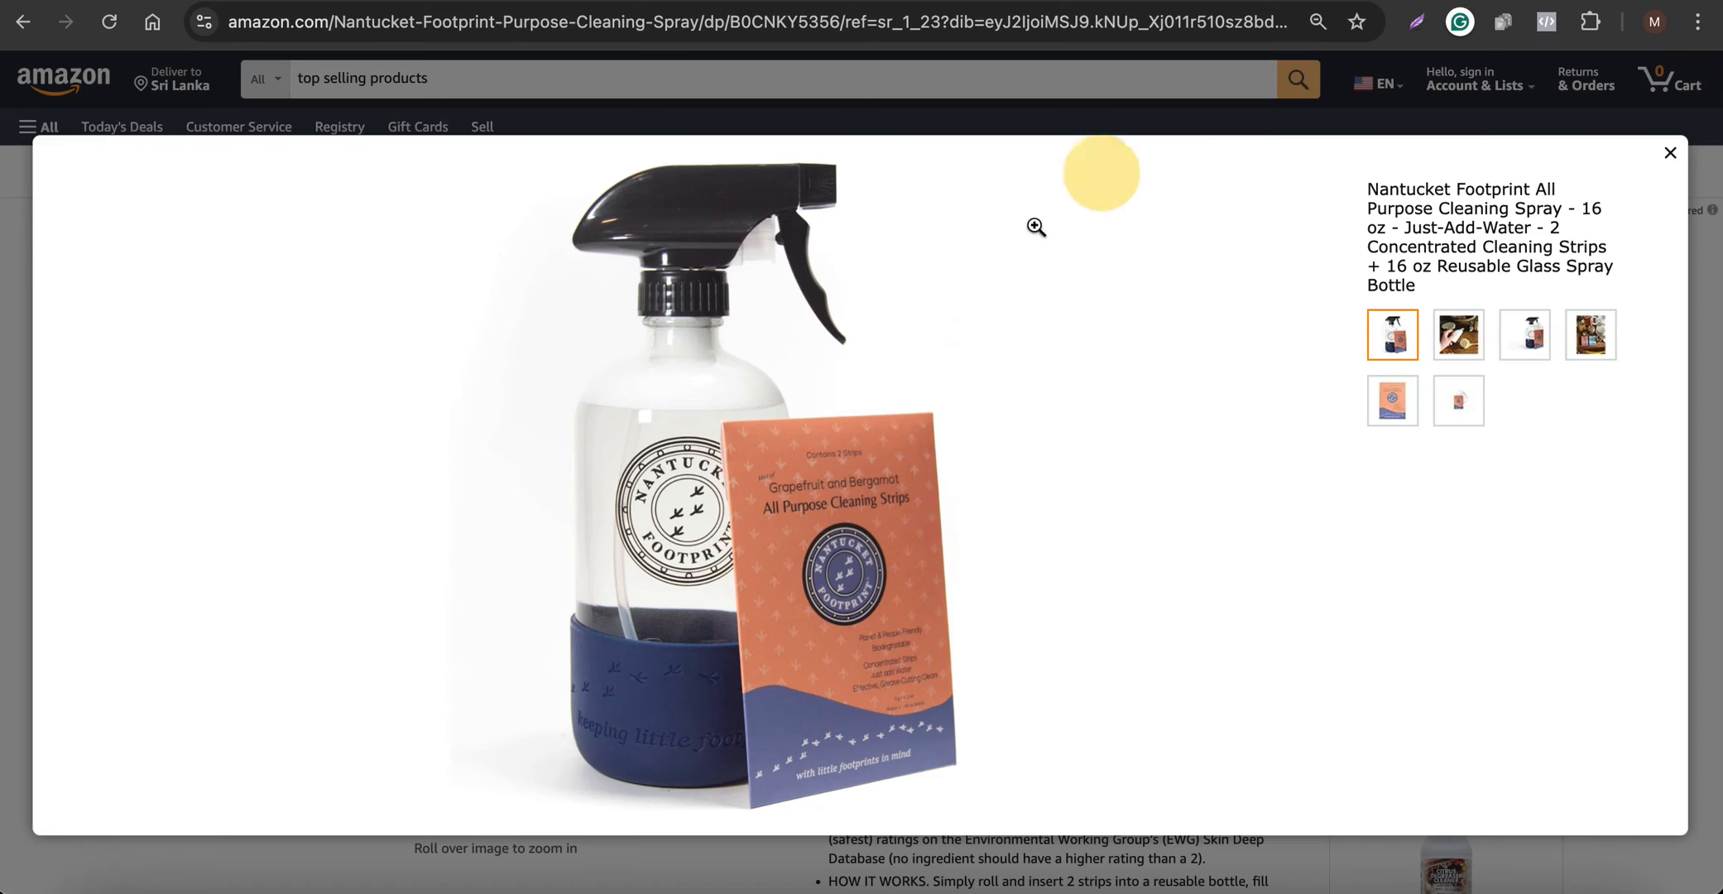
Step: Copy the product name from the Amazon listing and set the card's title to "All Purpose Cleaning Spray"
{"action": "left_click", "coordinate": [1670, 153]}
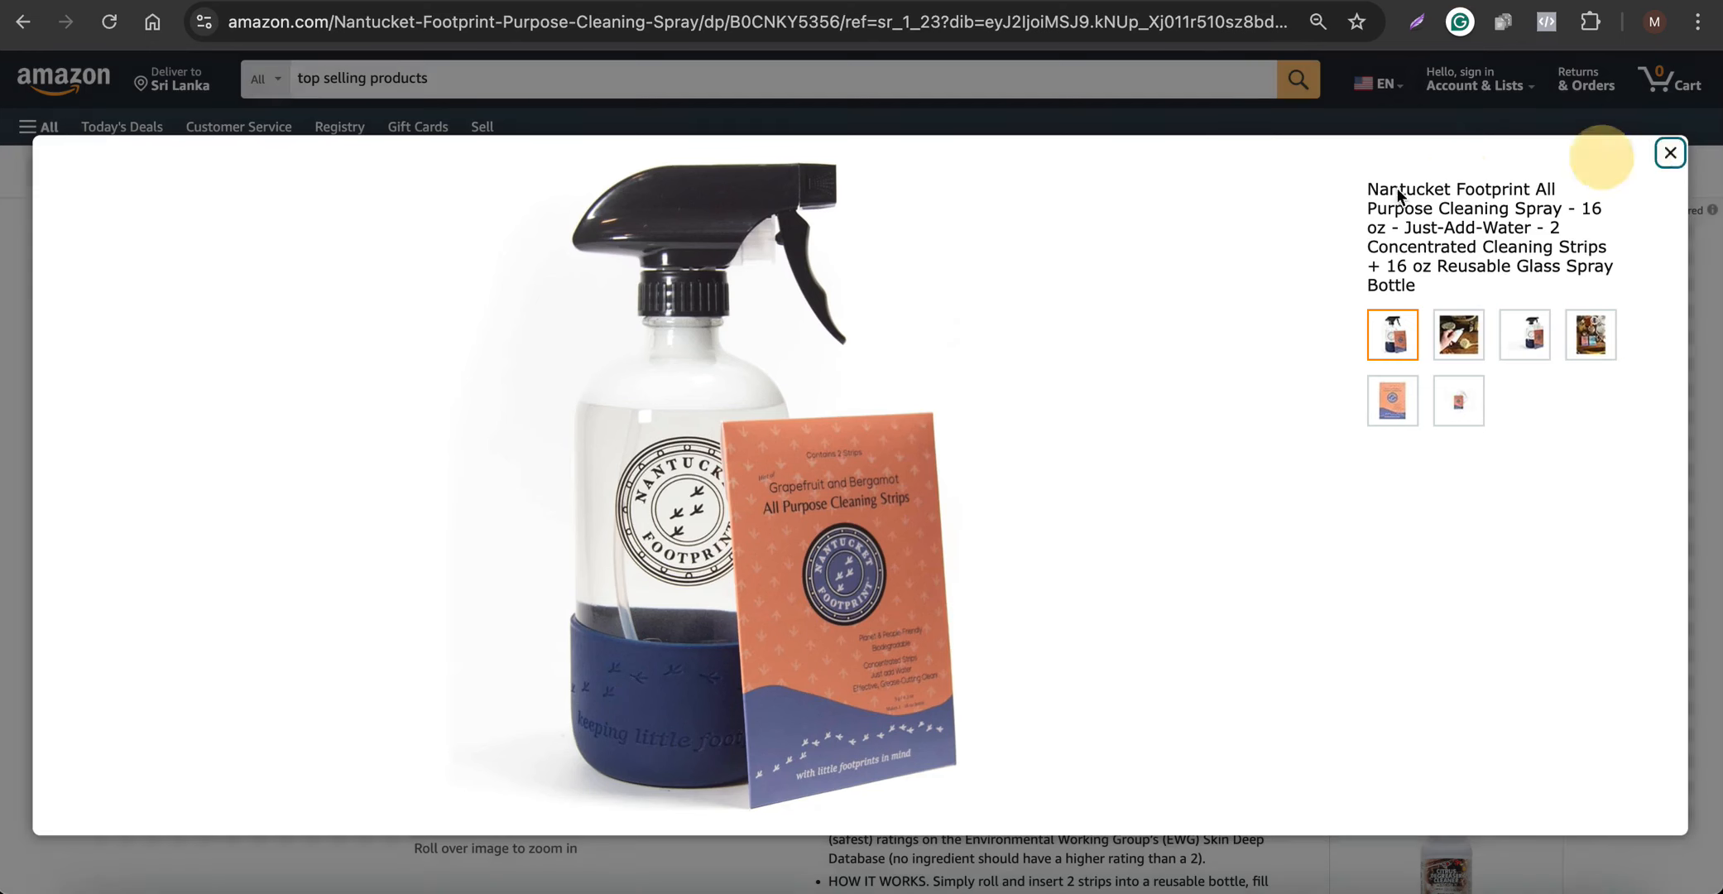
{"action": "left_click_drag", "start_coordinate": [817, 263], "coordinate": [1096, 267]}
{"action": "key", "text": "super+c"}
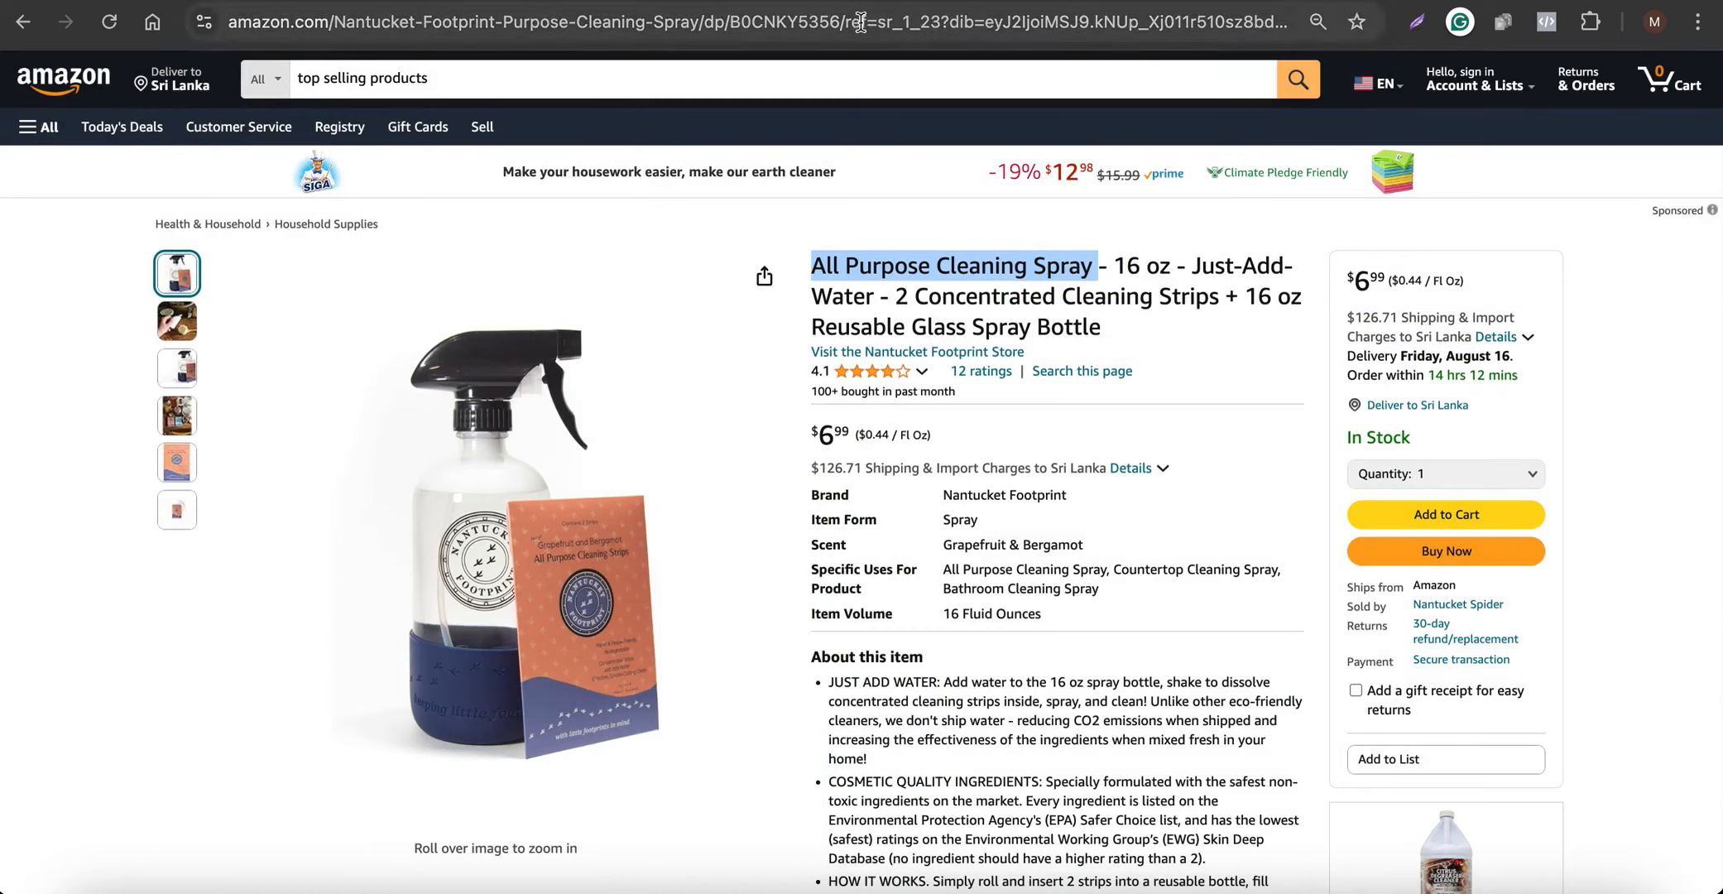
{"action": "left_click", "coordinate": [908, 2]}
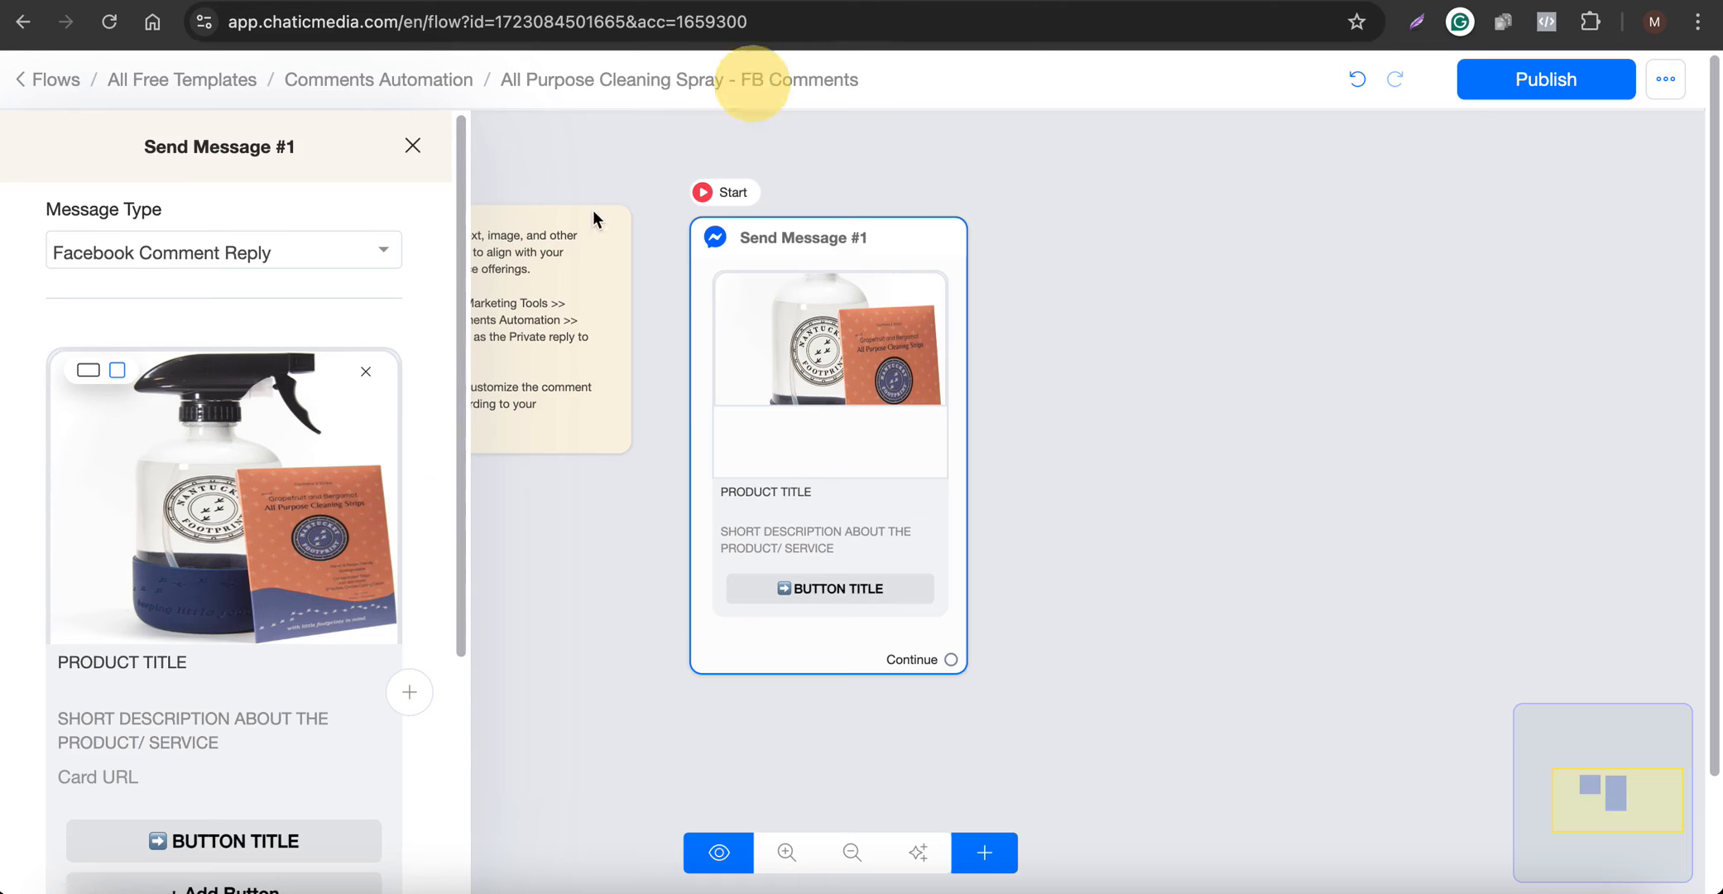
{"action": "left_click", "coordinate": [154, 661]}
{"action": "key", "text": "super+a"}
{"action": "key", "text": "super+v"}
{"action": "left_click", "coordinate": [623, 575]}
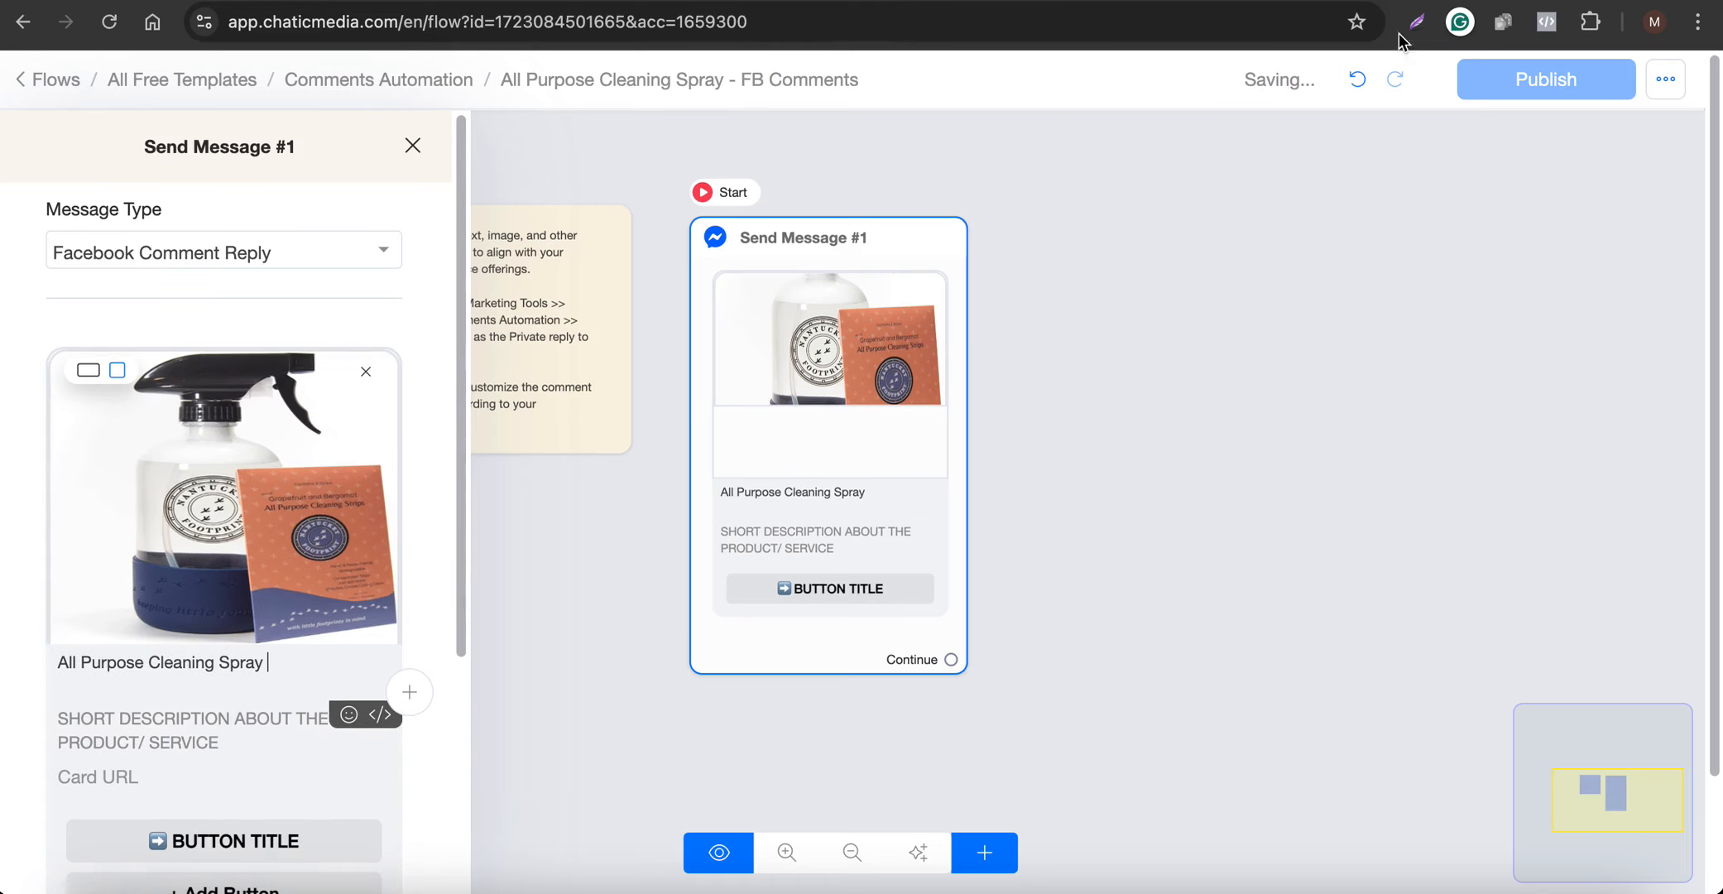
Step: Set the card's description to "16 oz - Just-Add-Water - 2 Concentrated Cleaning Strips + 16 oz Reusable Glass Spray Bottle", copied from the Amazon listing
{"action": "left_click", "coordinate": [1407, 2]}
{"action": "left_click_drag", "start_coordinate": [1113, 265], "coordinate": [1217, 326]}
{"action": "key", "text": "ctrl+c"}
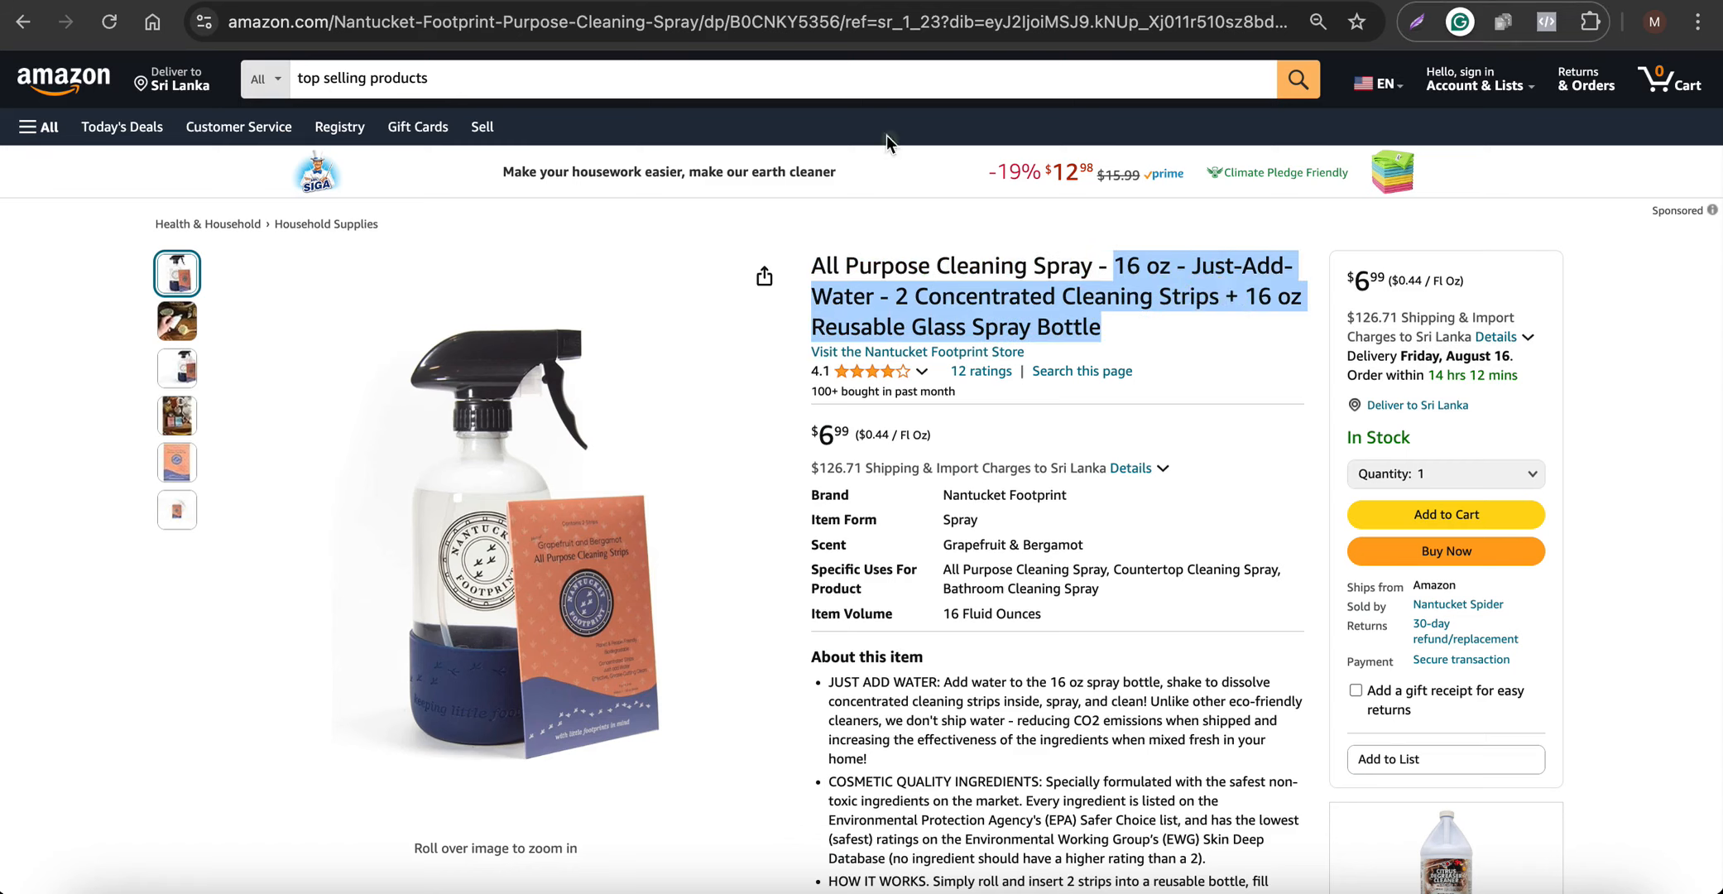
{"action": "left_click", "coordinate": [903, 2]}
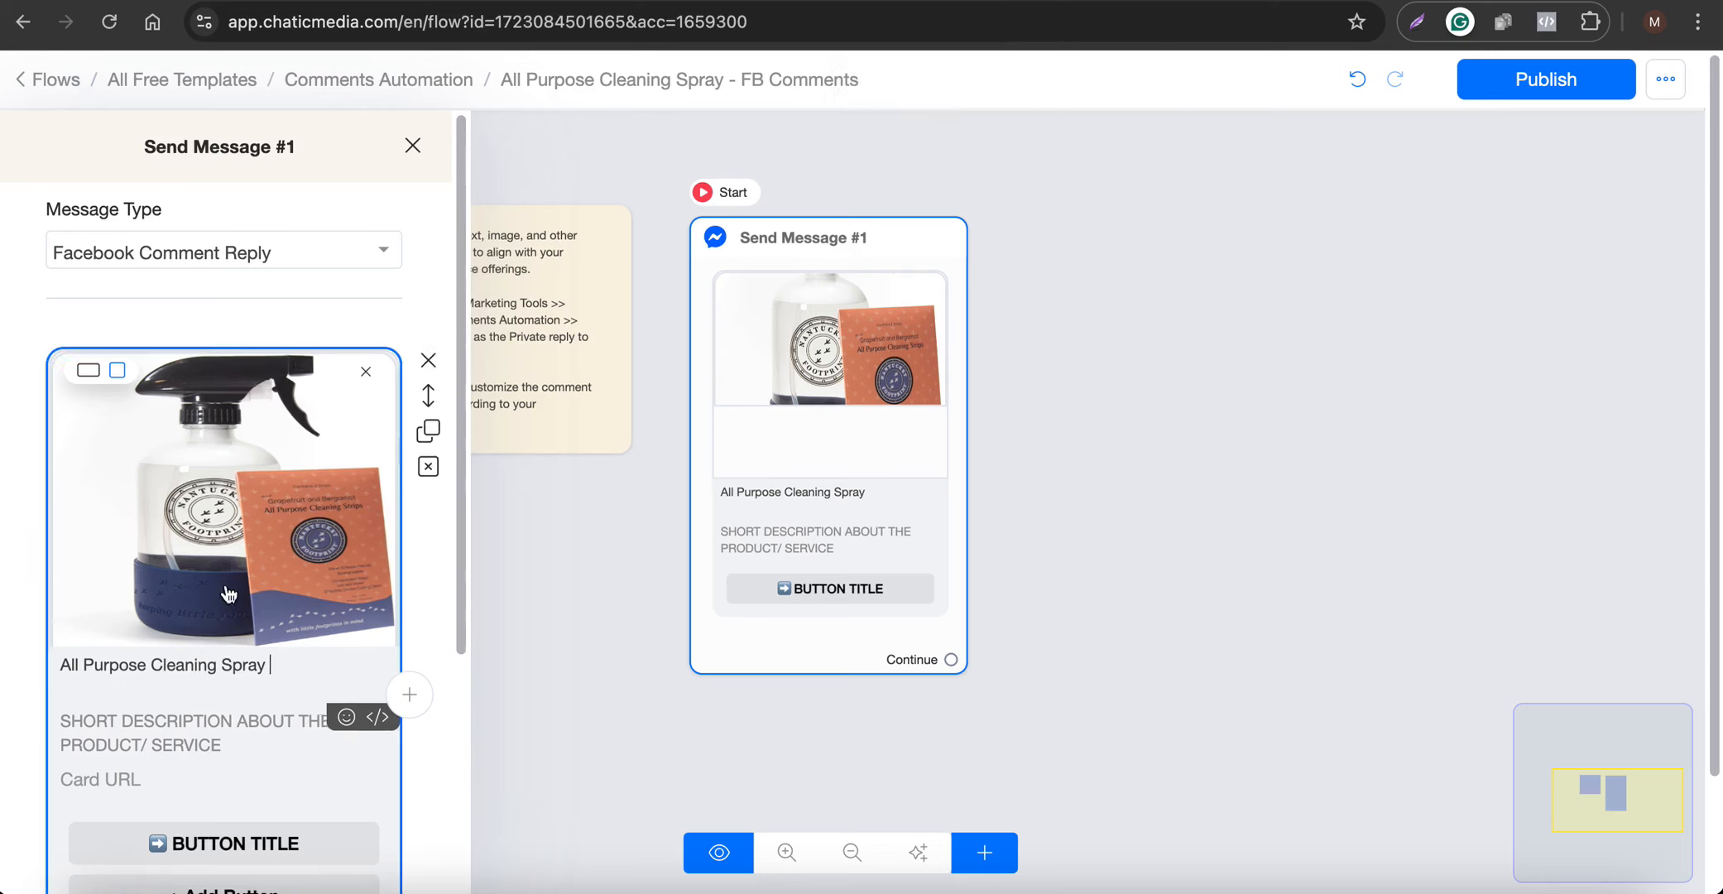
{"action": "left_click", "coordinate": [170, 749]}
{"action": "key", "text": "ctrl+v"}
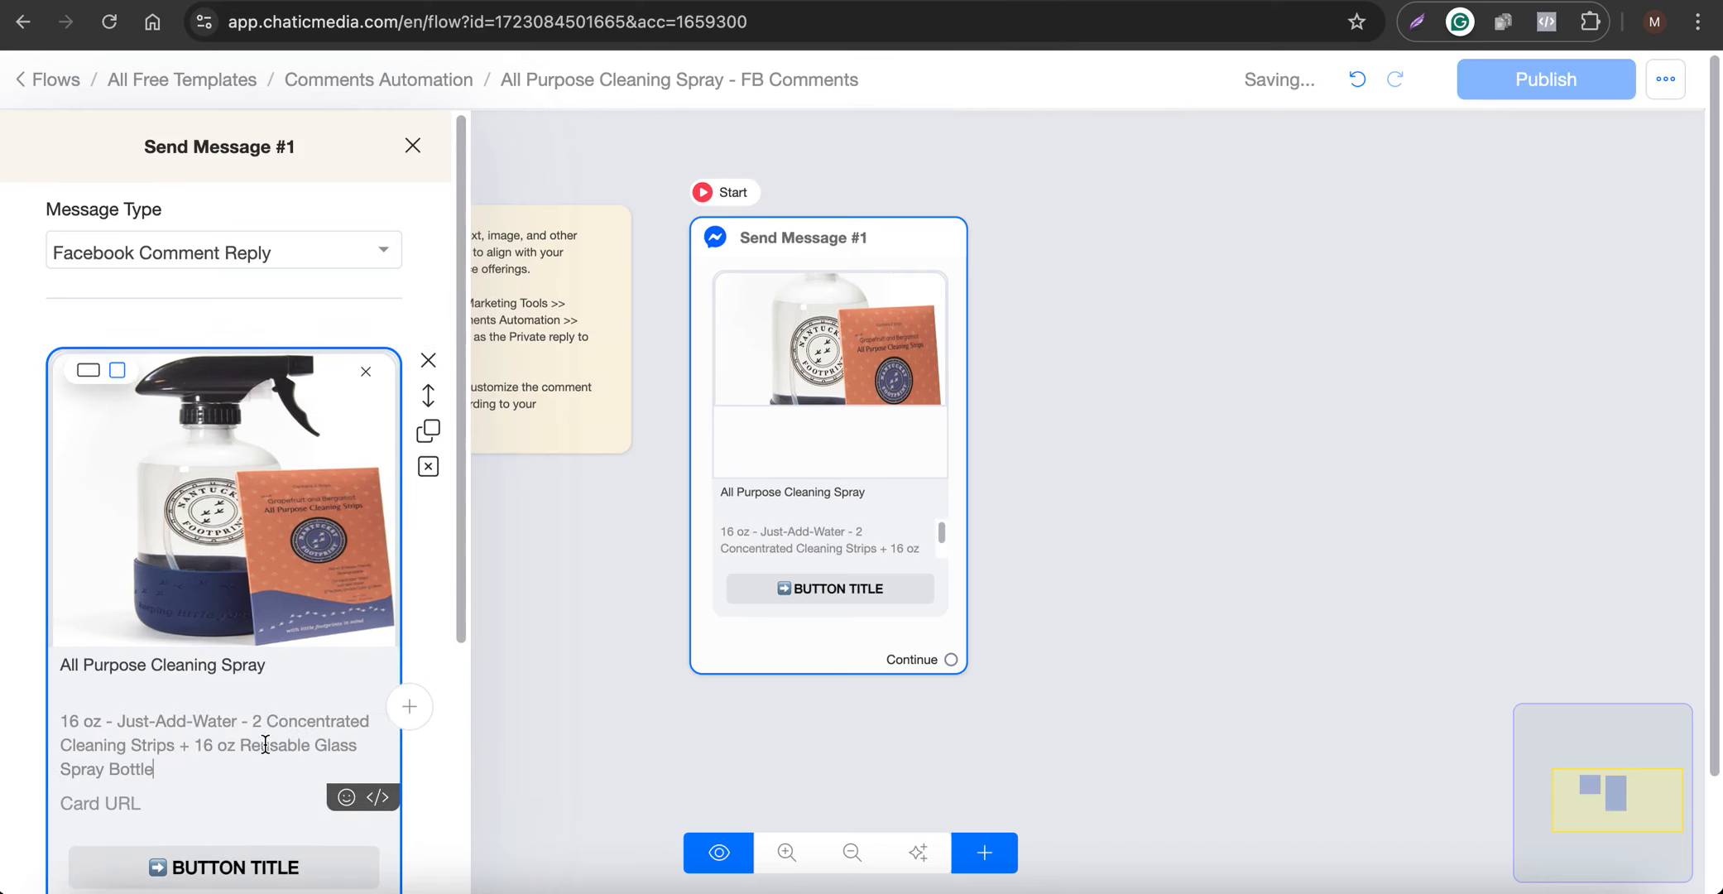
Step: Open the card's button for editing and change its label text to "Buy Now!", keeping the arrow emoji
{"action": "scroll", "coordinate": [318, 754], "scroll_direction": "down", "scroll_amount": 2}
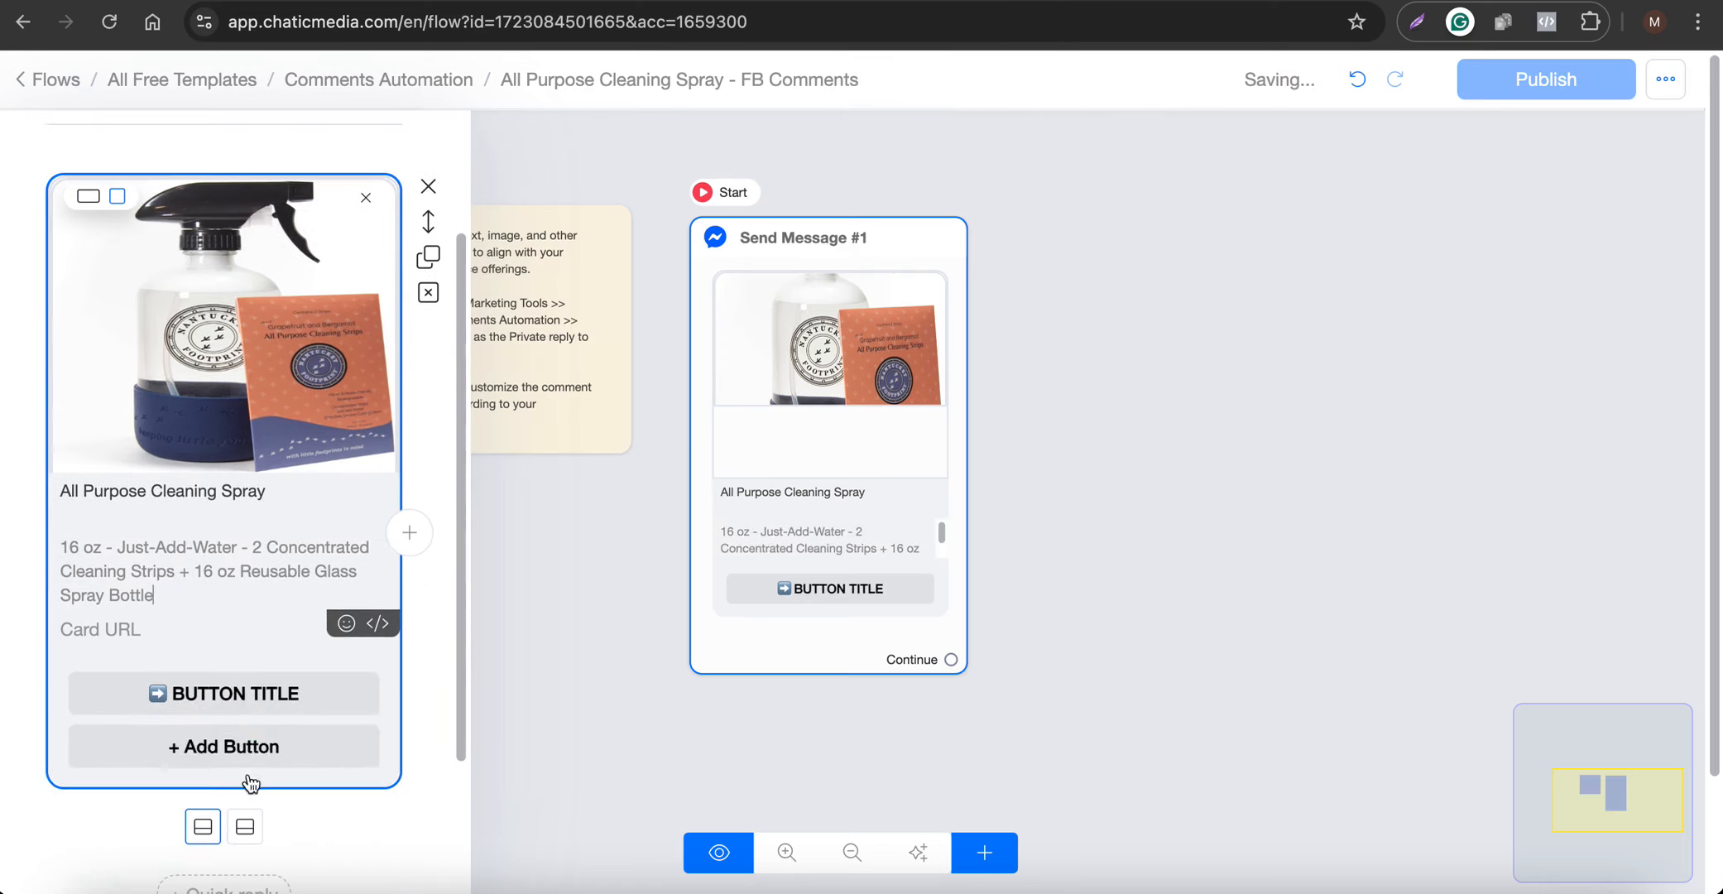
{"action": "left_click", "coordinate": [224, 695]}
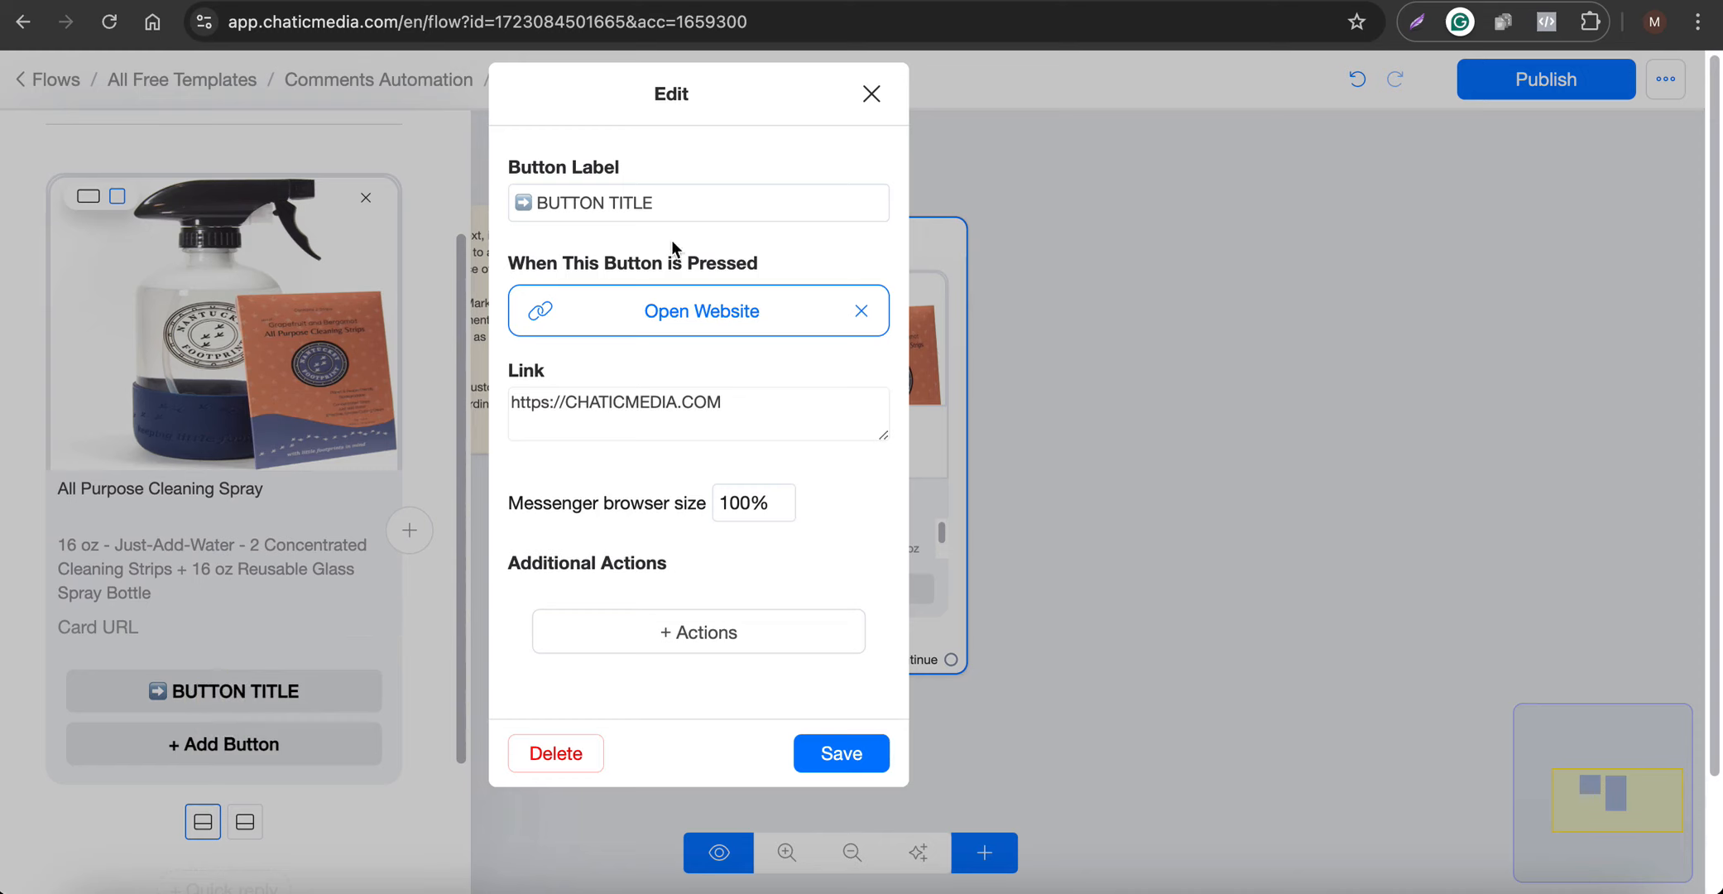
{"action": "left_click_drag", "start_coordinate": [538, 202], "coordinate": [723, 202]}
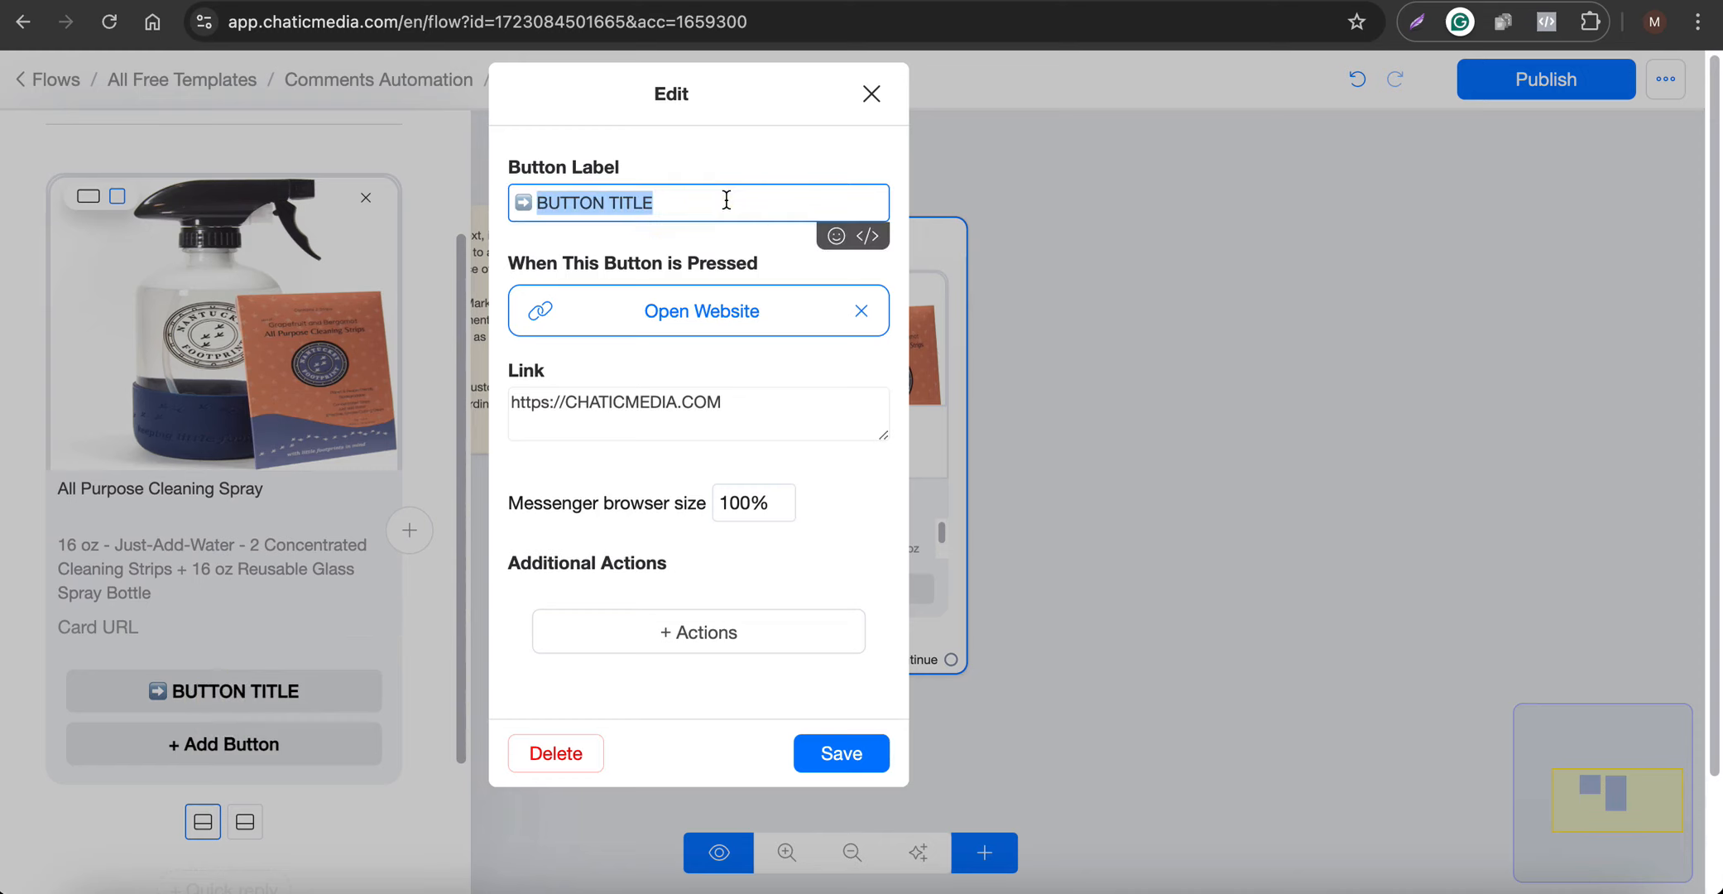
{"action": "type", "text": "Buy Now!"}
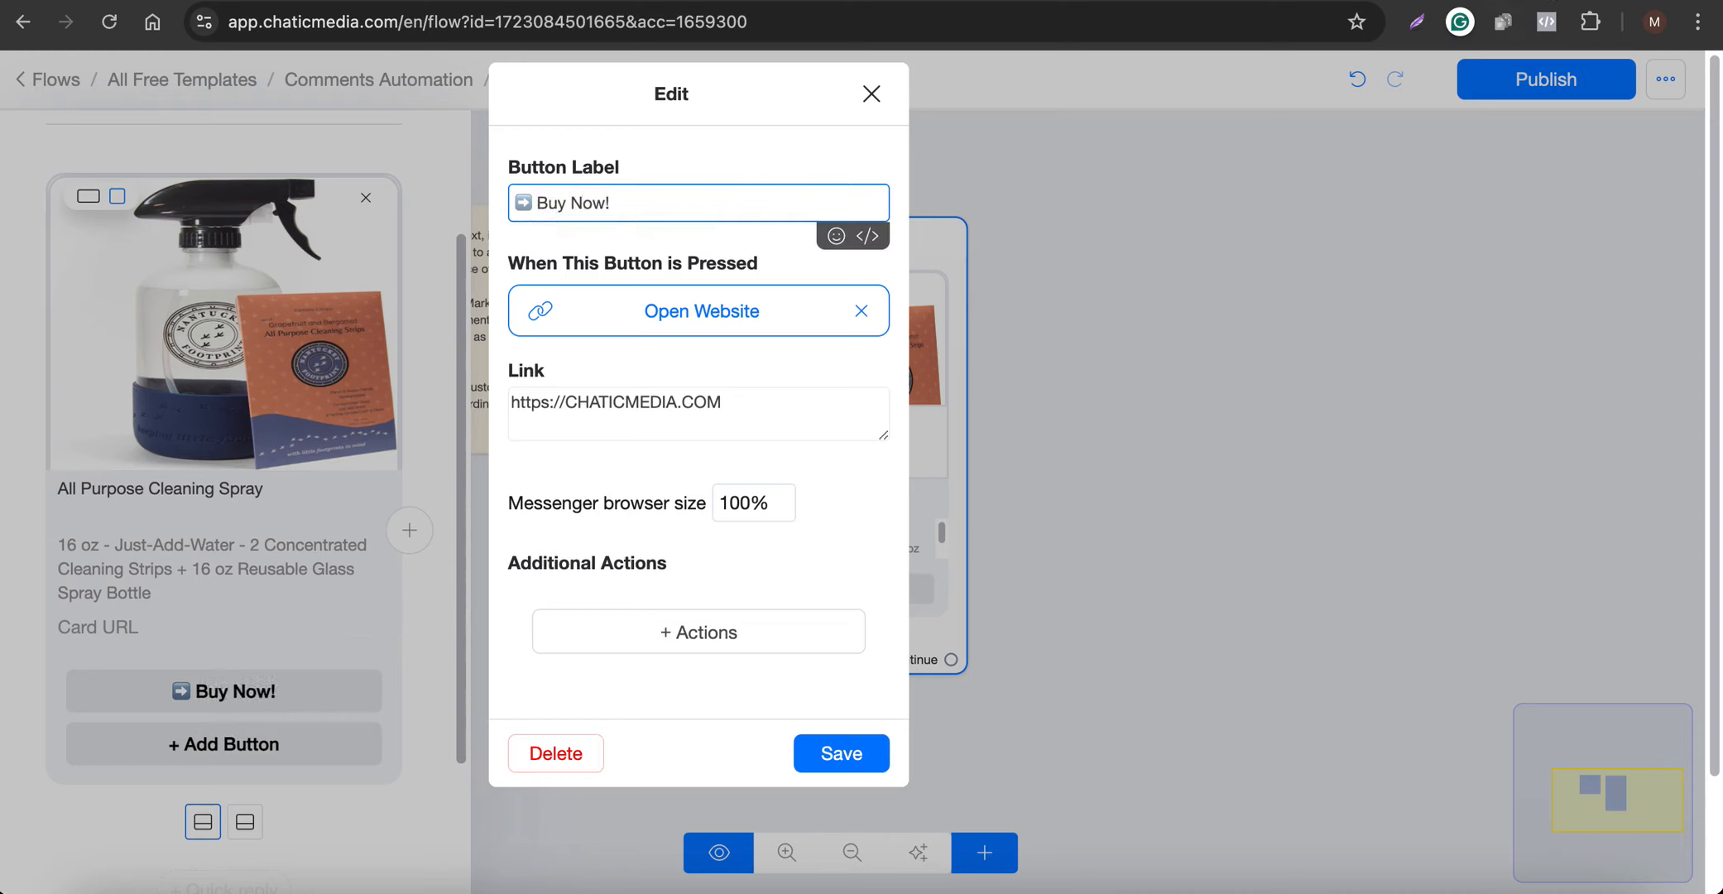
Step: Replace the Buy Now! button's website link with the Amazon product page URL, save the button and close the message editor
{"action": "left_click", "coordinate": [1023, 0]}
{"action": "left_click", "coordinate": [714, 11]}
{"action": "left_click", "coordinate": [660, 26]}
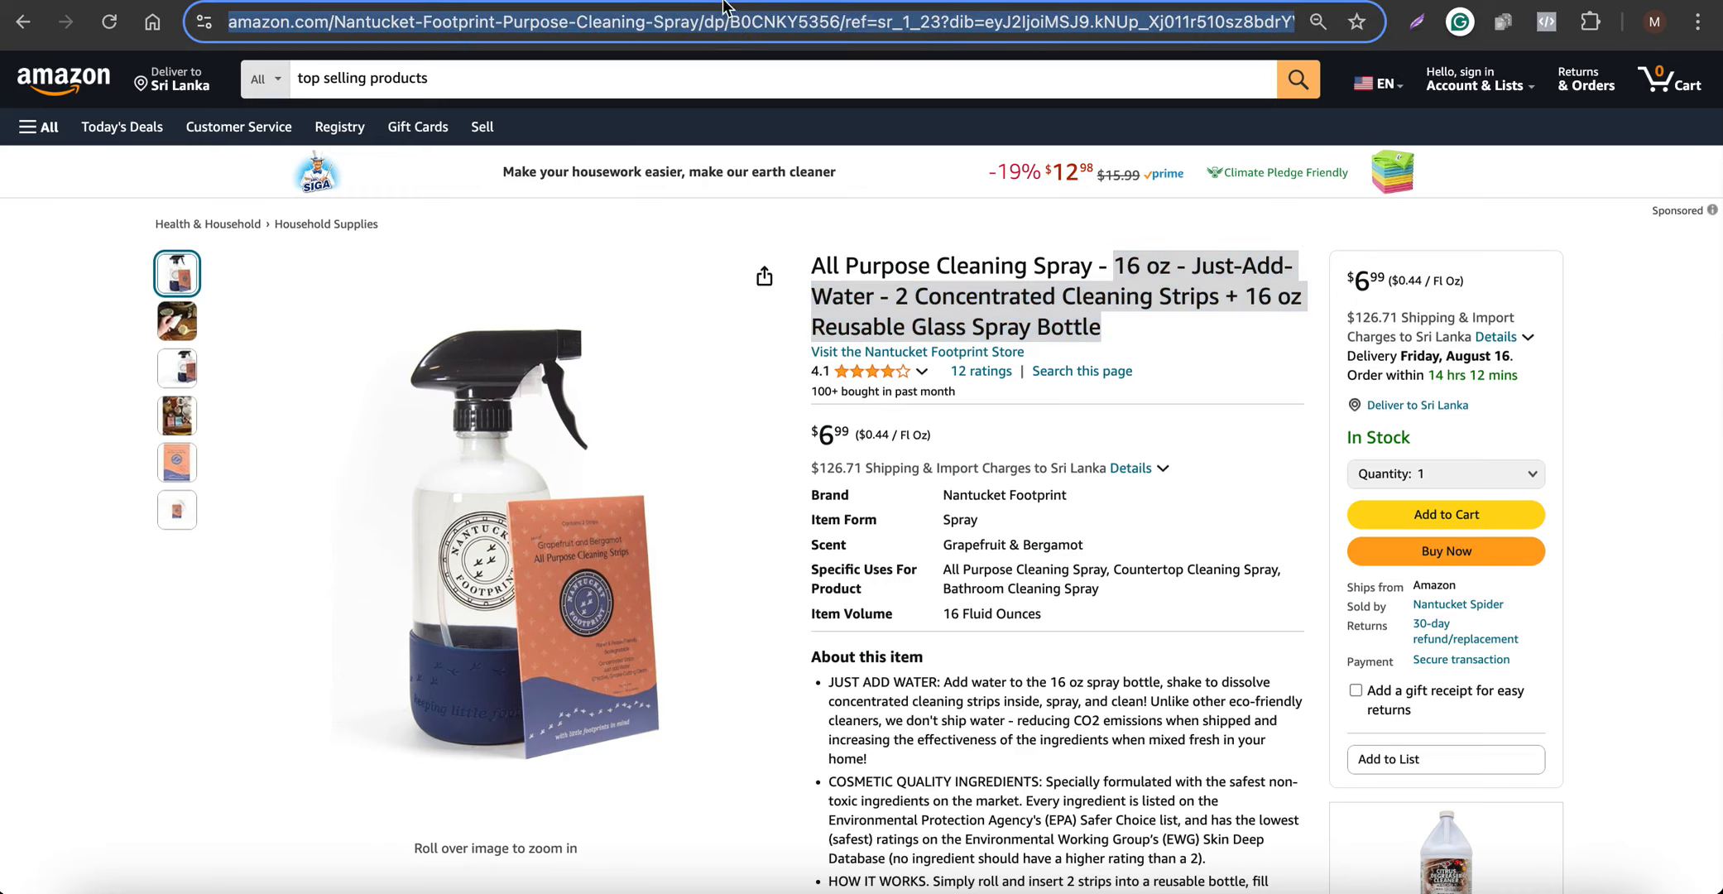
{"action": "left_click", "coordinate": [662, 1]}
{"action": "triple_click", "coordinate": [588, 399]}
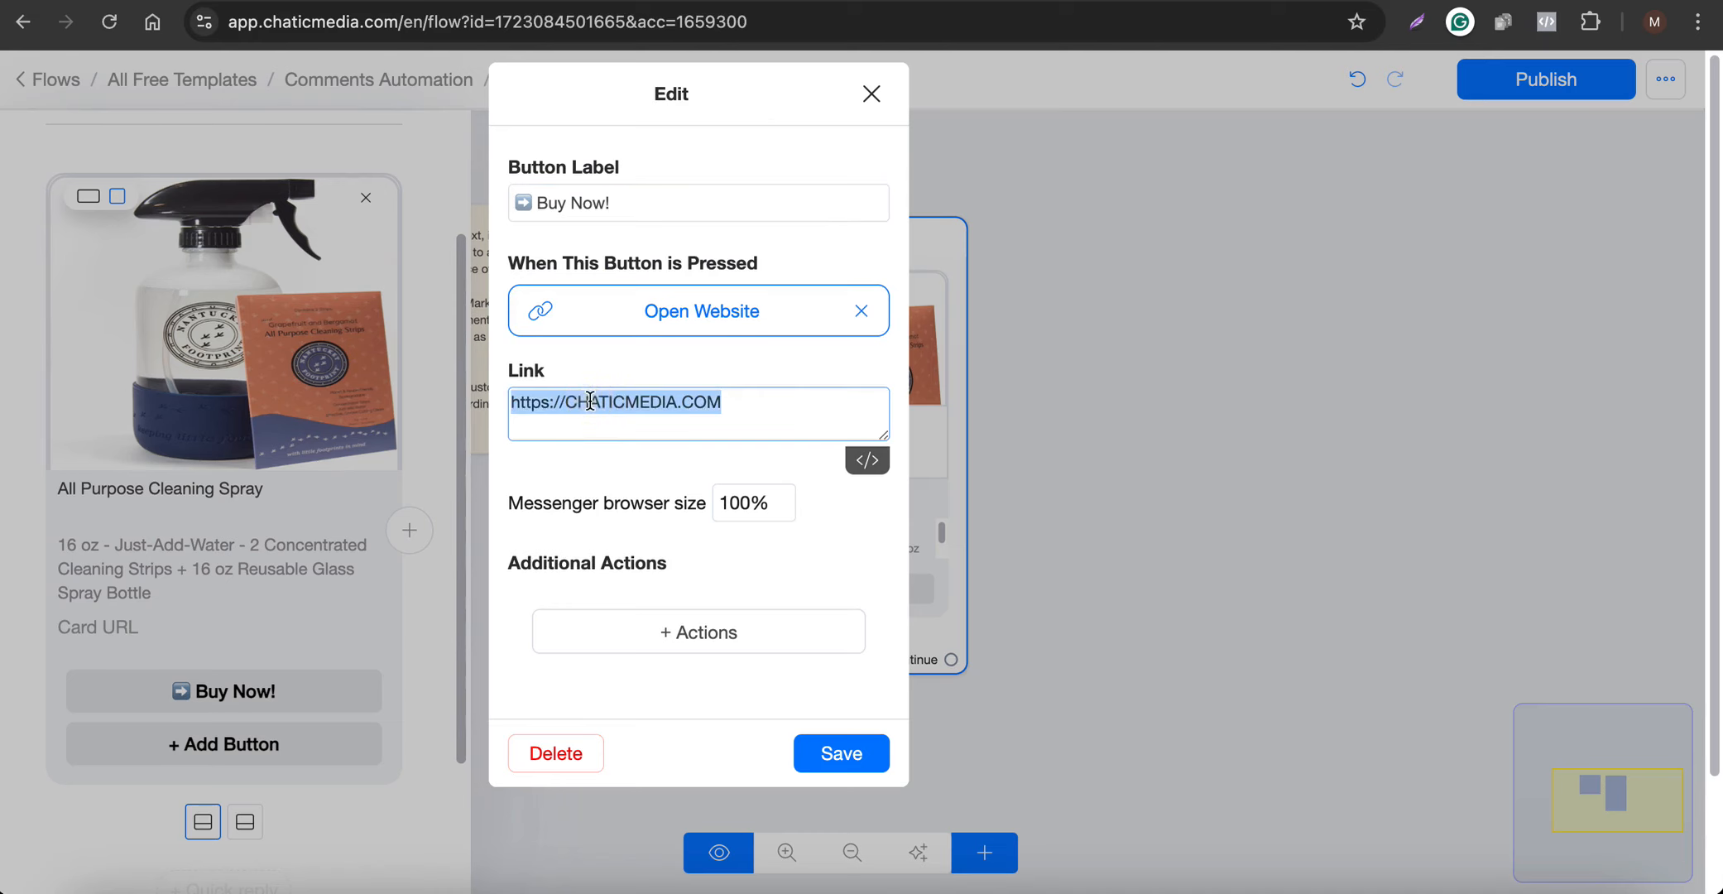
{"action": "key", "text": "super+v"}
{"action": "left_click", "coordinate": [849, 750]}
{"action": "left_click", "coordinate": [1048, 626]}
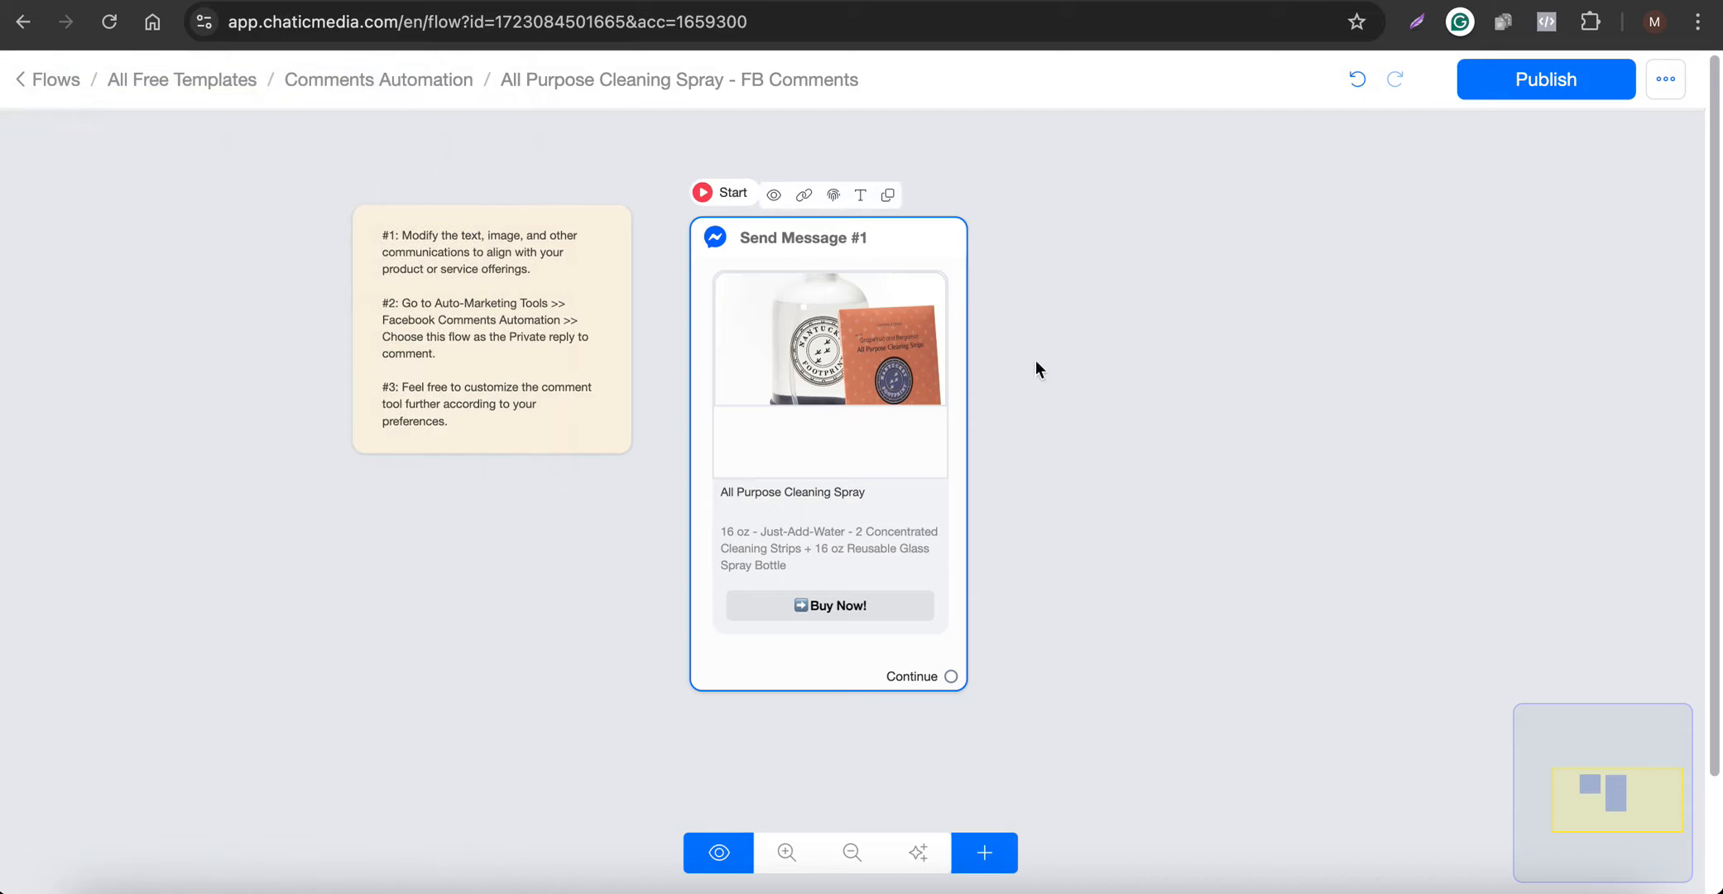
Step: Publish the All Purpose Cleaning Spray flow and go to the account's Auto-Marketing tools
{"action": "left_click", "coordinate": [1556, 86]}
{"action": "scroll", "coordinate": [832, 455], "scroll_direction": "down", "scroll_amount": 4}
{"action": "scroll", "coordinate": [832, 454], "scroll_direction": "up", "scroll_amount": 3}
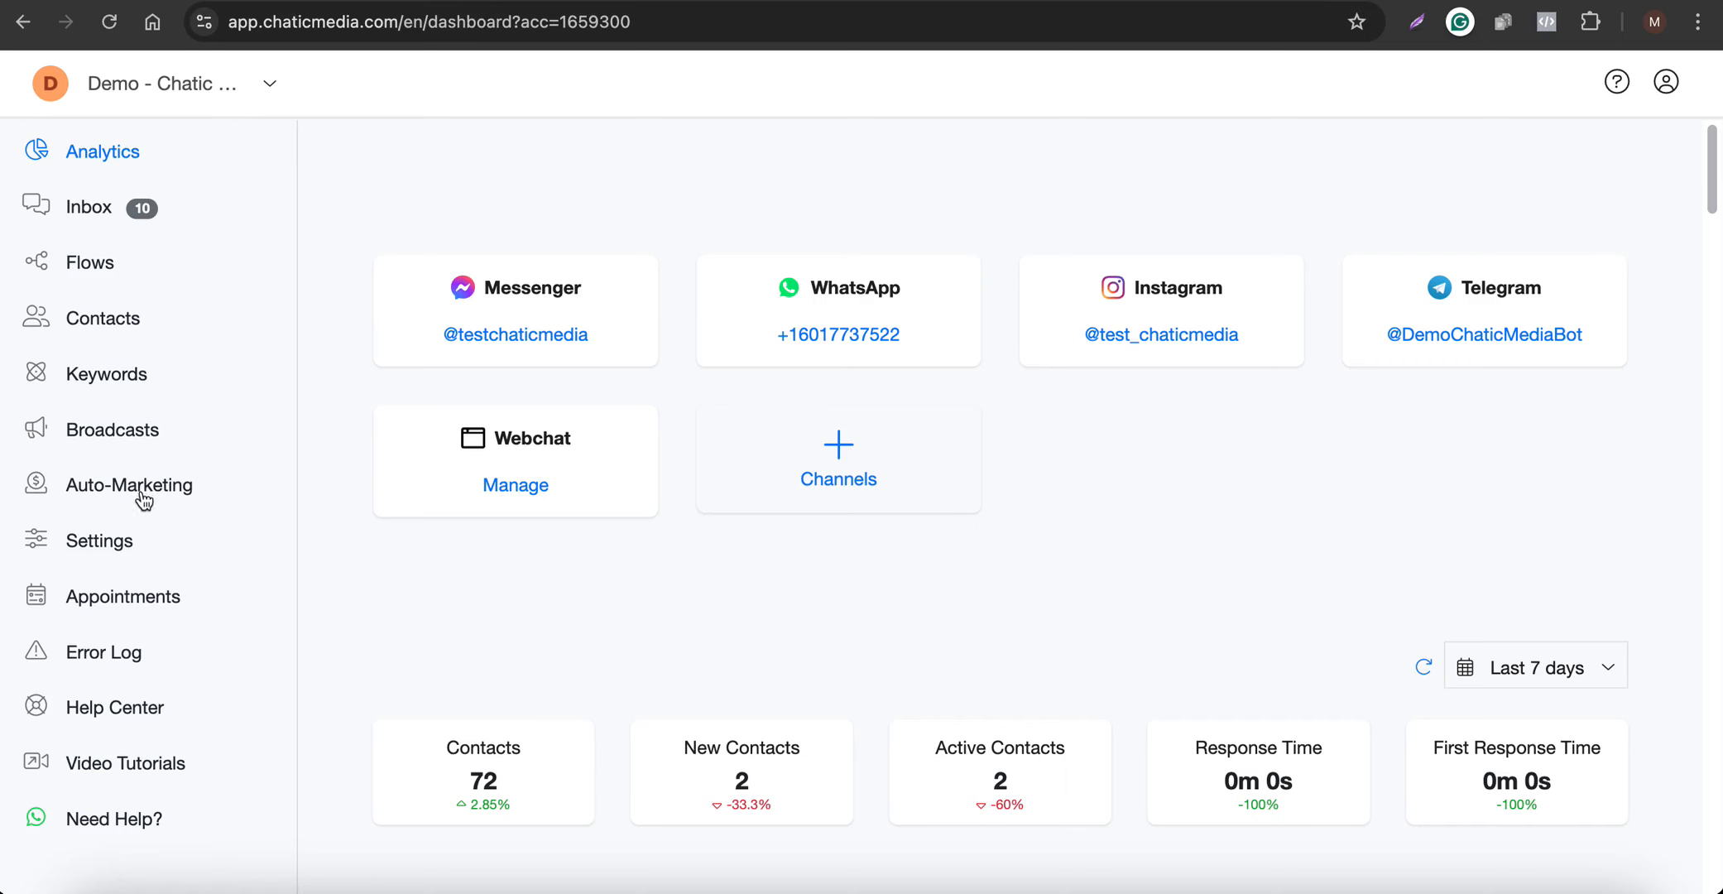
{"action": "left_click", "coordinate": [138, 488]}
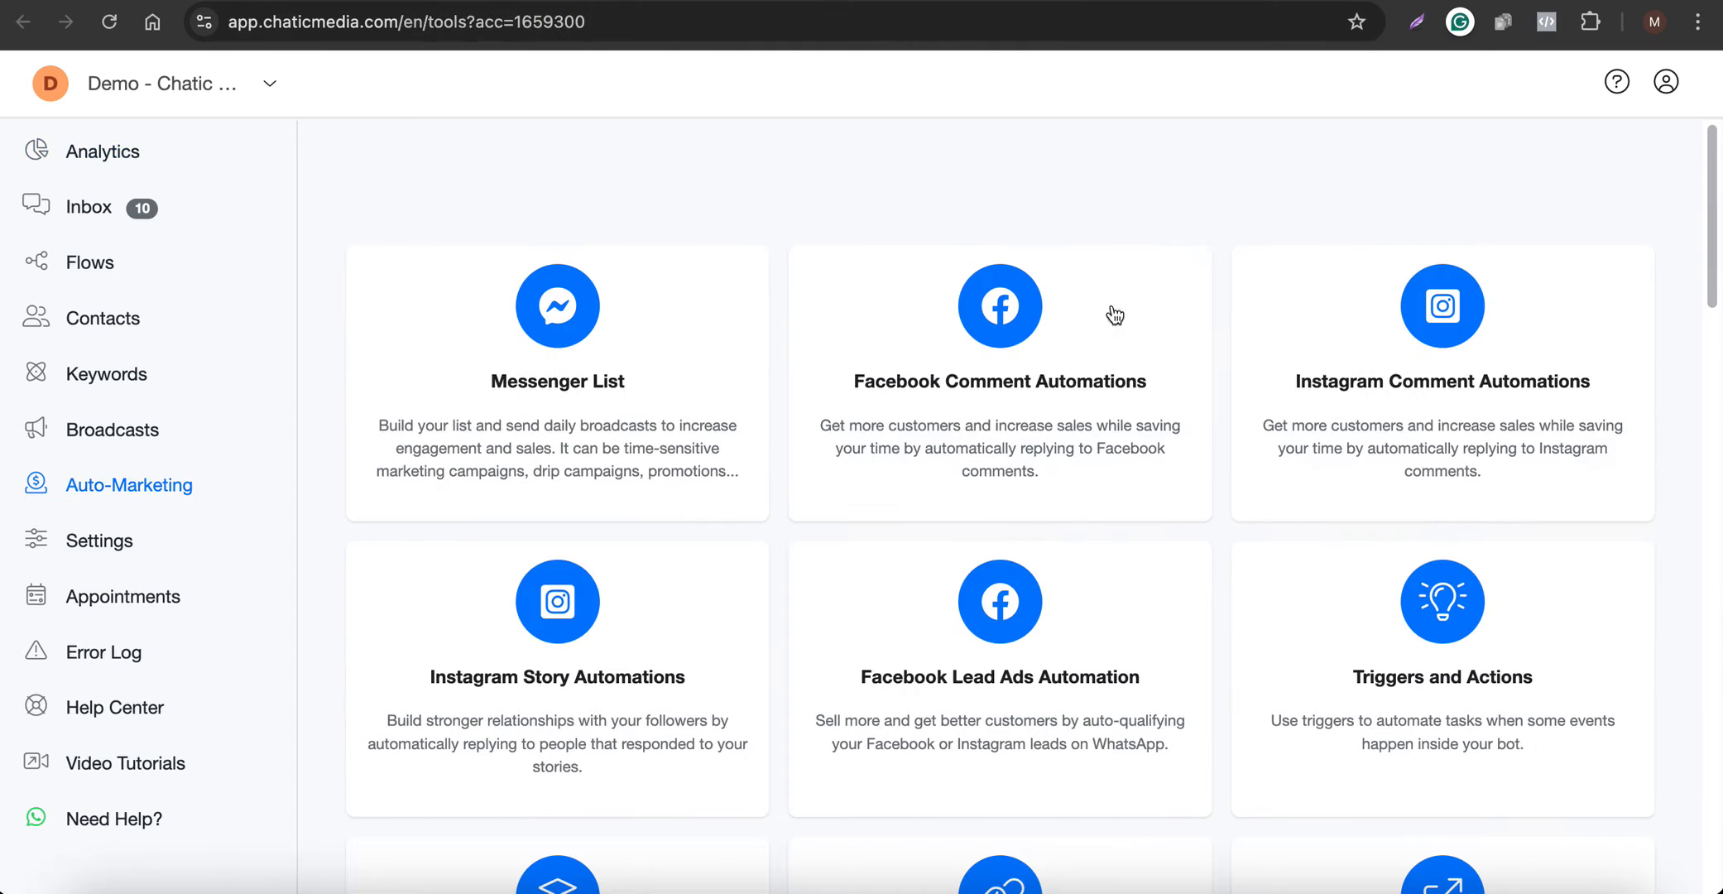
Step: Create a new Facebook comment automation named "All Purpose Cleaning Spray", copying the name from the Amazon listing
{"action": "left_click", "coordinate": [970, 373]}
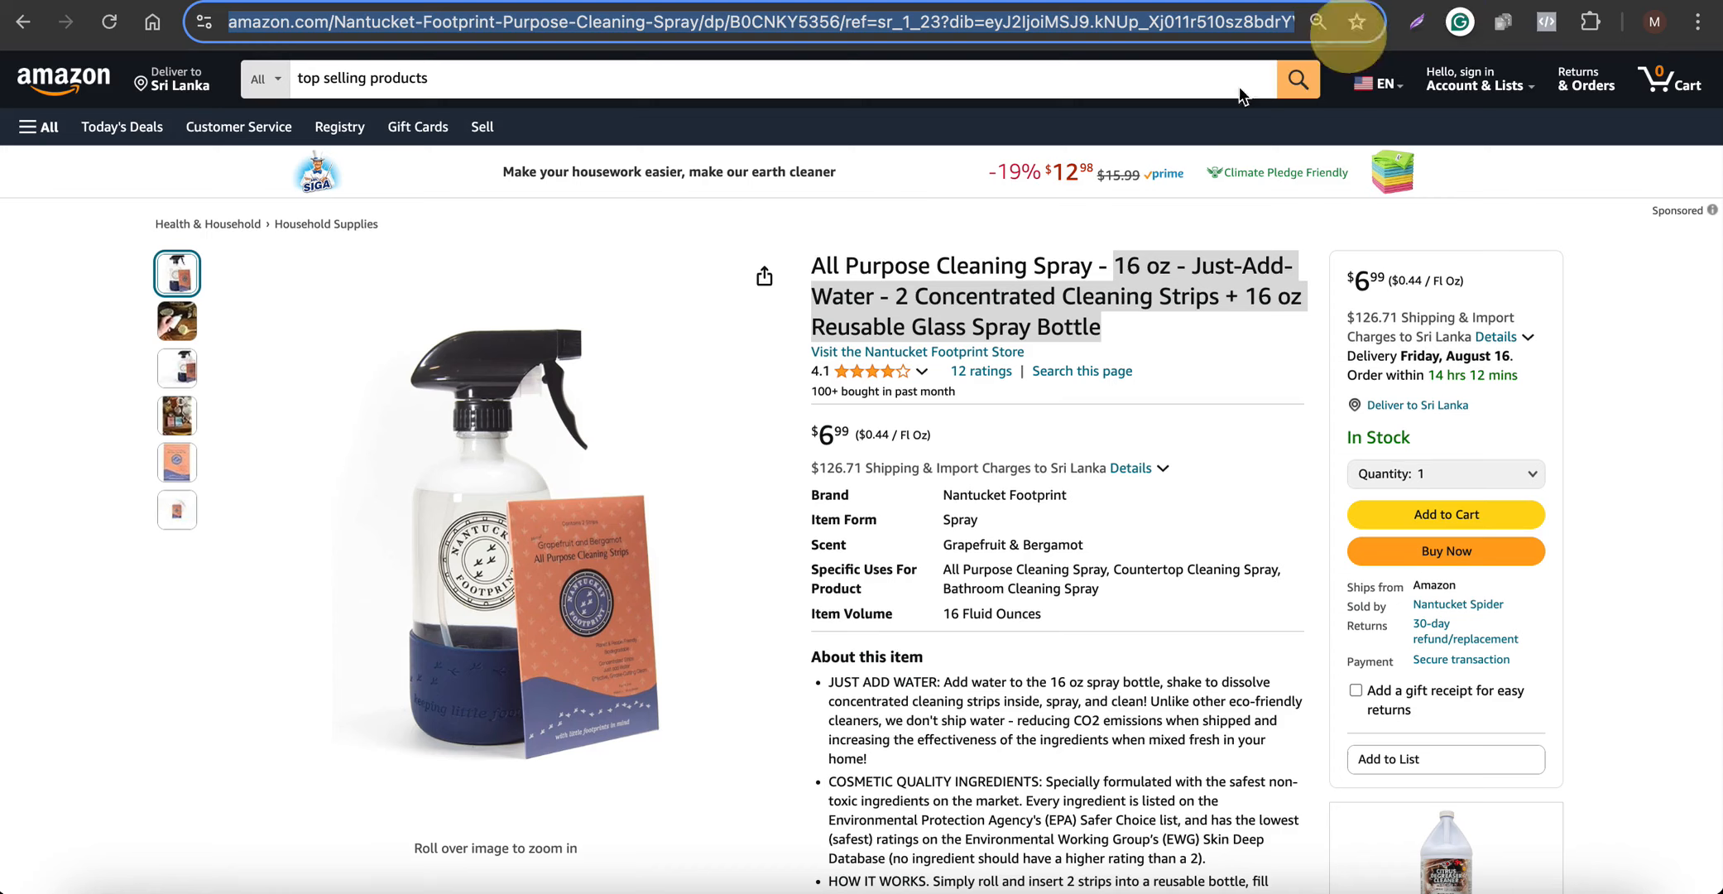
{"action": "mouse_move", "coordinate": [810, 272]}
{"action": "left_mouse_down"}
{"action": "mouse_move", "coordinate": [1121, 277]}
{"action": "mouse_move", "coordinate": [1093, 275]}
{"action": "left_mouse_up"}
{"action": "key", "text": "ctrl+c"}
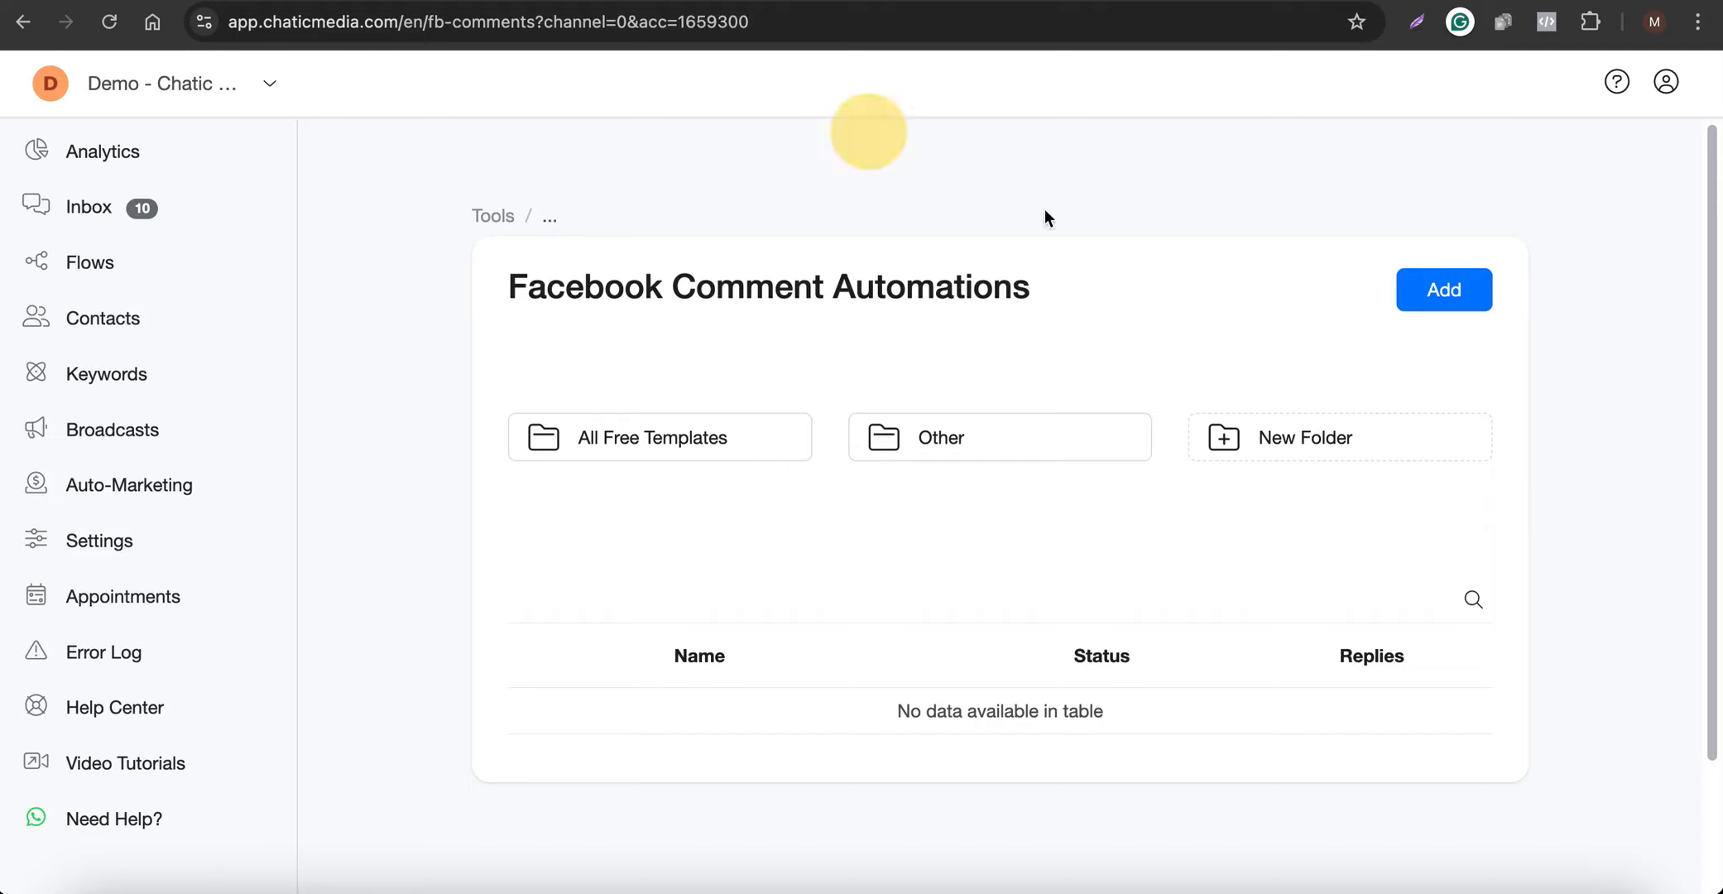
{"action": "left_click", "coordinate": [1460, 299]}
{"action": "left_click", "coordinate": [769, 215]}
{"action": "key", "text": "ctrl+v"}
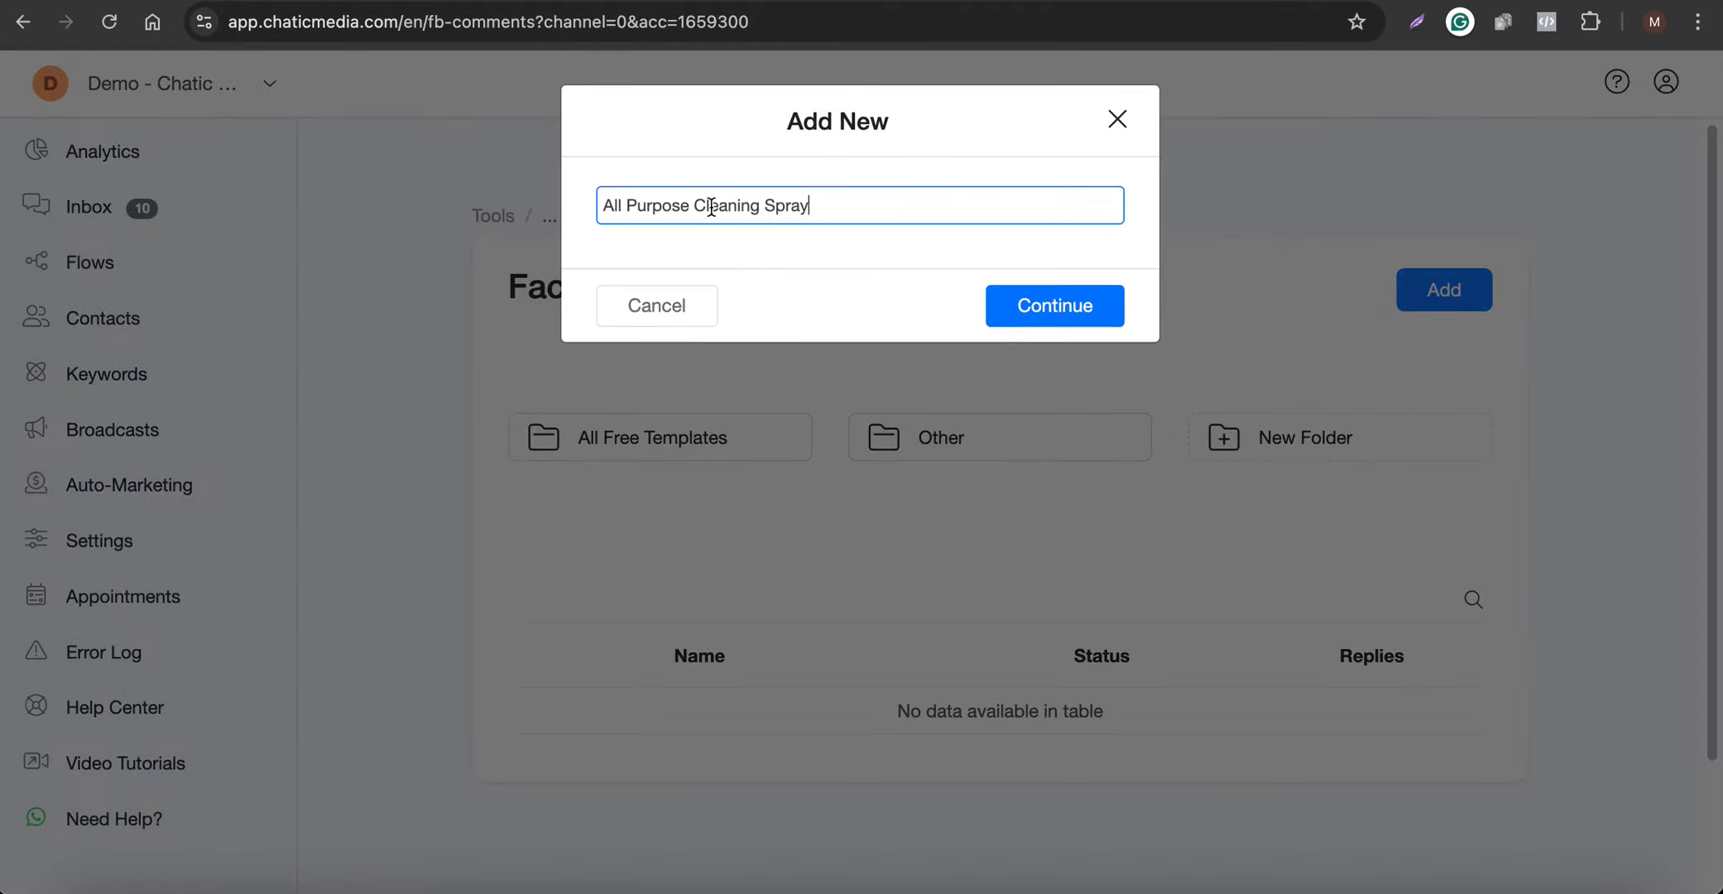
{"action": "left_click", "coordinate": [1049, 305]}
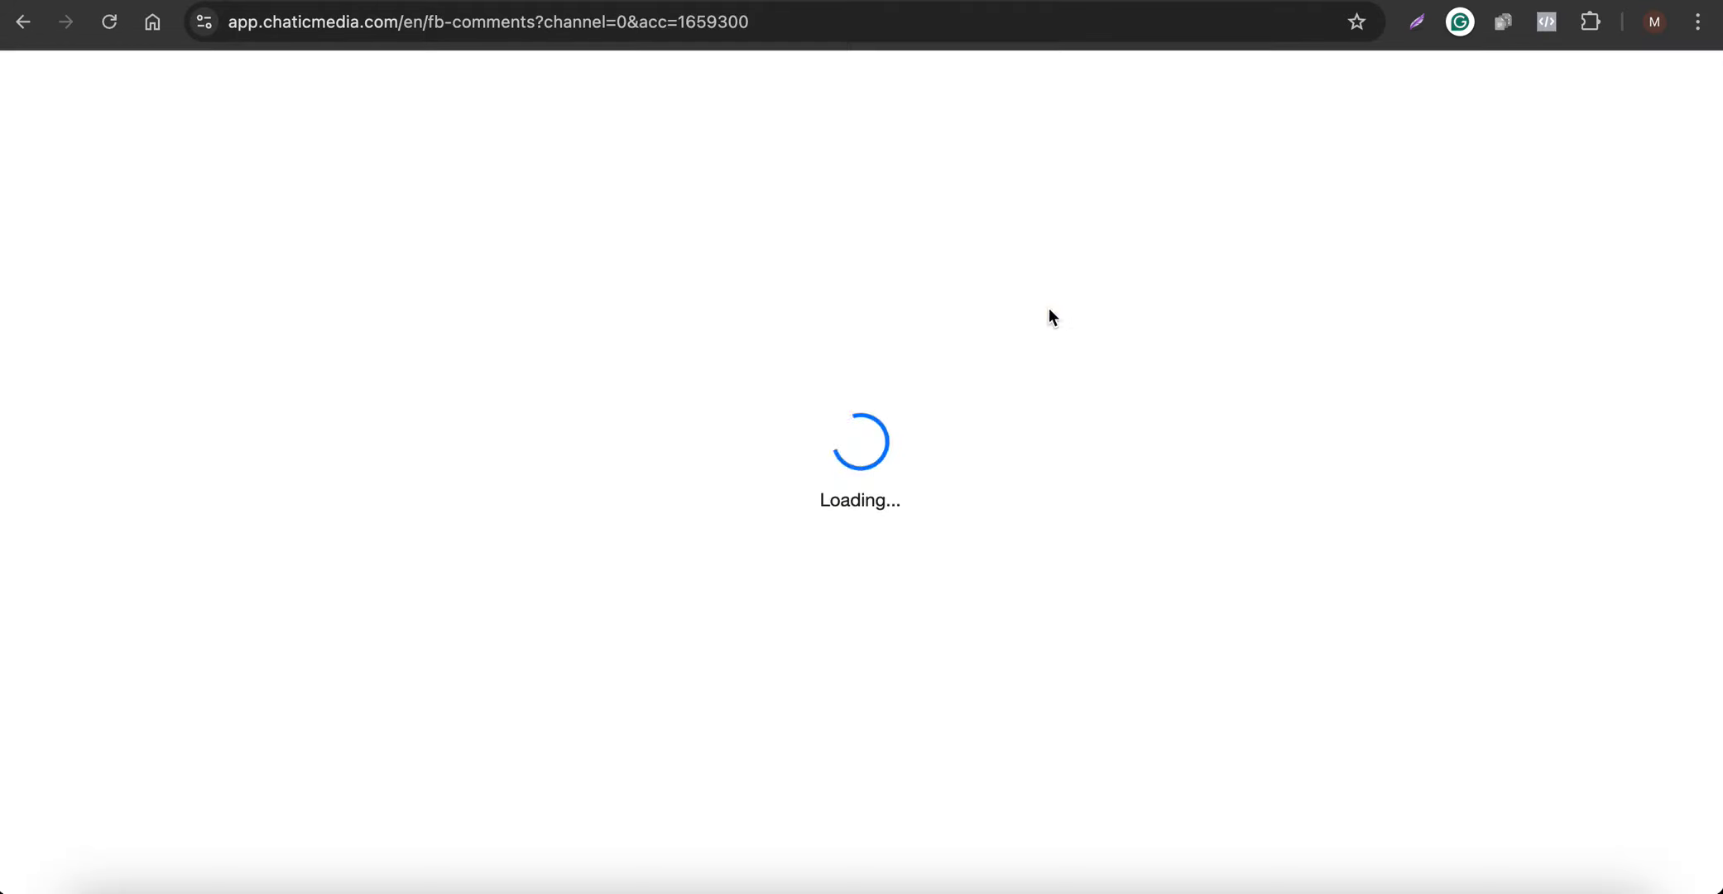
Step: Track comments on all posts and set the private reply to the flow "All Purpose Cleaning Spray - FB Comments"
{"action": "left_click", "coordinate": [532, 247]}
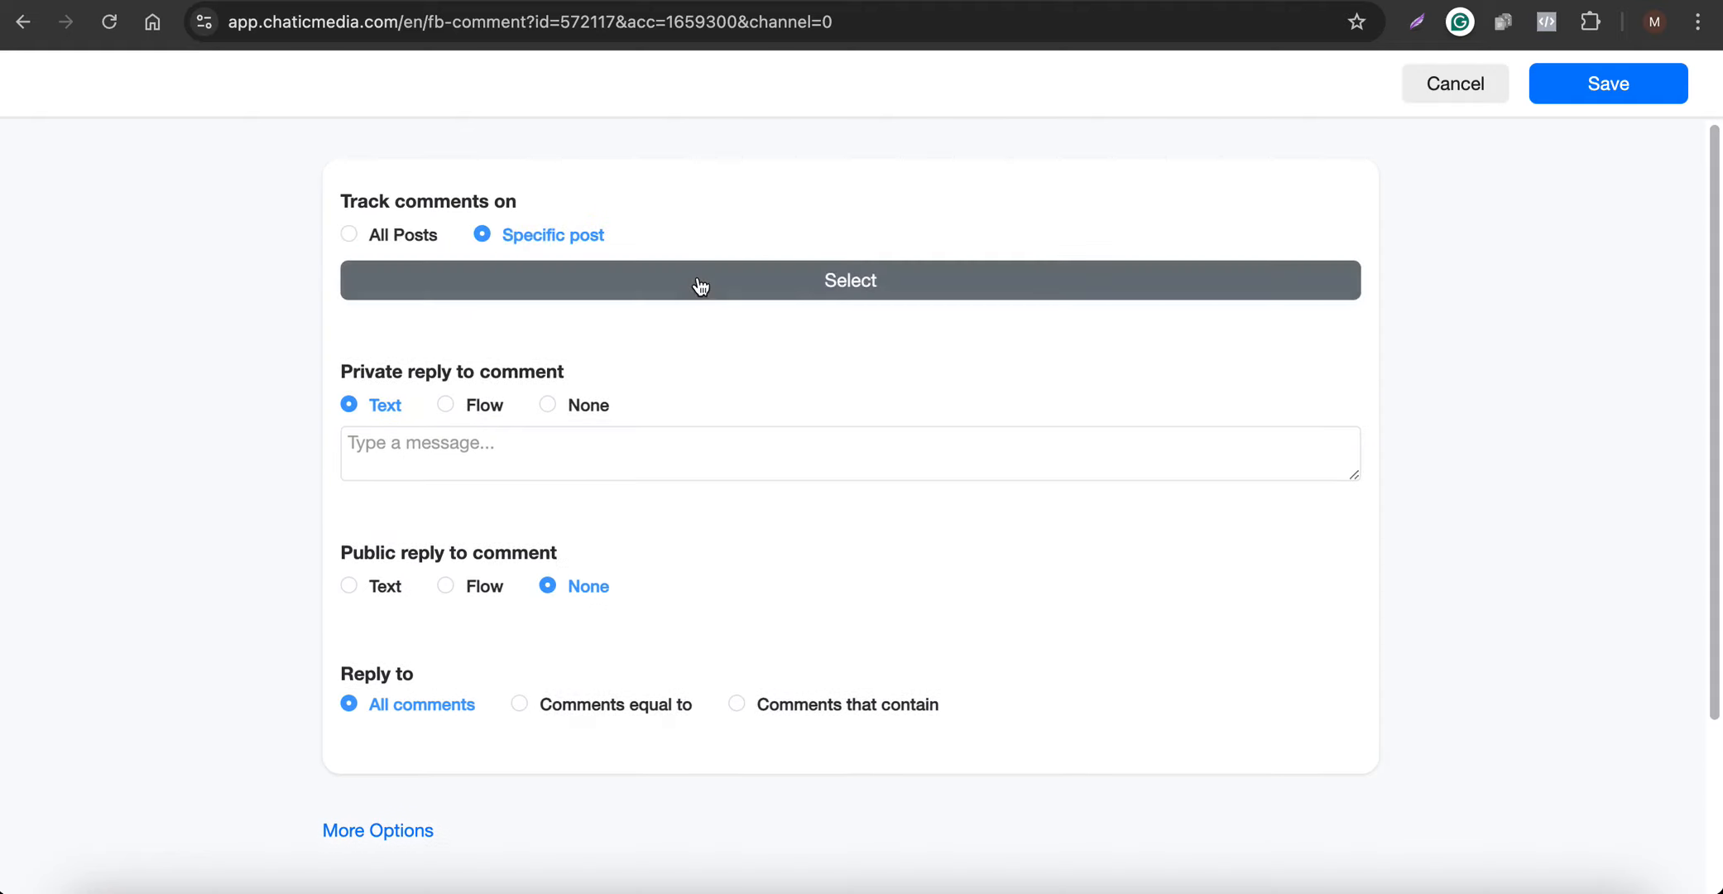
{"action": "left_click", "coordinate": [422, 236]}
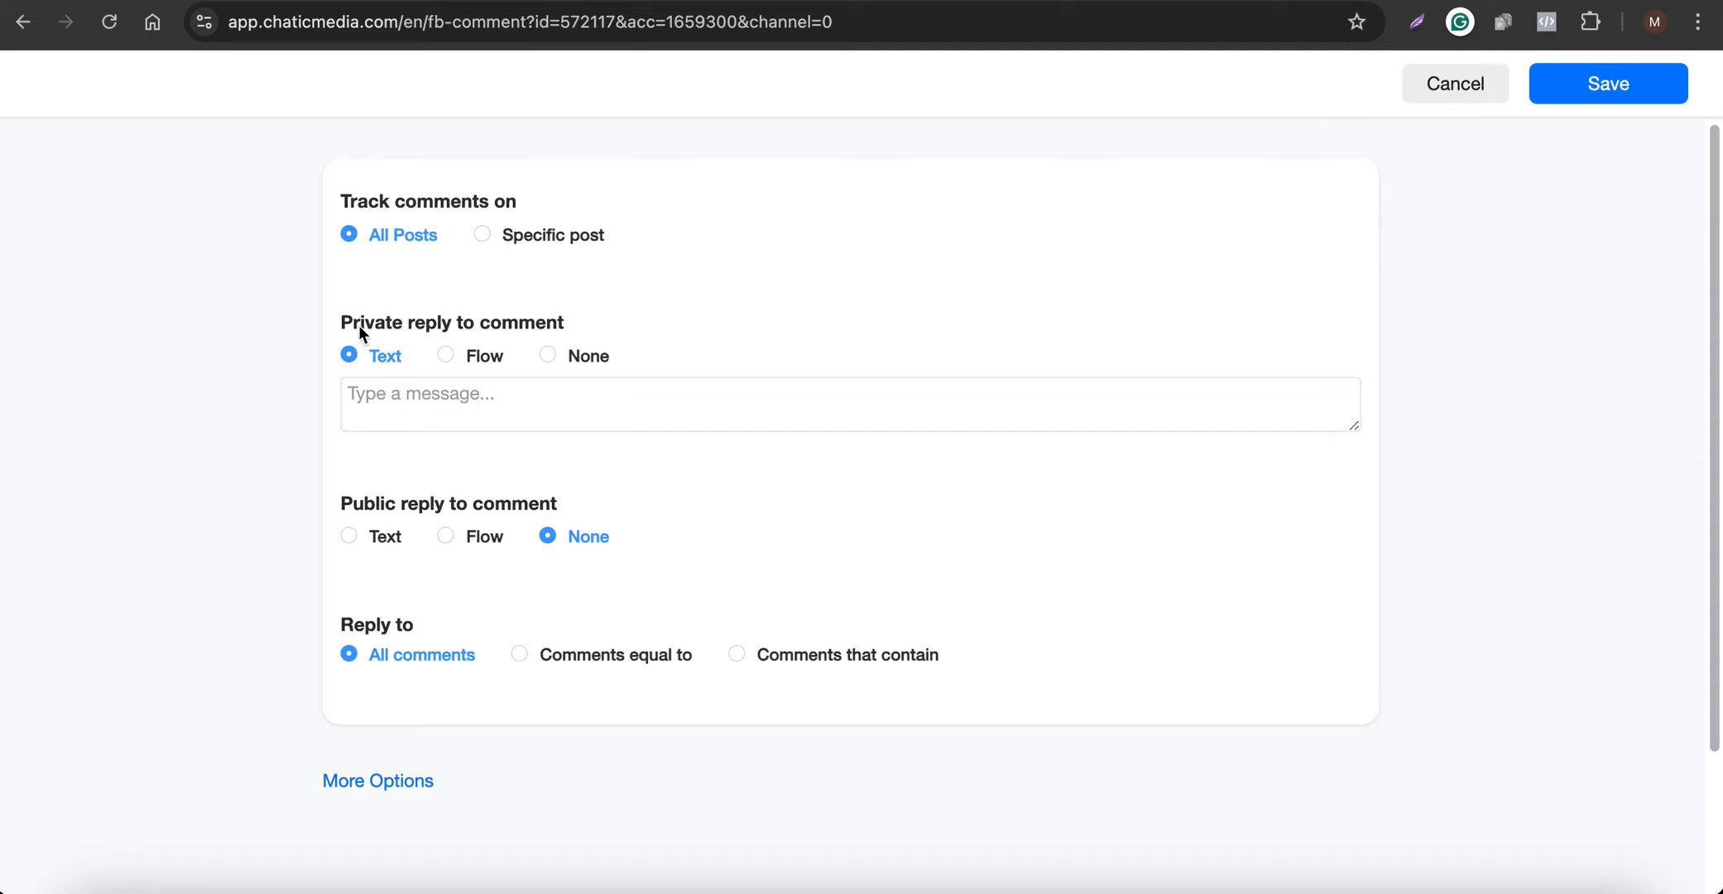
{"action": "left_click_drag", "start_coordinate": [394, 323], "coordinate": [610, 322]}
{"action": "left_click", "coordinate": [478, 362]}
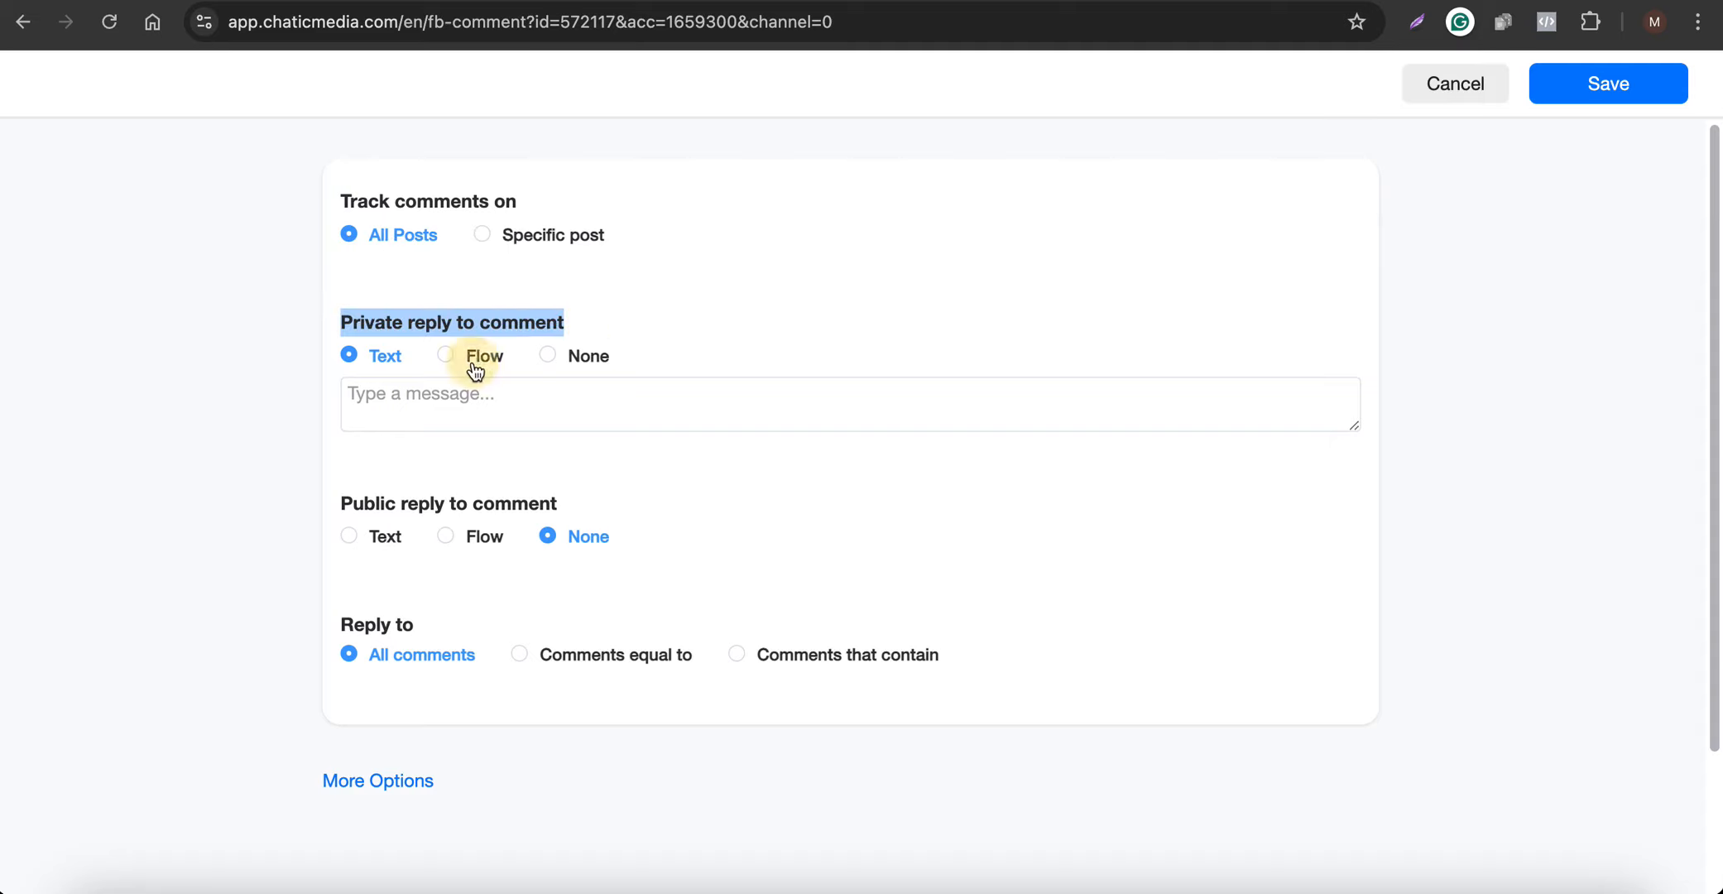
{"action": "left_click", "coordinate": [471, 400]}
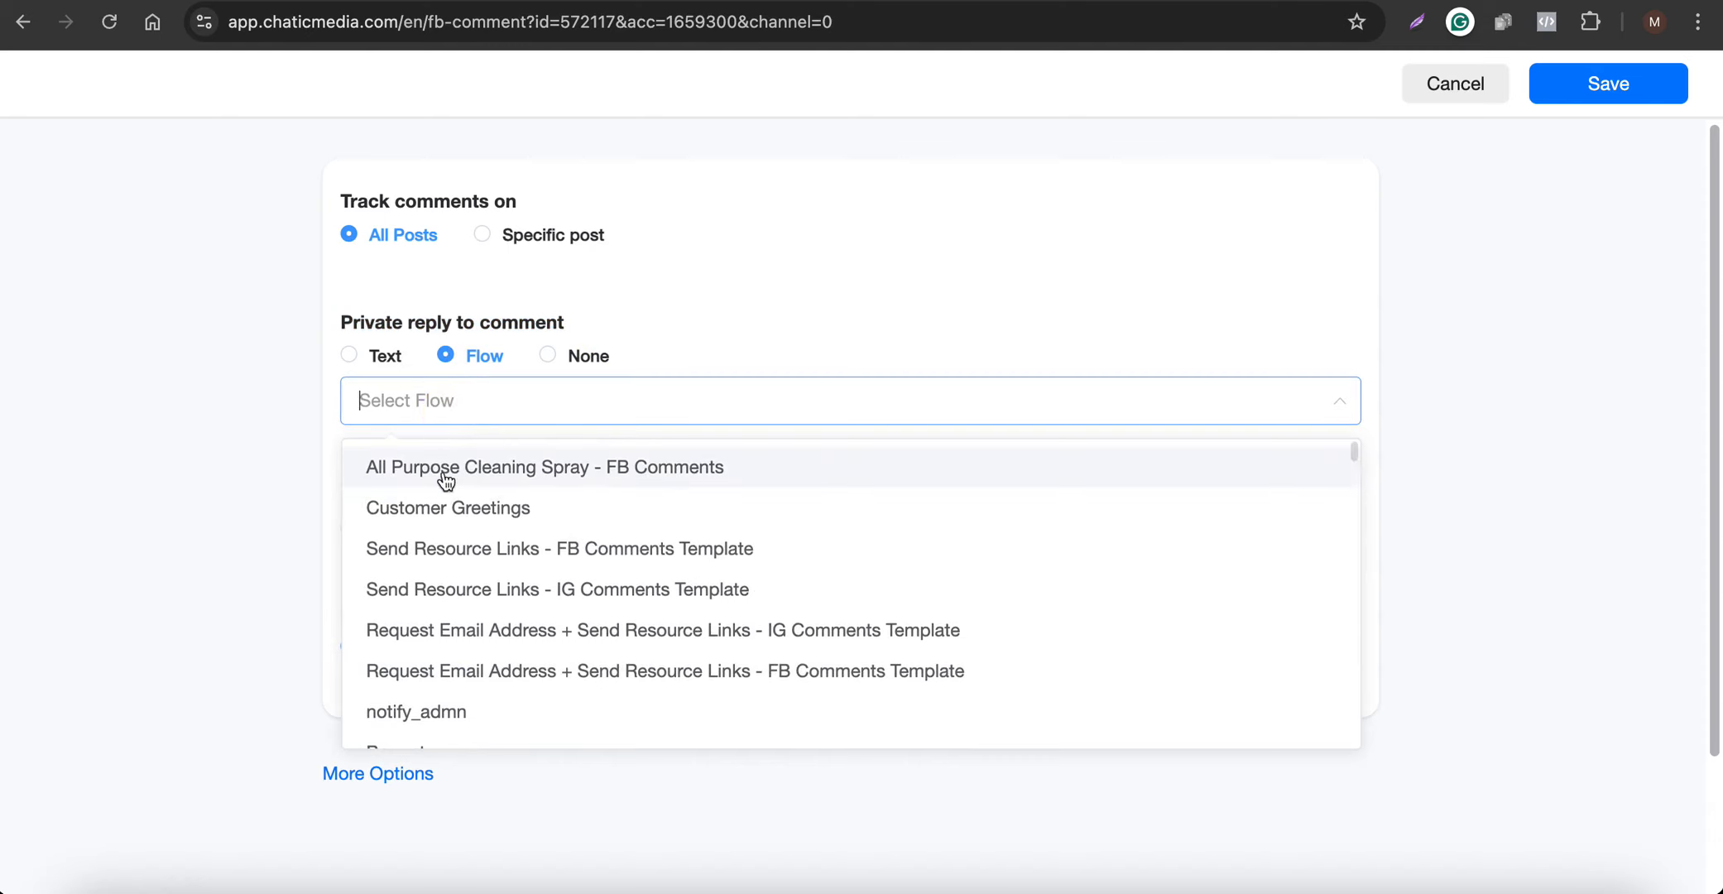
{"action": "left_click", "coordinate": [502, 469]}
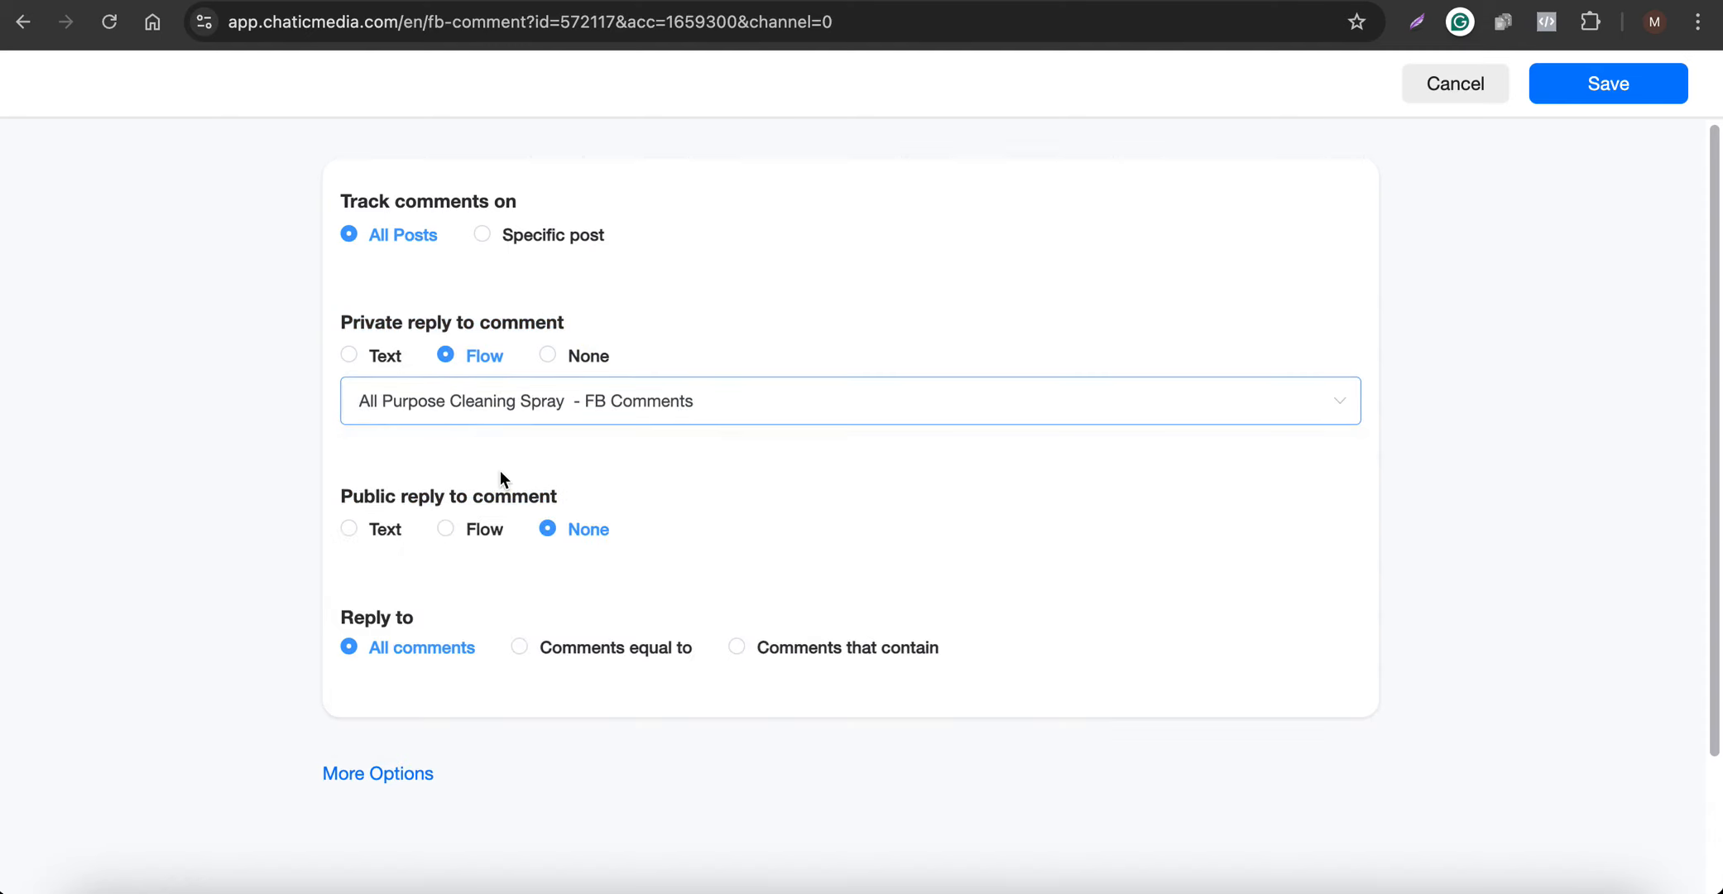
Step: Set the public reply to text with three variants: "Sent you the link!", "Please check your DM!" and "Link sent, check your DM!"
{"action": "left_click_drag", "start_coordinate": [334, 488], "coordinate": [524, 496]}
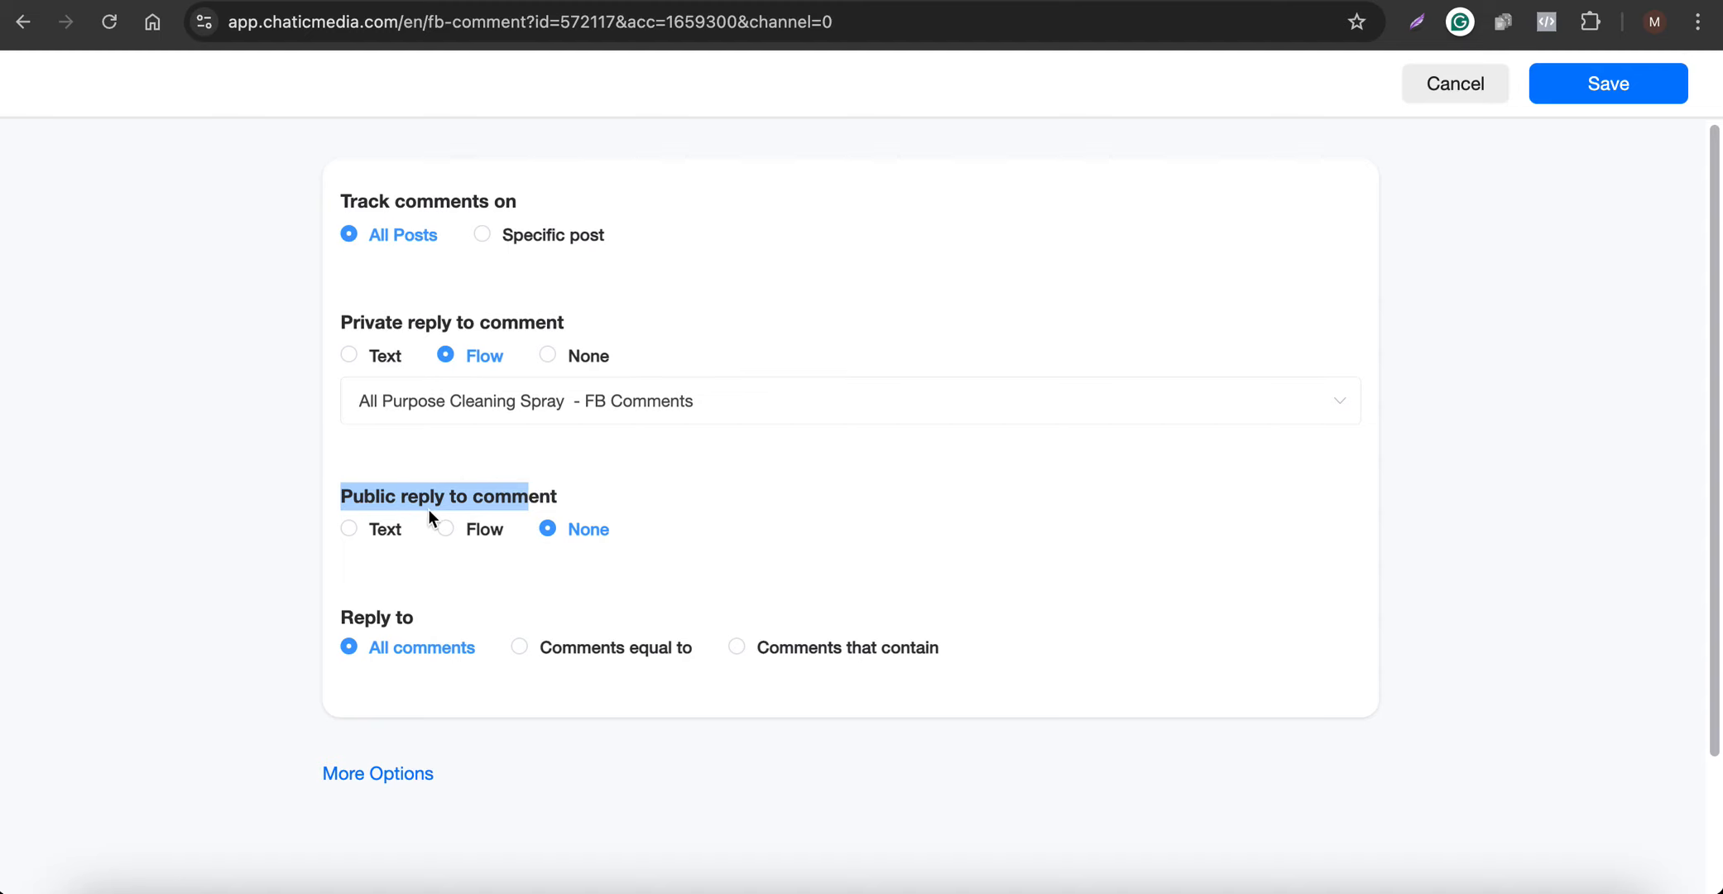
{"action": "left_click", "coordinate": [369, 535]}
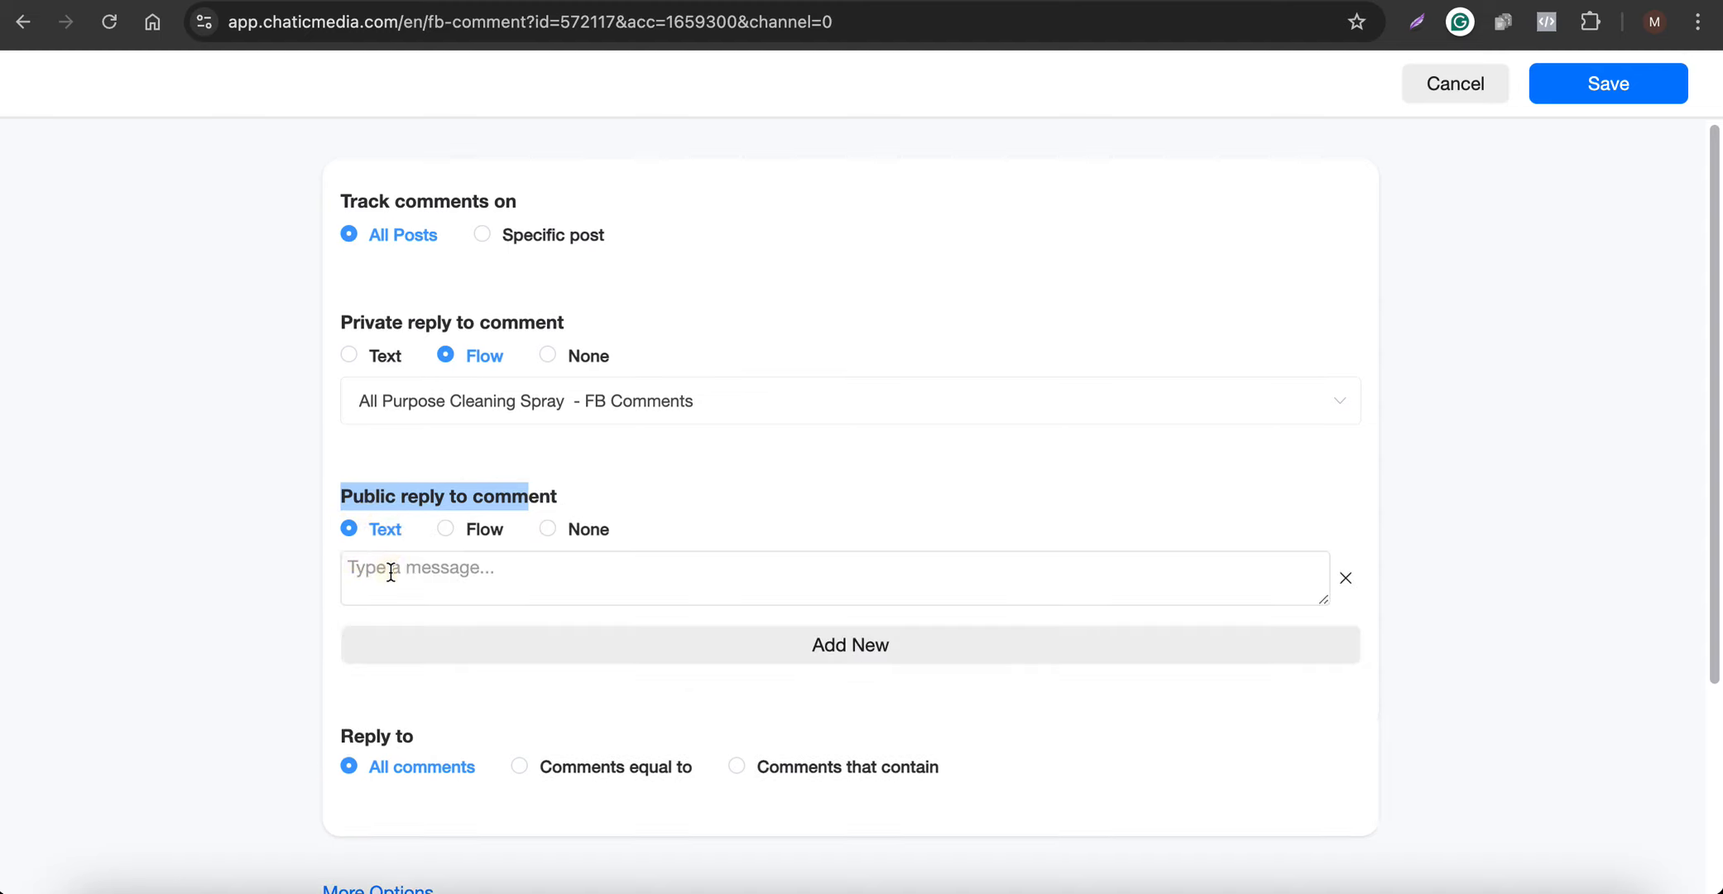
{"action": "type", "text": "Sent"}
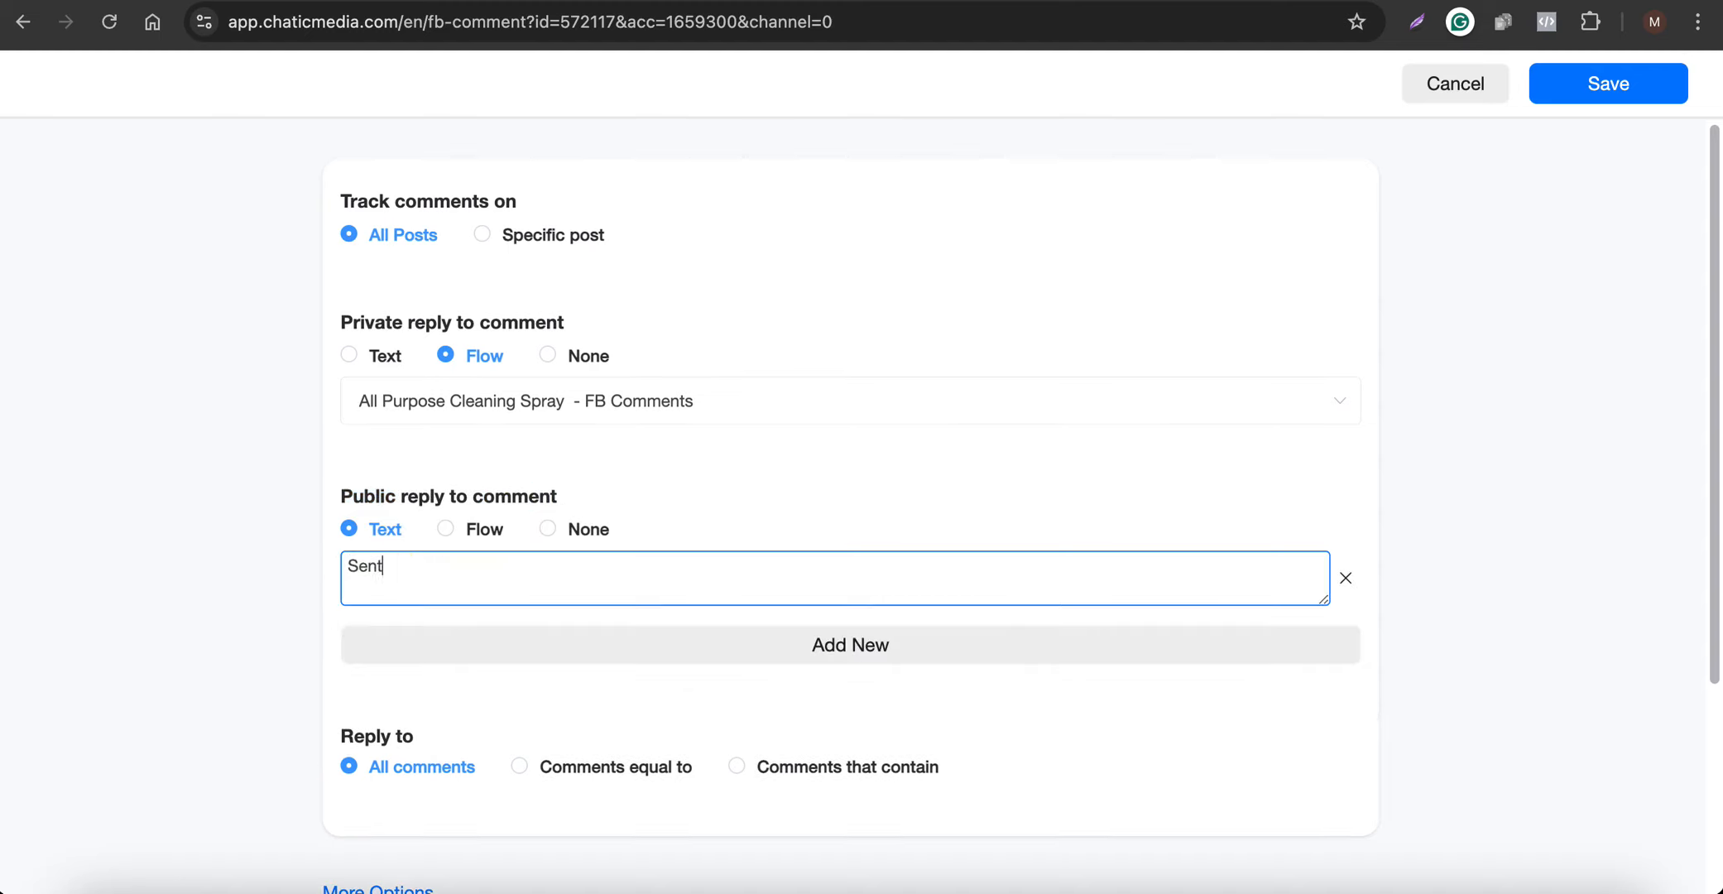
{"action": "type", "text": " you the link!"}
{"action": "left_click", "coordinate": [639, 643]}
{"action": "type", "text": "Plea"}
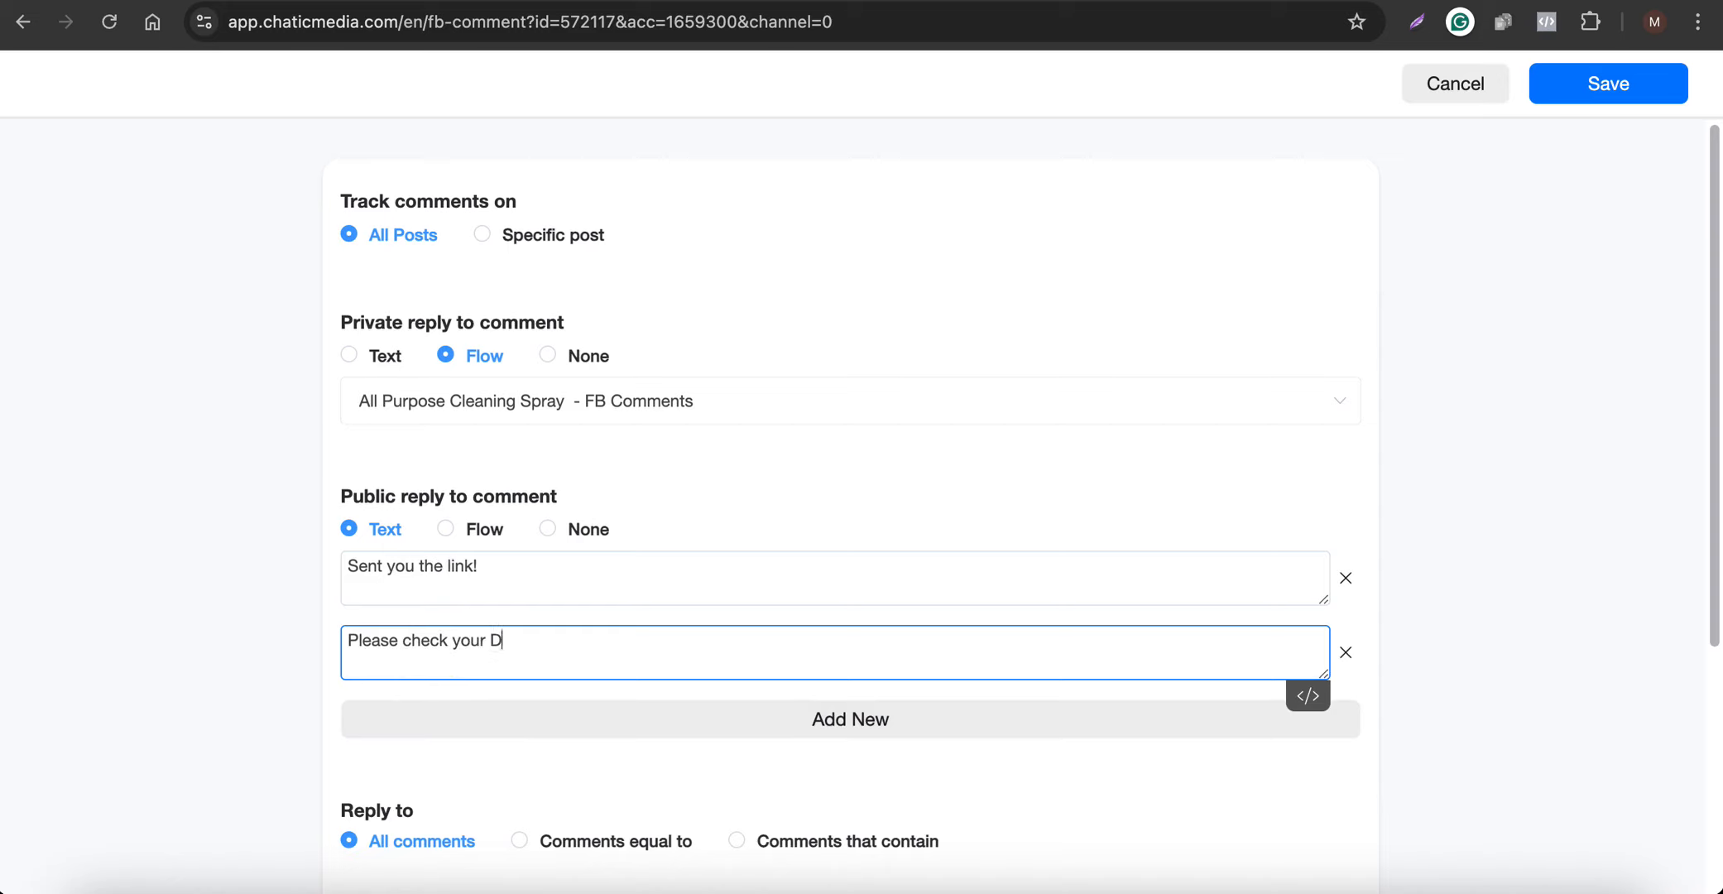
{"action": "scroll", "coordinate": [517, 703], "scroll_direction": "down", "scroll_amount": 3}
{"action": "left_click", "coordinate": [840, 534]}
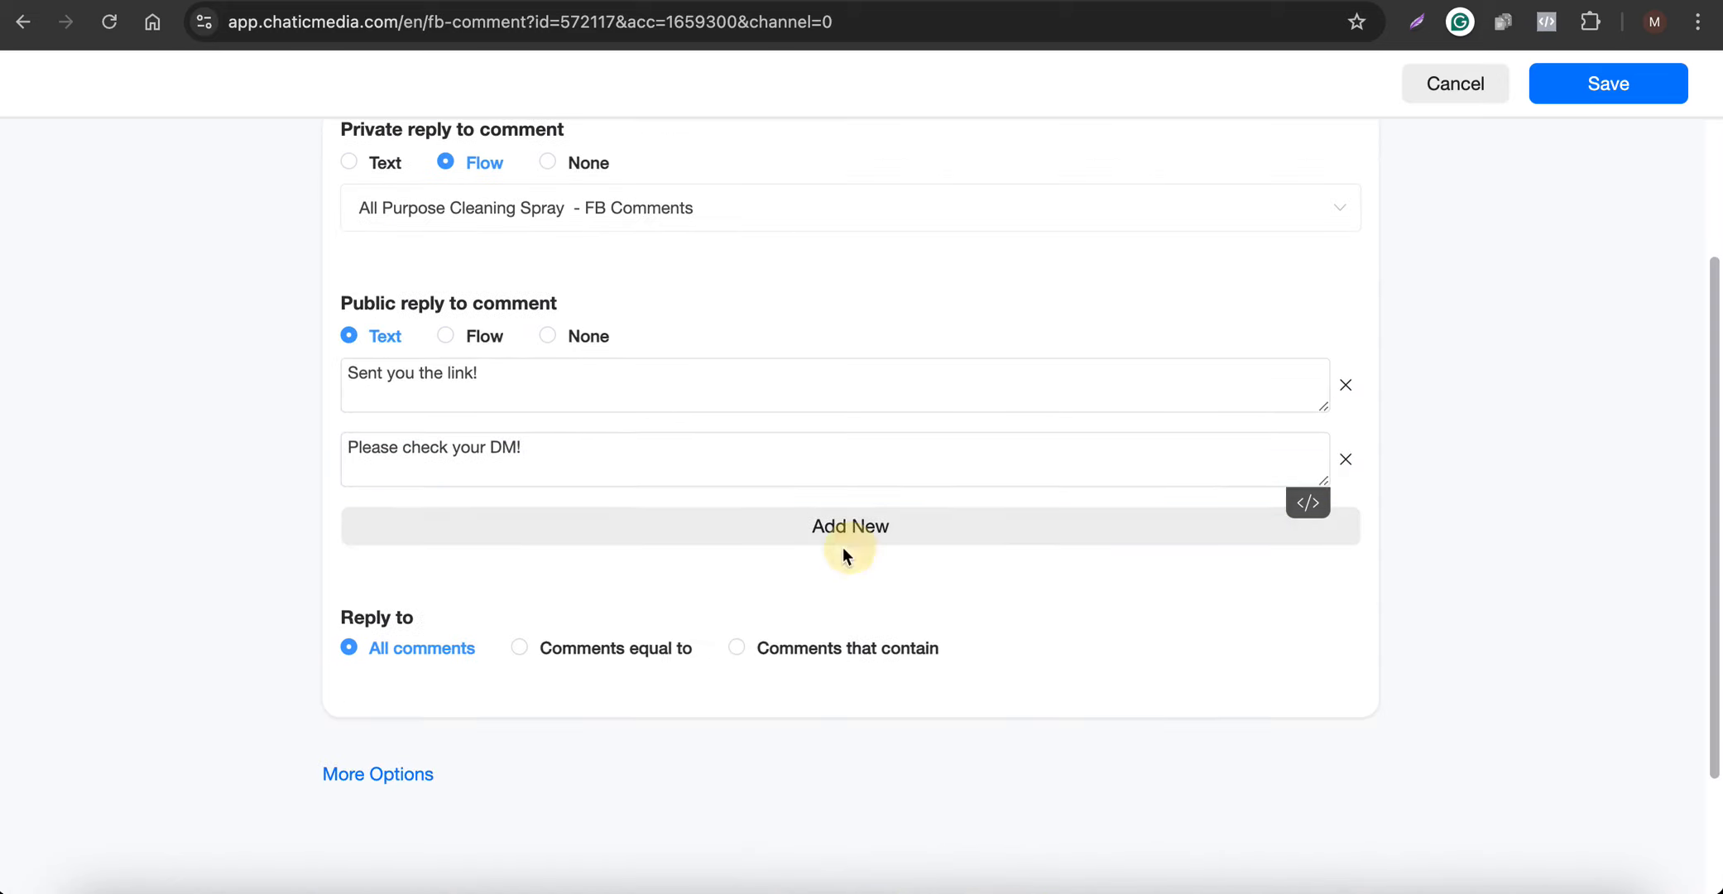
{"action": "left_click", "coordinate": [612, 547]}
{"action": "type", "text": "Link sent, check your DM!"}
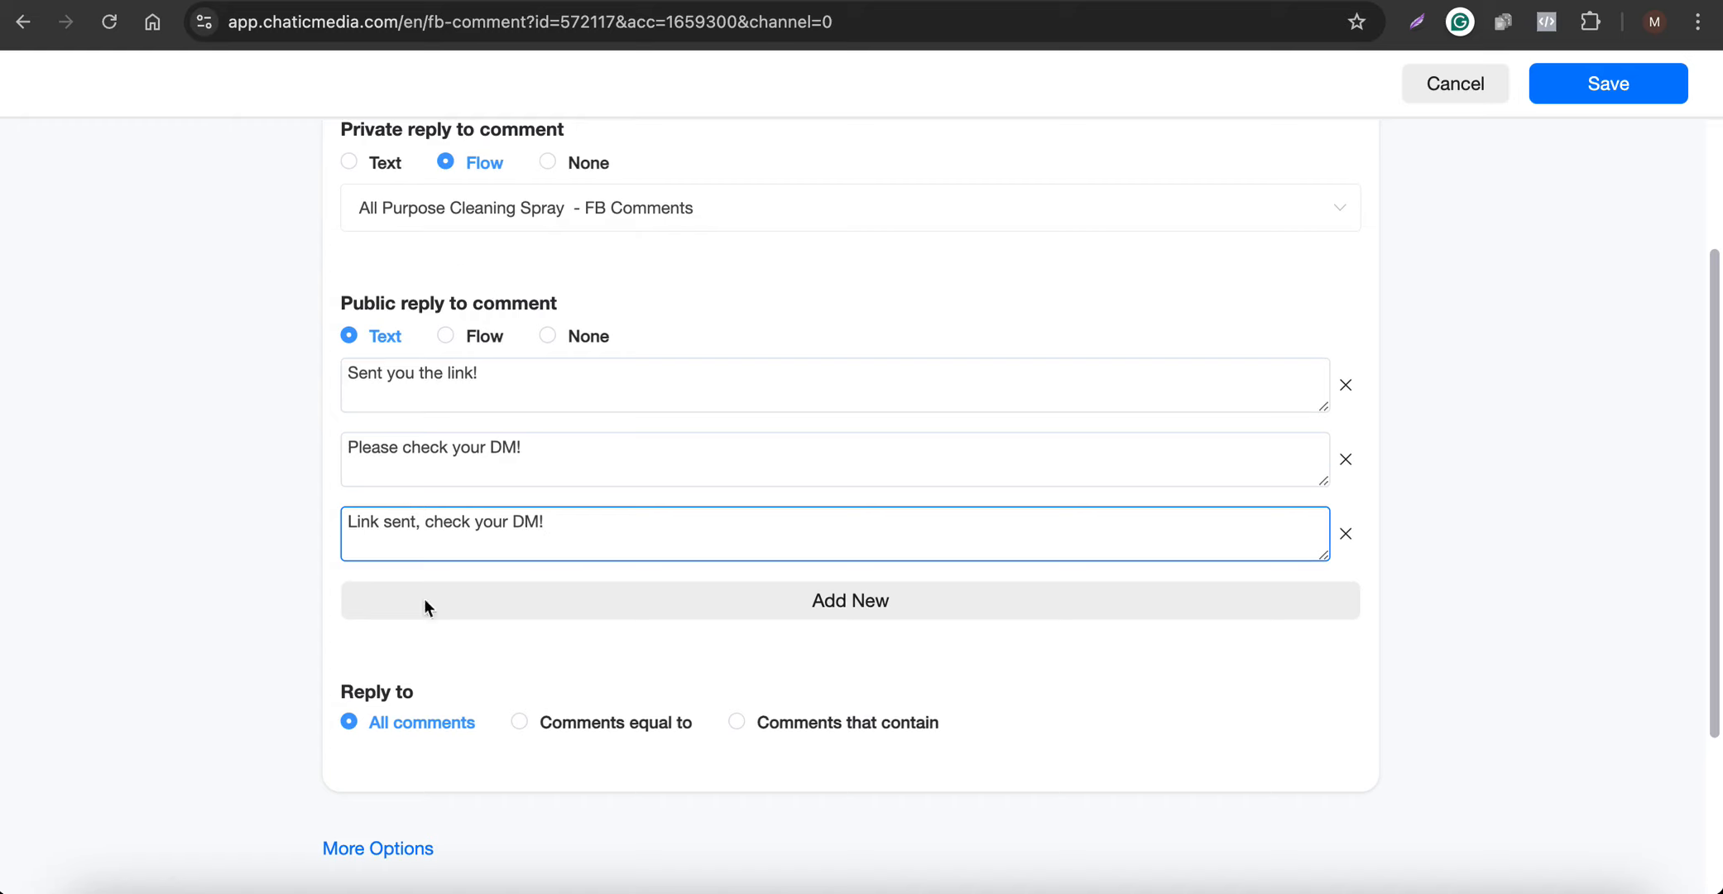
Step: Limit replies to comments equal to the keyword "cleaning spray"
{"action": "scroll", "coordinate": [425, 695], "scroll_direction": "down", "scroll_amount": 2}
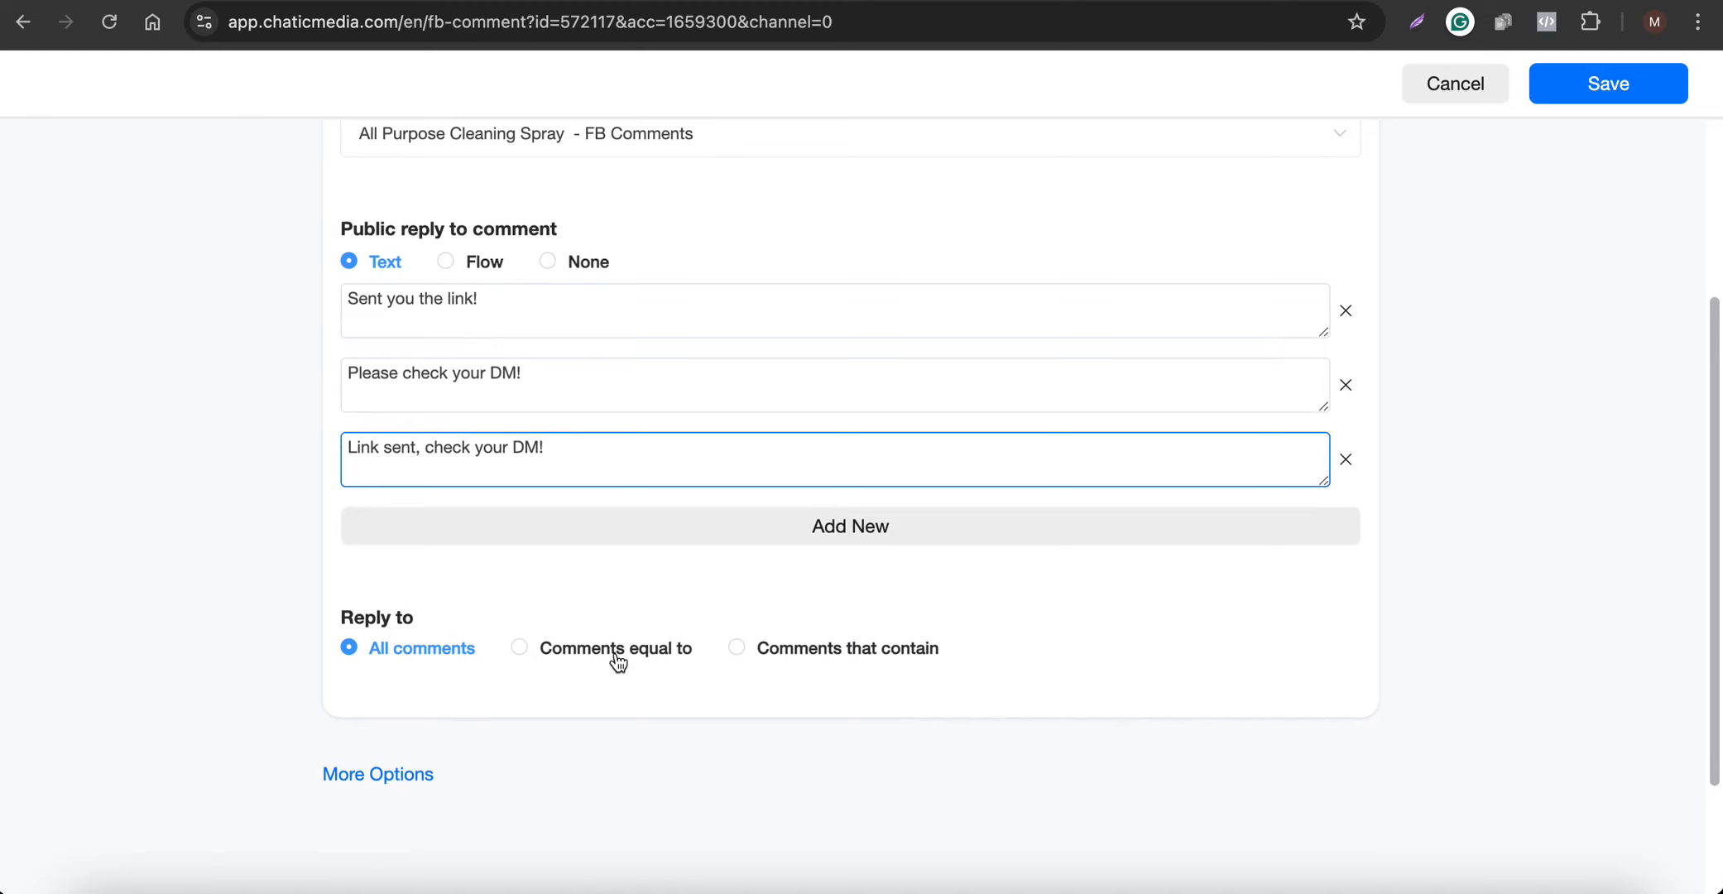
{"action": "left_click", "coordinate": [617, 658]}
{"action": "left_click", "coordinate": [389, 694]}
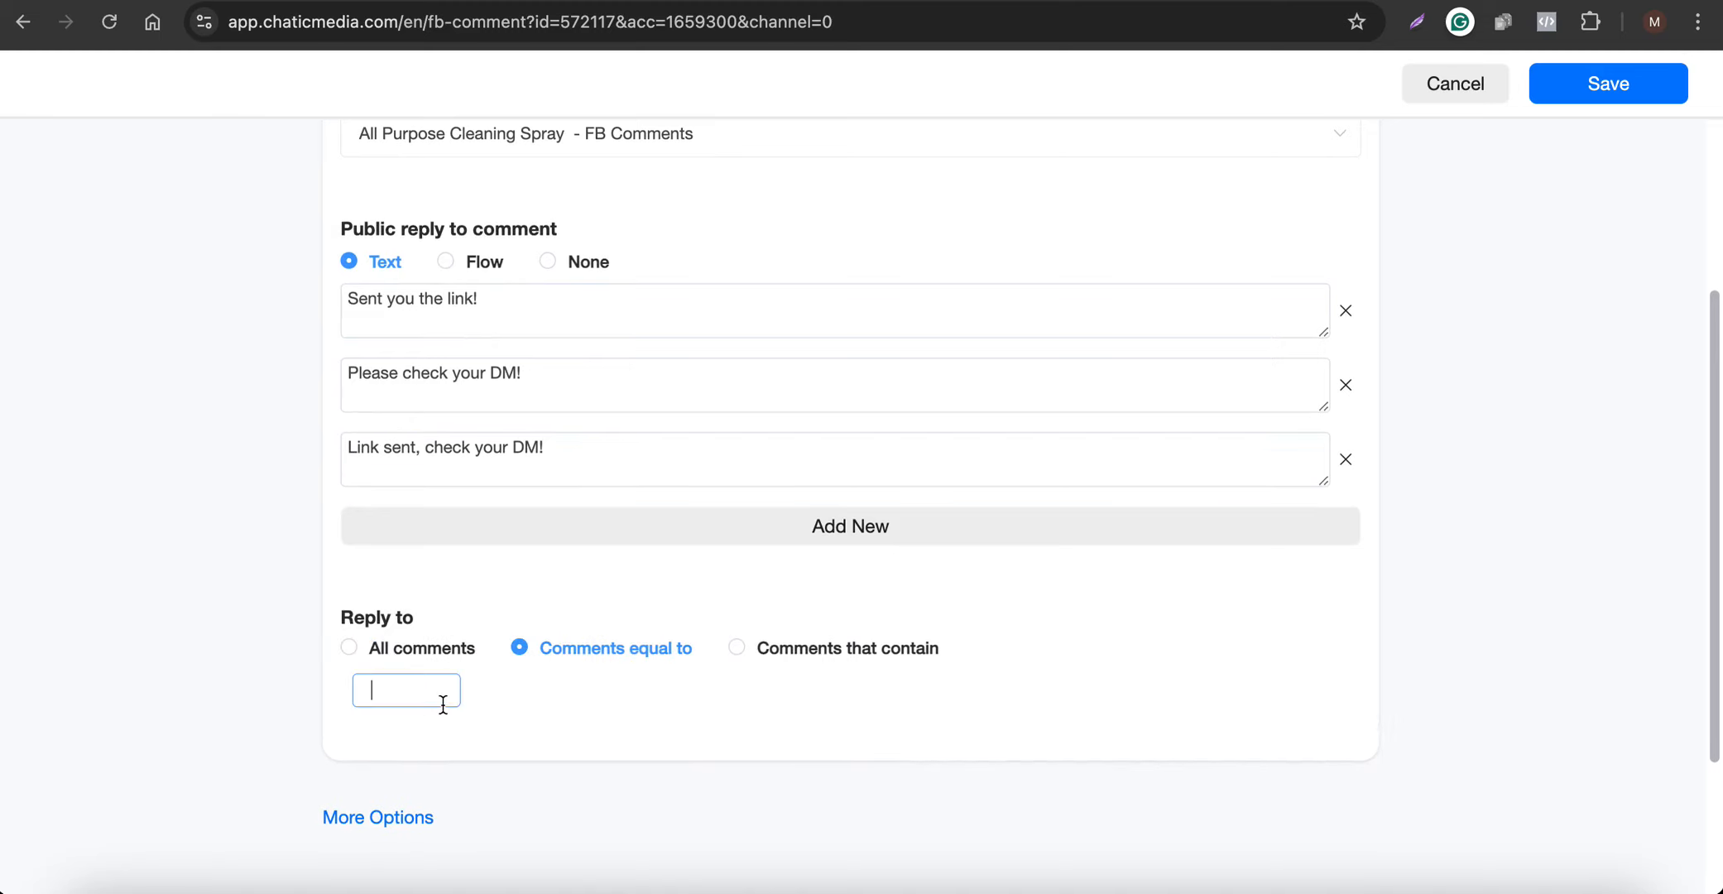
{"action": "type", "text": "cleaning spray"}
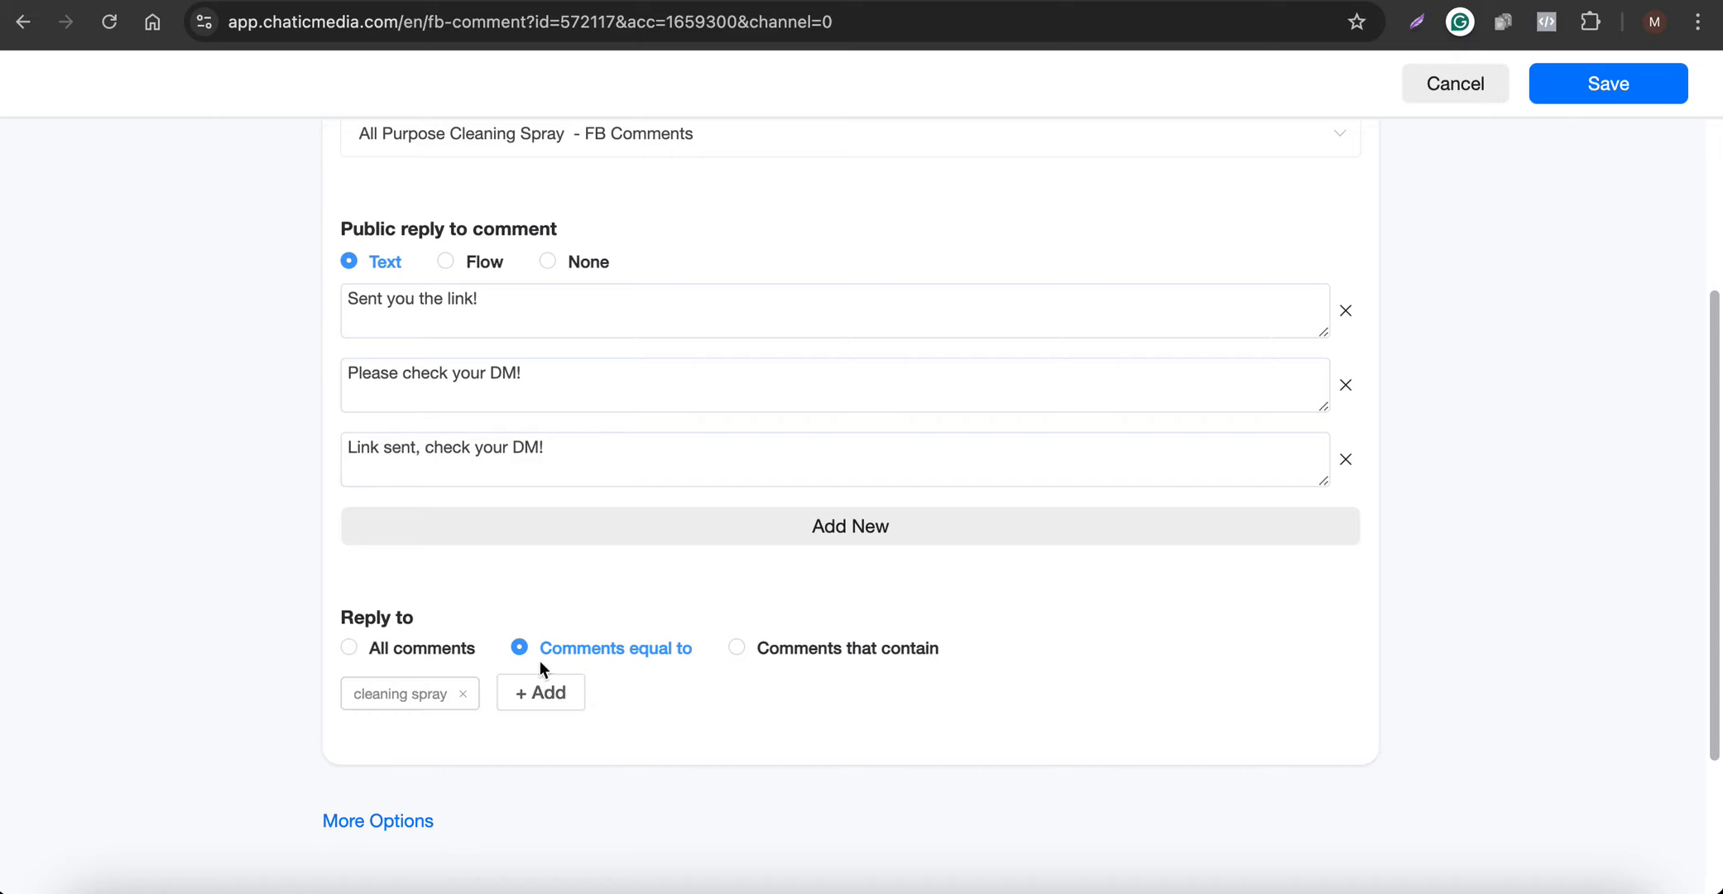
Step: In the automation's additional options, enable liking the user comment and keep the reply timing at Immediately
{"action": "scroll", "coordinate": [577, 675], "scroll_direction": "down", "scroll_amount": 3}
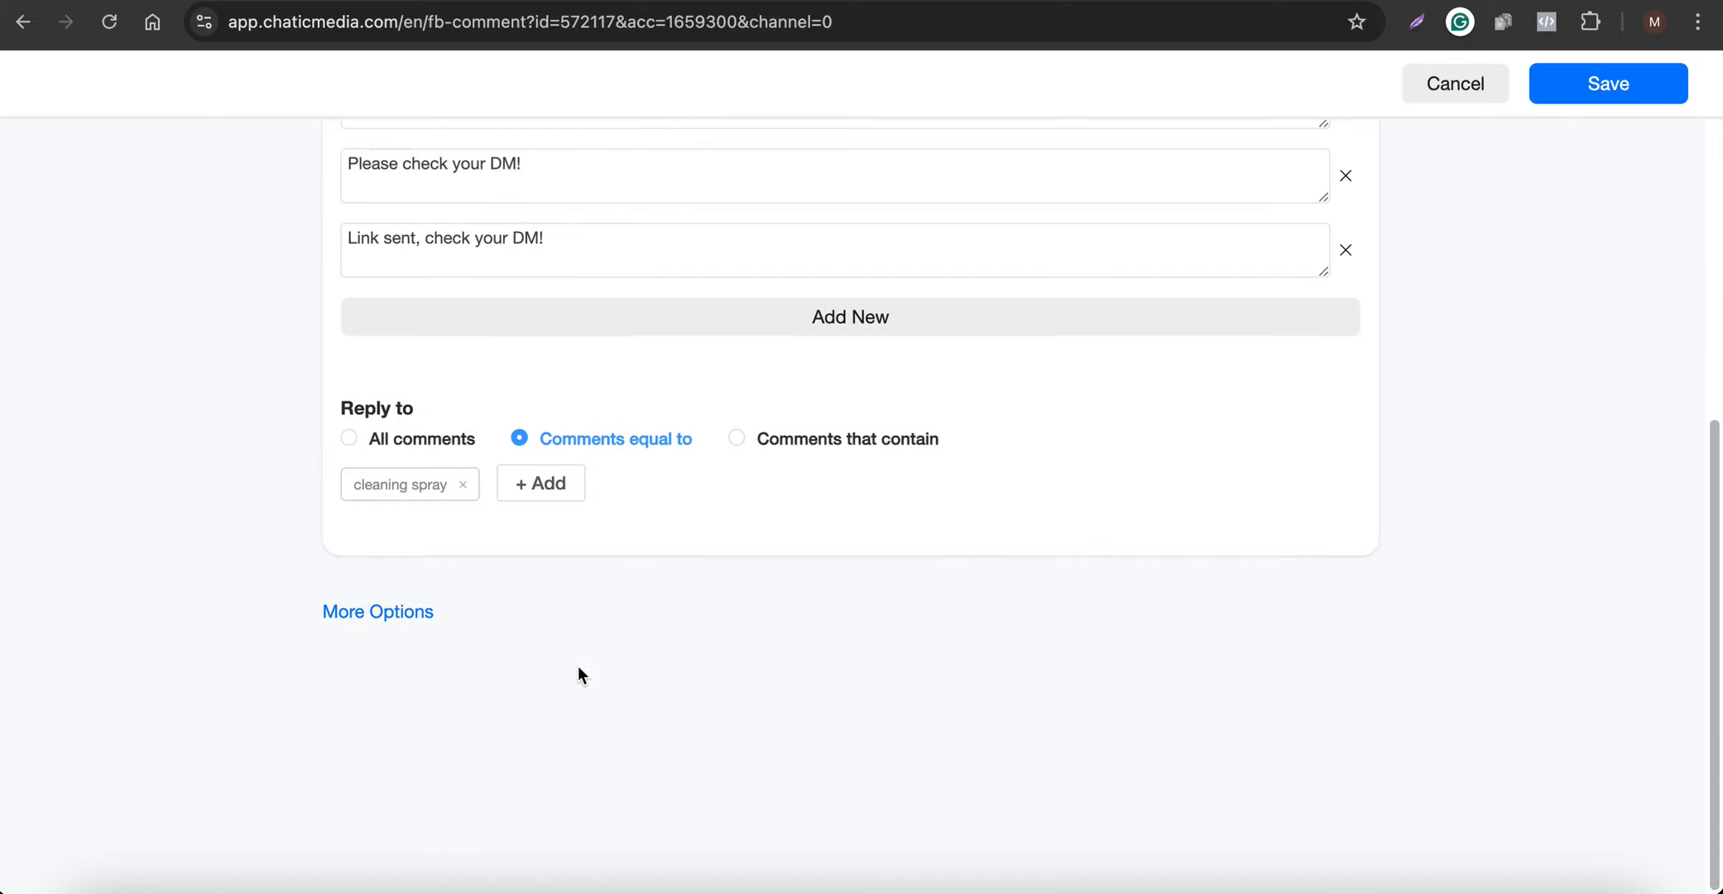
{"action": "left_click", "coordinate": [385, 608]}
{"action": "scroll", "coordinate": [386, 608], "scroll_direction": "down", "scroll_amount": 1}
{"action": "left_click", "coordinate": [373, 580]}
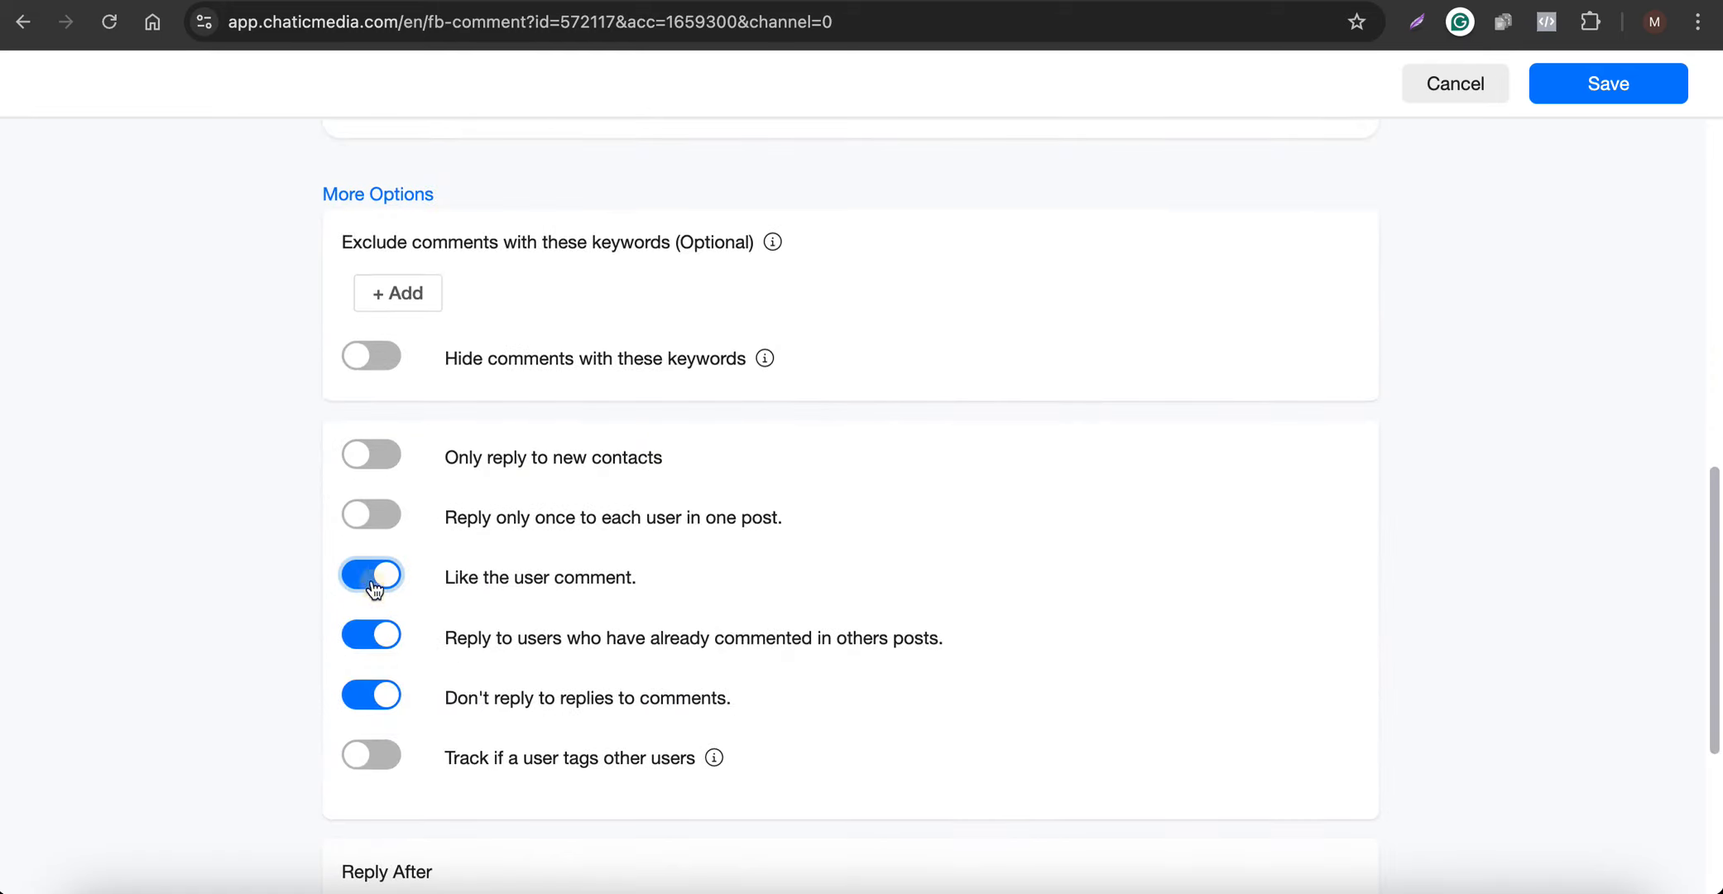
{"action": "scroll", "coordinate": [586, 612], "scroll_direction": "down", "scroll_amount": 3}
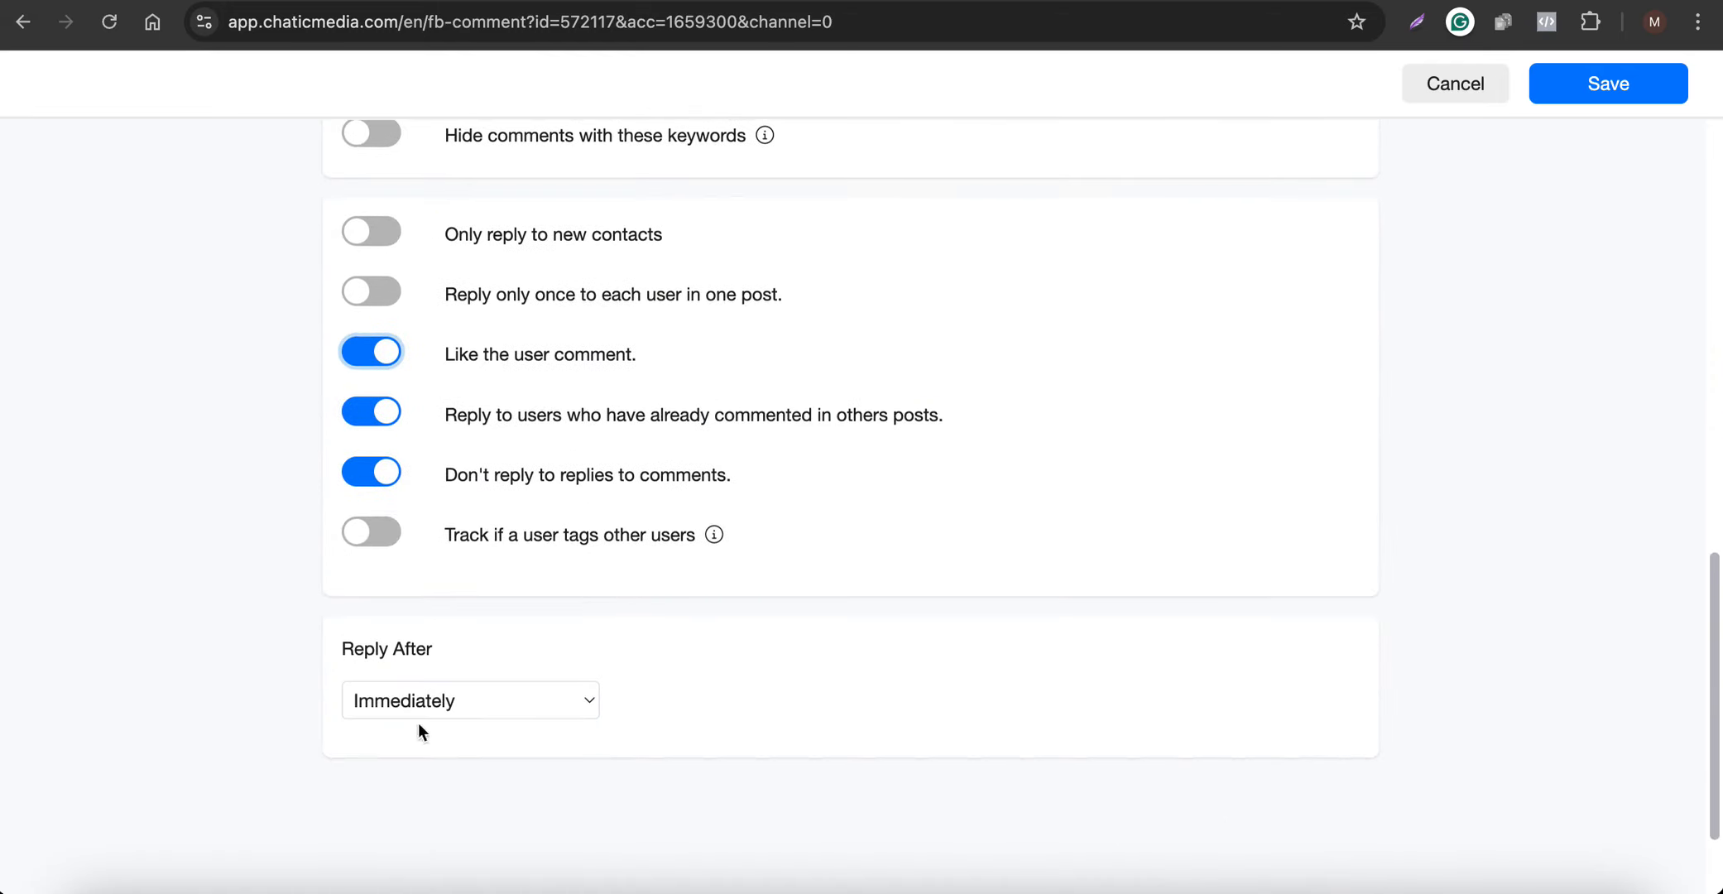
{"action": "left_click", "coordinate": [469, 706]}
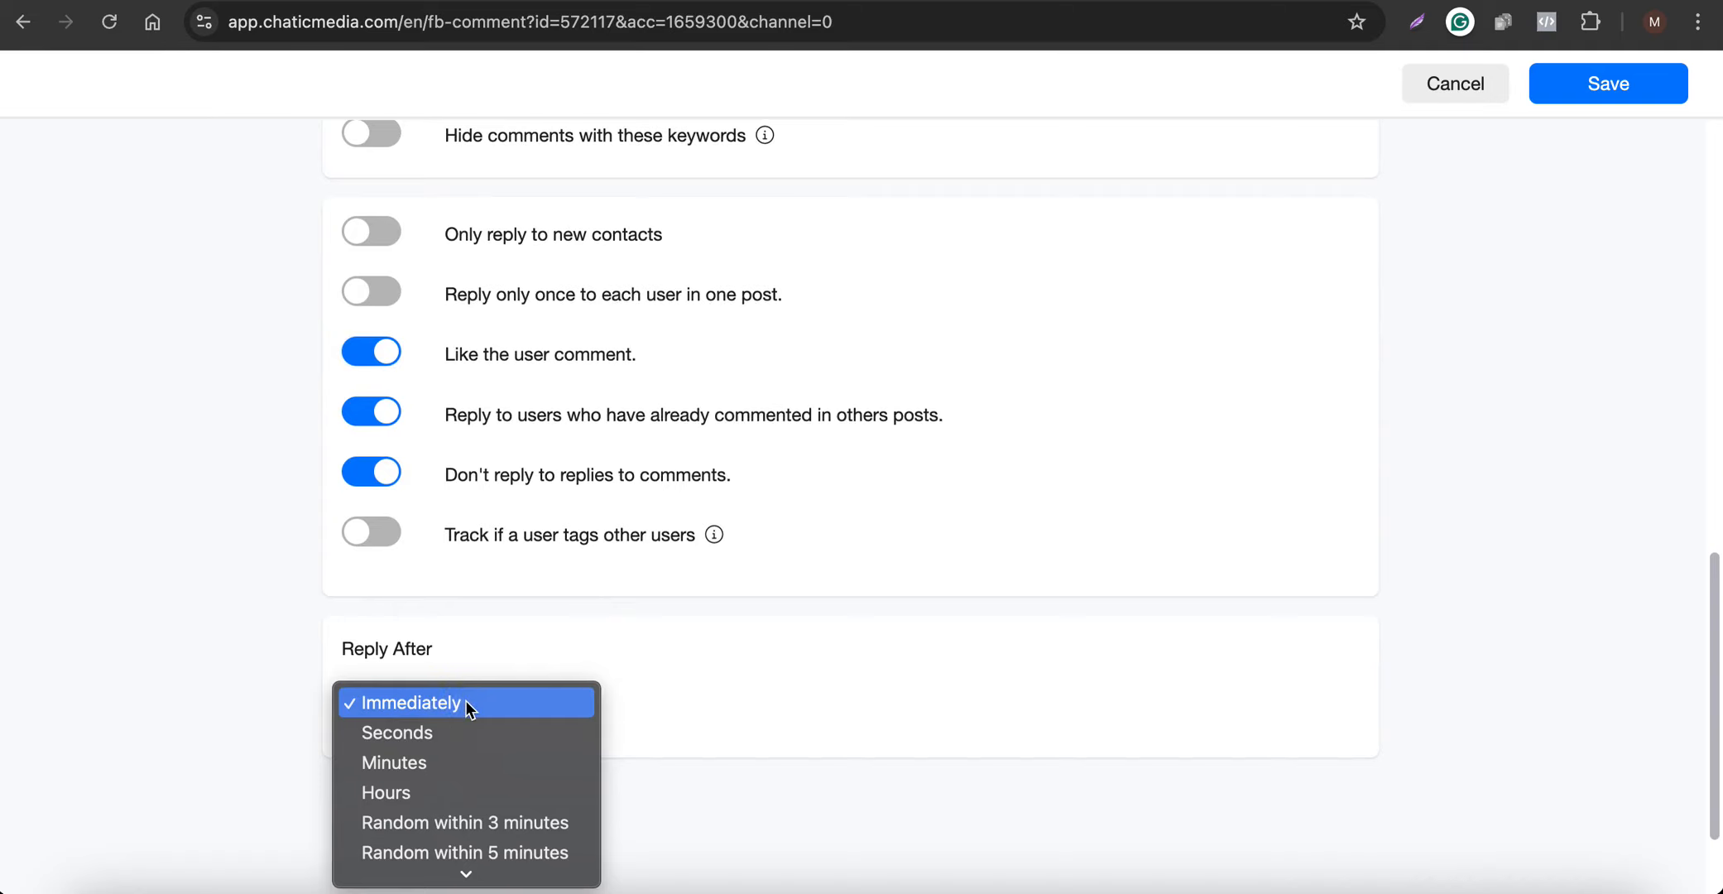
{"action": "left_click", "coordinate": [489, 709]}
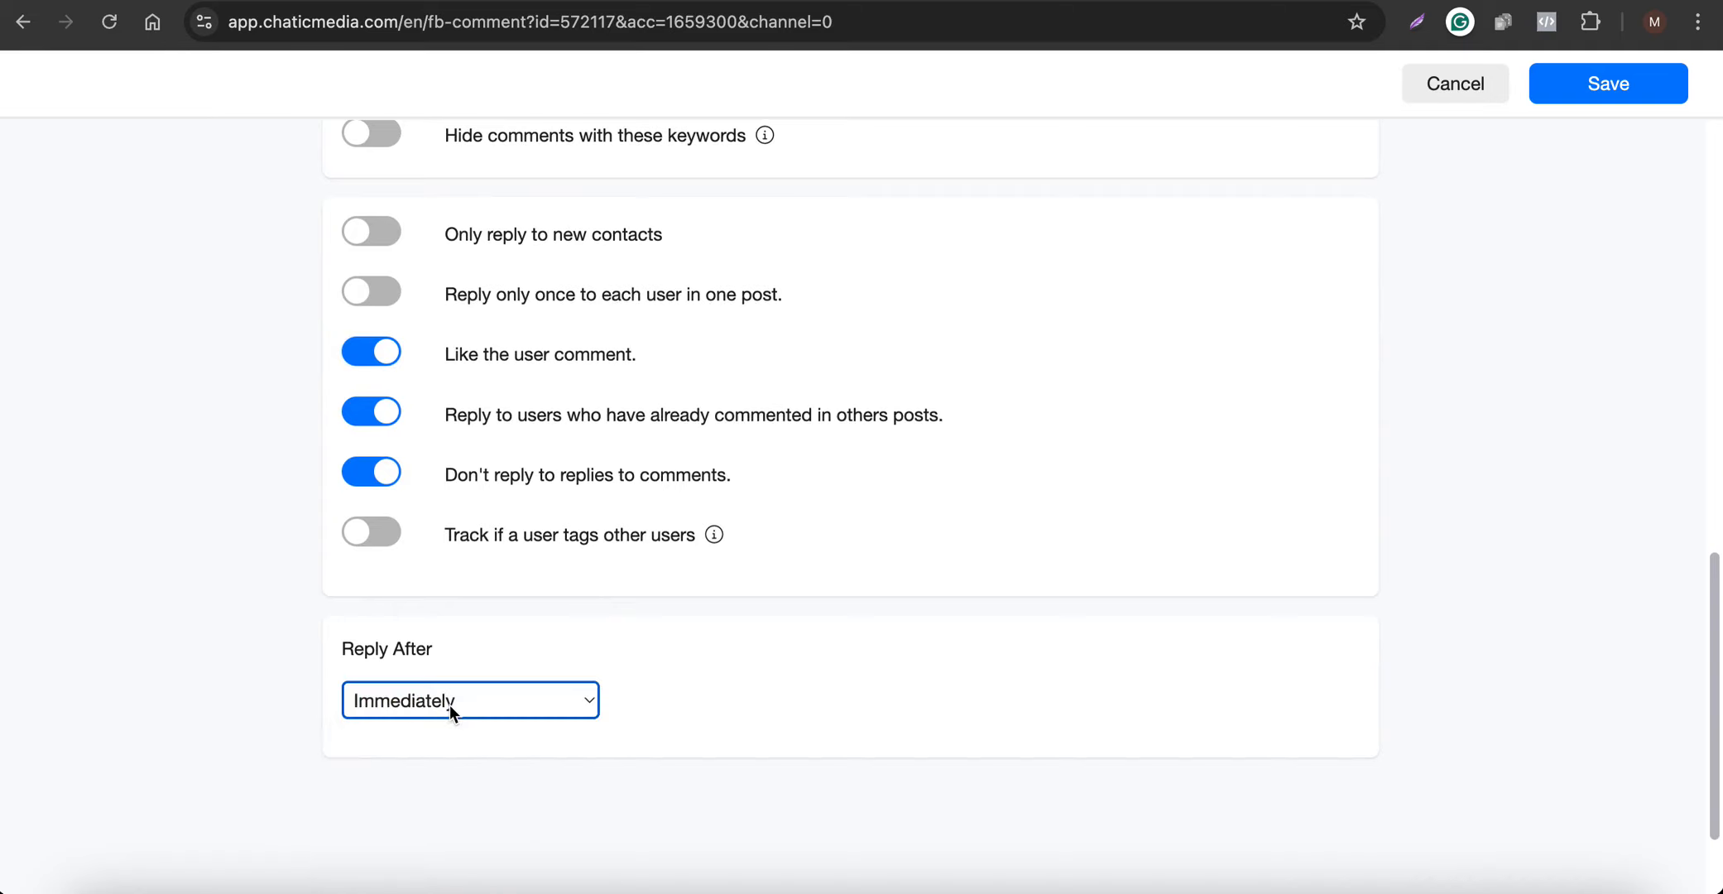
Step: Save the comment automation and activate All Purpose Cleaning Spray in the automations list
{"action": "scroll", "coordinate": [1458, 305], "scroll_direction": "up", "scroll_amount": 7}
{"action": "left_click", "coordinate": [1594, 89]}
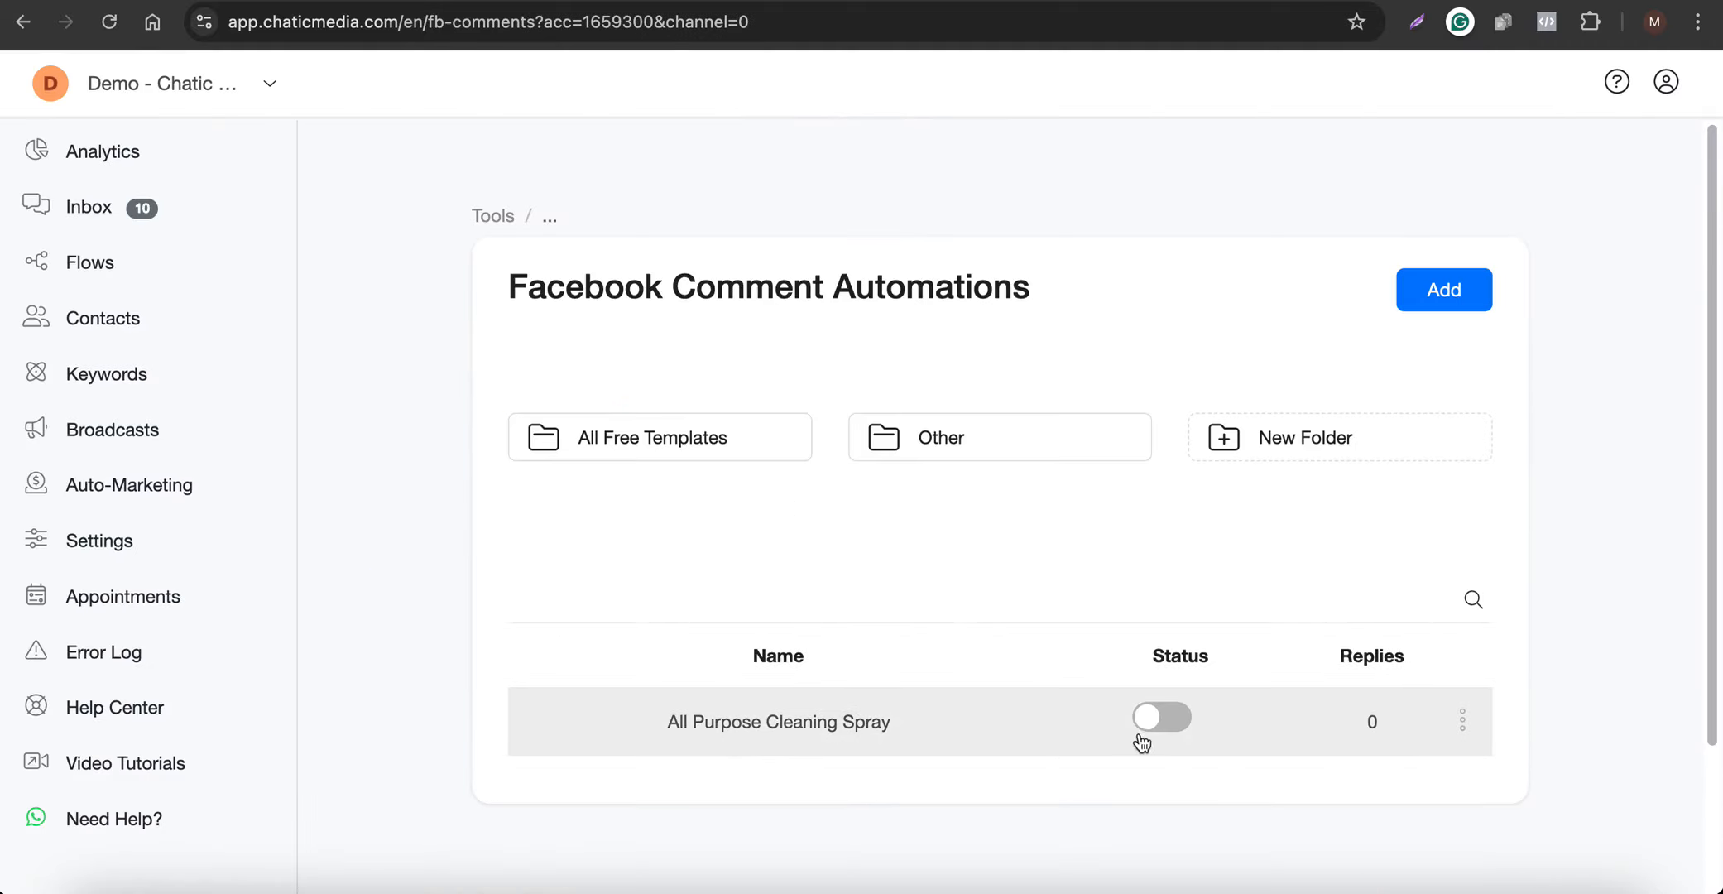
{"action": "left_click", "coordinate": [1163, 719]}
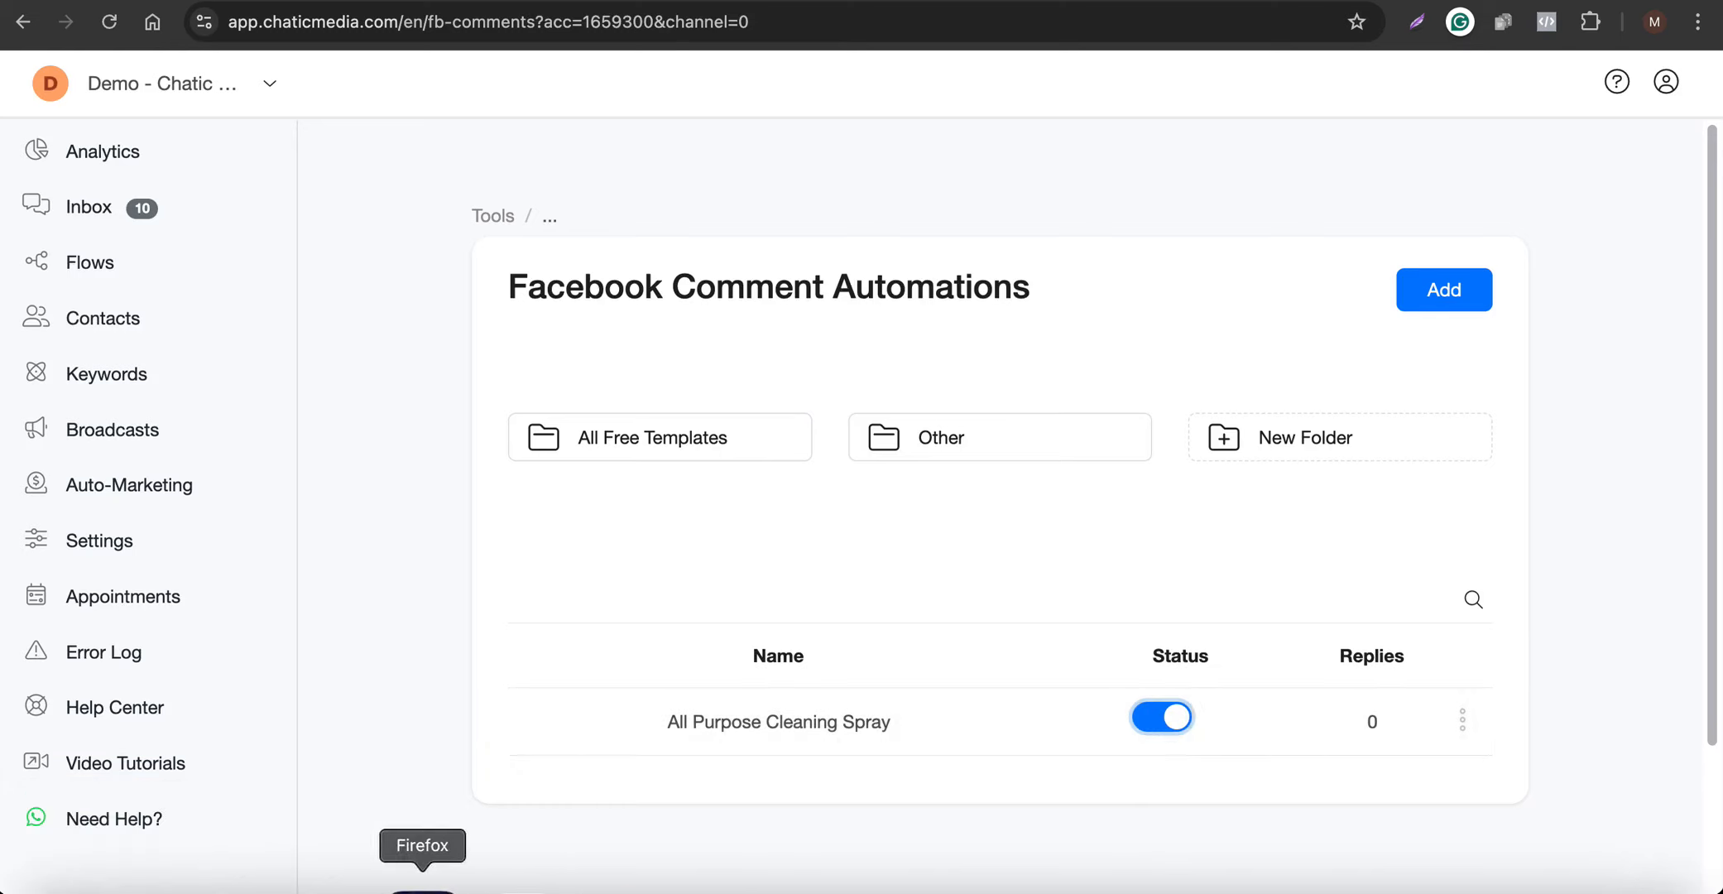
Step: Check the Demo - Chatic Media Facebook page in Firefox against the Messenger channel on the Chatic Media dashboard in Chrome
{"action": "left_click", "coordinate": [423, 888]}
{"action": "scroll", "coordinate": [560, 621], "scroll_direction": "down", "scroll_amount": 2}
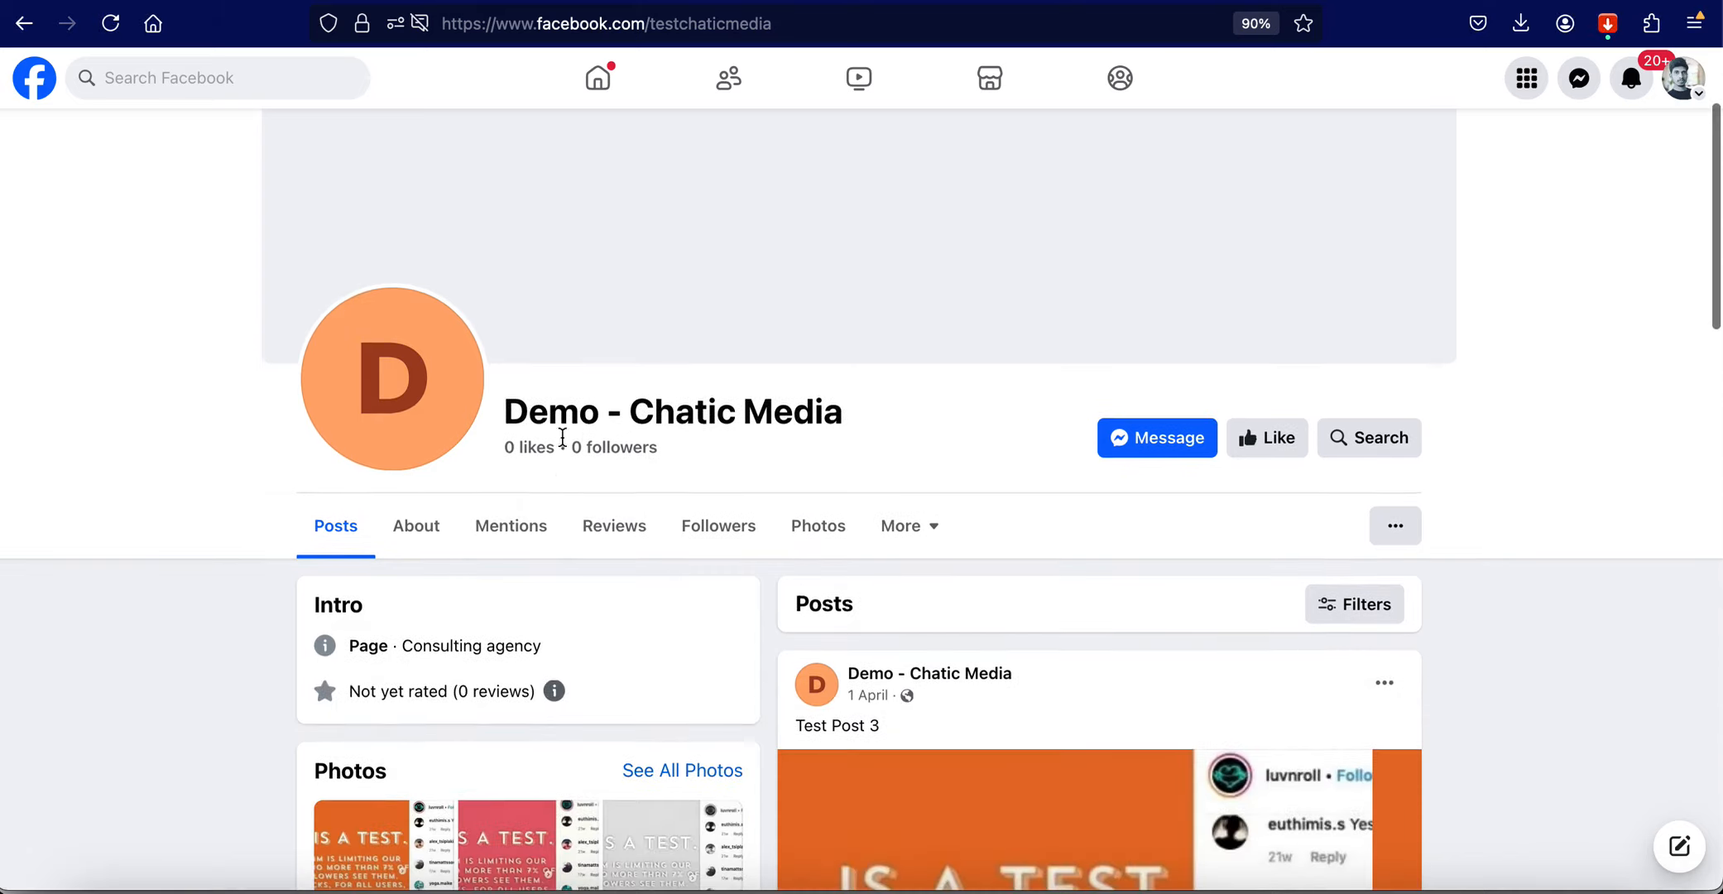
{"action": "triple_click", "coordinate": [517, 410]}
{"action": "left_click", "coordinate": [334, 885]}
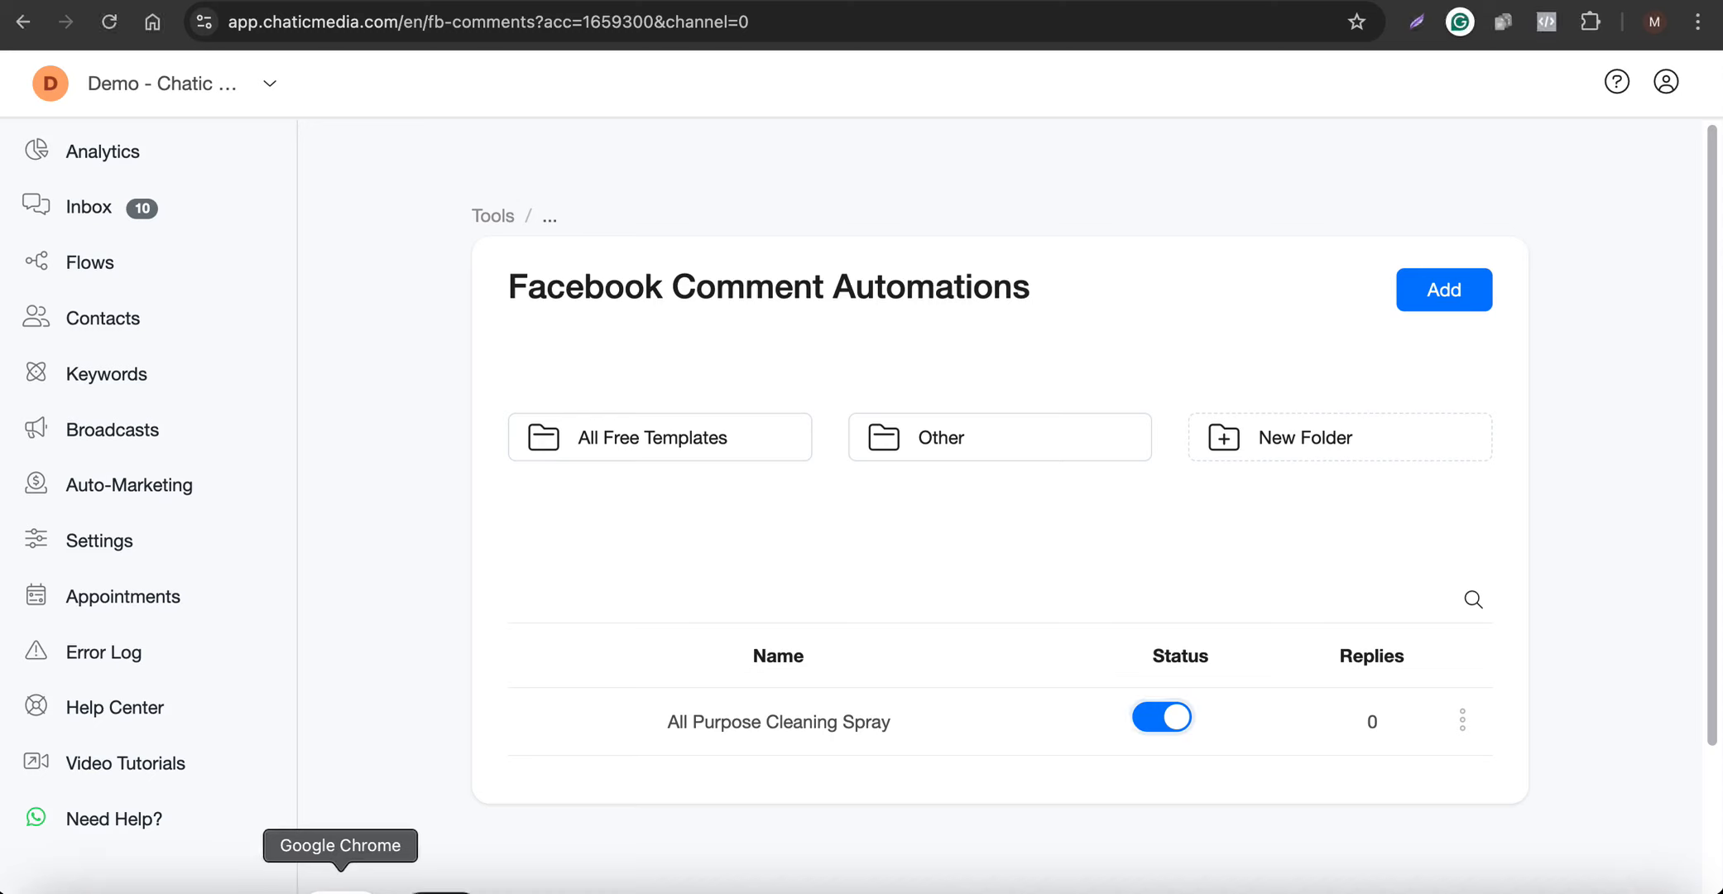
{"action": "left_click", "coordinate": [153, 33]}
{"action": "left_click", "coordinate": [522, 513]}
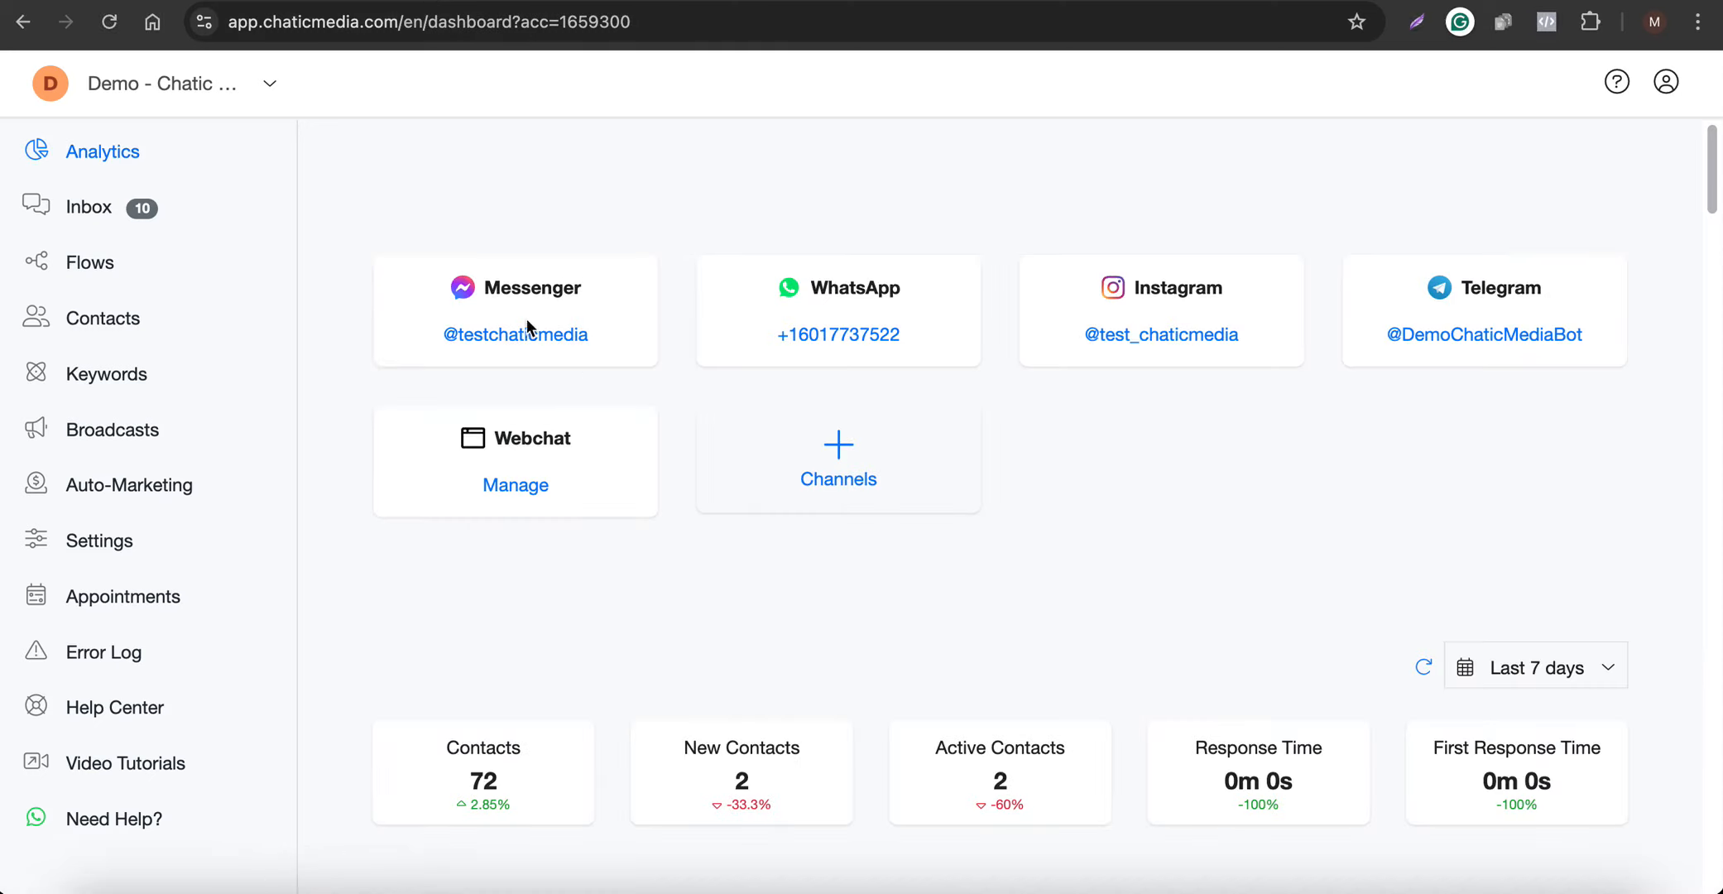
Step: Switch to the Demo - Chatic Media Facebook page in Firefox and post the comment "cleaning spray" on Test post 2
{"action": "left_click", "coordinate": [418, 877]}
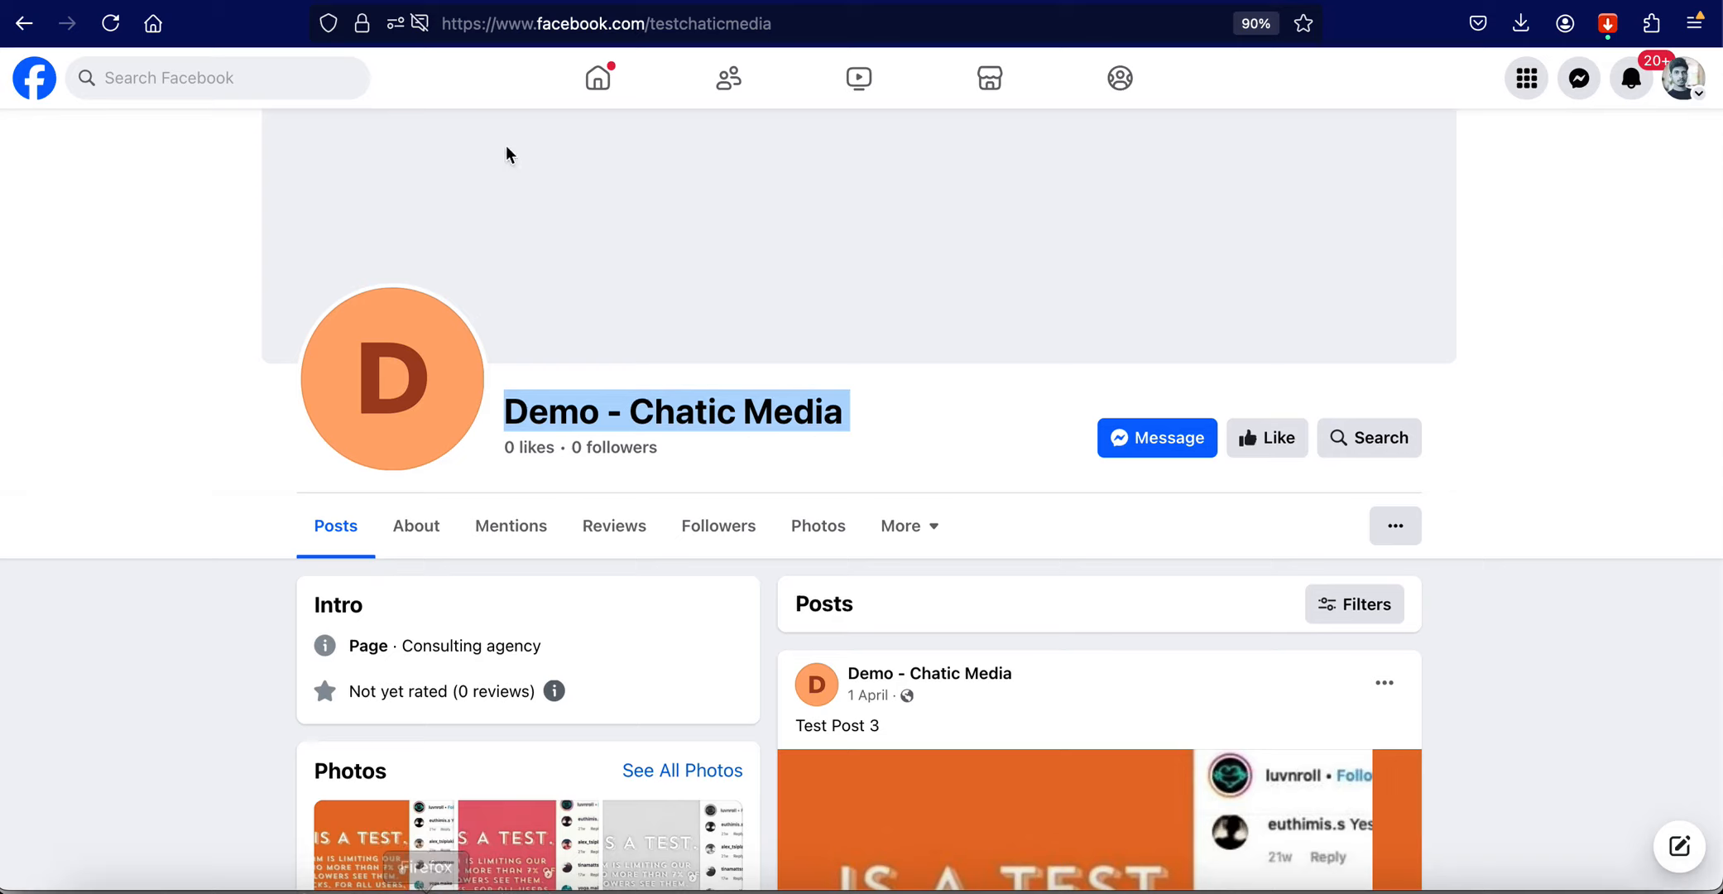
{"action": "scroll", "coordinate": [1075, 497], "scroll_direction": "down", "scroll_amount": 10}
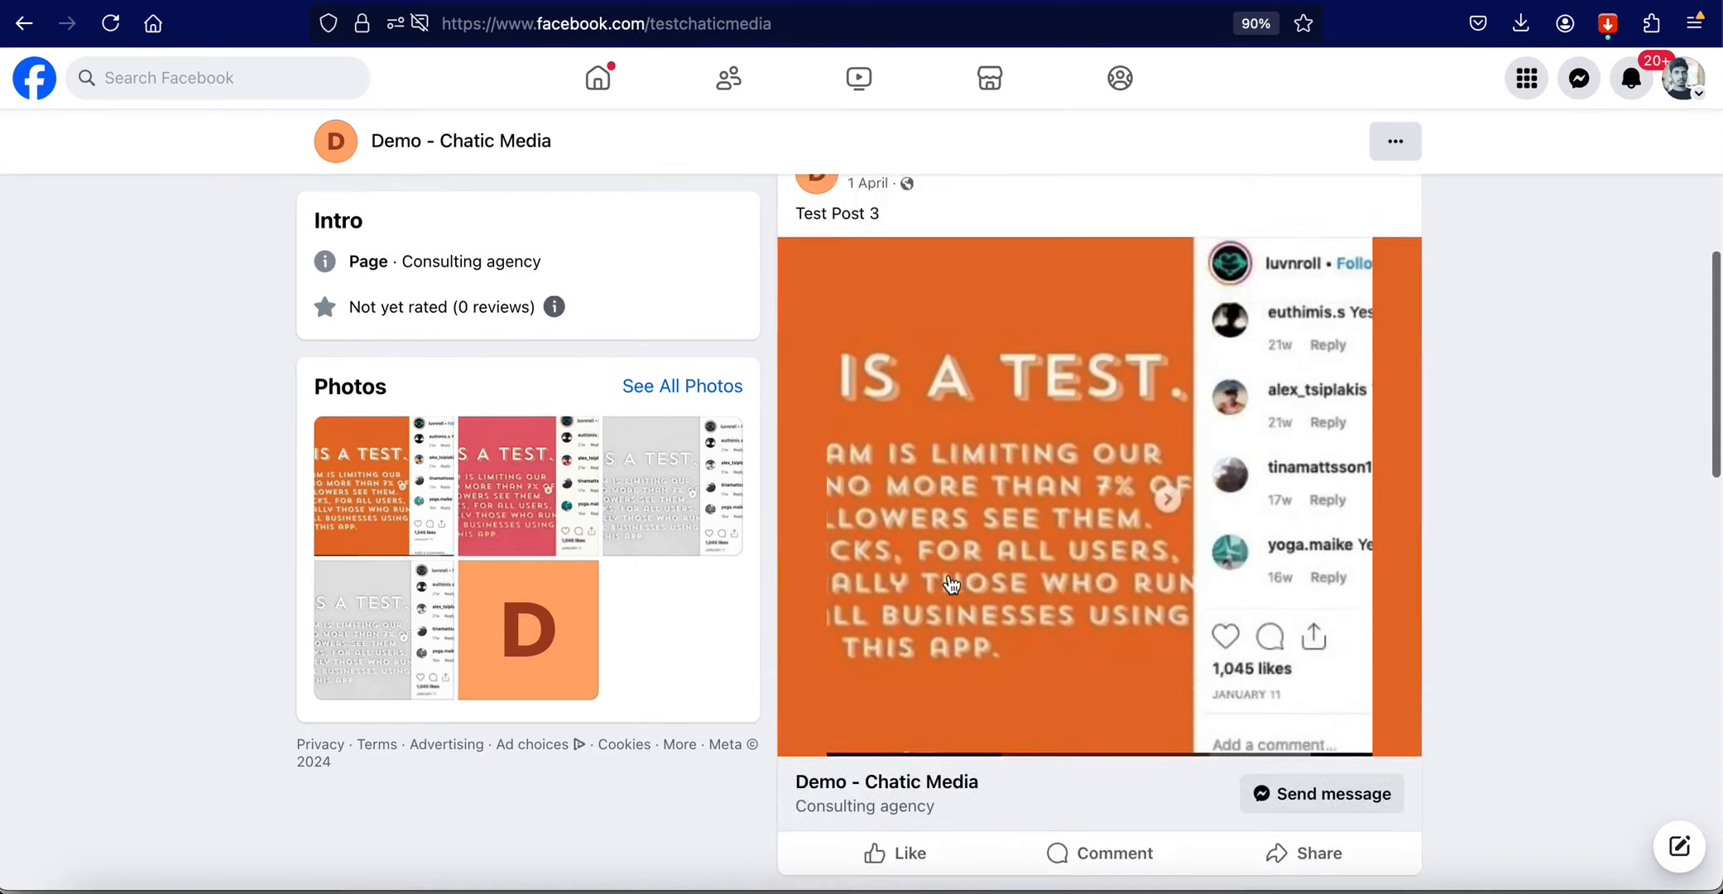
{"action": "scroll", "coordinate": [1156, 555], "scroll_direction": "down", "scroll_amount": 4}
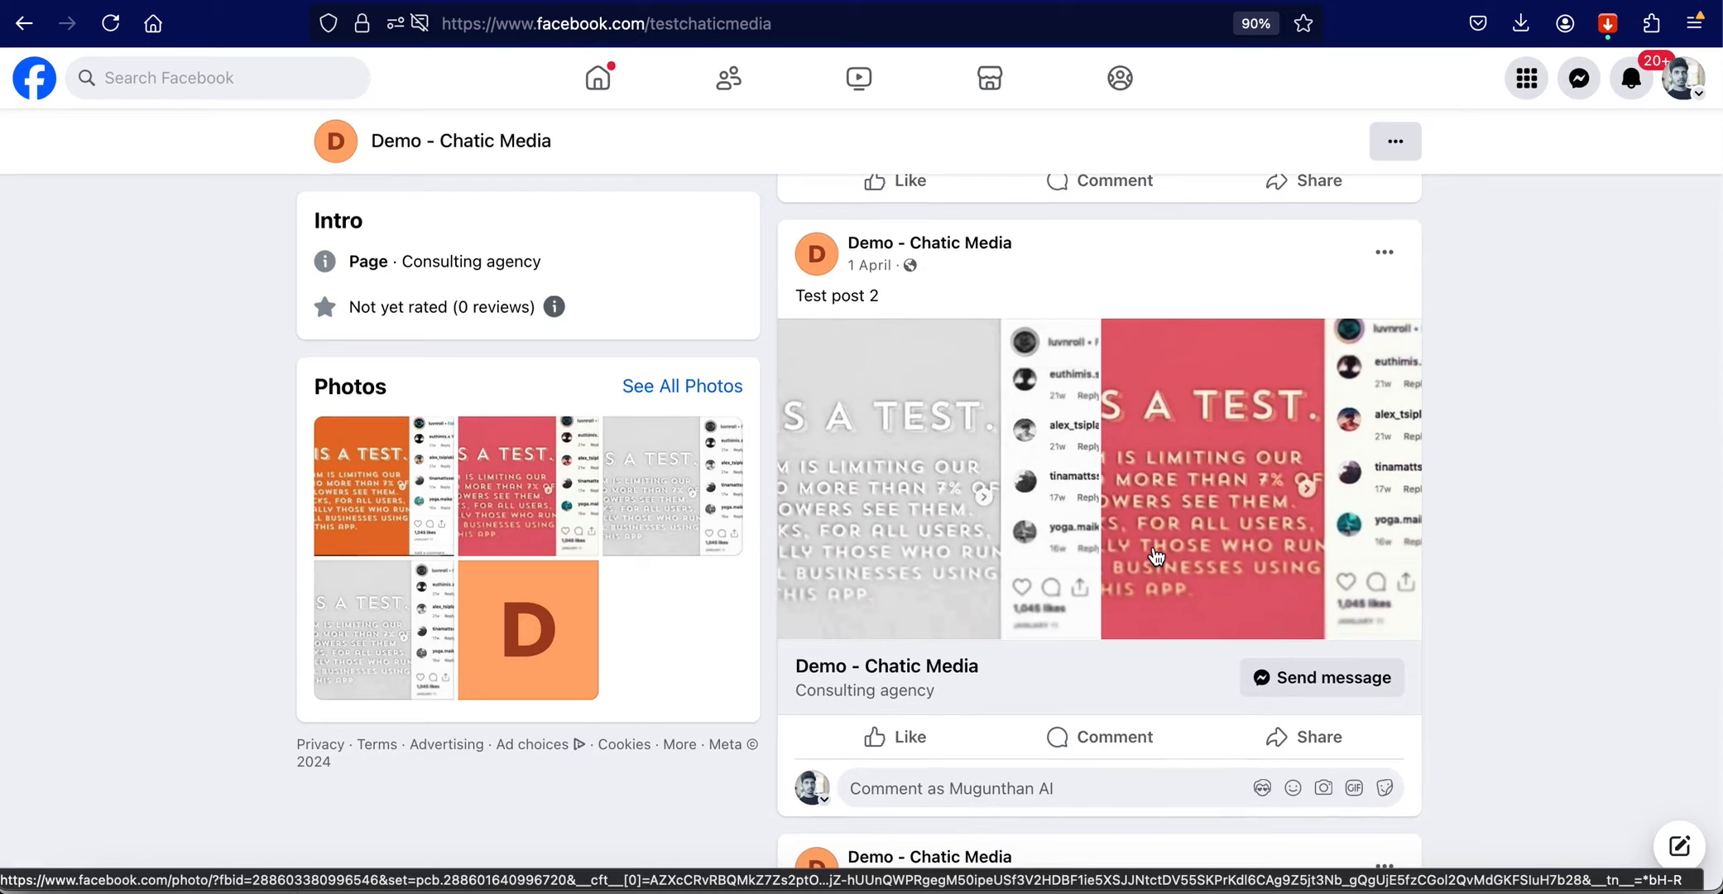
{"action": "scroll", "coordinate": [1156, 555], "scroll_direction": "down", "scroll_amount": 10}
{"action": "scroll", "coordinate": [1156, 554], "scroll_direction": "up", "scroll_amount": 20}
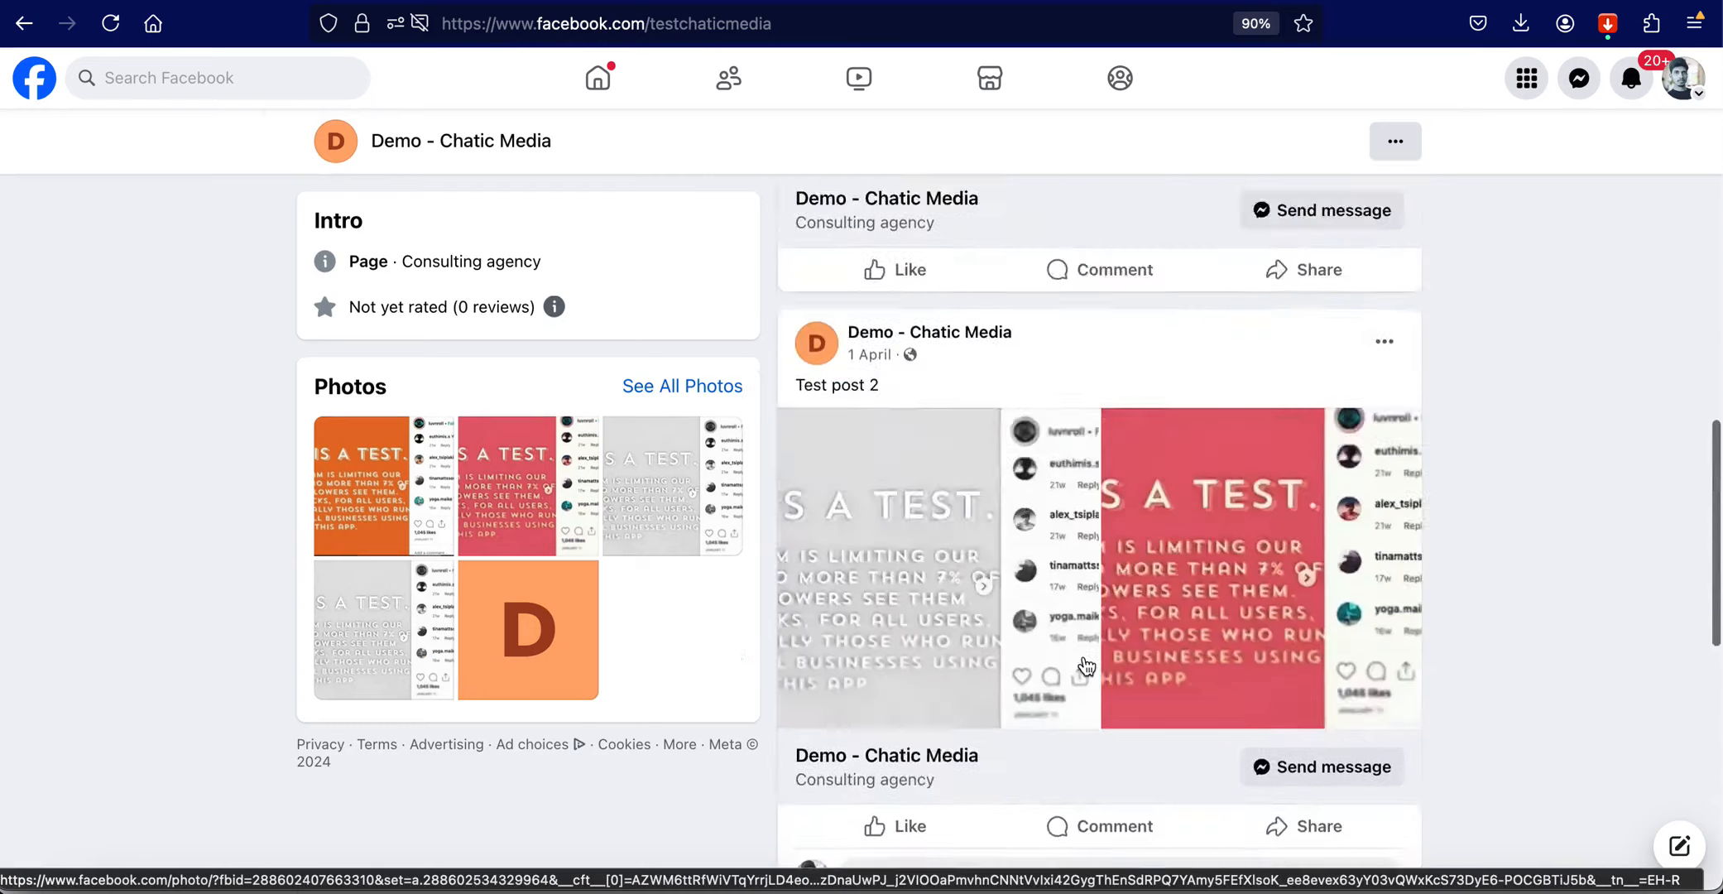
{"action": "scroll", "coordinate": [1158, 527], "scroll_direction": "down", "scroll_amount": 20}
{"action": "scroll", "coordinate": [1019, 702], "scroll_direction": "up", "scroll_amount": 10}
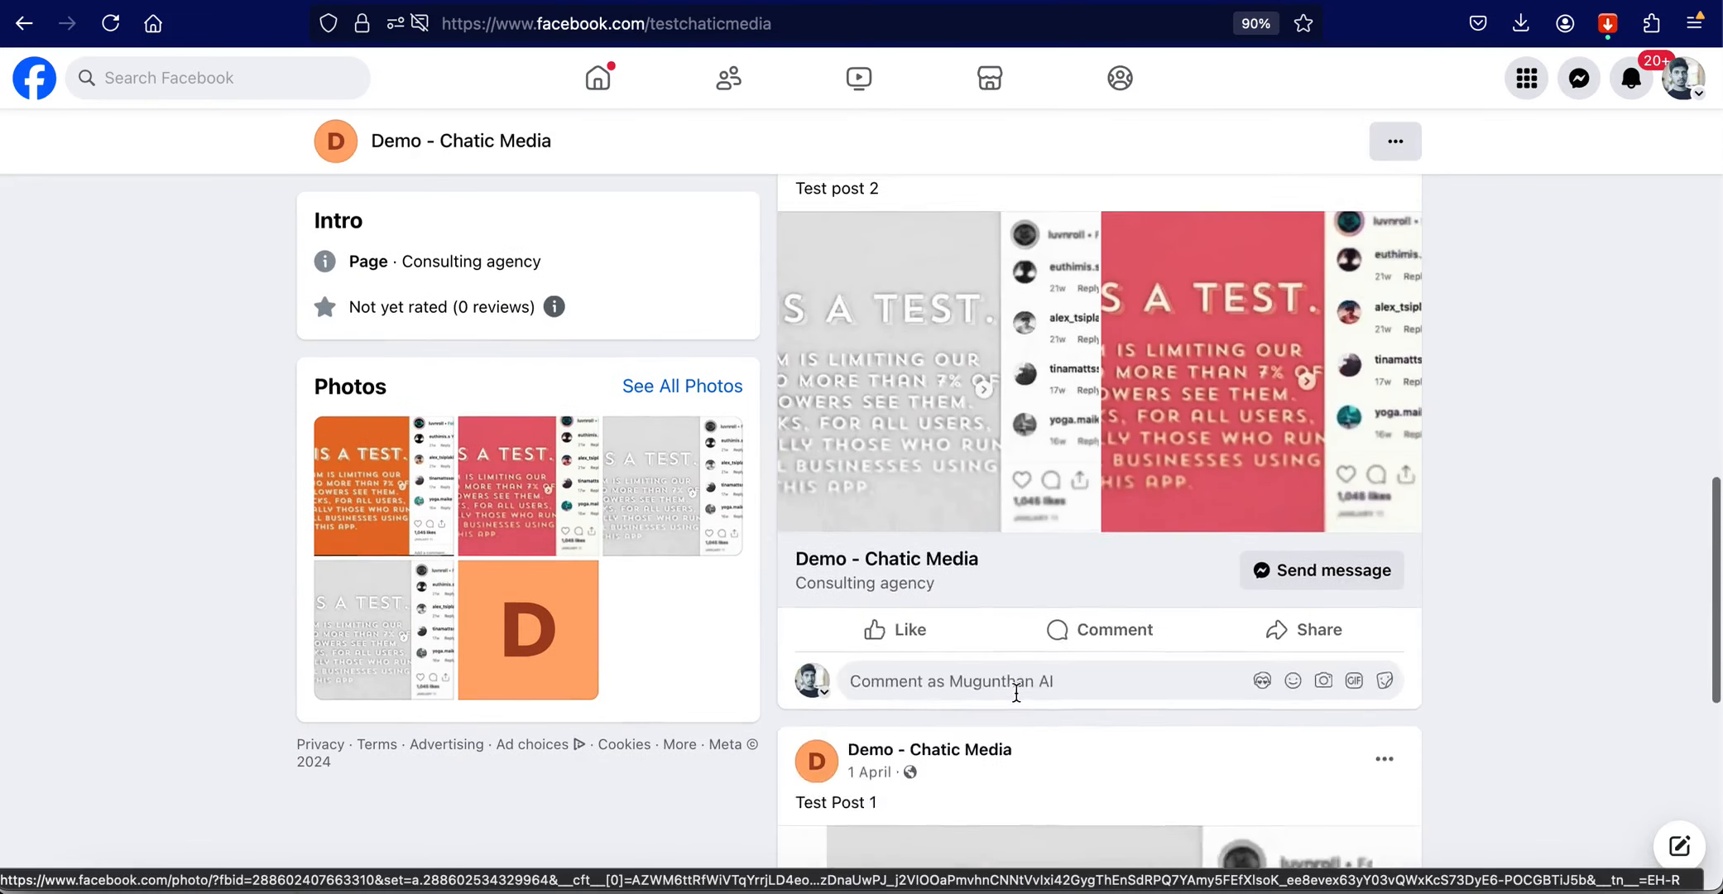
{"action": "left_click", "coordinate": [935, 745]}
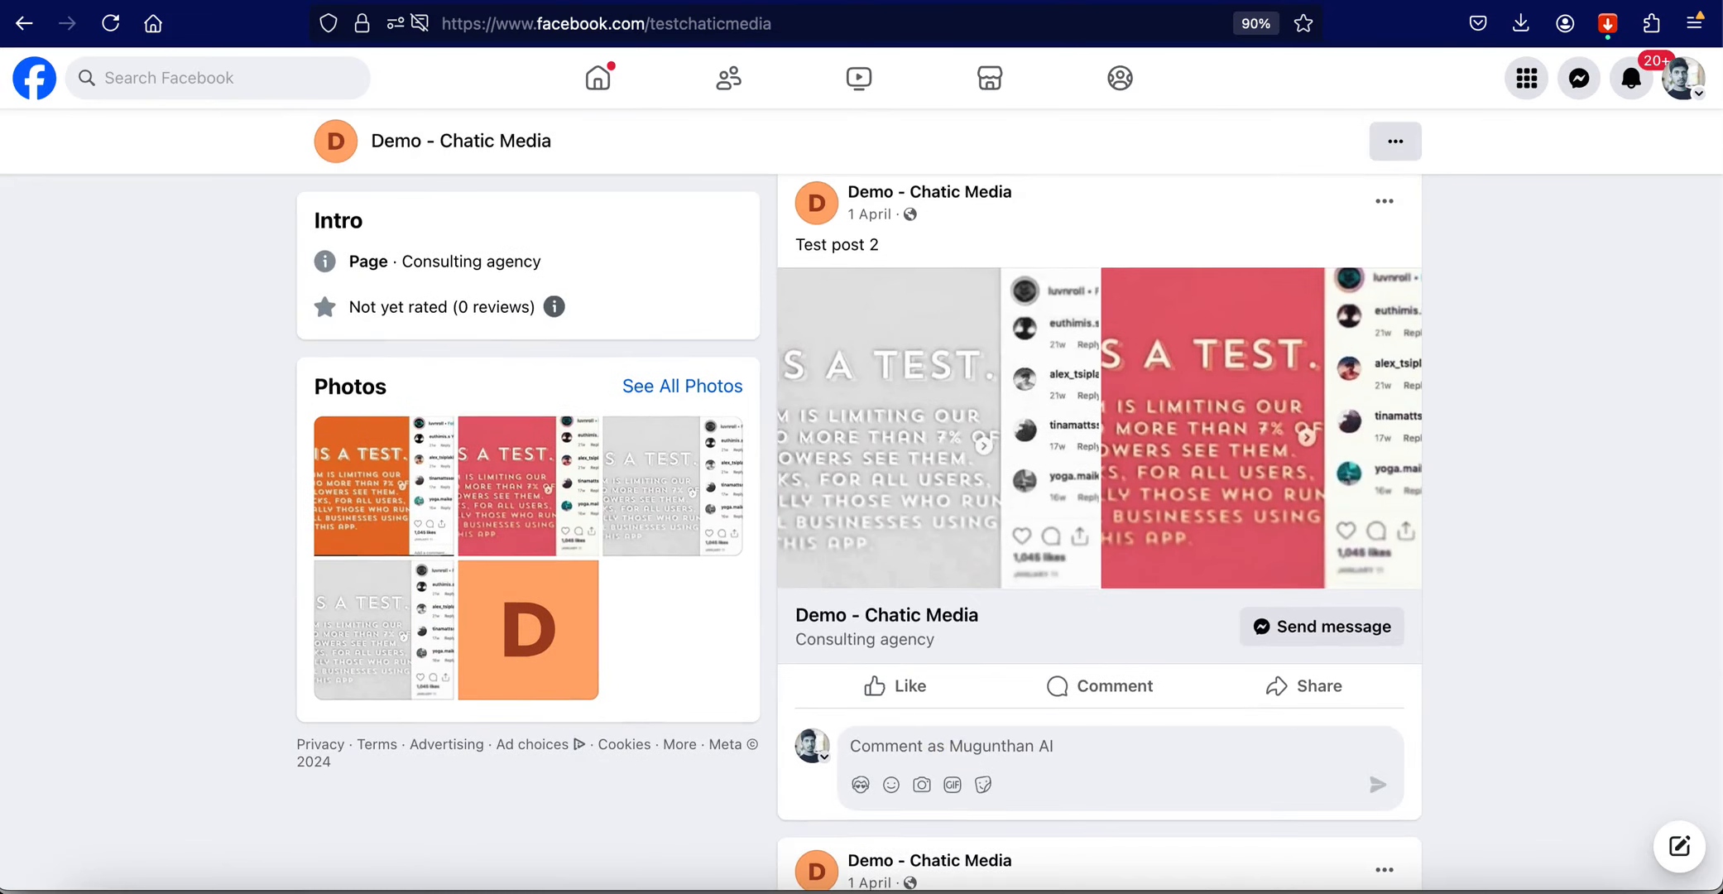
{"action": "type", "text": "cleaning spray"}
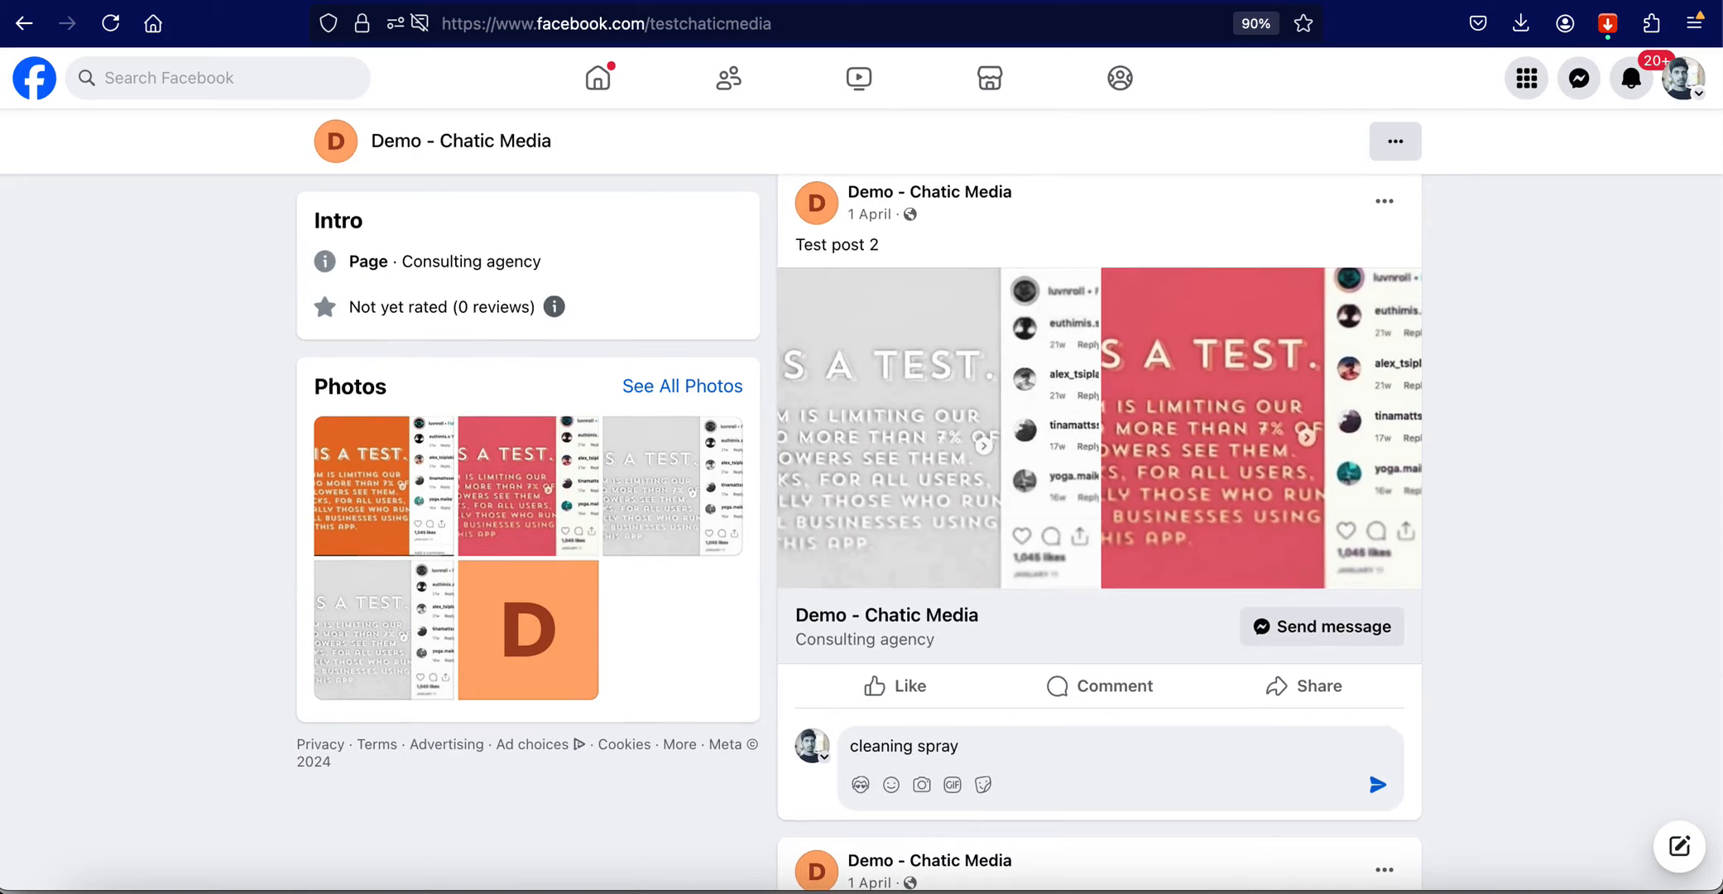
{"action": "key", "text": "Return"}
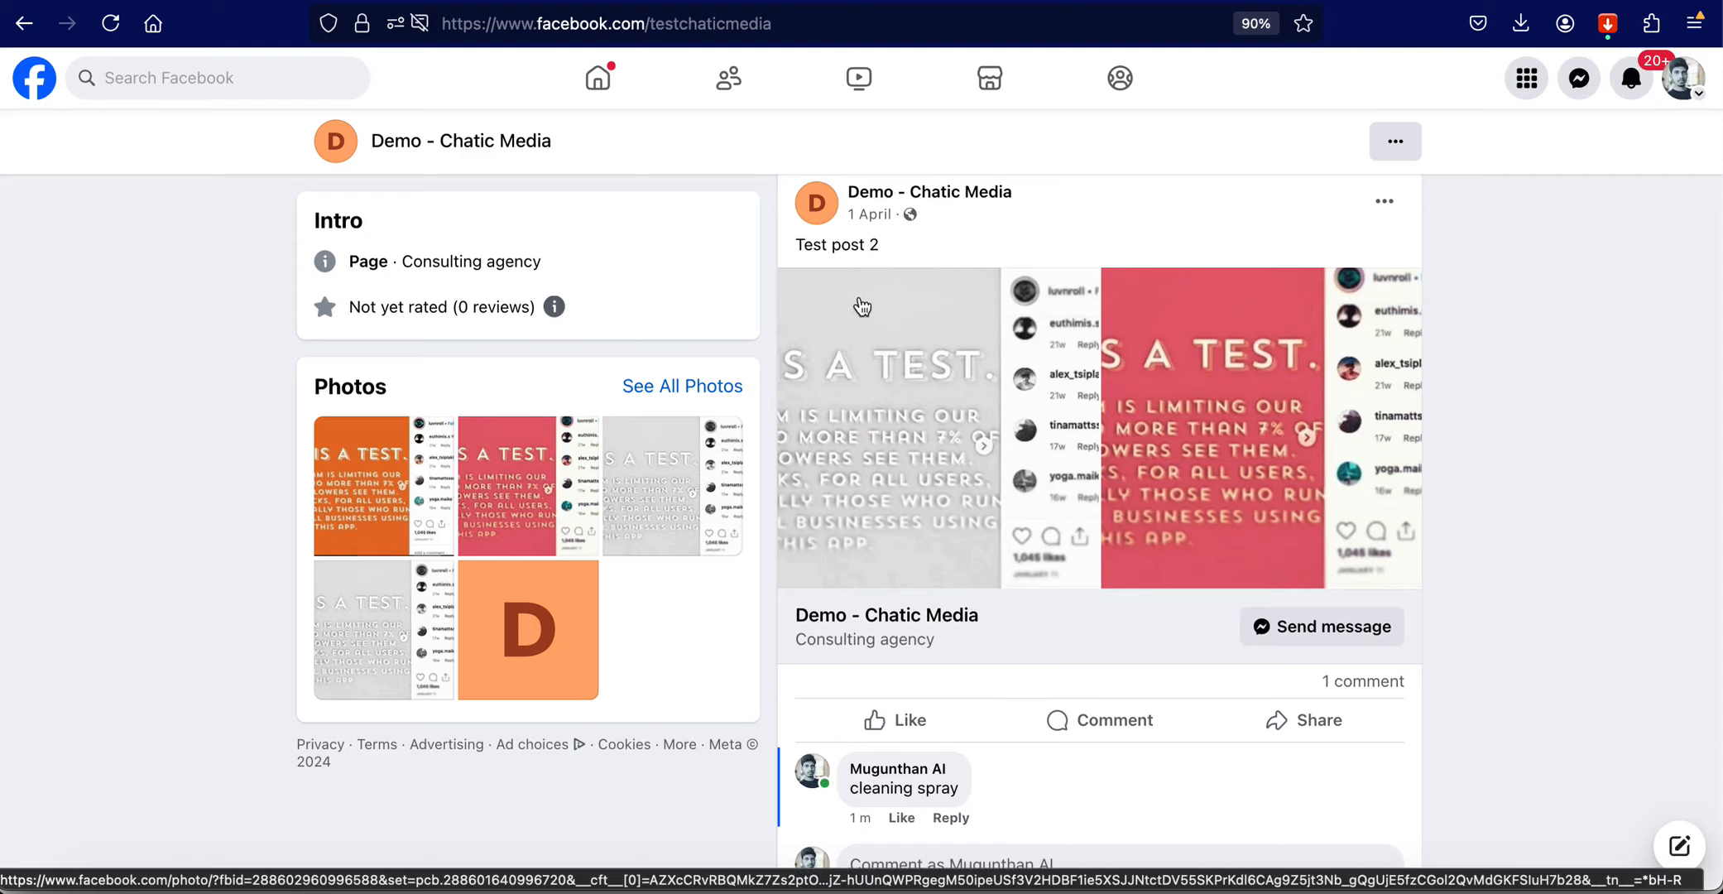
Step: Review the automated Messenger reply for All Purpose Cleaning Spray and check its Buy Now! link, returning to the Facebook page
{"action": "left_click_drag", "start_coordinate": [897, 248], "coordinate": [790, 248]}
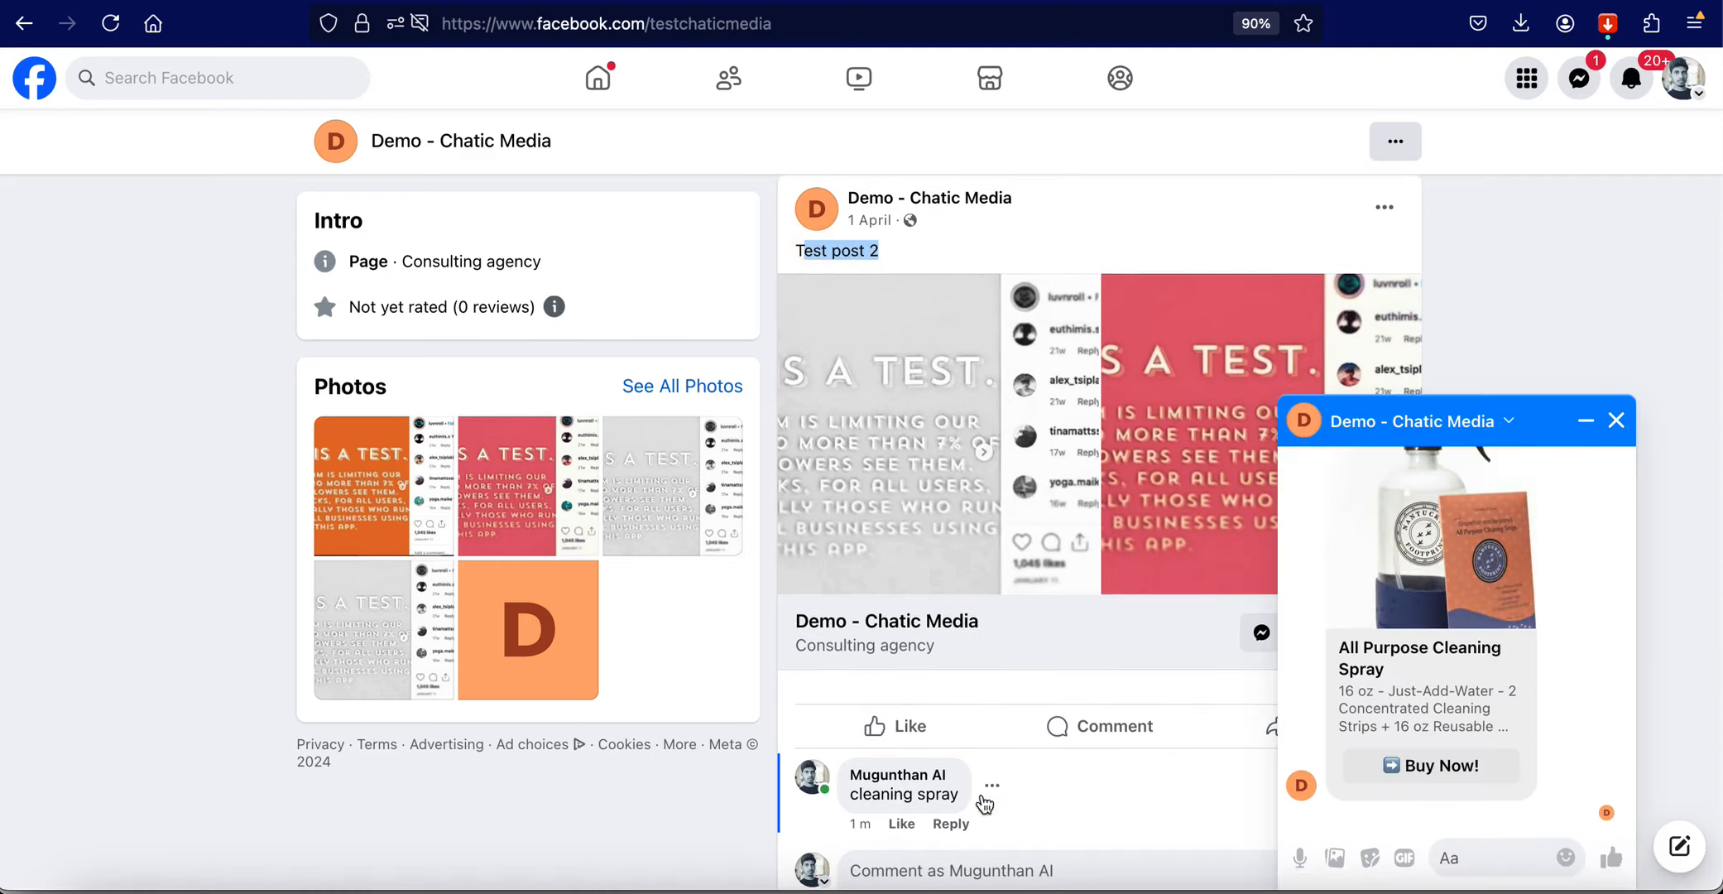
{"action": "scroll", "coordinate": [1464, 662], "scroll_direction": "up", "scroll_amount": 3}
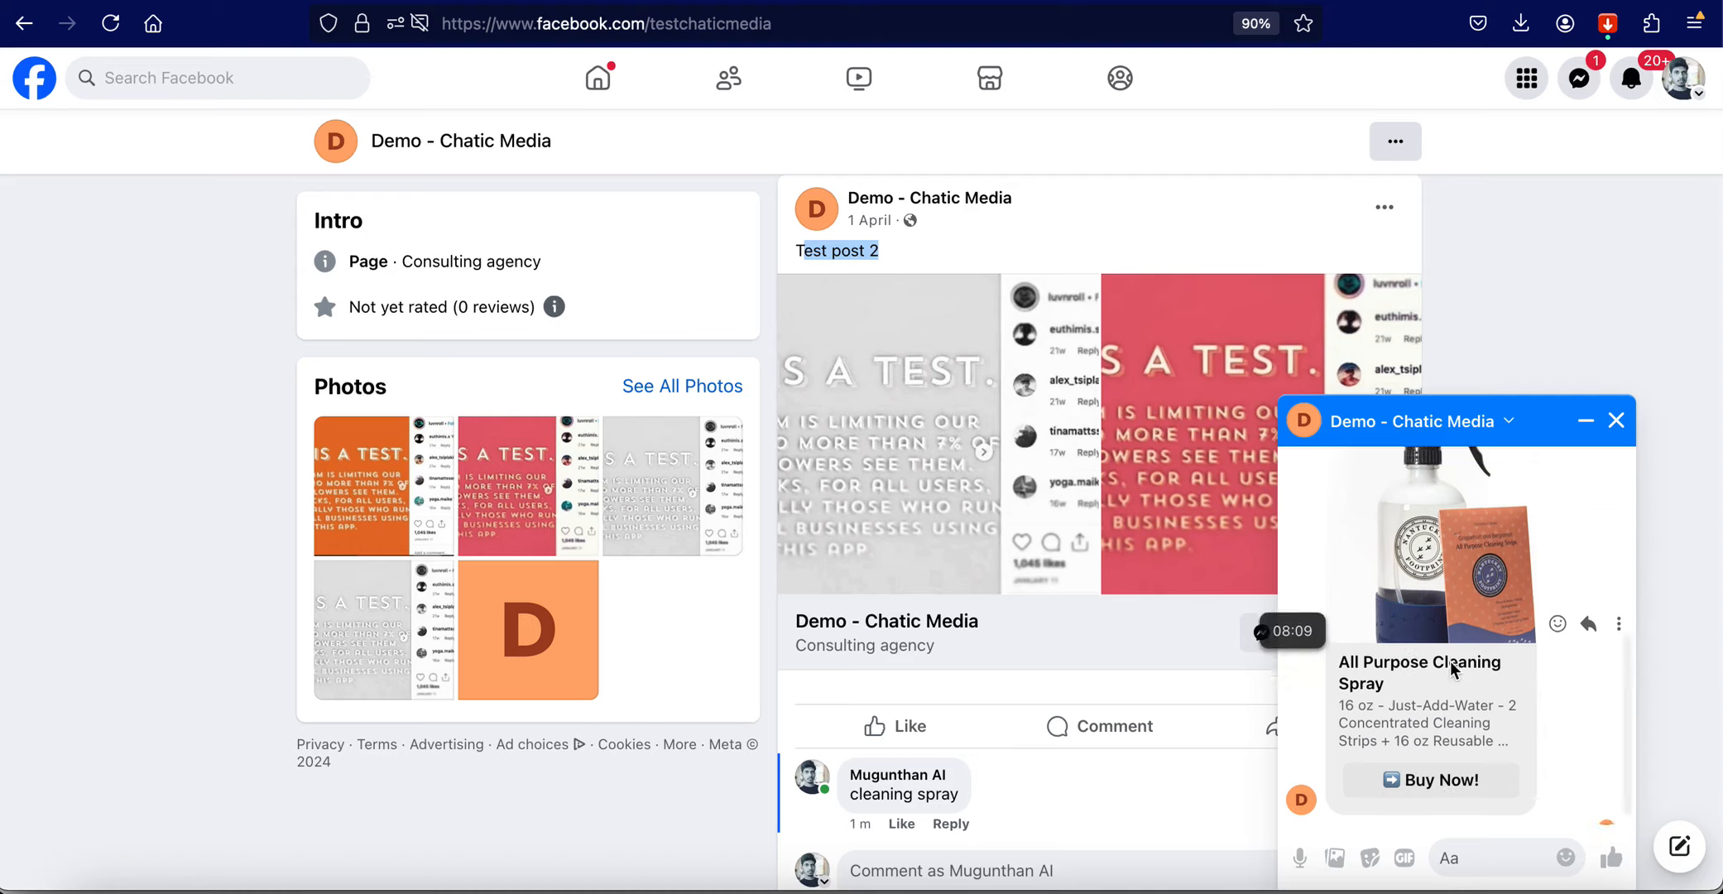
{"action": "scroll", "coordinate": [1454, 671], "scroll_direction": "up", "scroll_amount": 1}
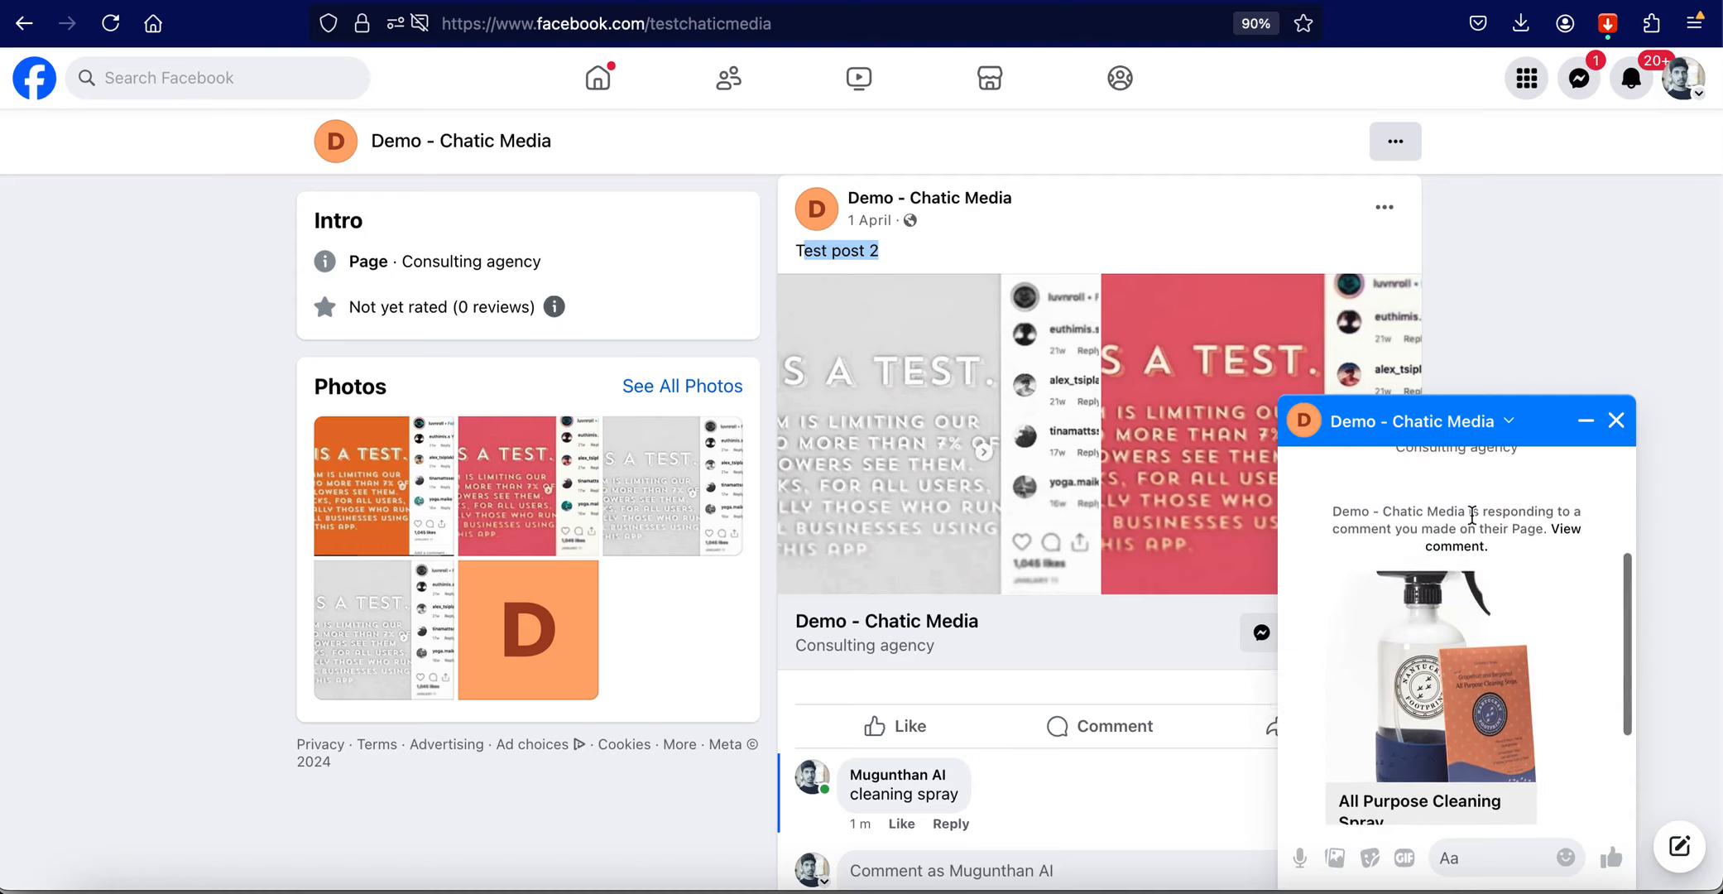
{"action": "left_click_drag", "start_coordinate": [1400, 533], "coordinate": [1544, 529]}
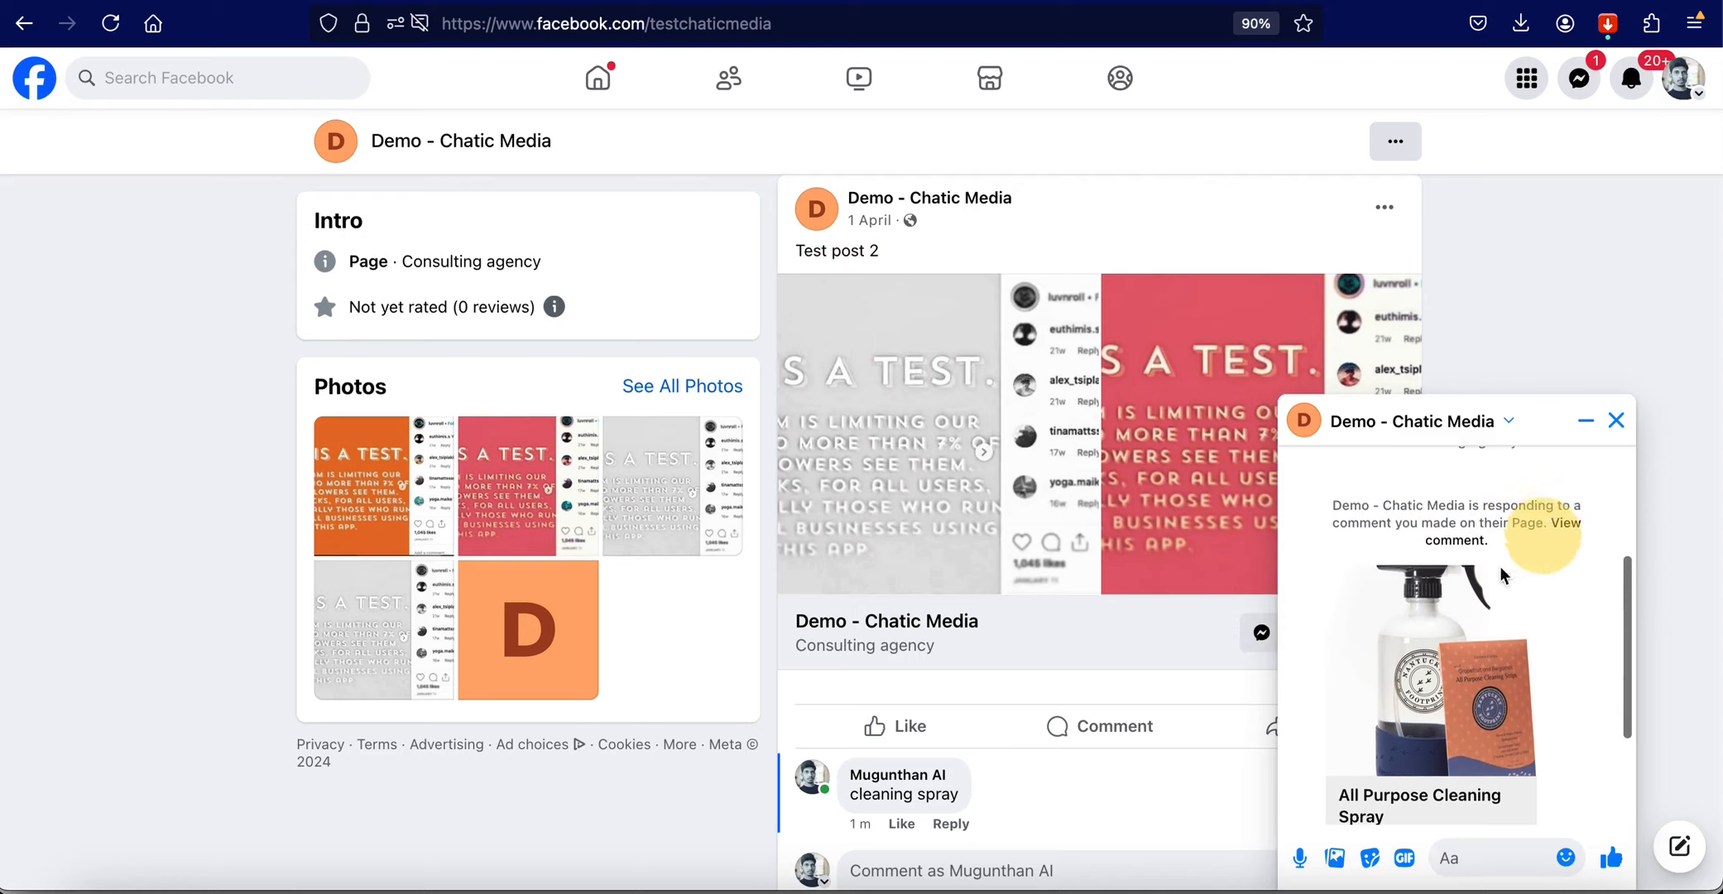
{"action": "scroll", "coordinate": [1490, 546], "scroll_direction": "down", "scroll_amount": 2}
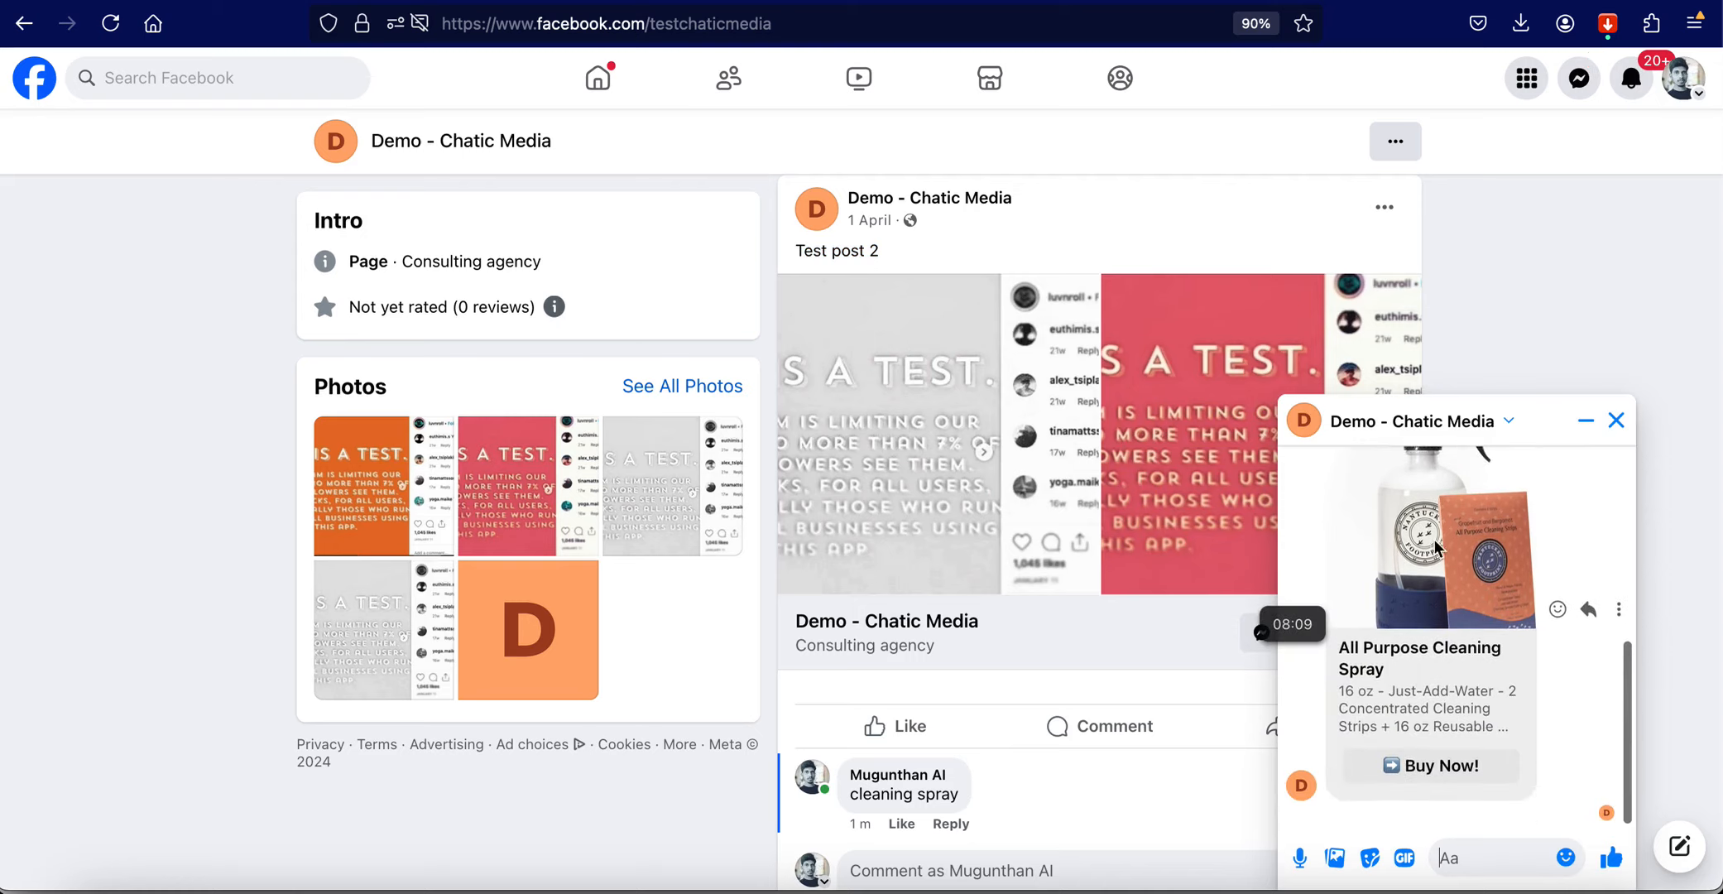
{"action": "mouse_move", "coordinate": [1417, 697]}
{"action": "left_mouse_down"}
{"action": "mouse_move", "coordinate": [1339, 654]}
{"action": "mouse_move", "coordinate": [1472, 715]}
{"action": "left_mouse_up"}
{"action": "left_click", "coordinate": [1426, 713]}
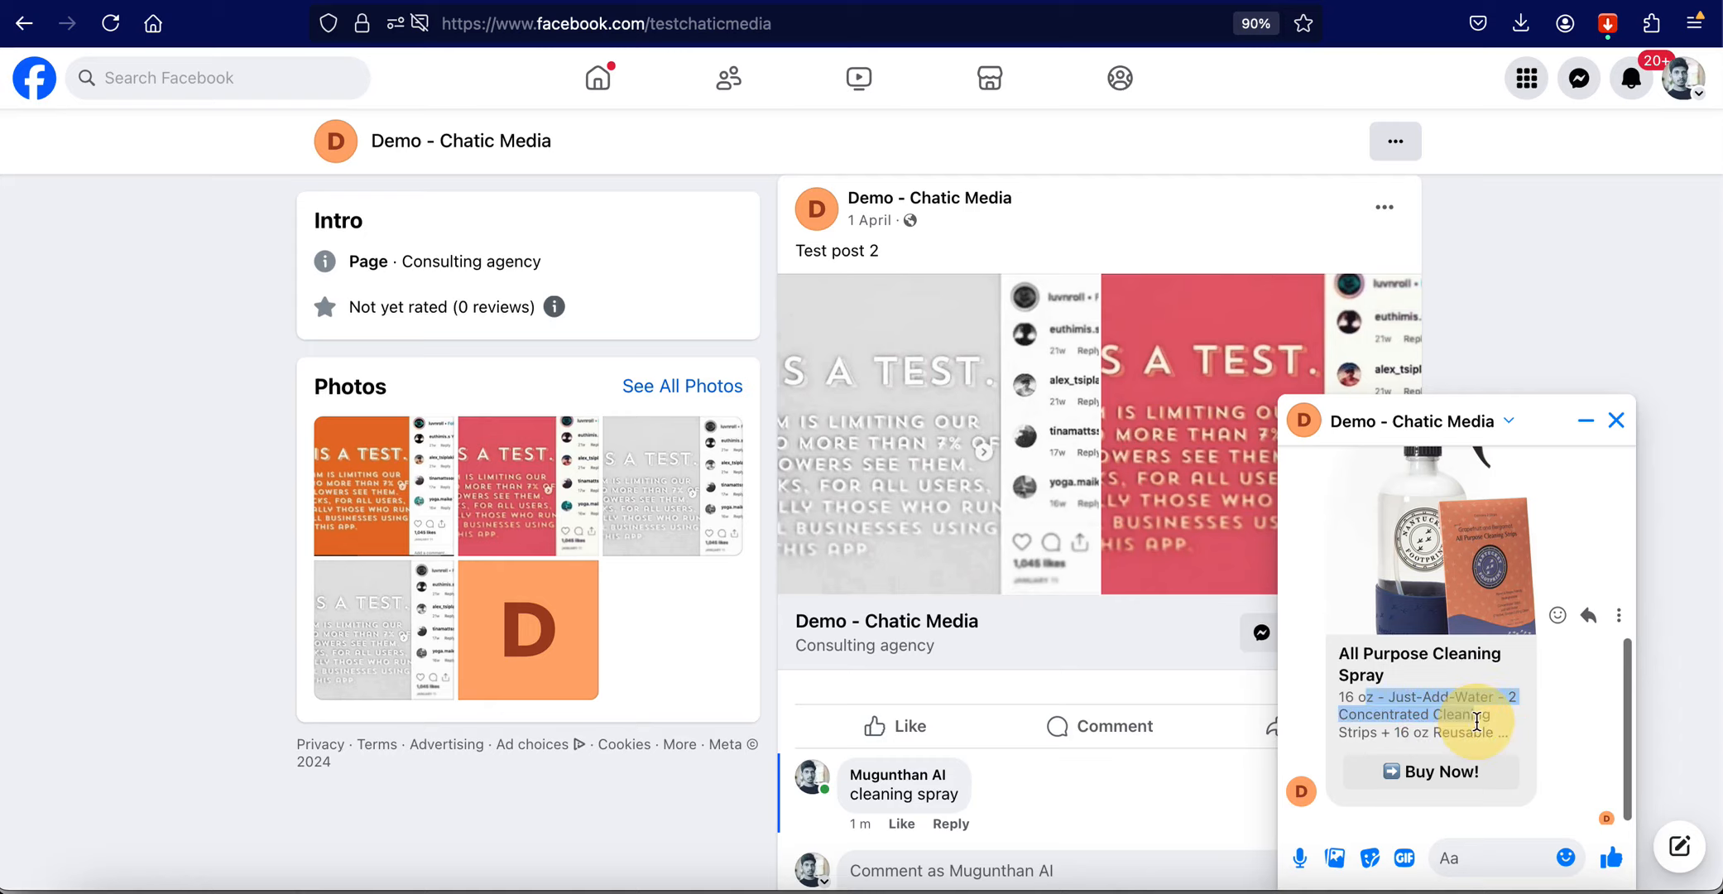
{"action": "left_click", "coordinate": [1437, 771]}
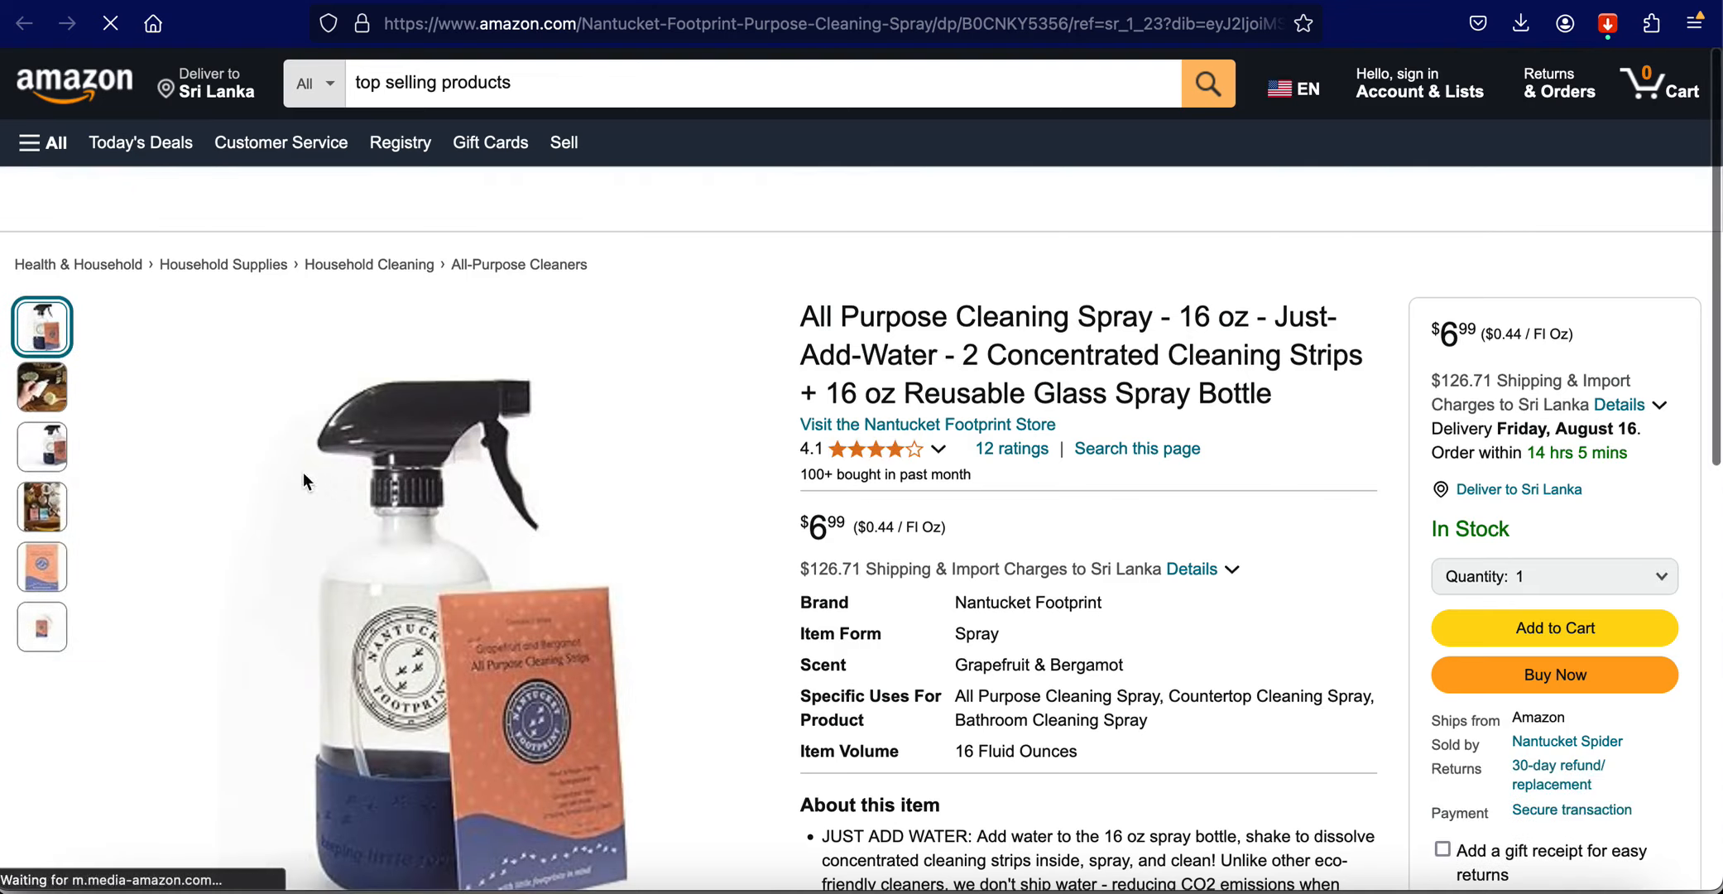
{"action": "left_click", "coordinate": [304, 3]}
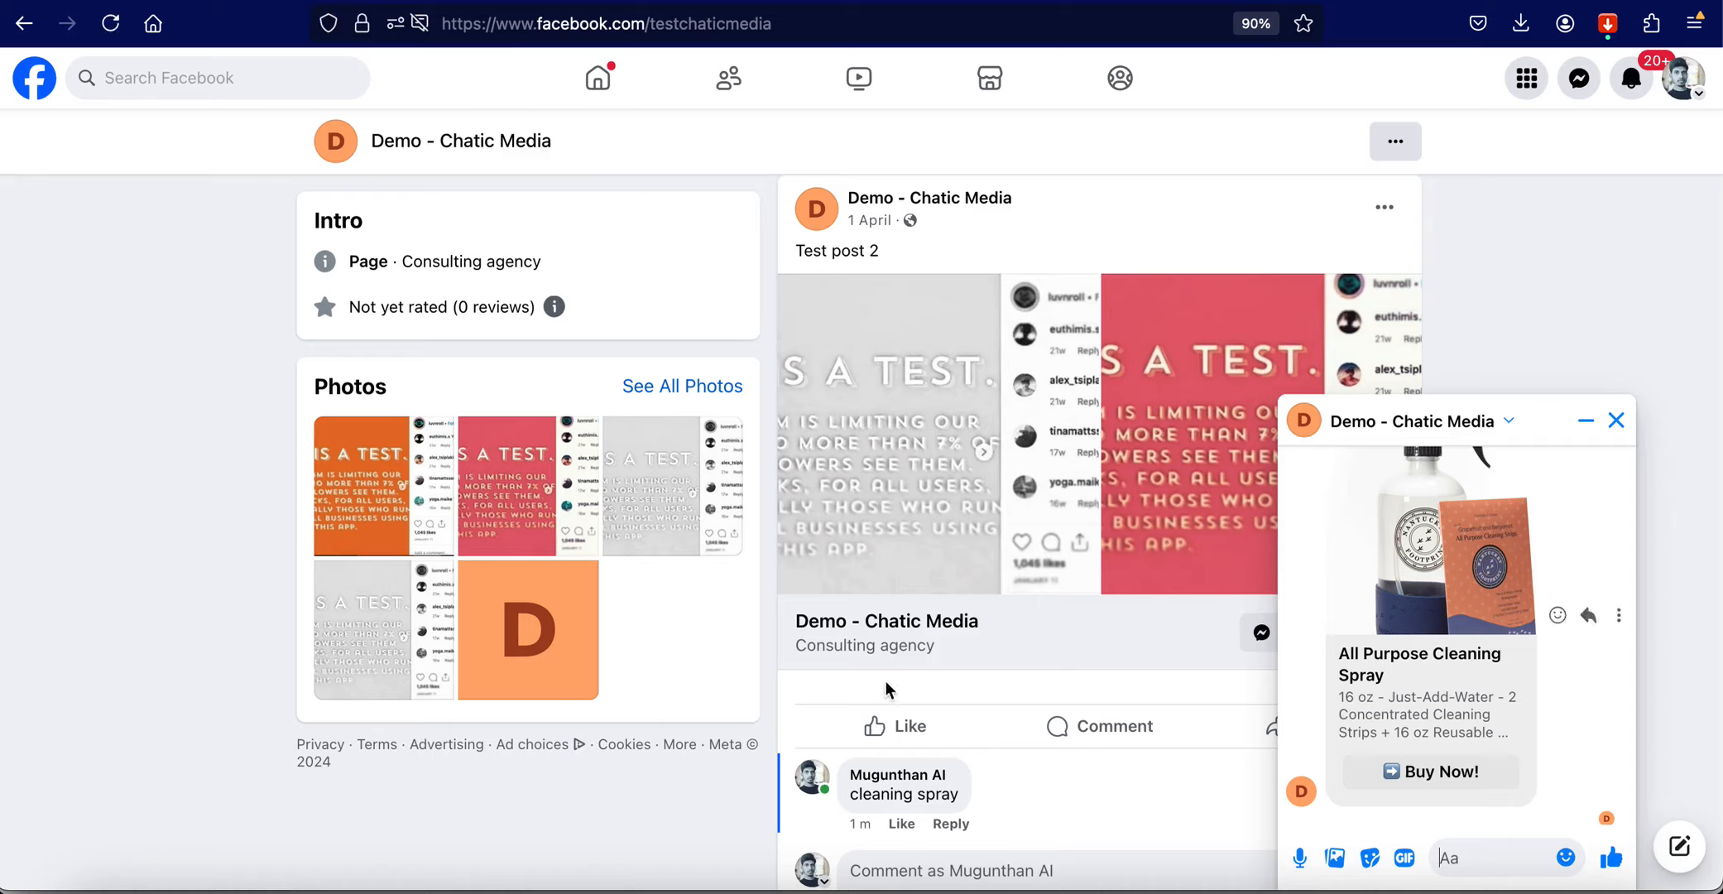
Step: Reload the Facebook page and examine the page's reaction and public reply under the "cleaning spray" comment on Test post 2
{"action": "left_click", "coordinate": [110, 23]}
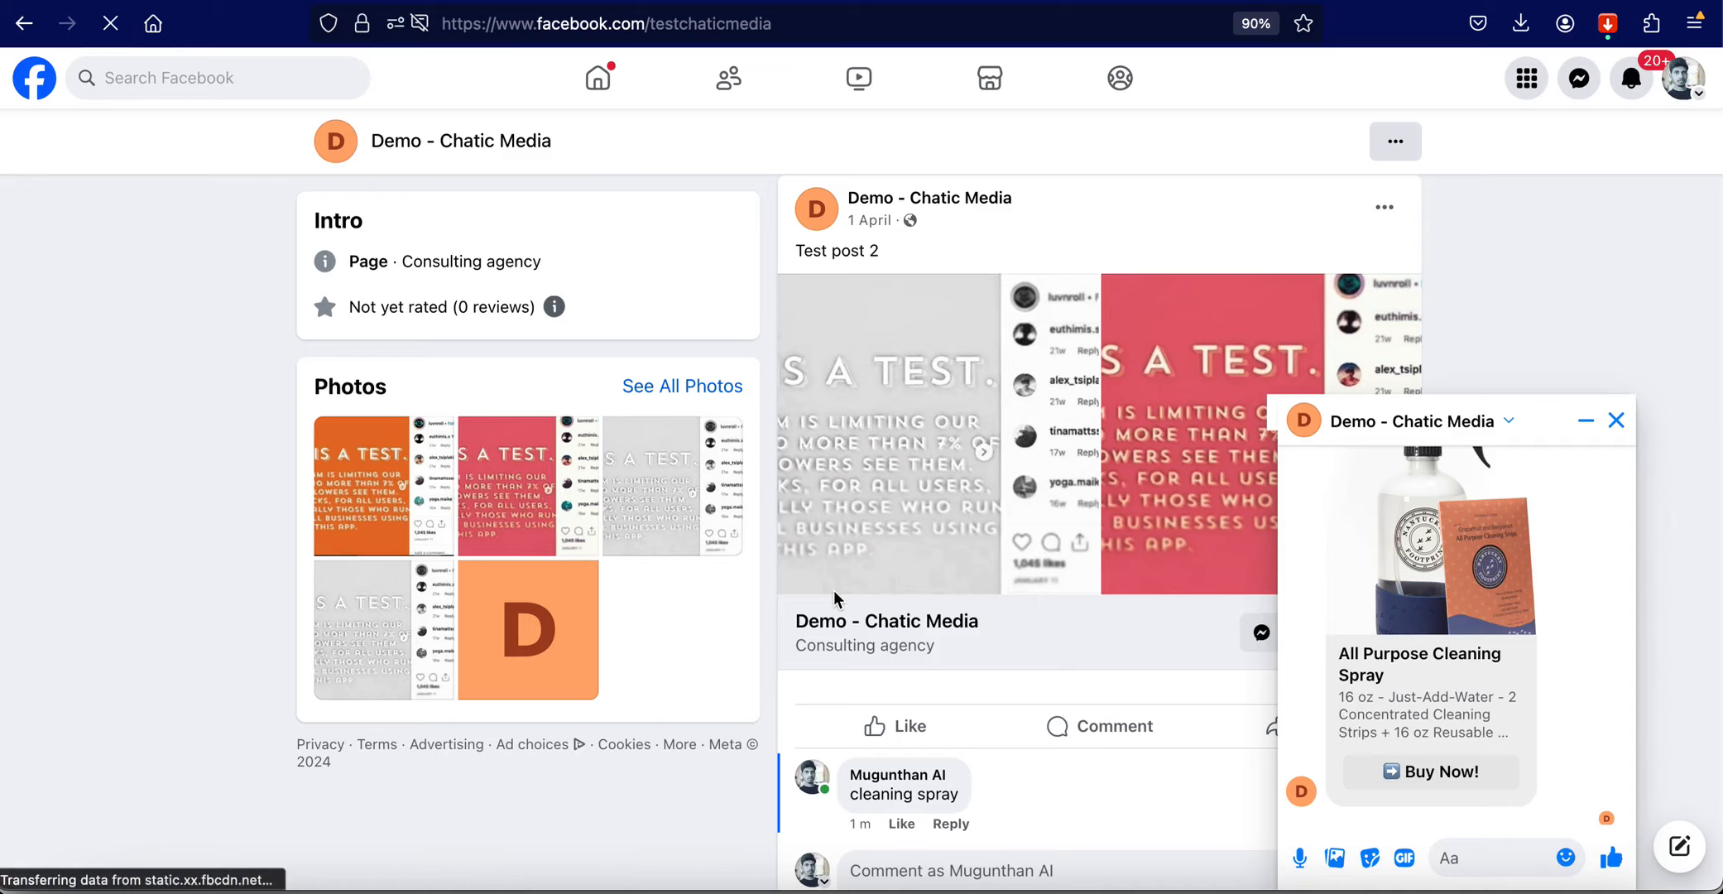
{"action": "scroll", "coordinate": [993, 722], "scroll_direction": "down", "scroll_amount": 10}
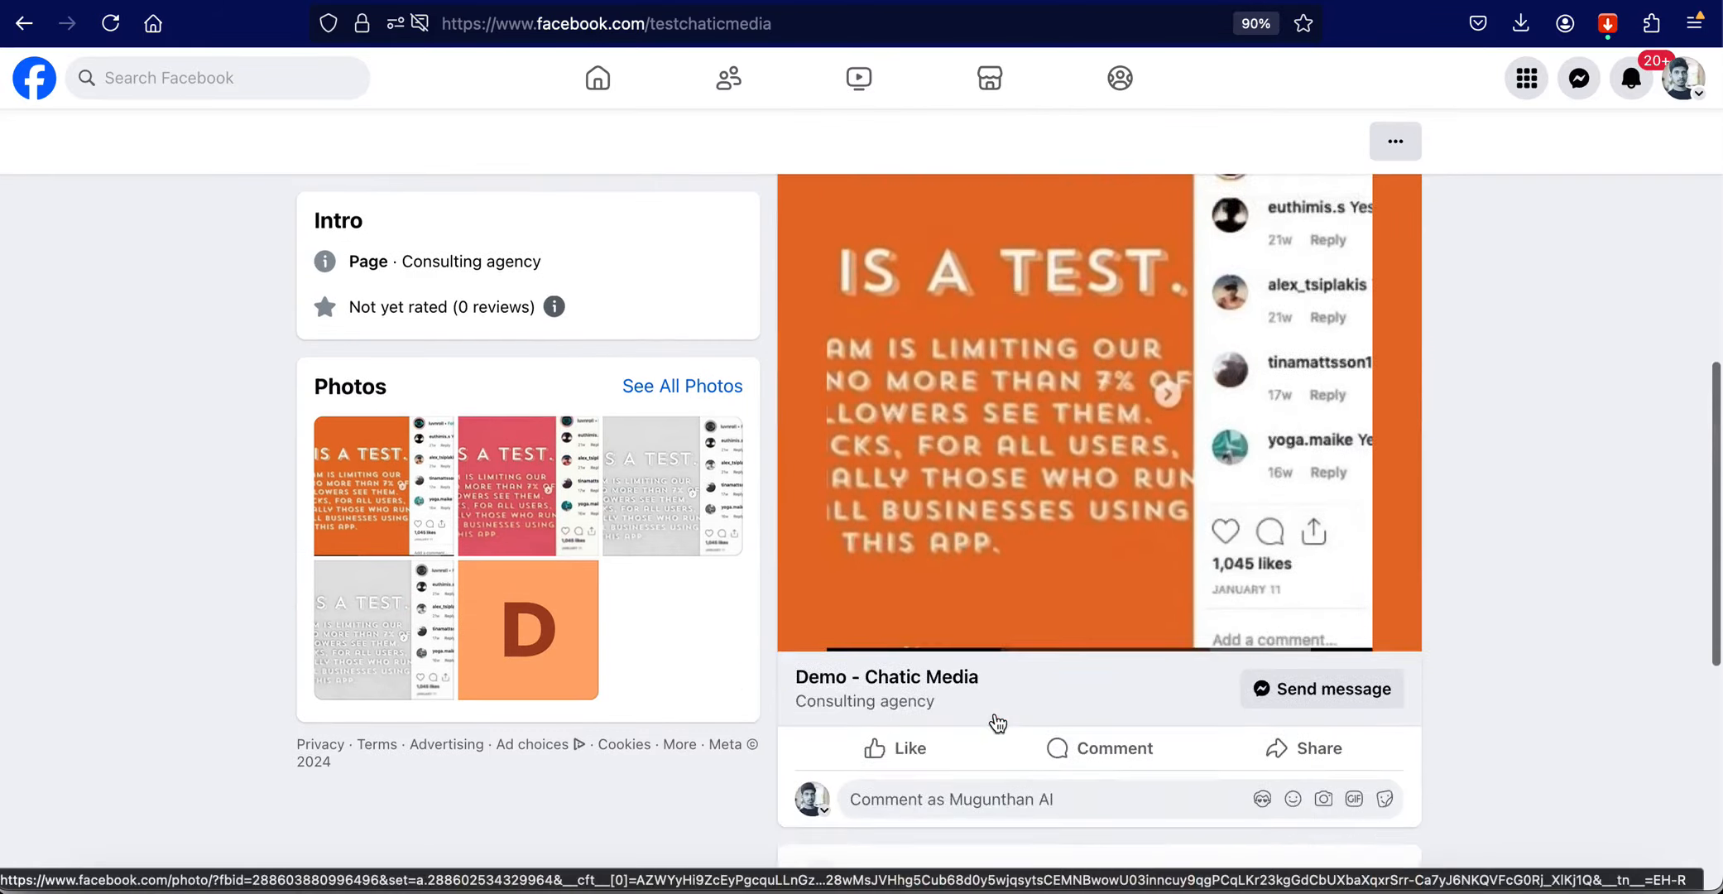
{"action": "scroll", "coordinate": [998, 724], "scroll_direction": "up", "scroll_amount": 2}
{"action": "scroll", "coordinate": [952, 629], "scroll_direction": "down", "scroll_amount": 6}
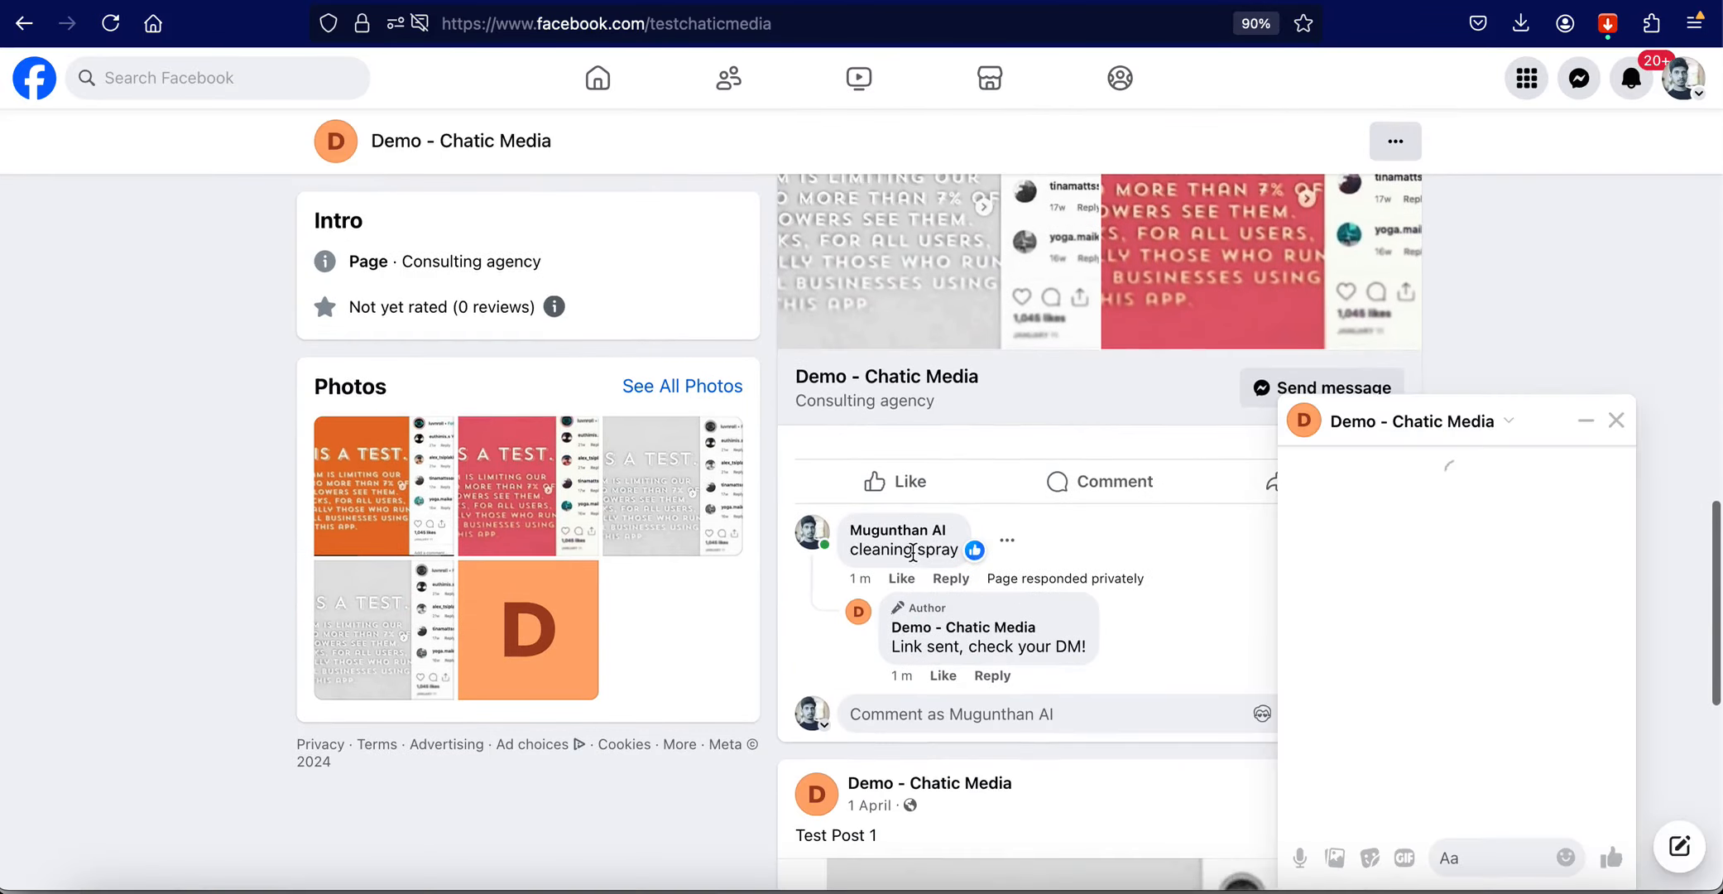
{"action": "left_click_drag", "start_coordinate": [861, 547], "coordinate": [989, 543]}
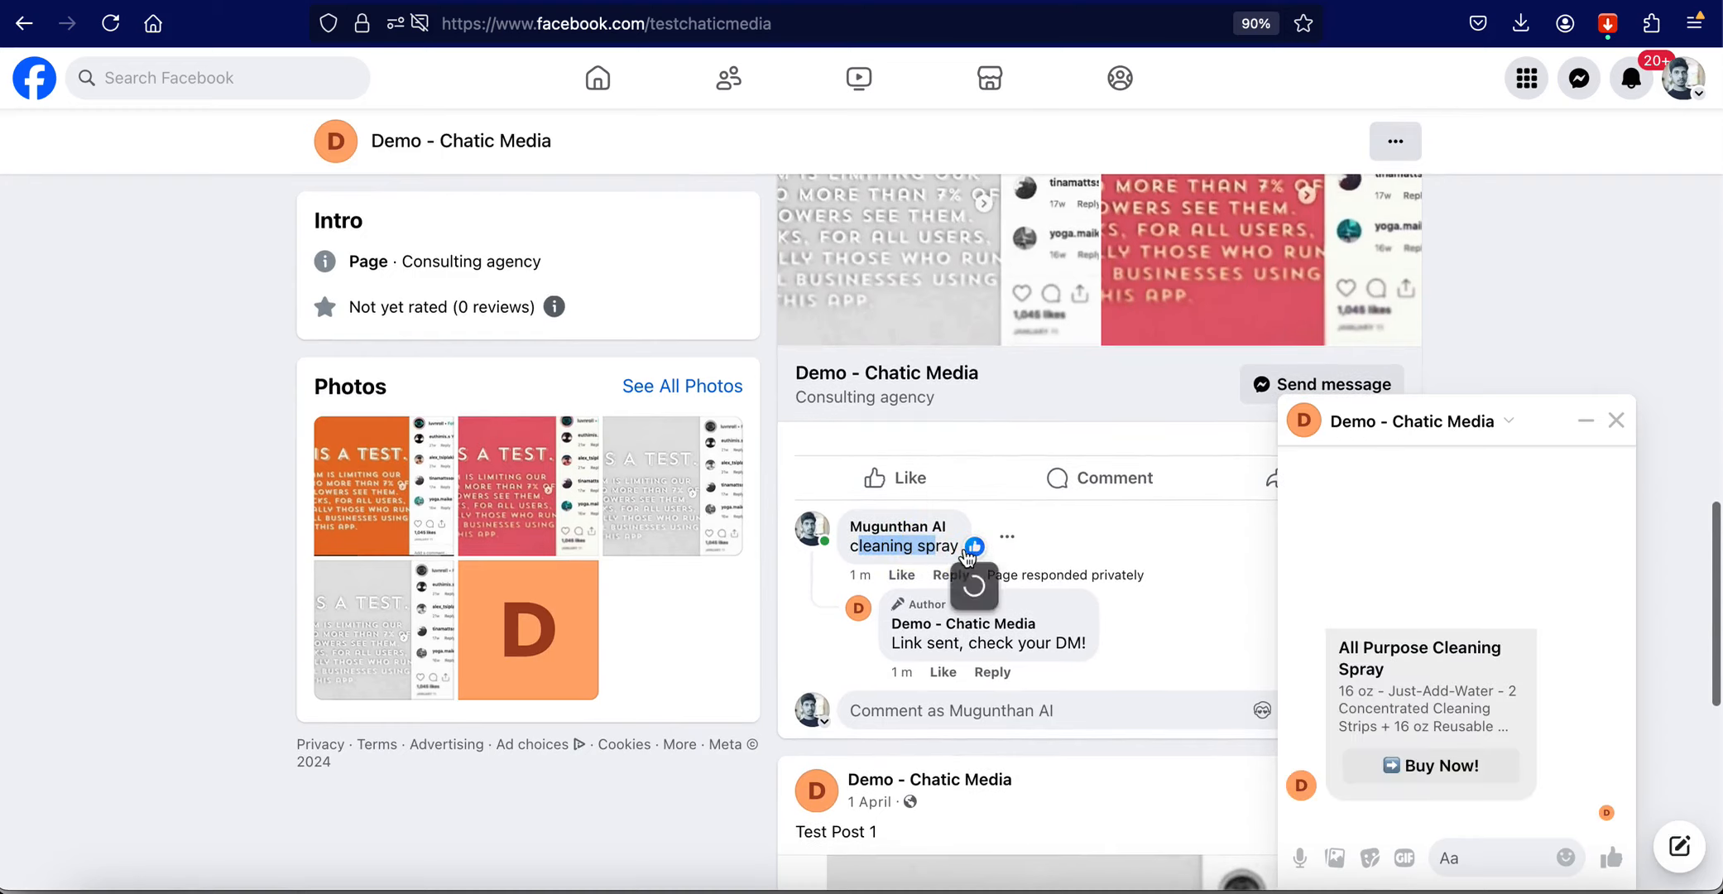
{"action": "left_click_drag", "start_coordinate": [898, 636], "coordinate": [996, 640]}
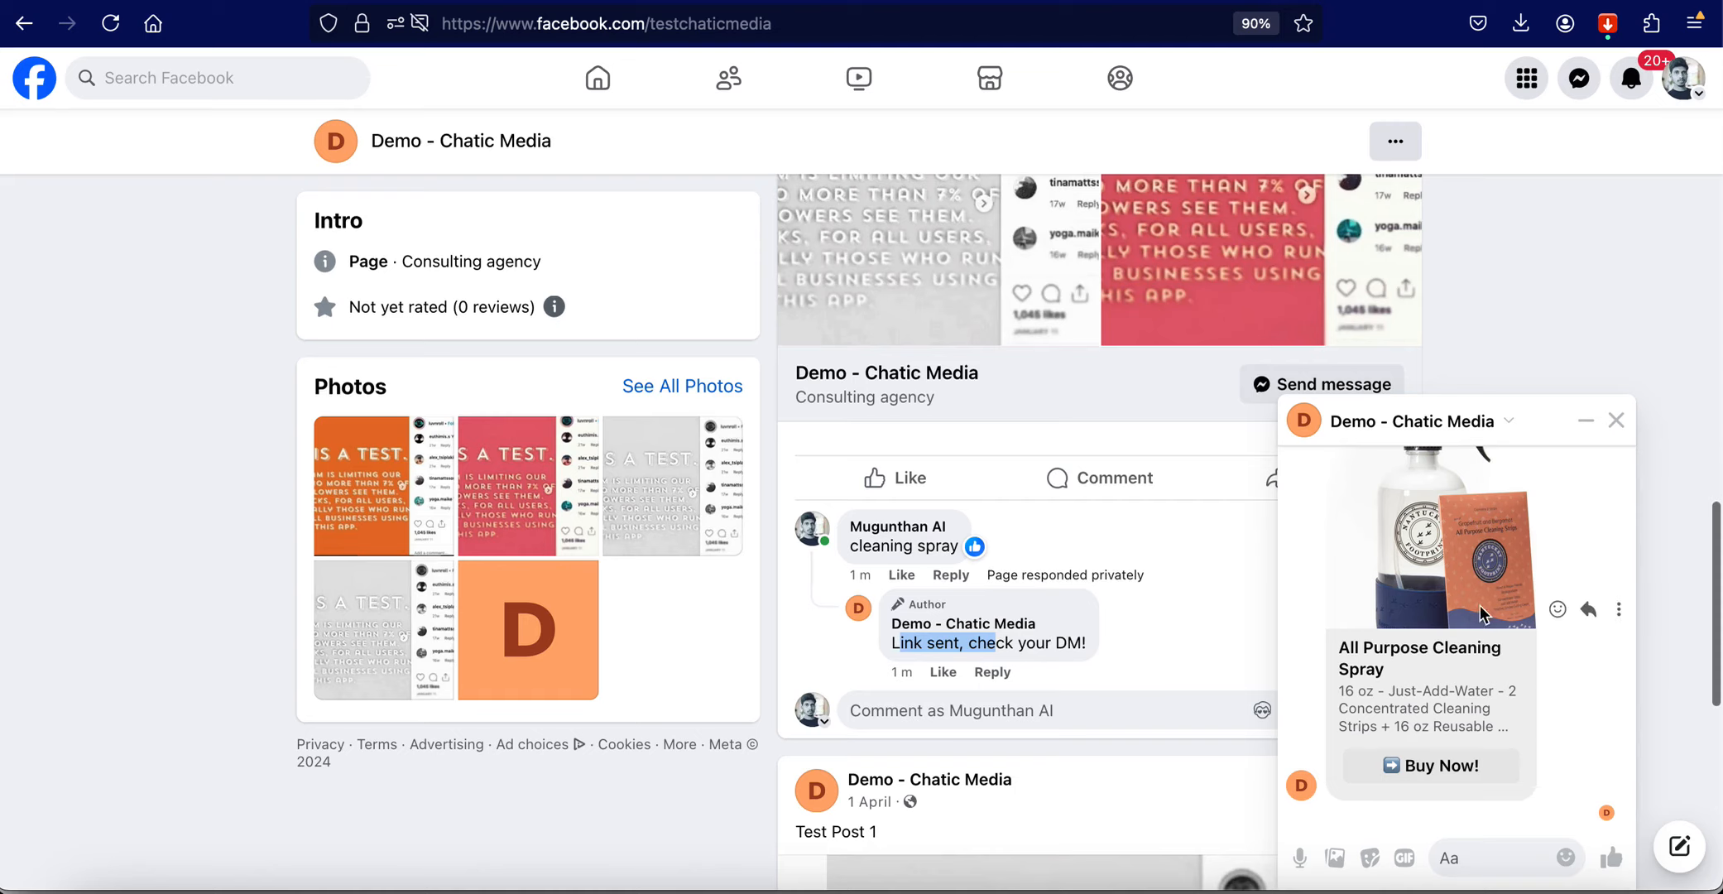
{"action": "scroll", "coordinate": [1067, 677], "scroll_direction": "down", "scroll_amount": 5}
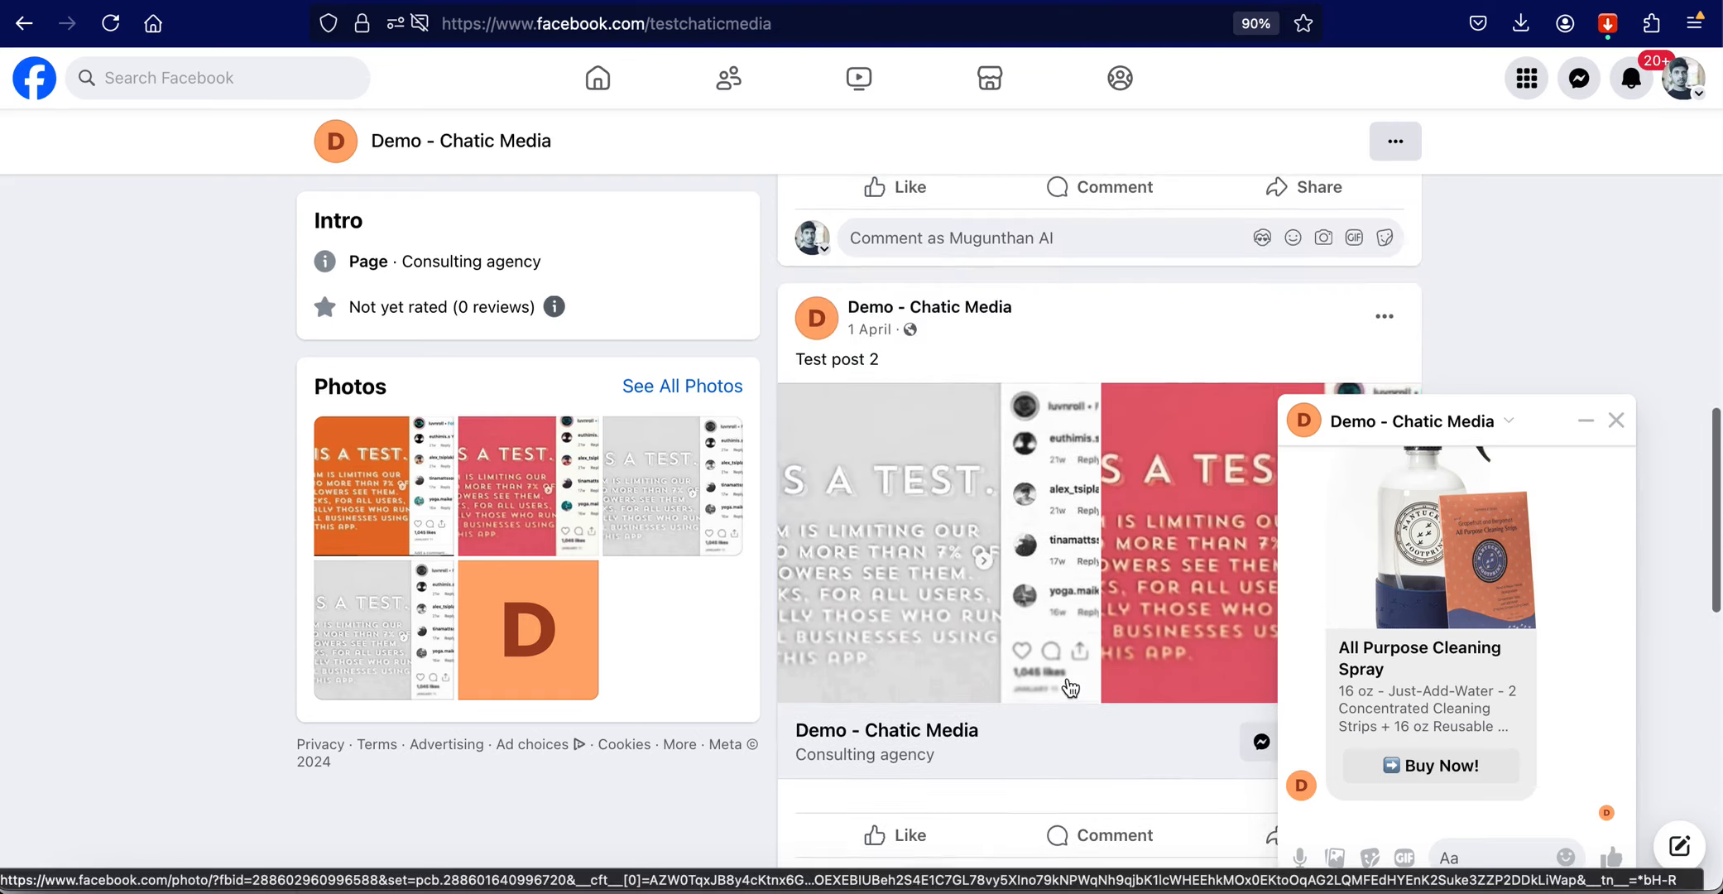
{"action": "scroll", "coordinate": [1070, 687], "scroll_direction": "up", "scroll_amount": 10}
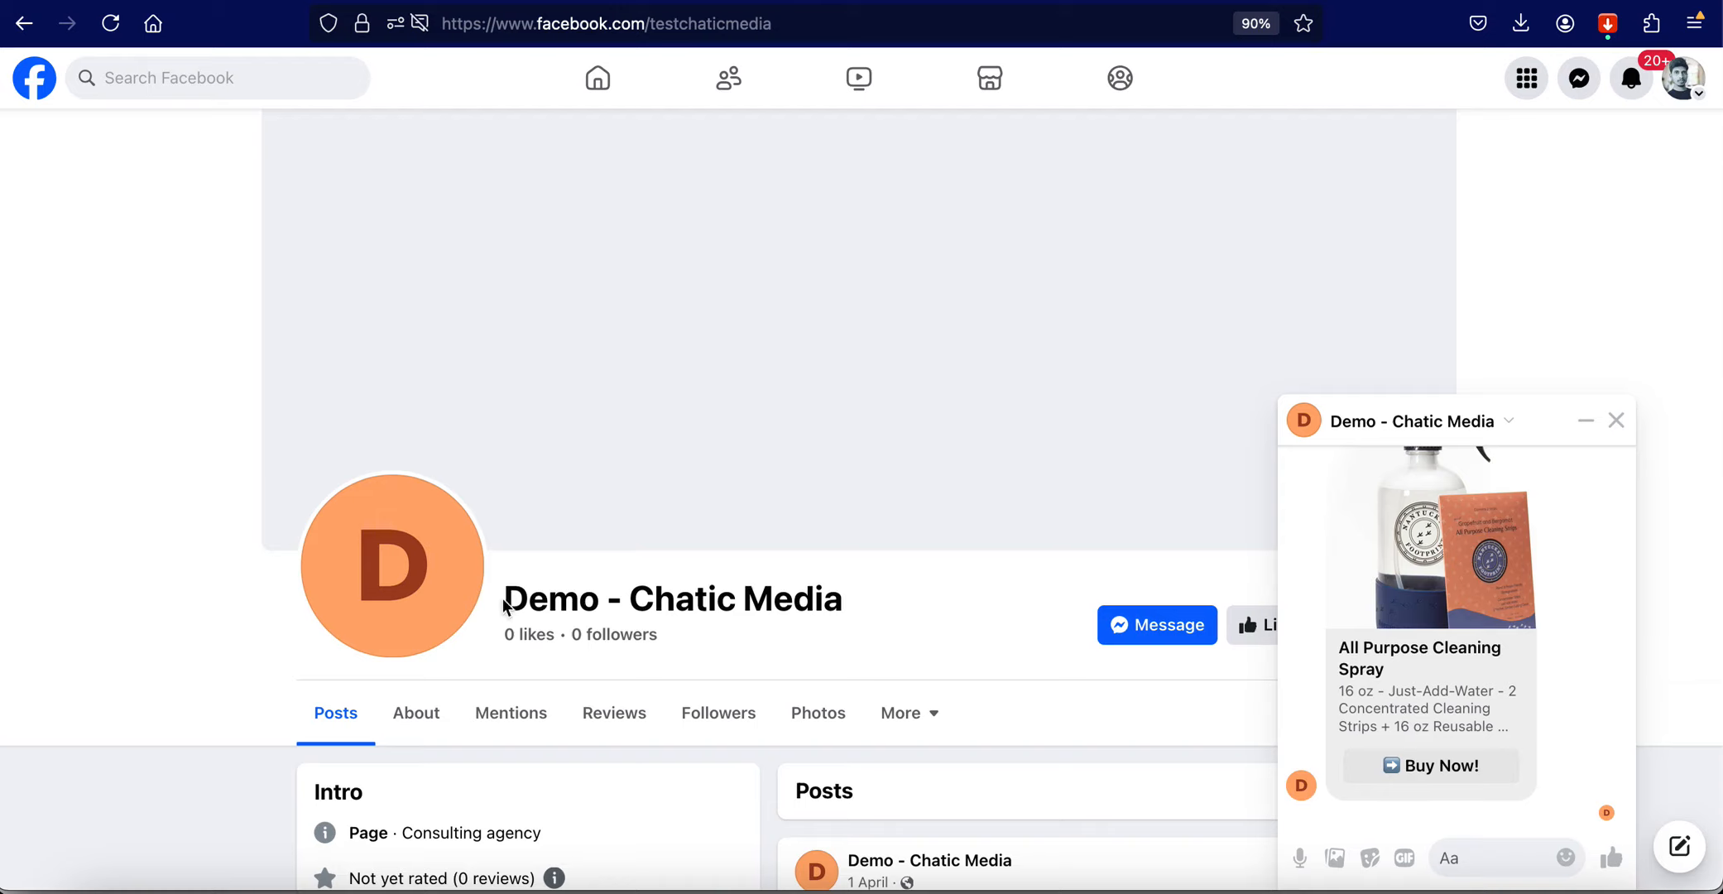
{"action": "left_click_drag", "start_coordinate": [506, 608], "coordinate": [877, 619]}
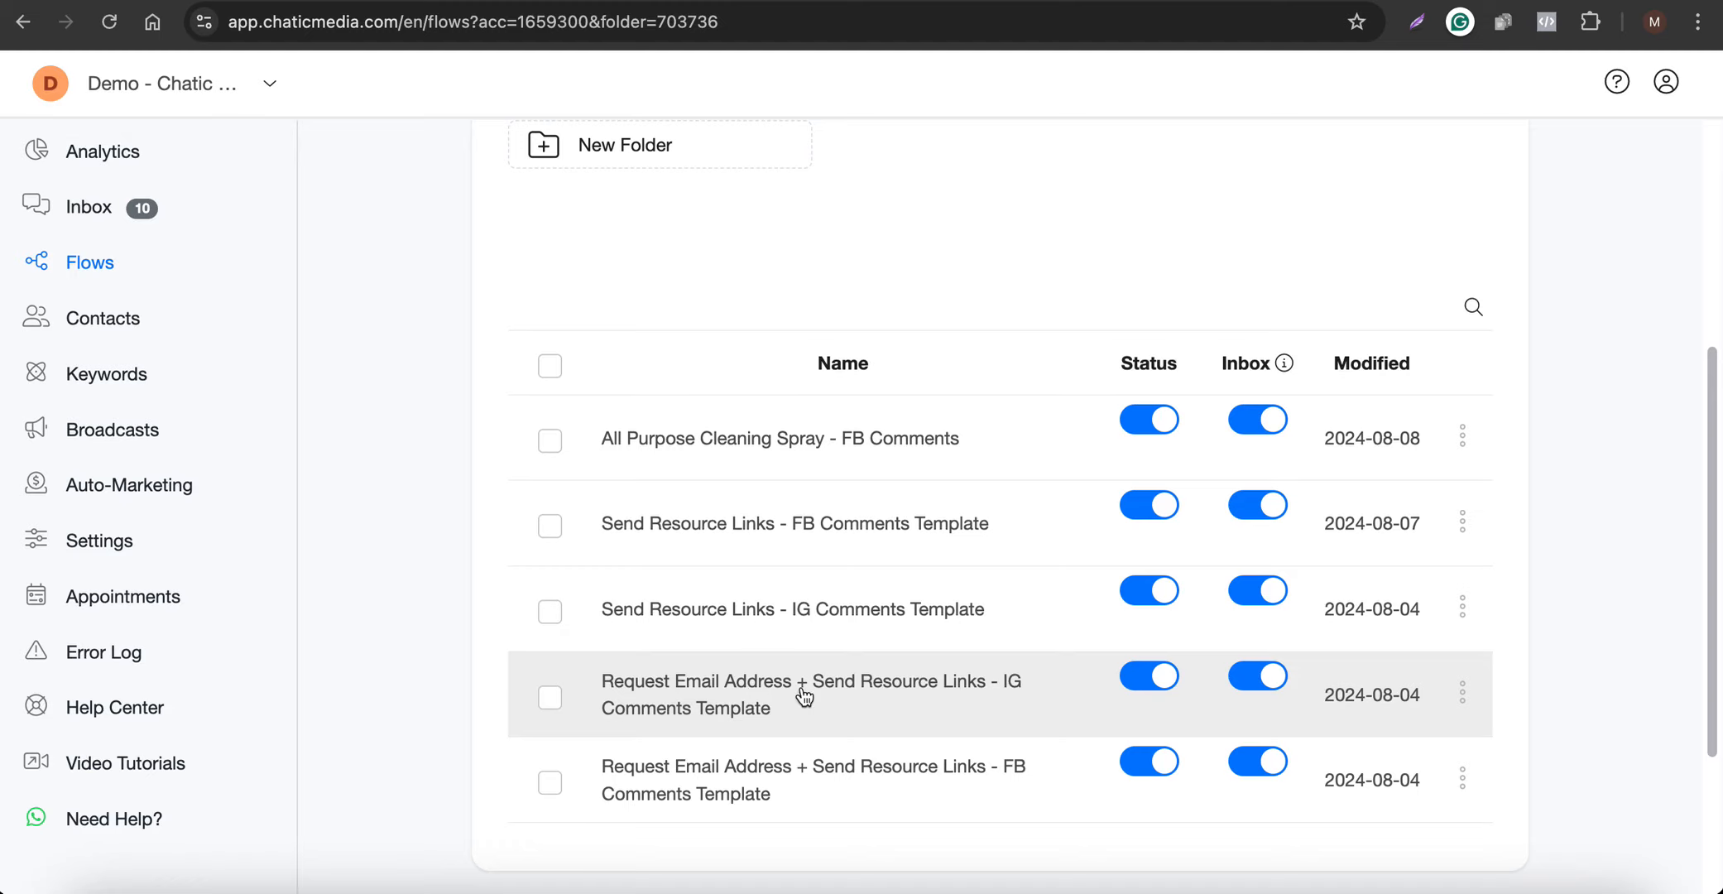
Step: In Chatic Media in Chrome, open the Request Email Address + Send Resource Links - IG Comments Template flow and examine its blocks, setup note and flow options
{"action": "left_click", "coordinate": [758, 710]}
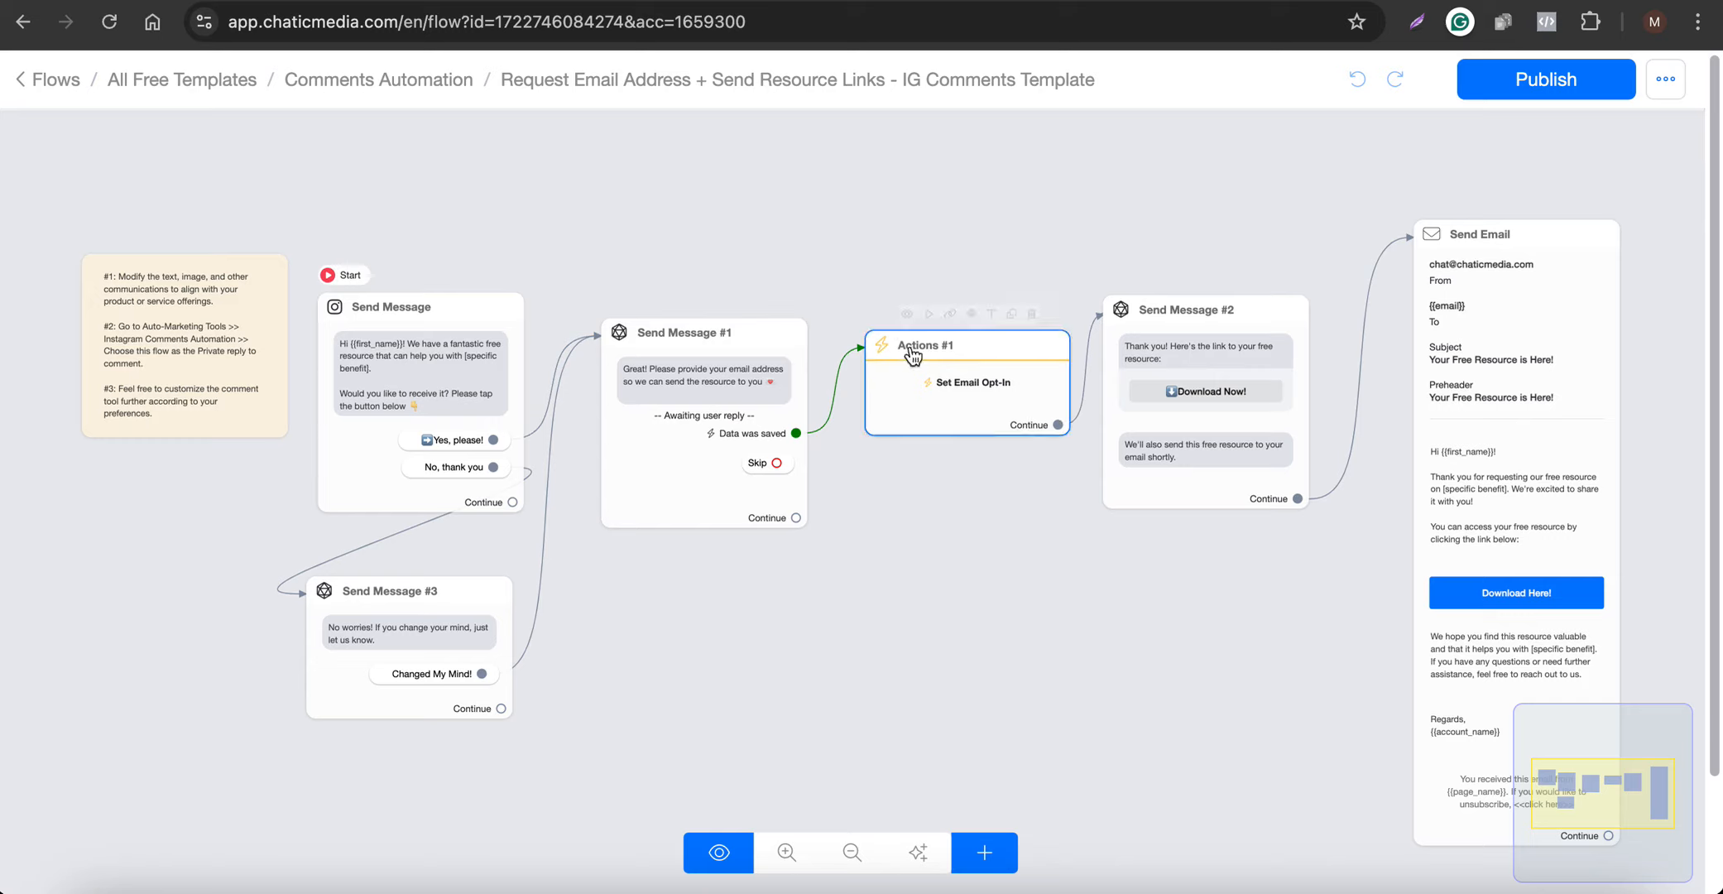
{"action": "scroll", "coordinate": [760, 391], "scroll_direction": "up", "scroll_amount": 5}
{"action": "scroll", "coordinate": [1492, 416], "scroll_direction": "down", "scroll_amount": 6}
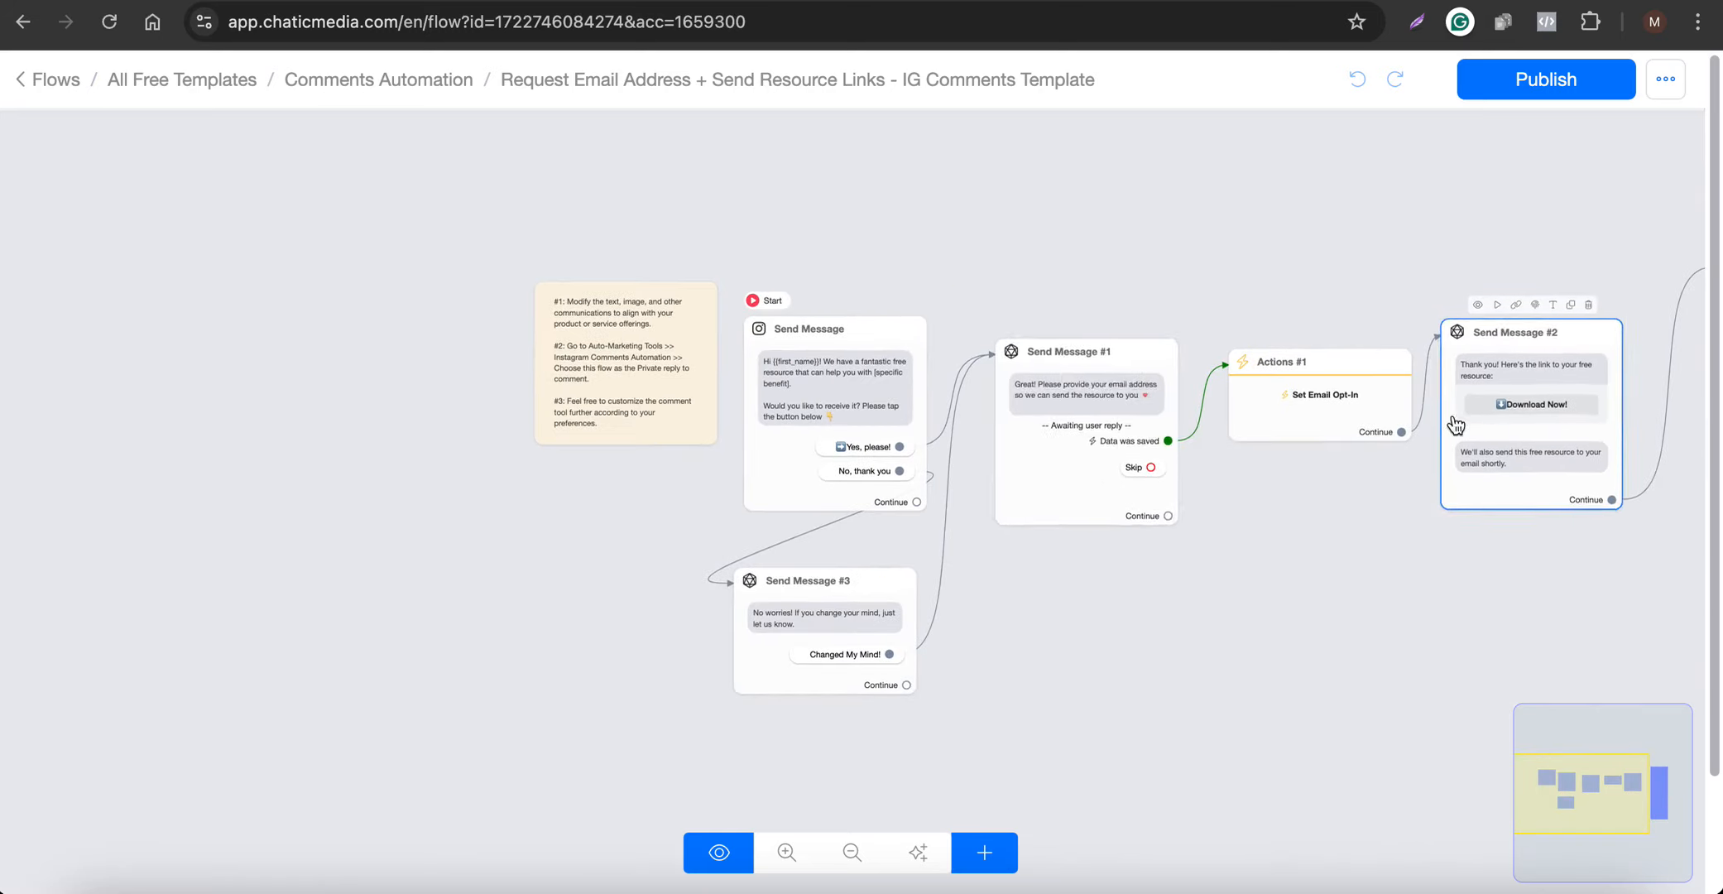
{"action": "left_click", "coordinate": [1663, 80]}
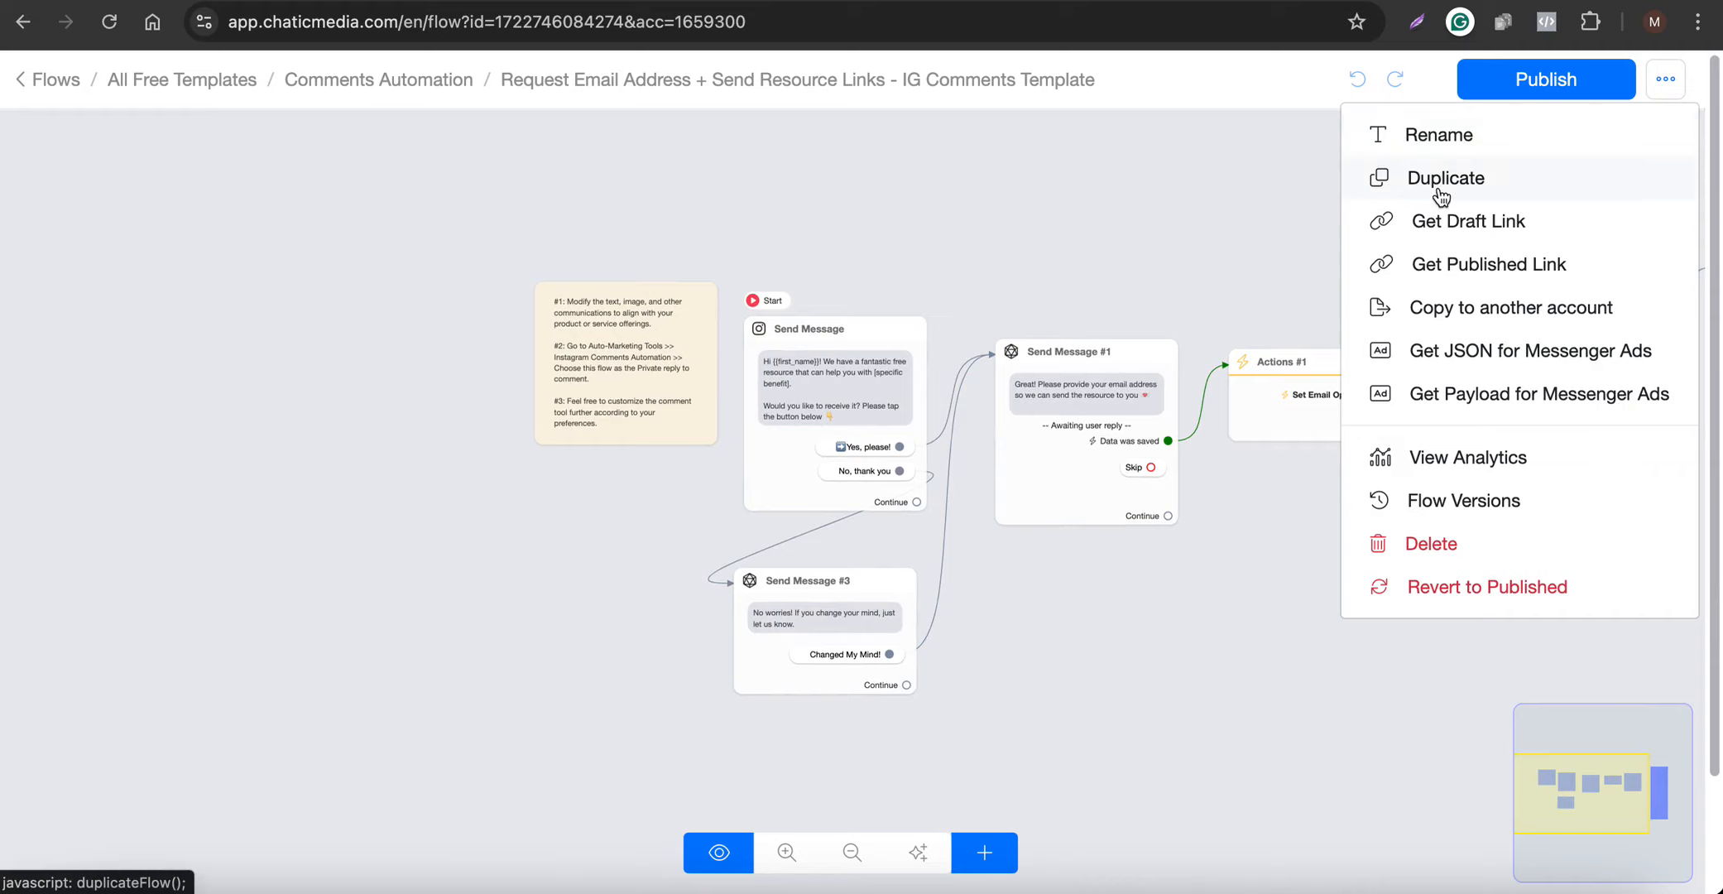
{"action": "left_click", "coordinate": [1192, 199]}
{"action": "scroll", "coordinate": [799, 401], "scroll_direction": "up", "scroll_amount": 6}
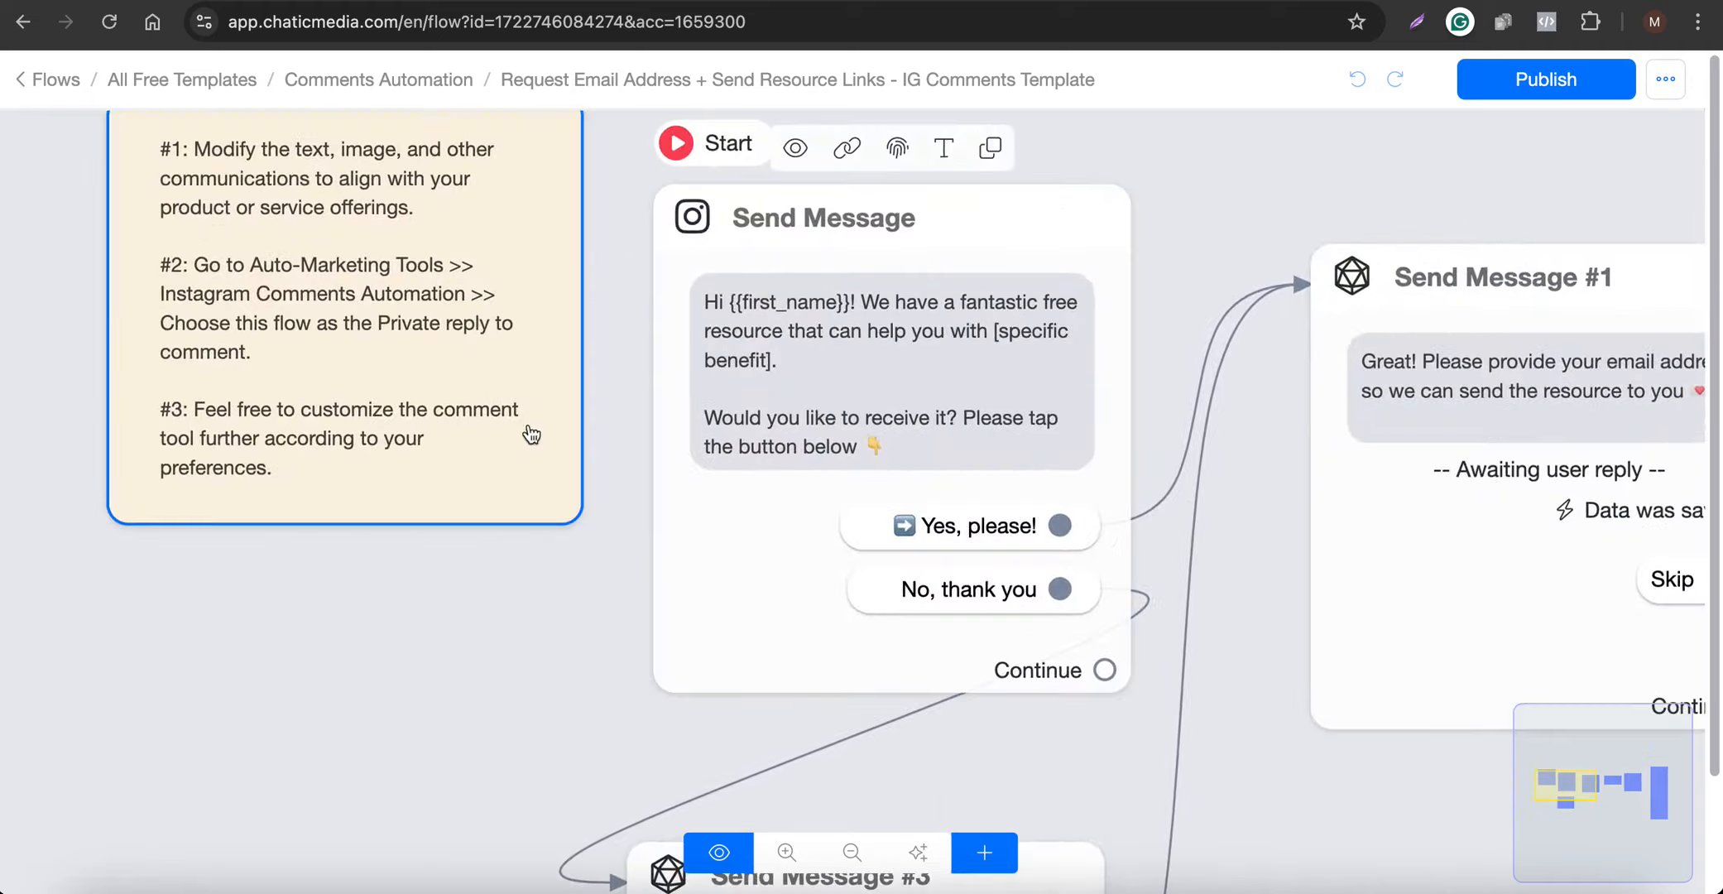
{"action": "scroll", "coordinate": [132, 522], "scroll_direction": "down", "scroll_amount": 5}
{"action": "scroll", "coordinate": [132, 528], "scroll_direction": "down", "scroll_amount": 2}
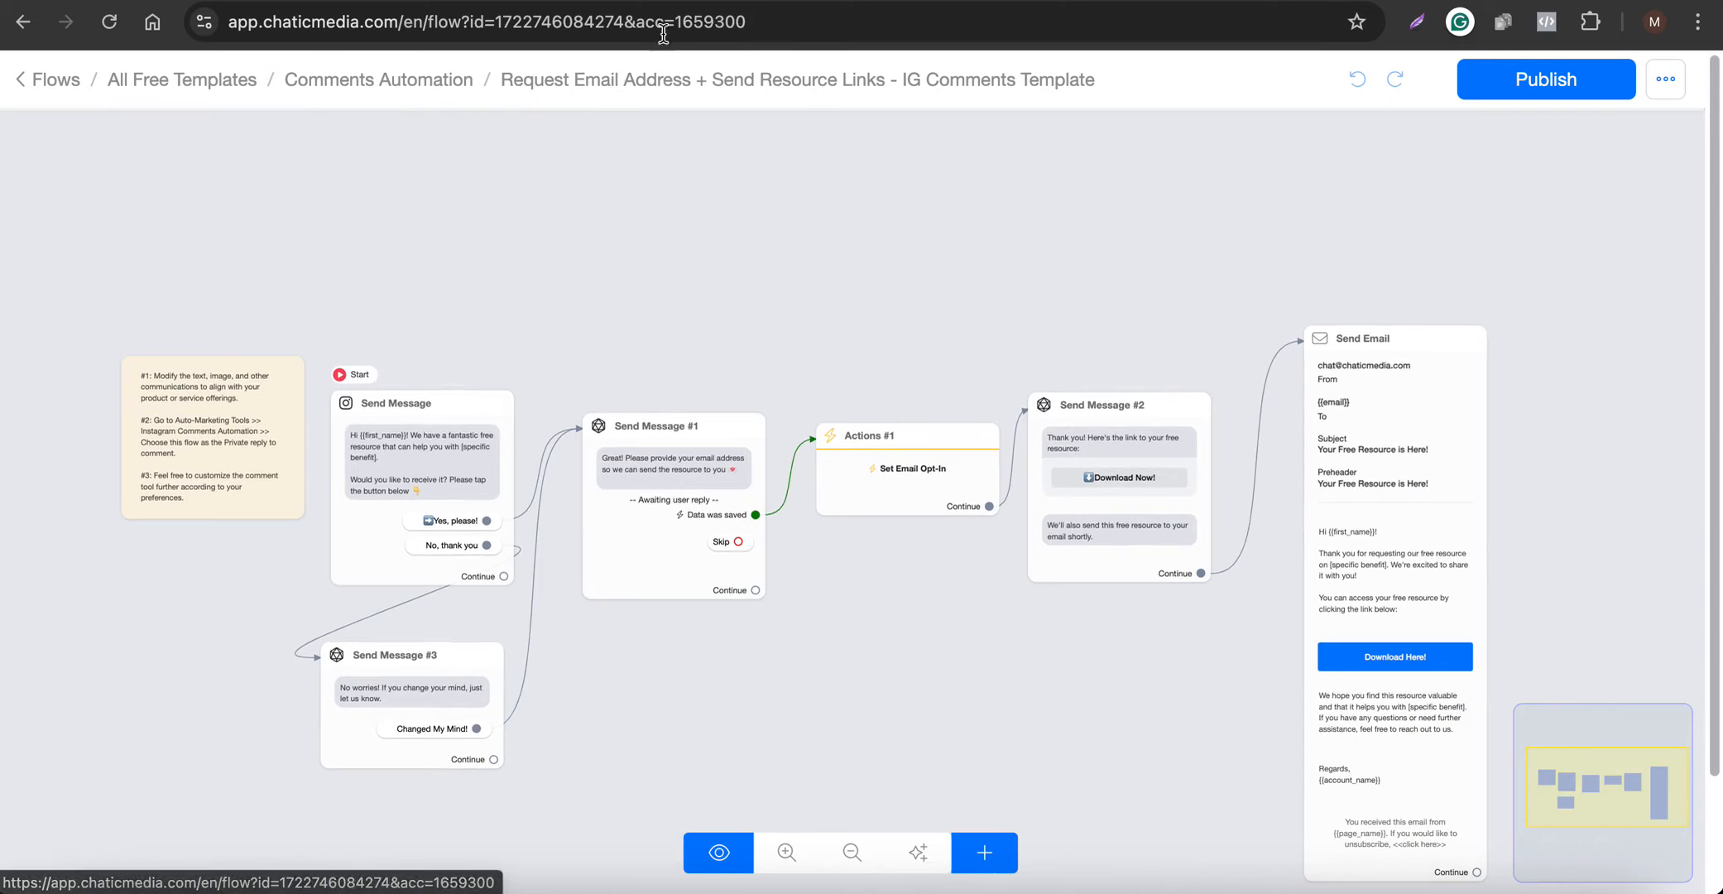
Step: Go to Instagram Comment Automations from the Chatic Media dashboard and create a new automation named "Guide"
{"action": "left_click", "coordinate": [533, 1]}
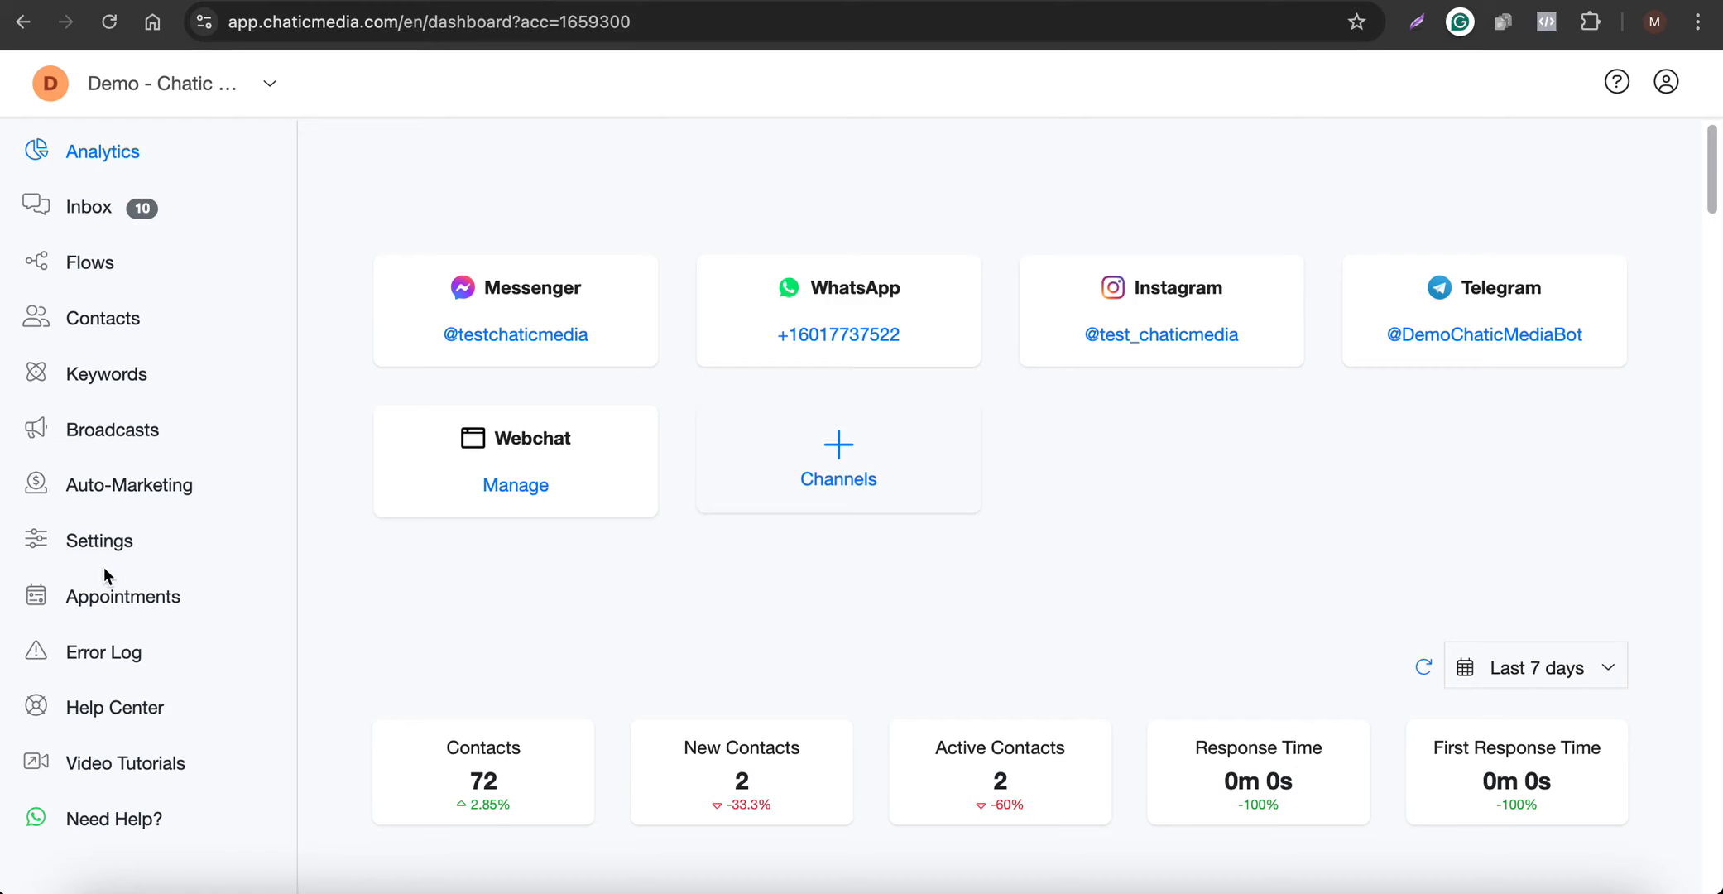
{"action": "left_click", "coordinate": [154, 483]}
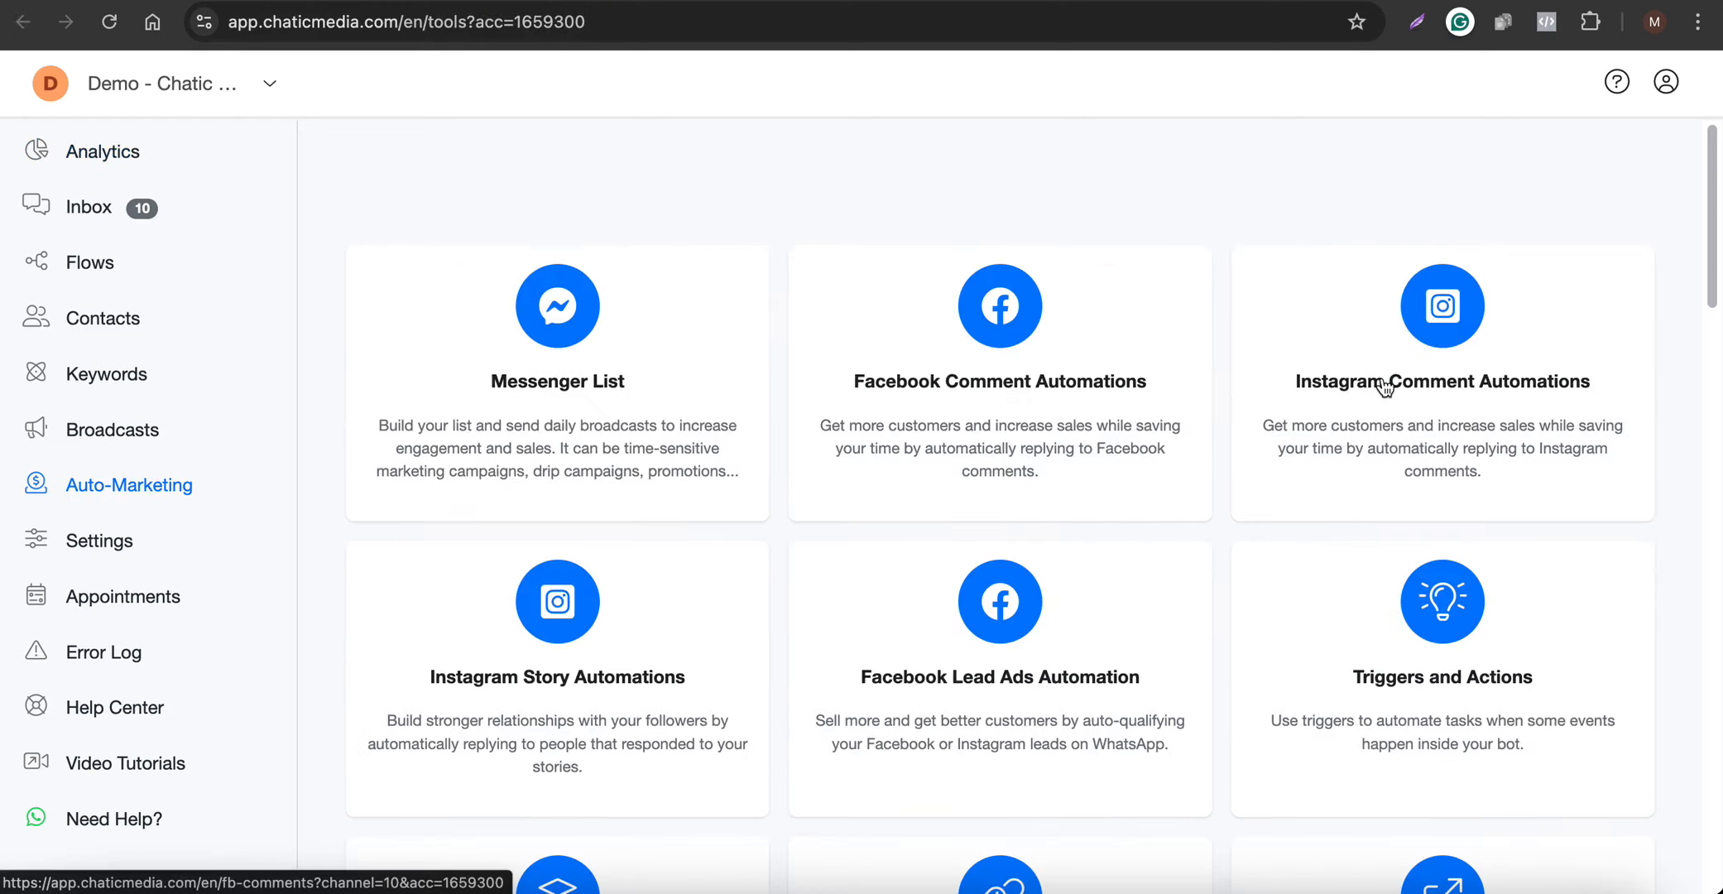
{"action": "left_click", "coordinate": [1384, 384]}
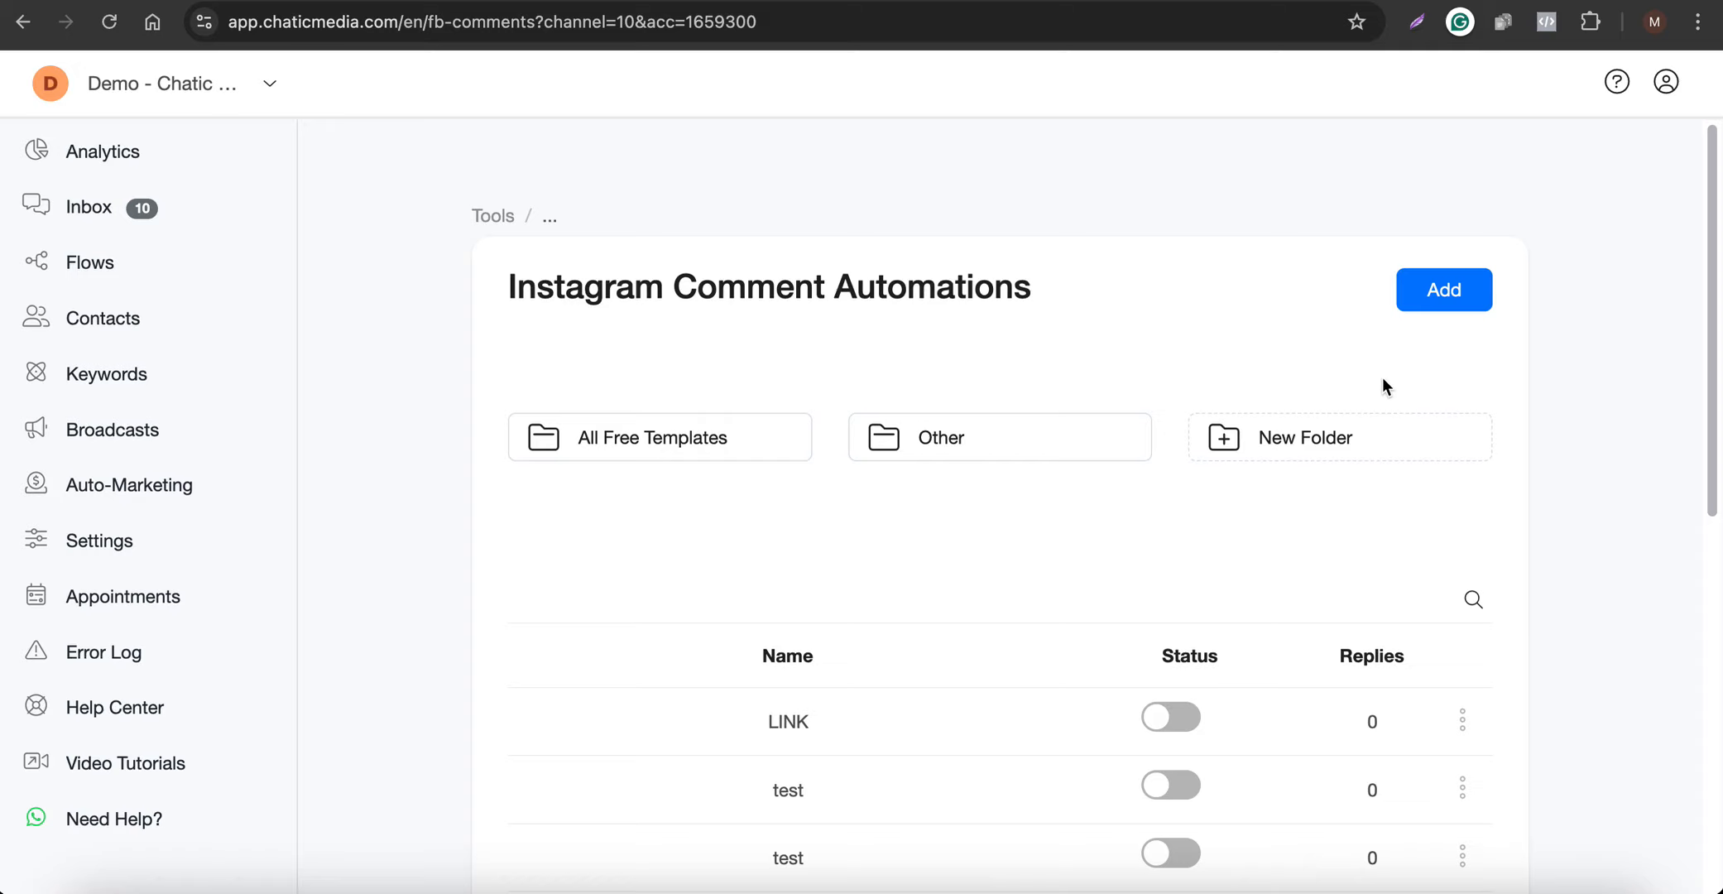
{"action": "left_click", "coordinate": [1440, 299]}
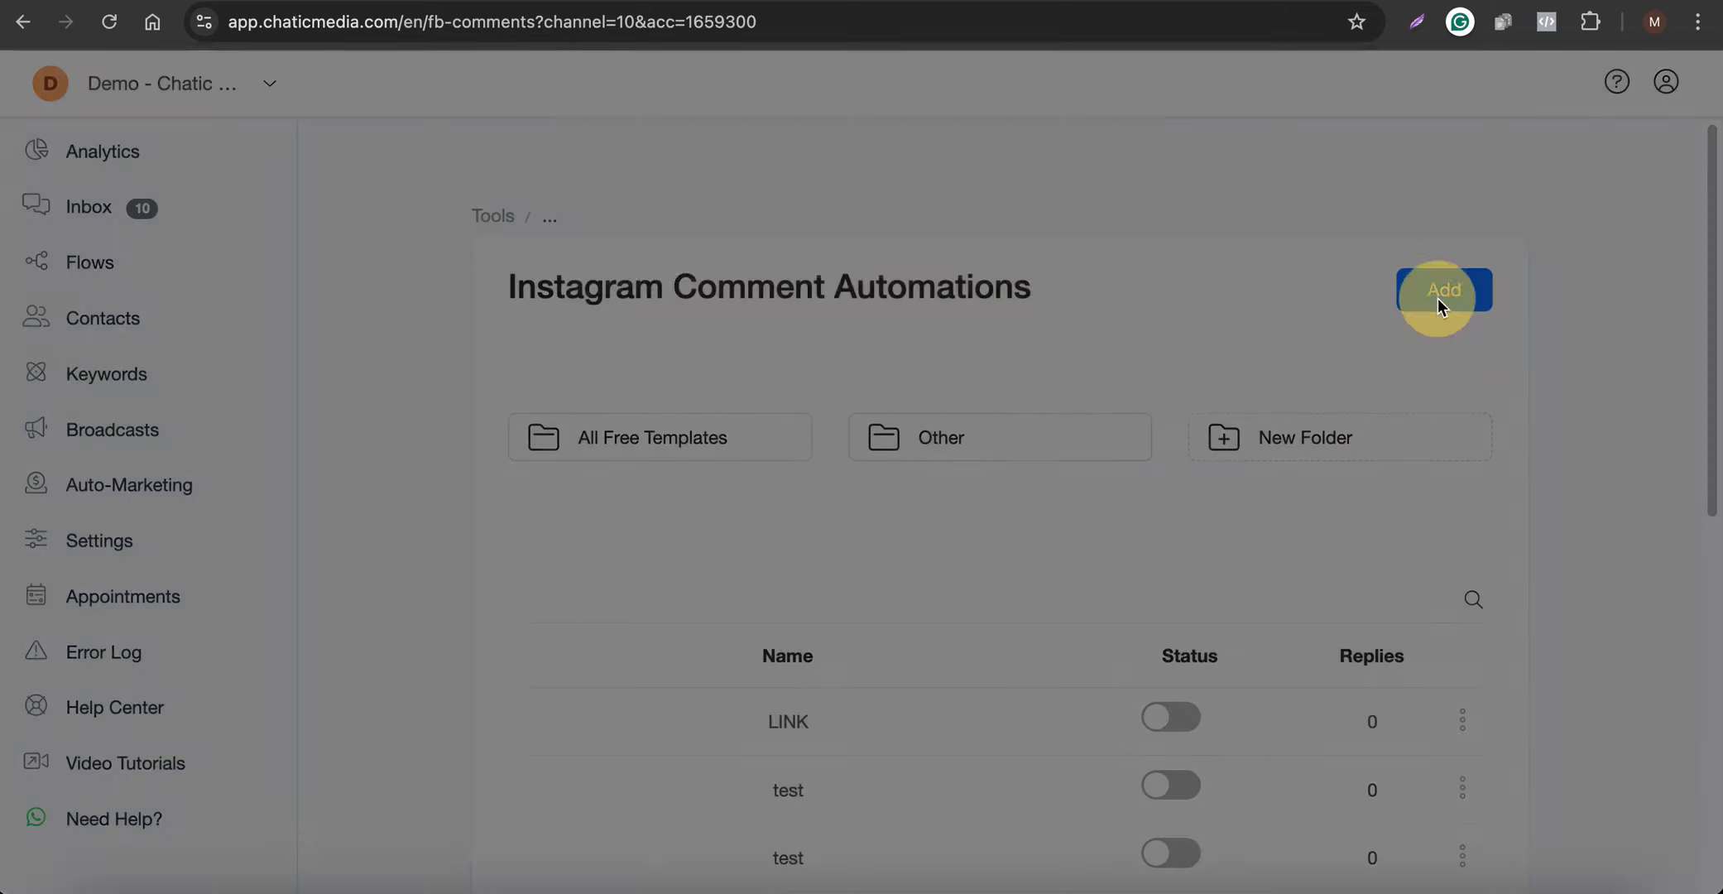
{"action": "left_click", "coordinate": [765, 211]}
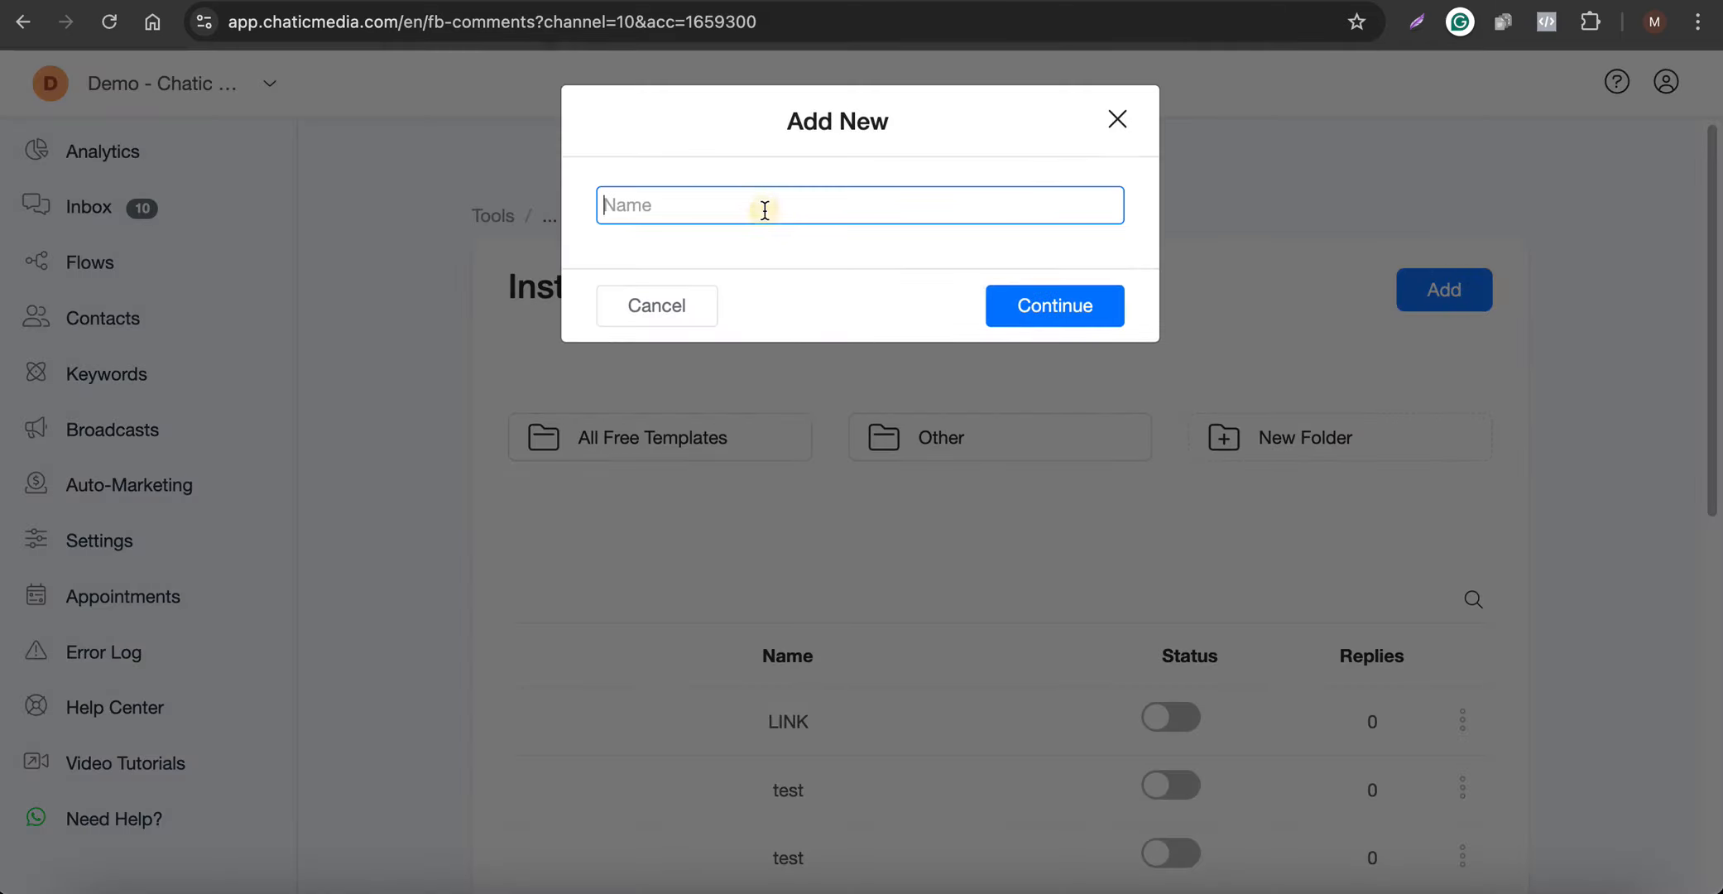
{"action": "type", "text": "Guide"}
{"action": "left_click_drag", "start_coordinate": [905, 207], "coordinate": [407, 161]}
{"action": "left_click", "coordinate": [1054, 307]}
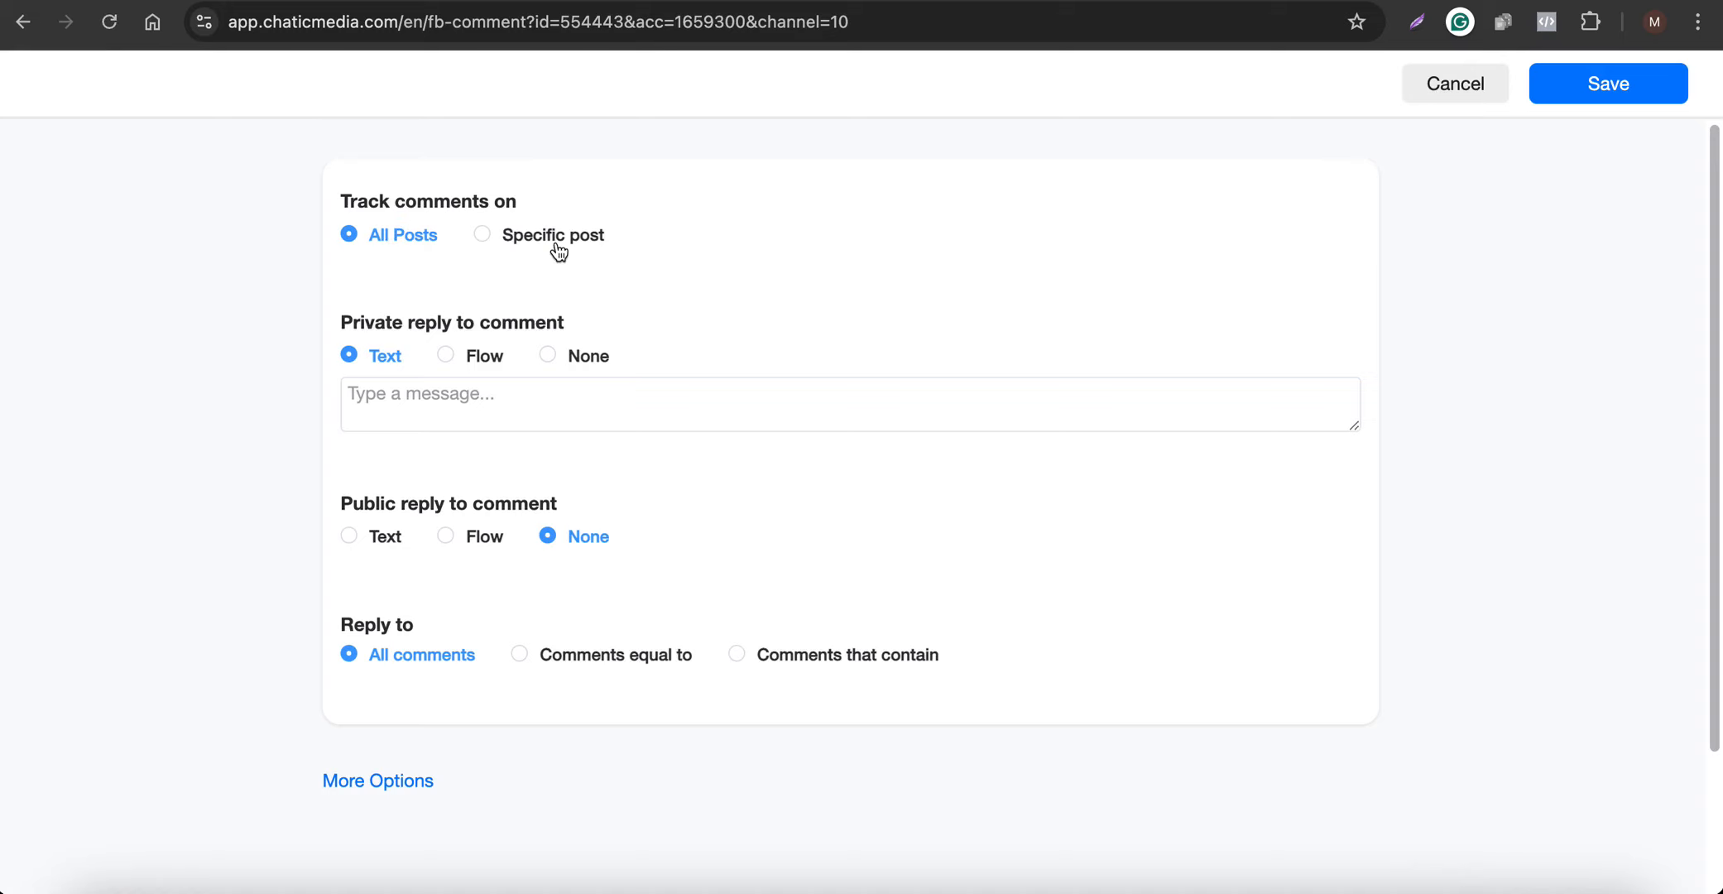
Step: Set the private reply to the flow Request Email Address + Send Resource Links - IG Comments Template and the public reply to text
{"action": "left_click_drag", "start_coordinate": [341, 323], "coordinate": [546, 323]}
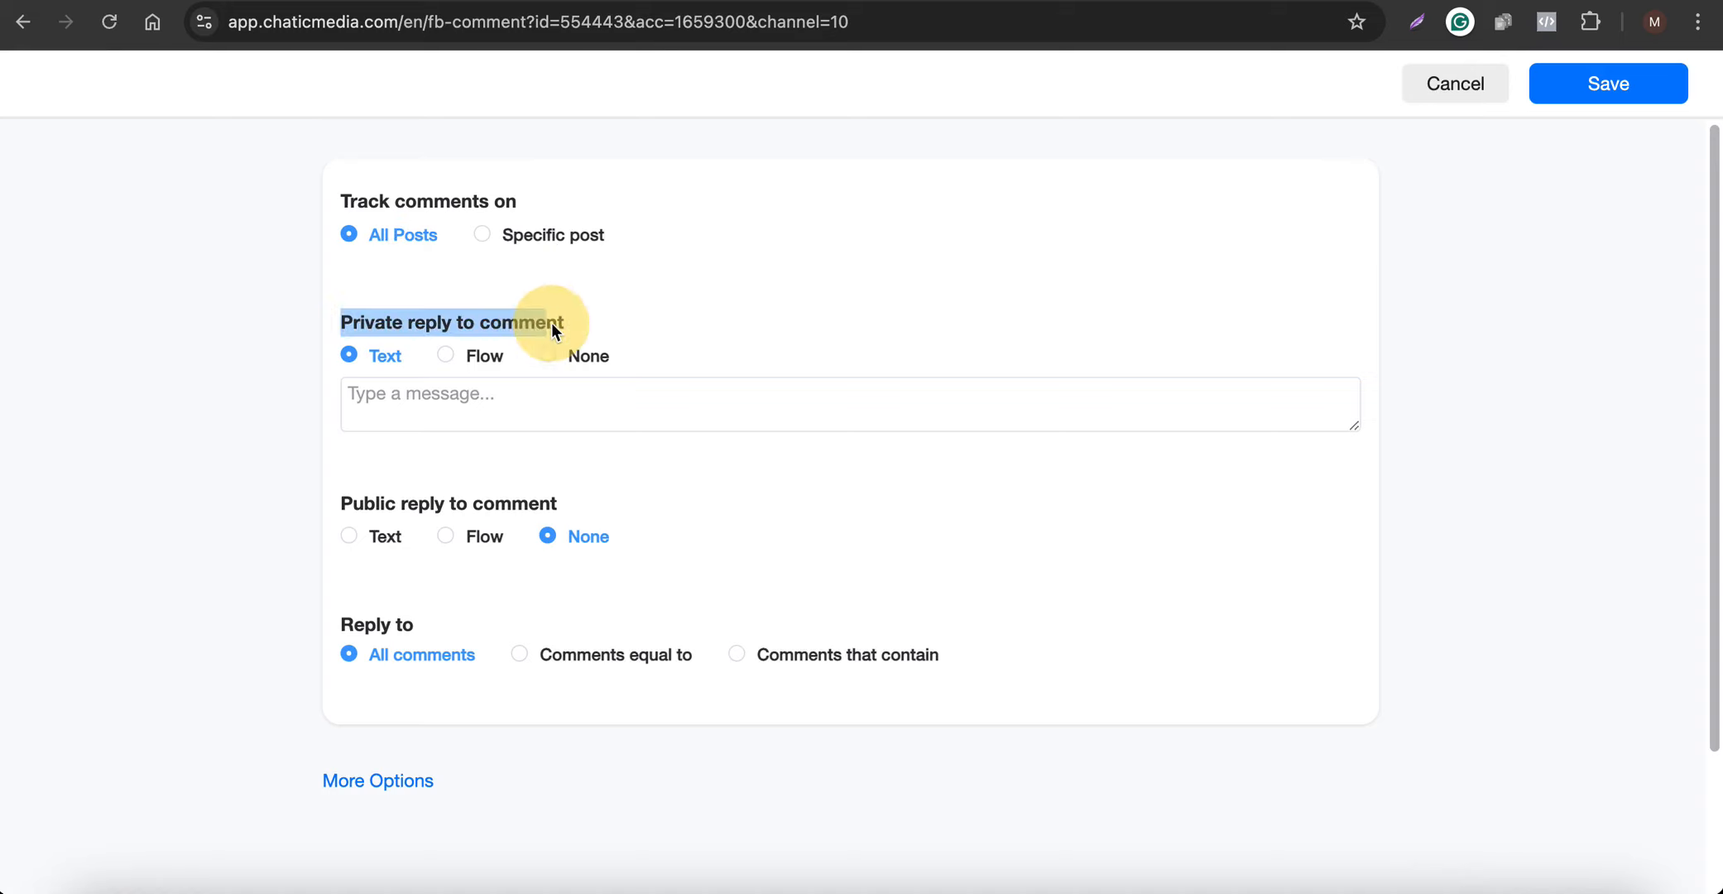
{"action": "left_click", "coordinate": [461, 356]}
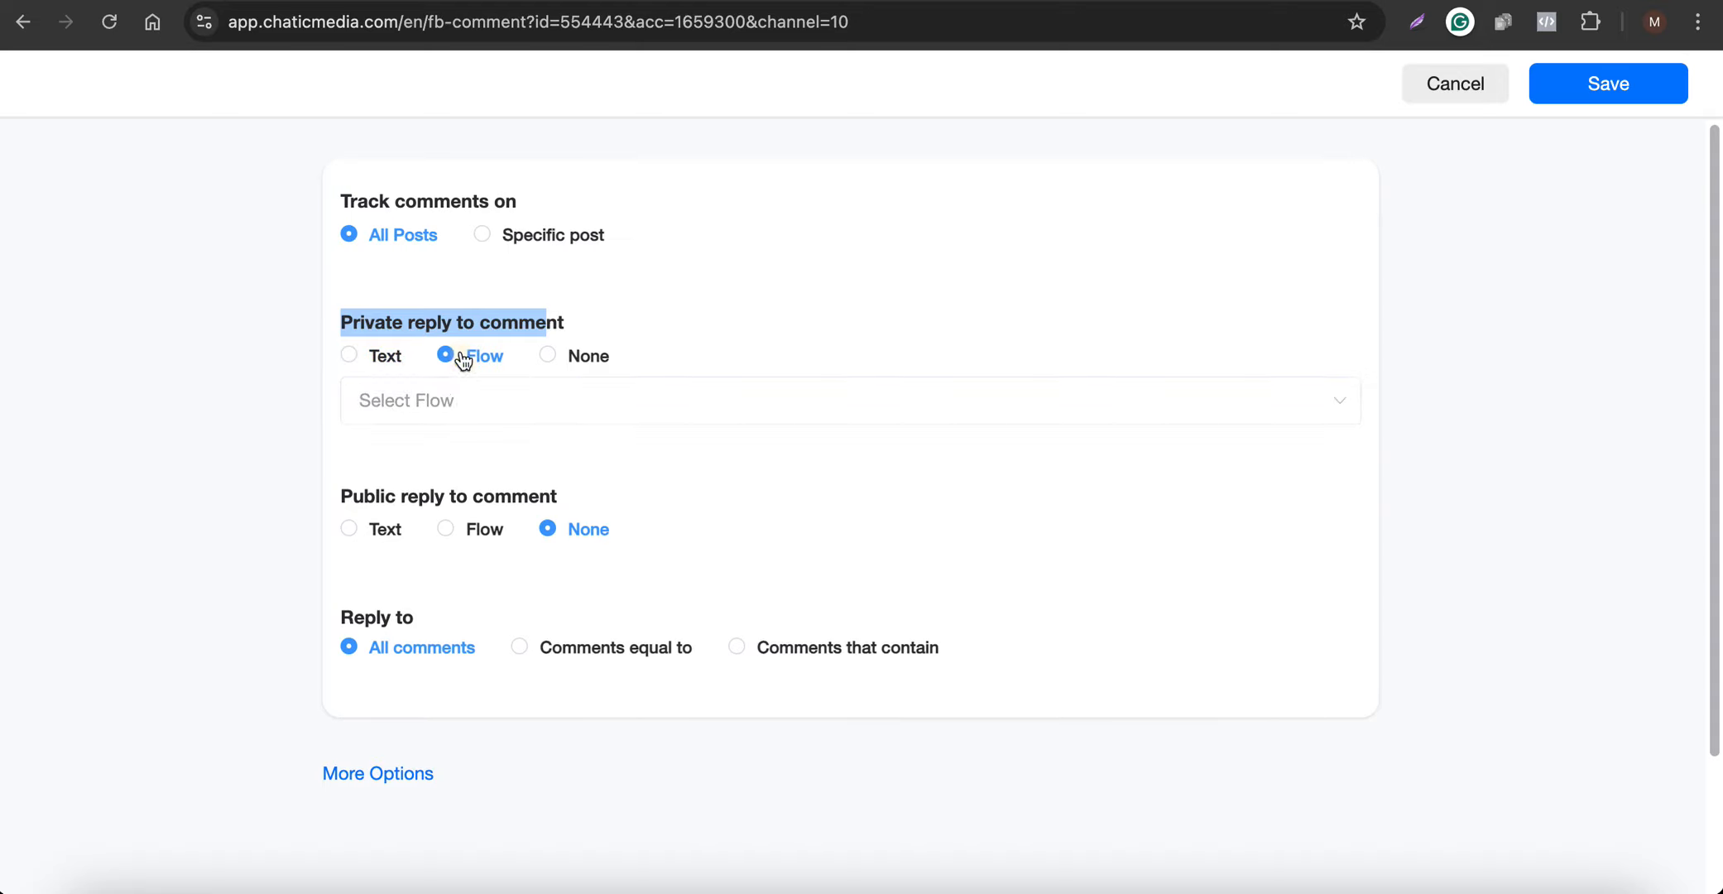
{"action": "left_click", "coordinate": [504, 399]}
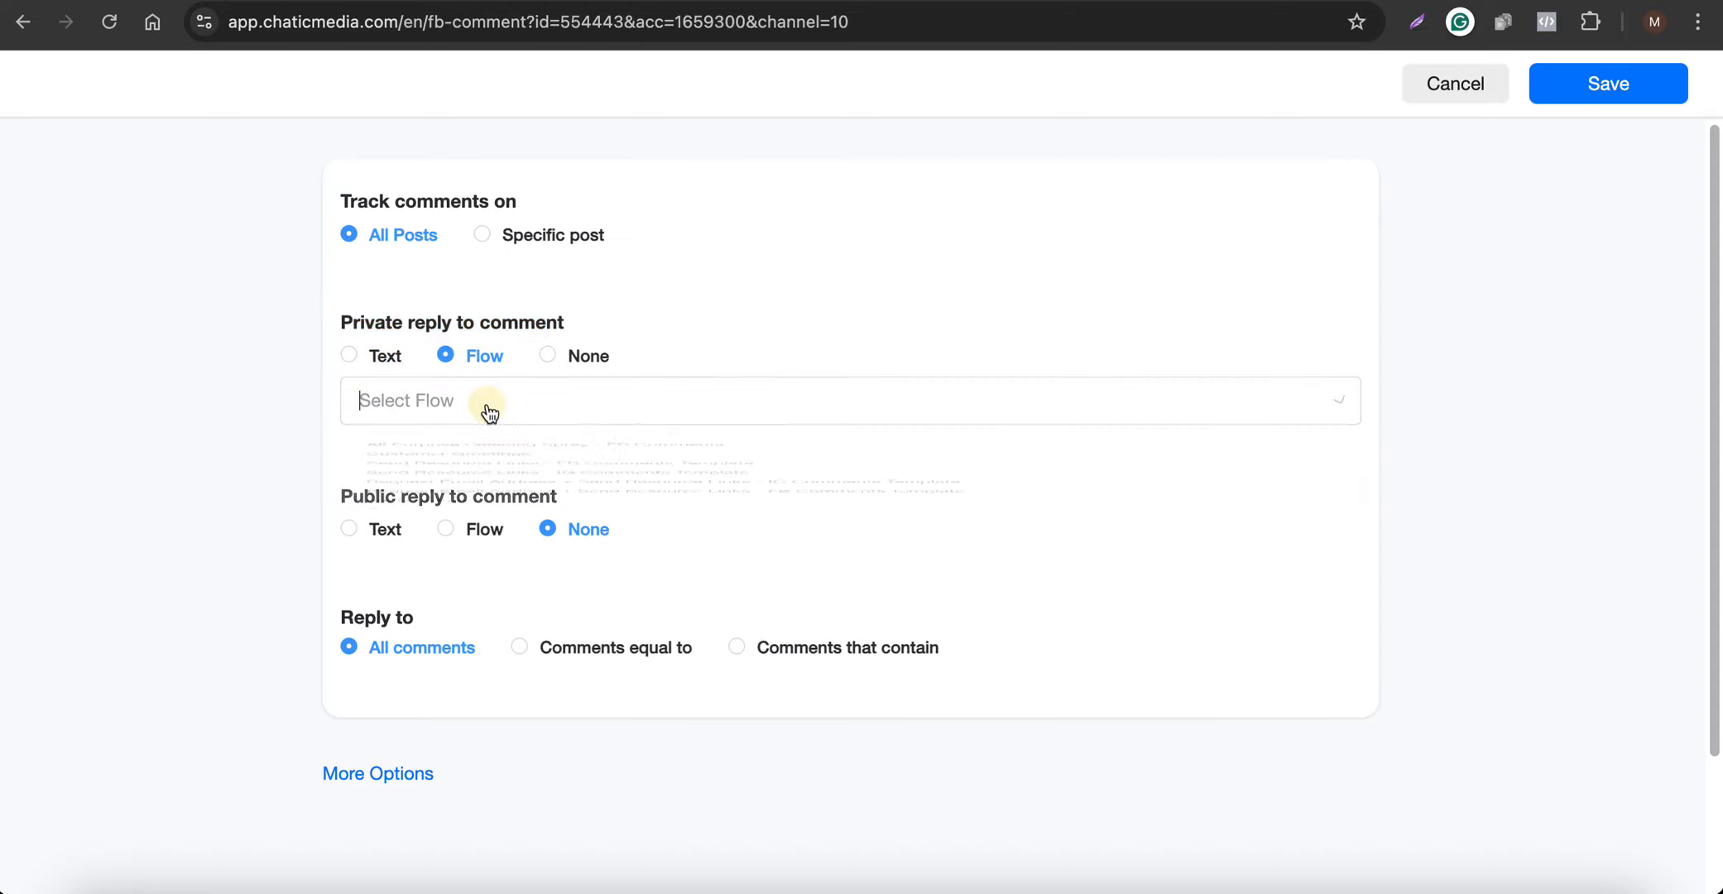
{"action": "type", "text": "ig"}
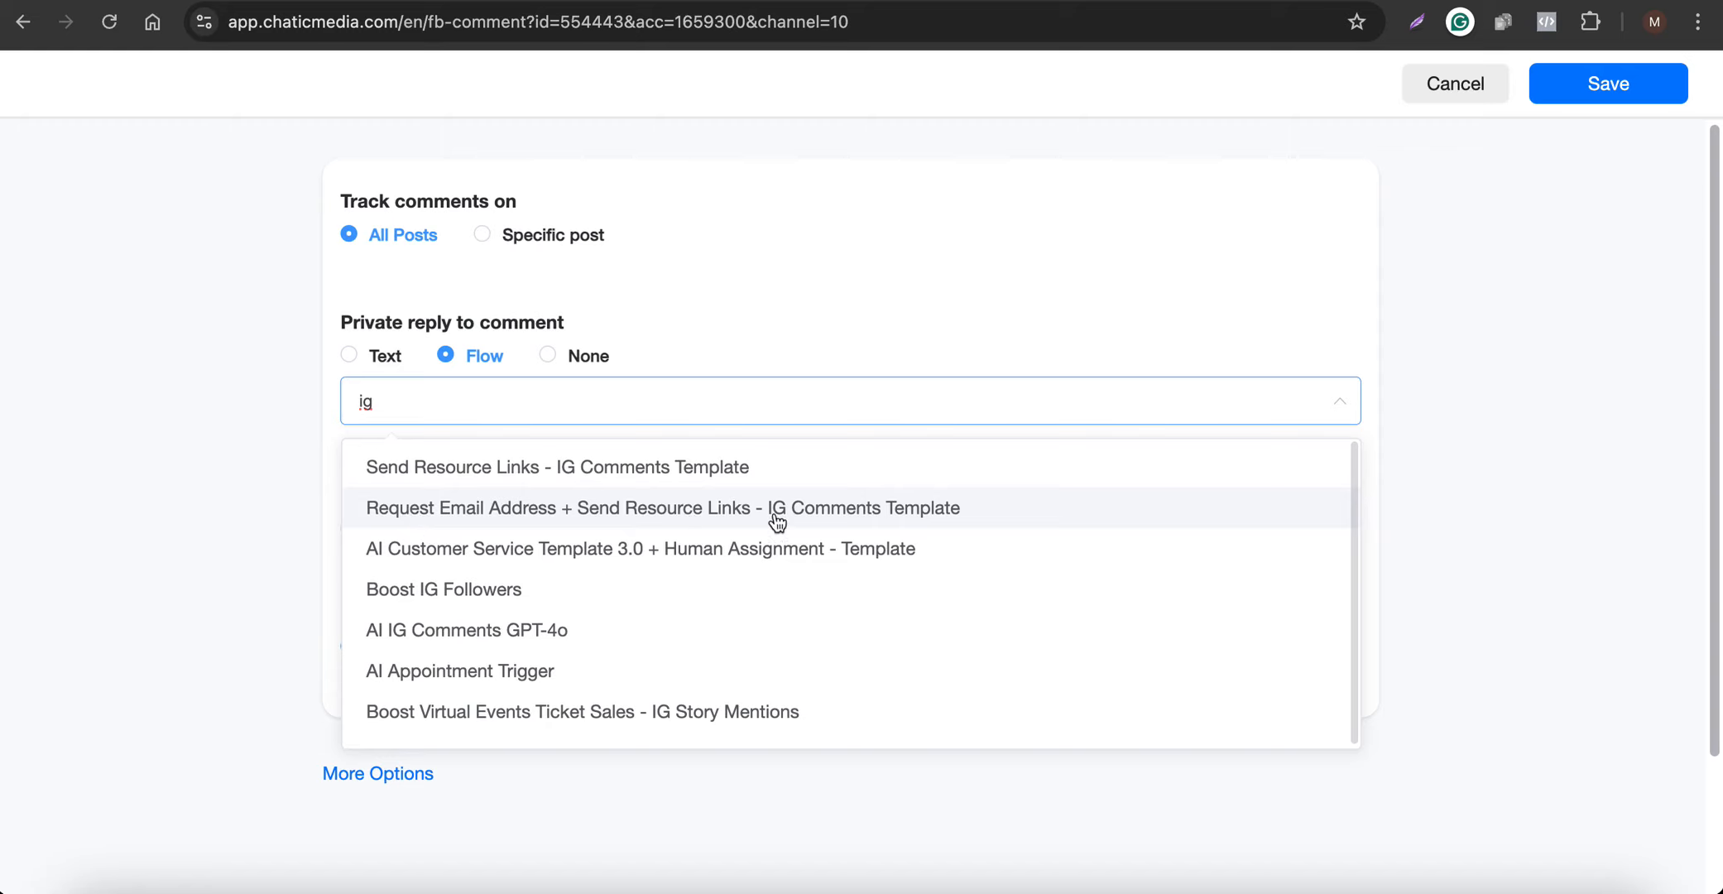
{"action": "left_click", "coordinate": [866, 520]}
{"action": "scroll", "coordinate": [539, 436], "scroll_direction": "down", "scroll_amount": 3}
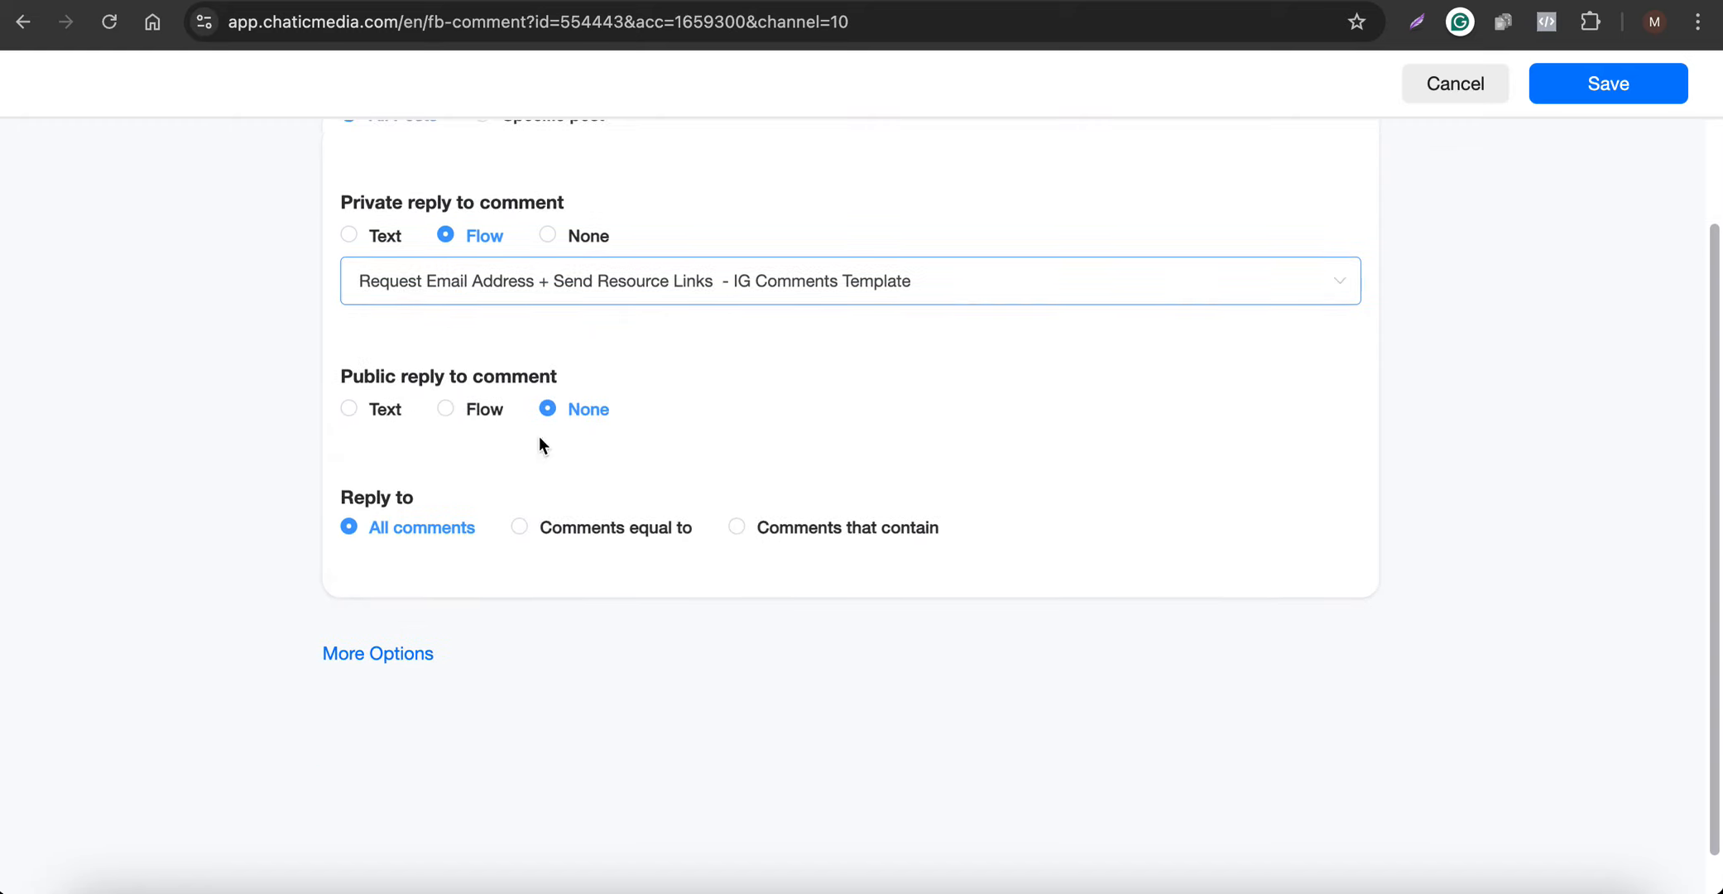
{"action": "left_click", "coordinate": [375, 418]}
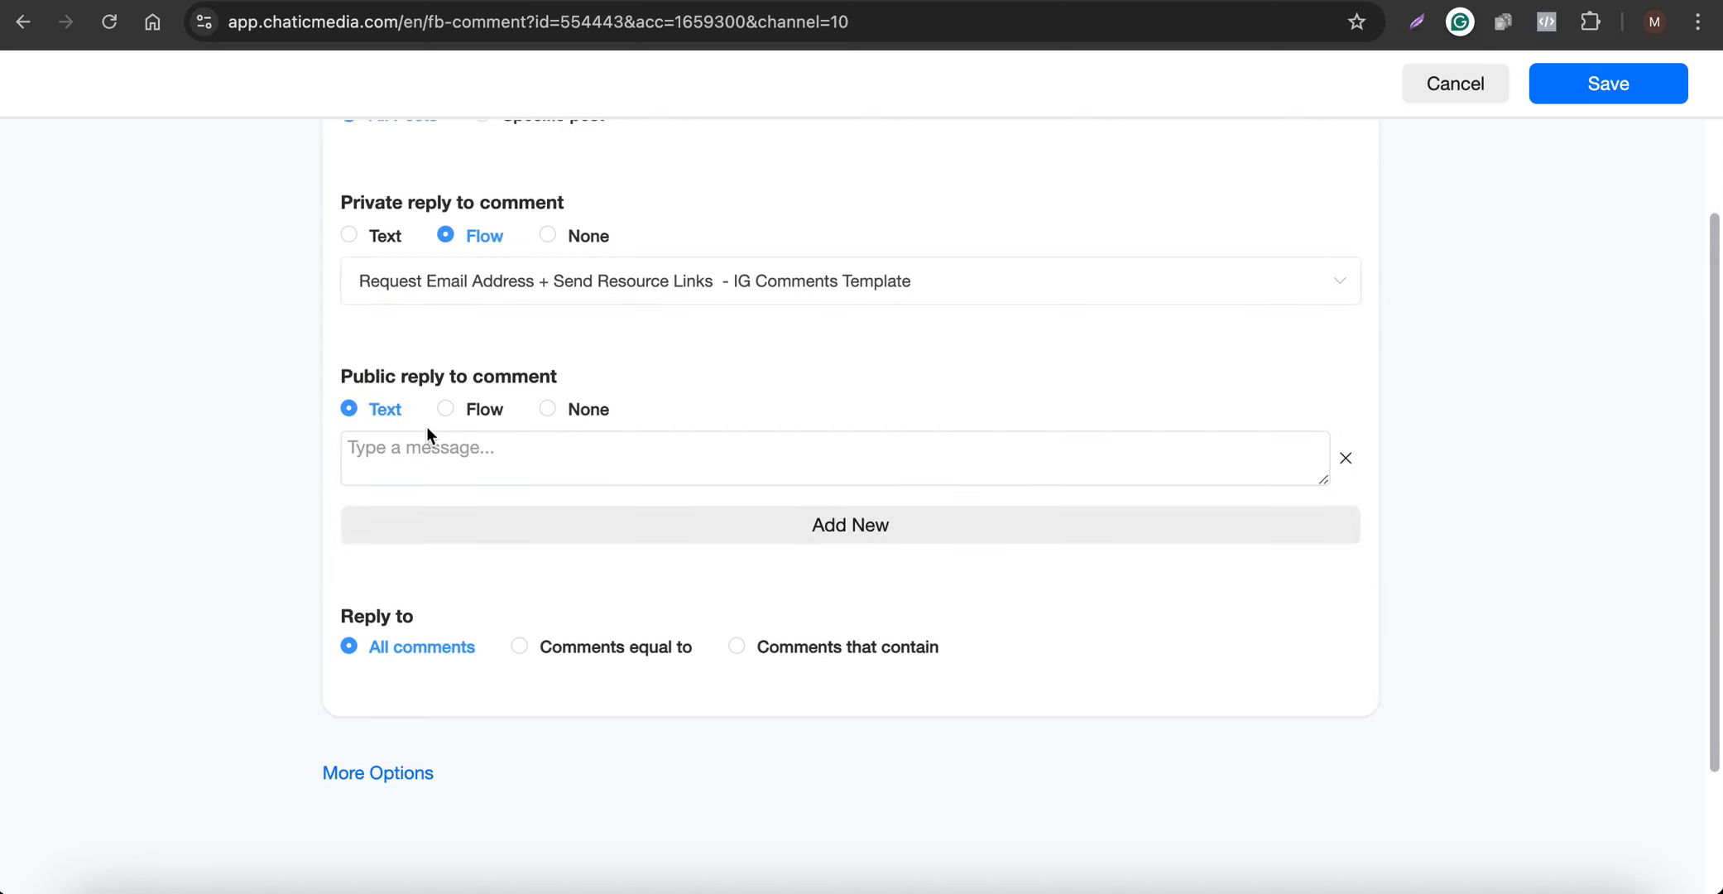
Step: Switch to the Facebook page, close the Demo - Chatic Media chat and examine the public reply under the "cleaning spray" comment
{"action": "left_click", "coordinate": [417, 879]}
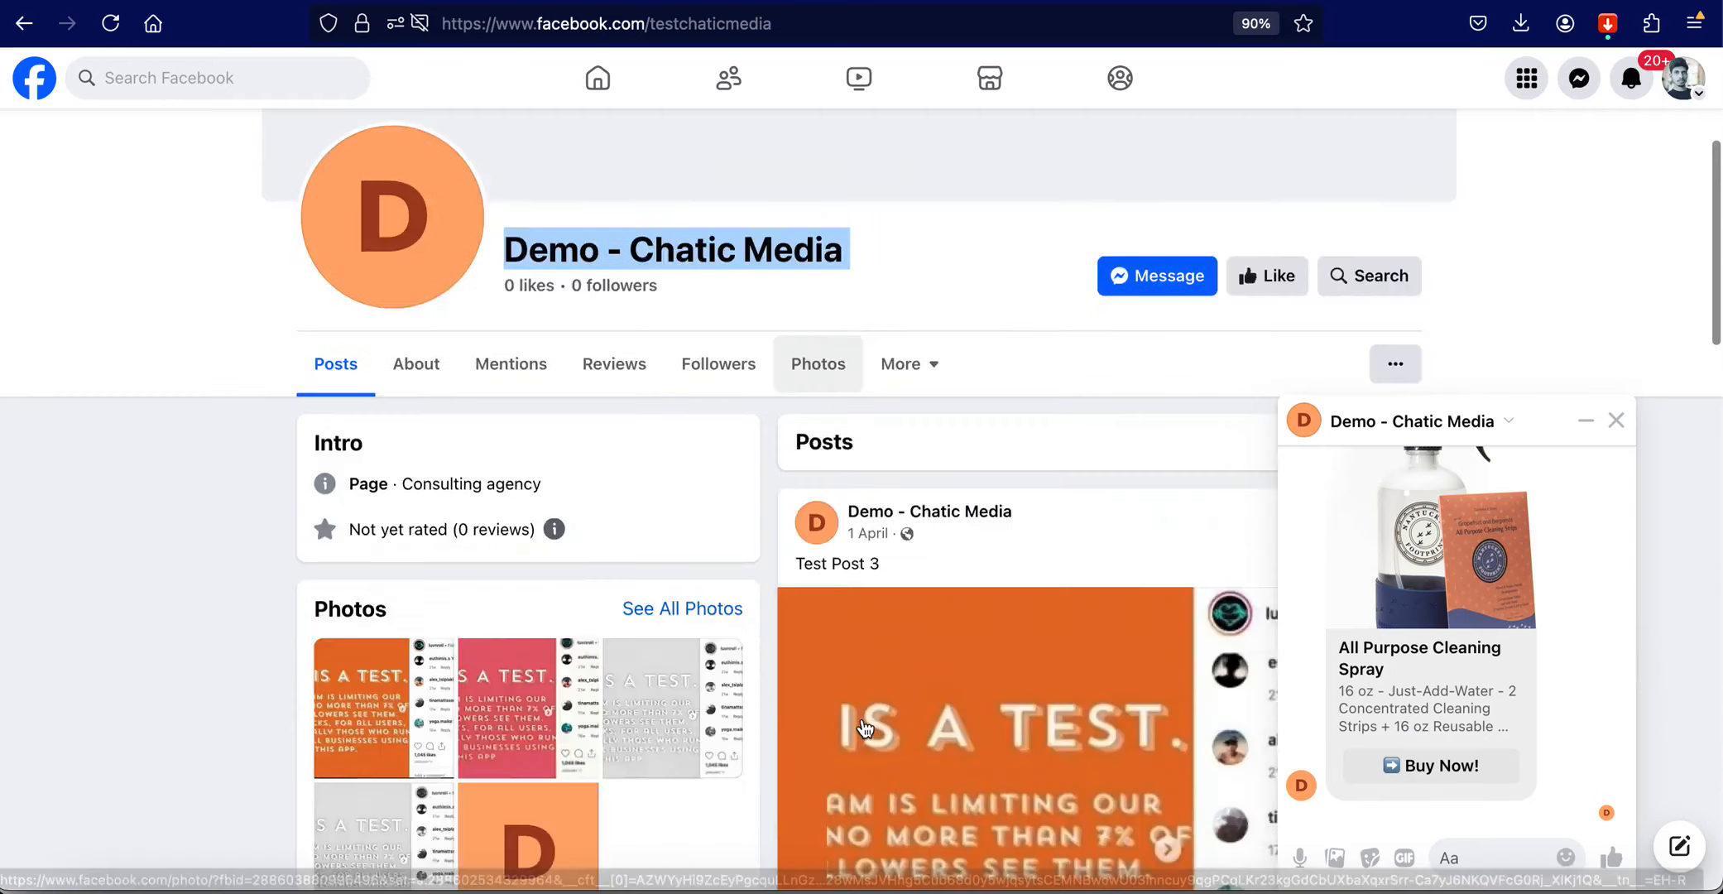
{"action": "scroll", "coordinate": [865, 728], "scroll_direction": "down", "scroll_amount": 10}
{"action": "left_click", "coordinate": [1616, 420]}
{"action": "scroll", "coordinate": [1091, 569], "scroll_direction": "down", "scroll_amount": 2}
{"action": "scroll", "coordinate": [1091, 568], "scroll_direction": "down", "scroll_amount": 5}
{"action": "left_click_drag", "start_coordinate": [890, 683], "coordinate": [1099, 691]}
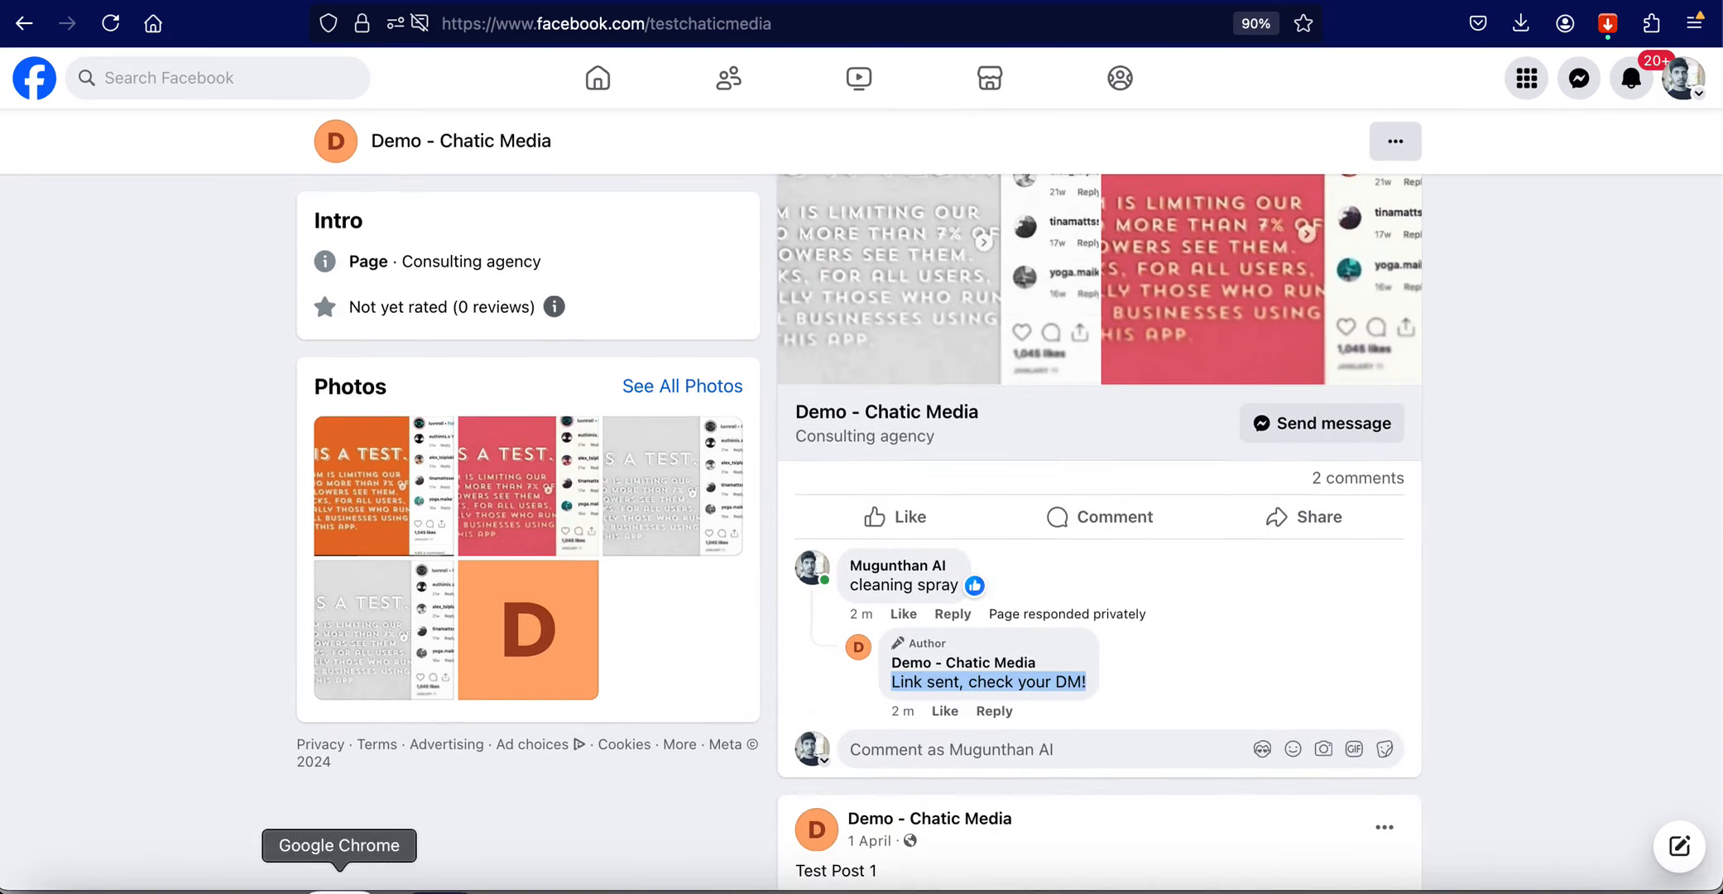
Step: Return to Chatic Media in Chrome and enter "sent you a DM!" as the first public reply
{"action": "left_click", "coordinate": [327, 883]}
{"action": "left_click", "coordinate": [480, 469]}
{"action": "type", "text": "sent you a DM!"}
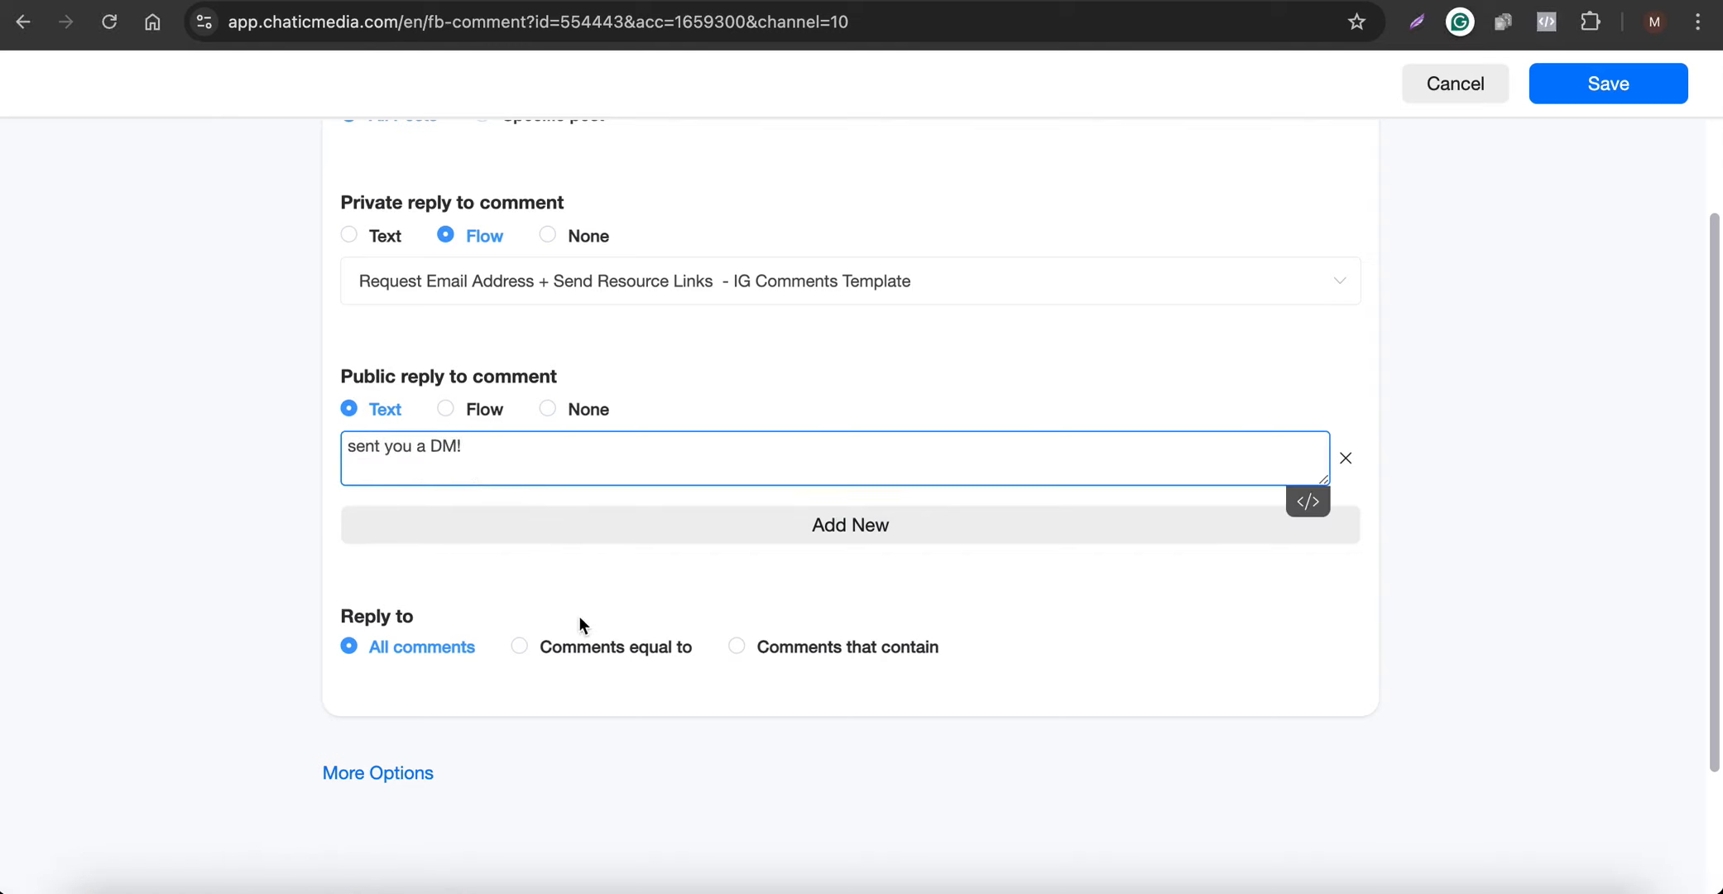
Step: Add a second public reply variation reading "DM sent!"
{"action": "left_click", "coordinate": [642, 518]}
{"action": "left_click", "coordinate": [359, 521]}
{"action": "type", "text": "Dm s"}
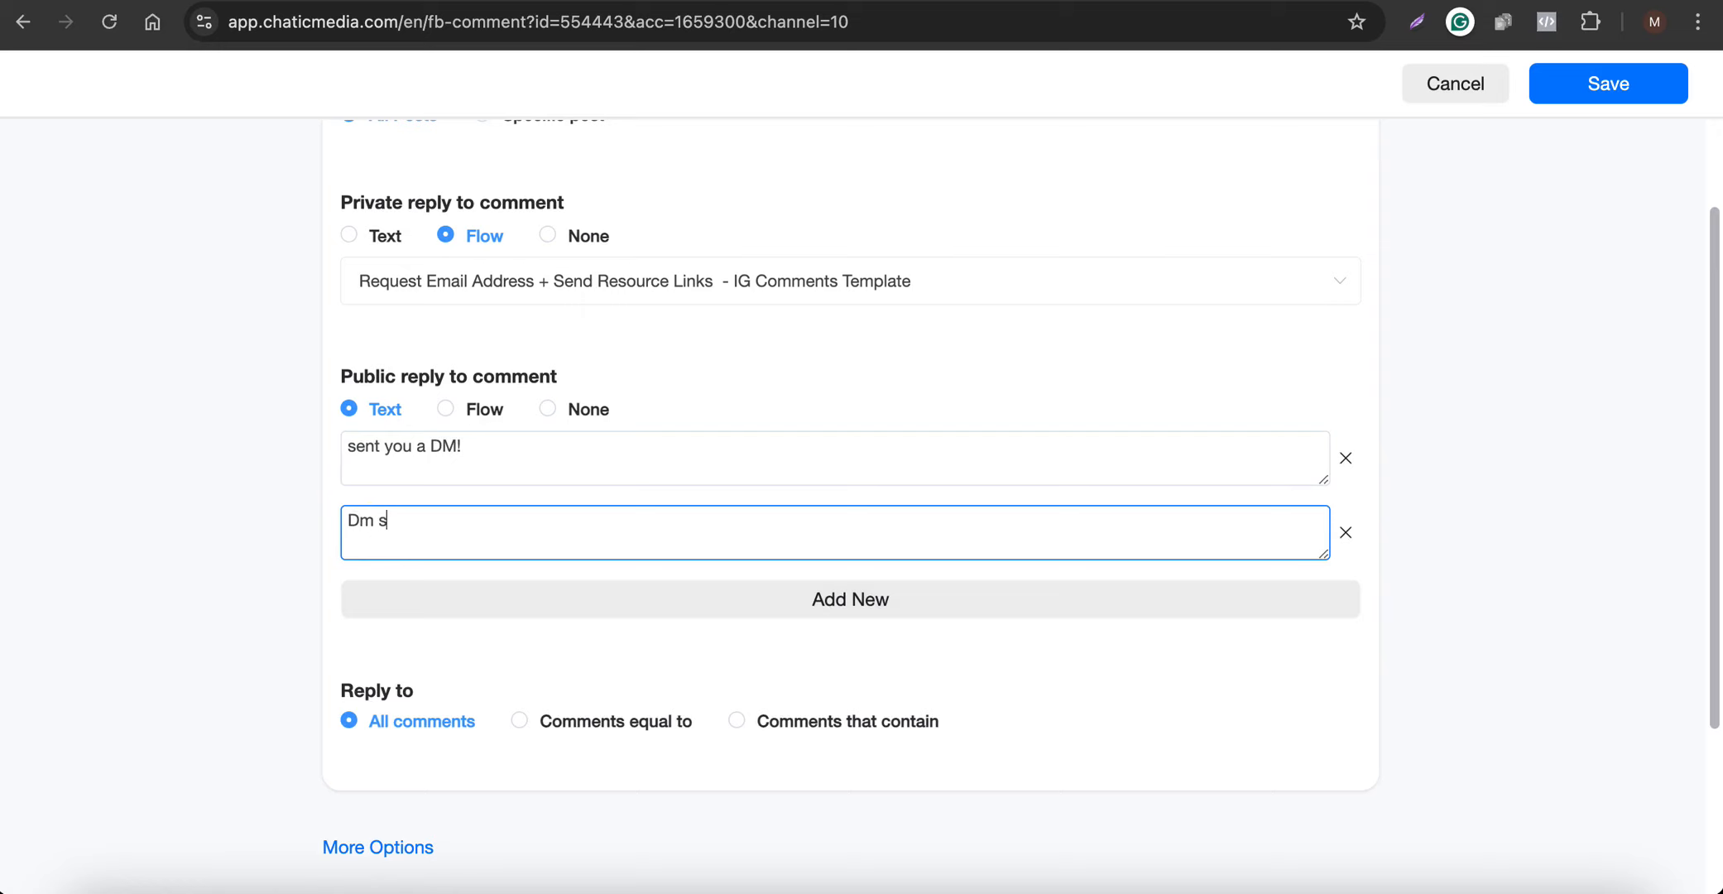
{"action": "type", "text": "ent!"}
{"action": "key", "text": "Left"}
{"action": "key", "text": "Left"}
{"action": "key", "text": "Left"}
{"action": "key", "text": "Left"}
{"action": "key", "text": "Left"}
{"action": "key", "text": "Left"}
{"action": "key", "text": "BackSpace"}
{"action": "type", "text": "M"}
Step: Restrict the automation to comments equal to the keyword "guide"
{"action": "scroll", "coordinate": [381, 520], "scroll_direction": "down", "scroll_amount": 3}
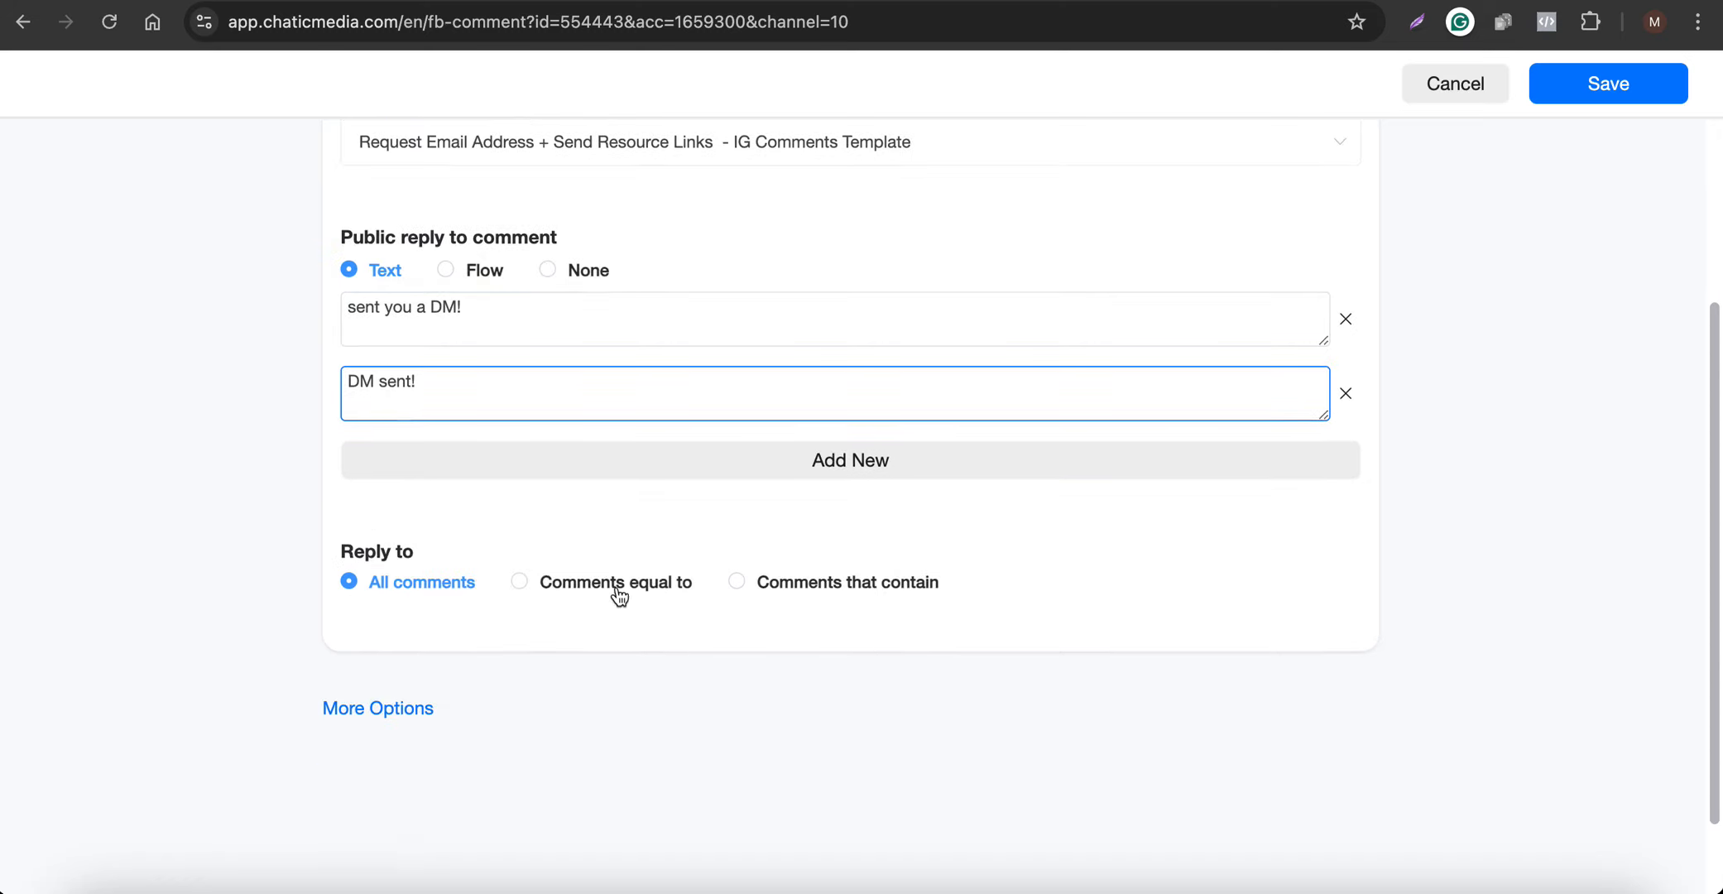
{"action": "left_click", "coordinate": [613, 589]}
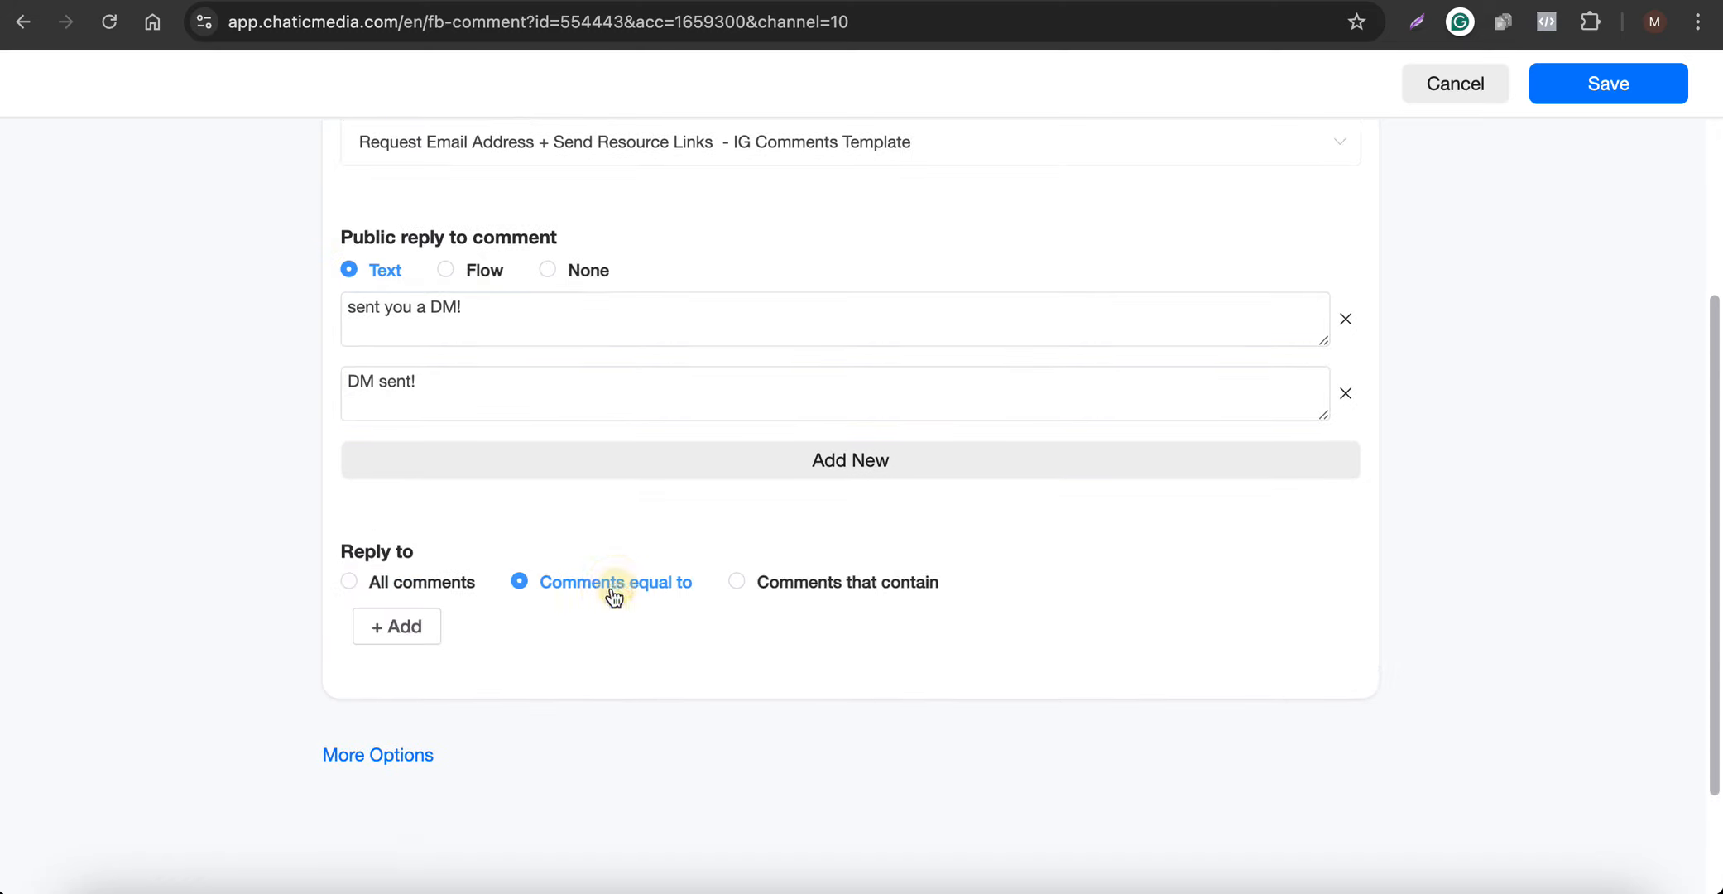
{"action": "left_click", "coordinate": [361, 626]}
{"action": "type", "text": "guide"}
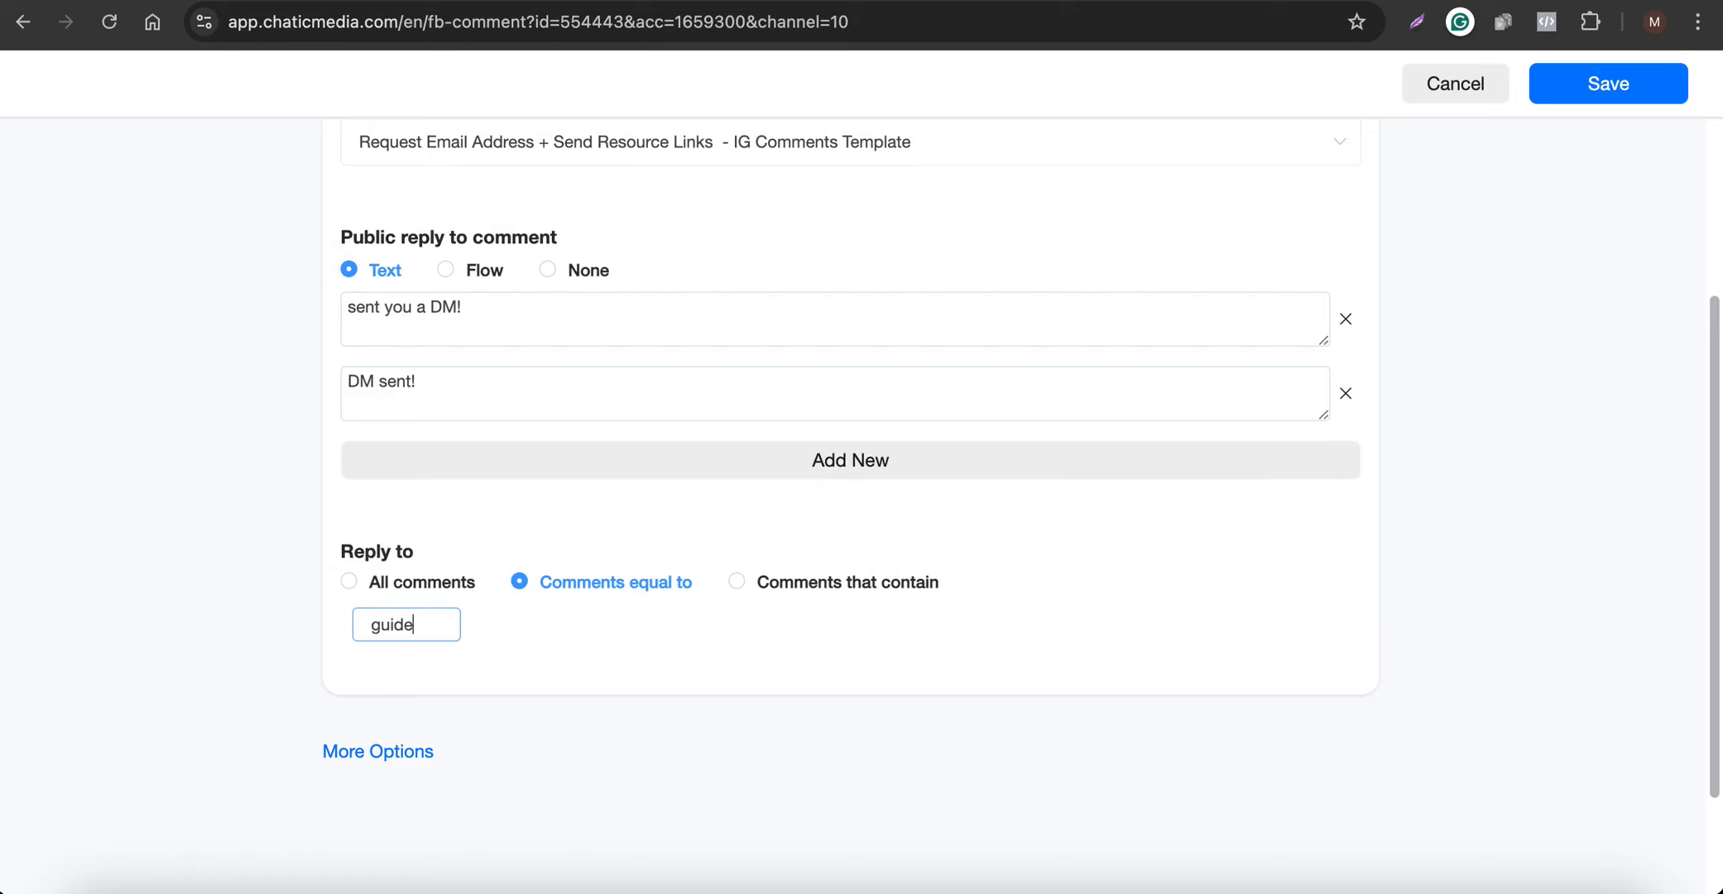
{"action": "left_click", "coordinate": [575, 657]}
Step: Review the automation's additional reply options, then save it and activate Guide in the Instagram Comment Automations list
{"action": "scroll", "coordinate": [575, 658], "scroll_direction": "down", "scroll_amount": 2}
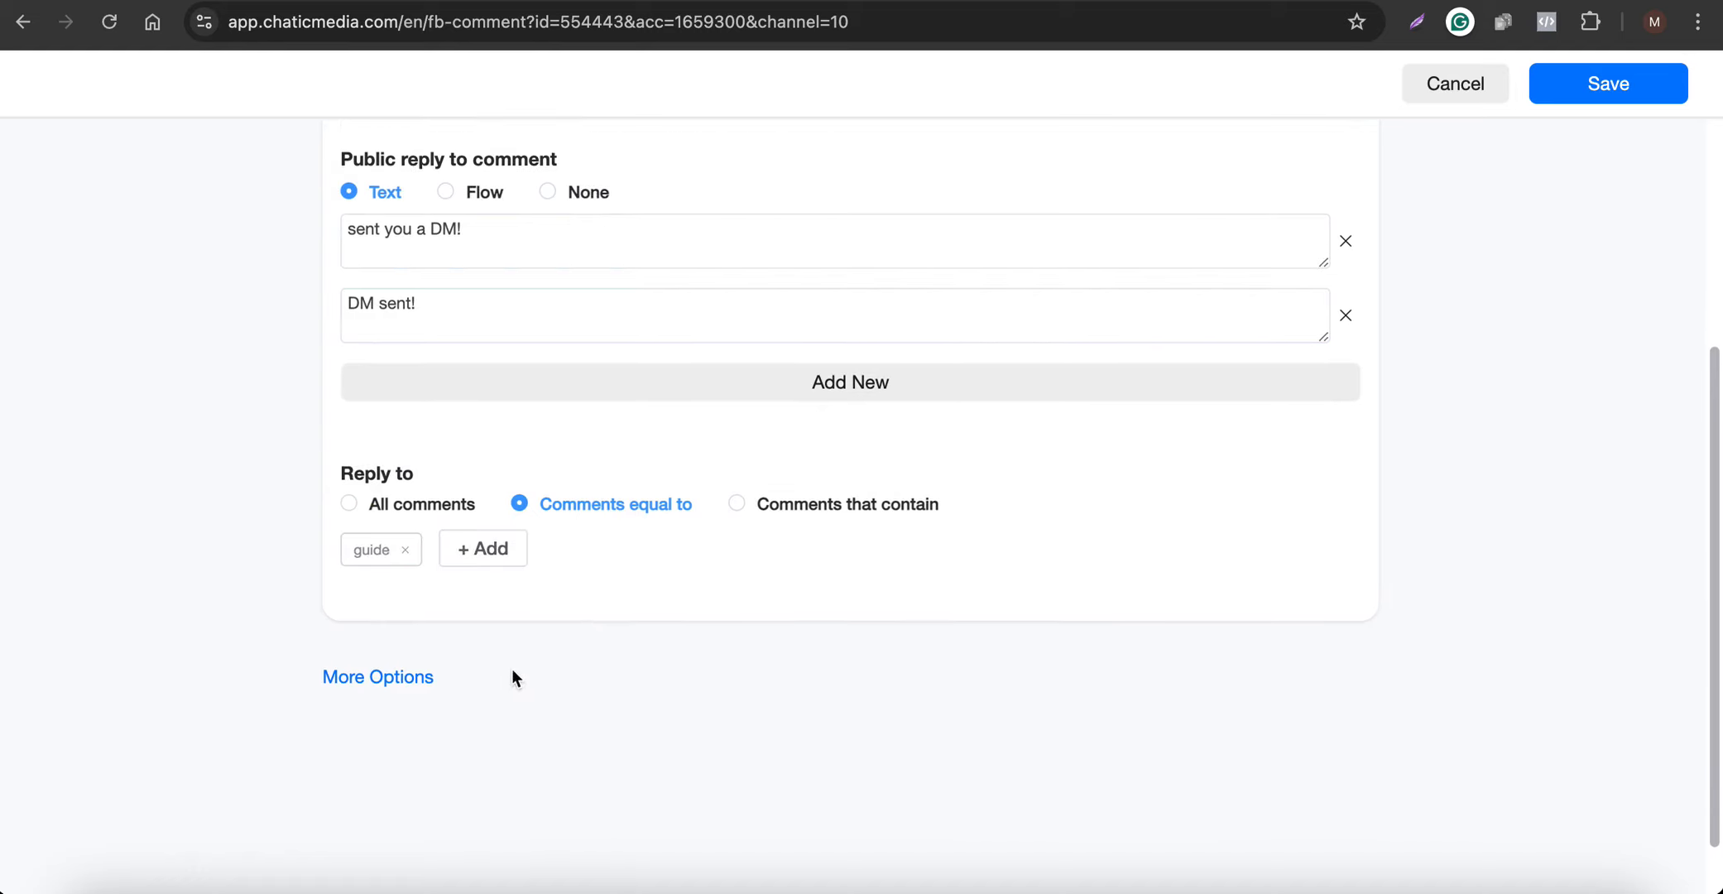
{"action": "left_click", "coordinate": [406, 685]}
{"action": "scroll", "coordinate": [405, 685], "scroll_direction": "down", "scroll_amount": 8}
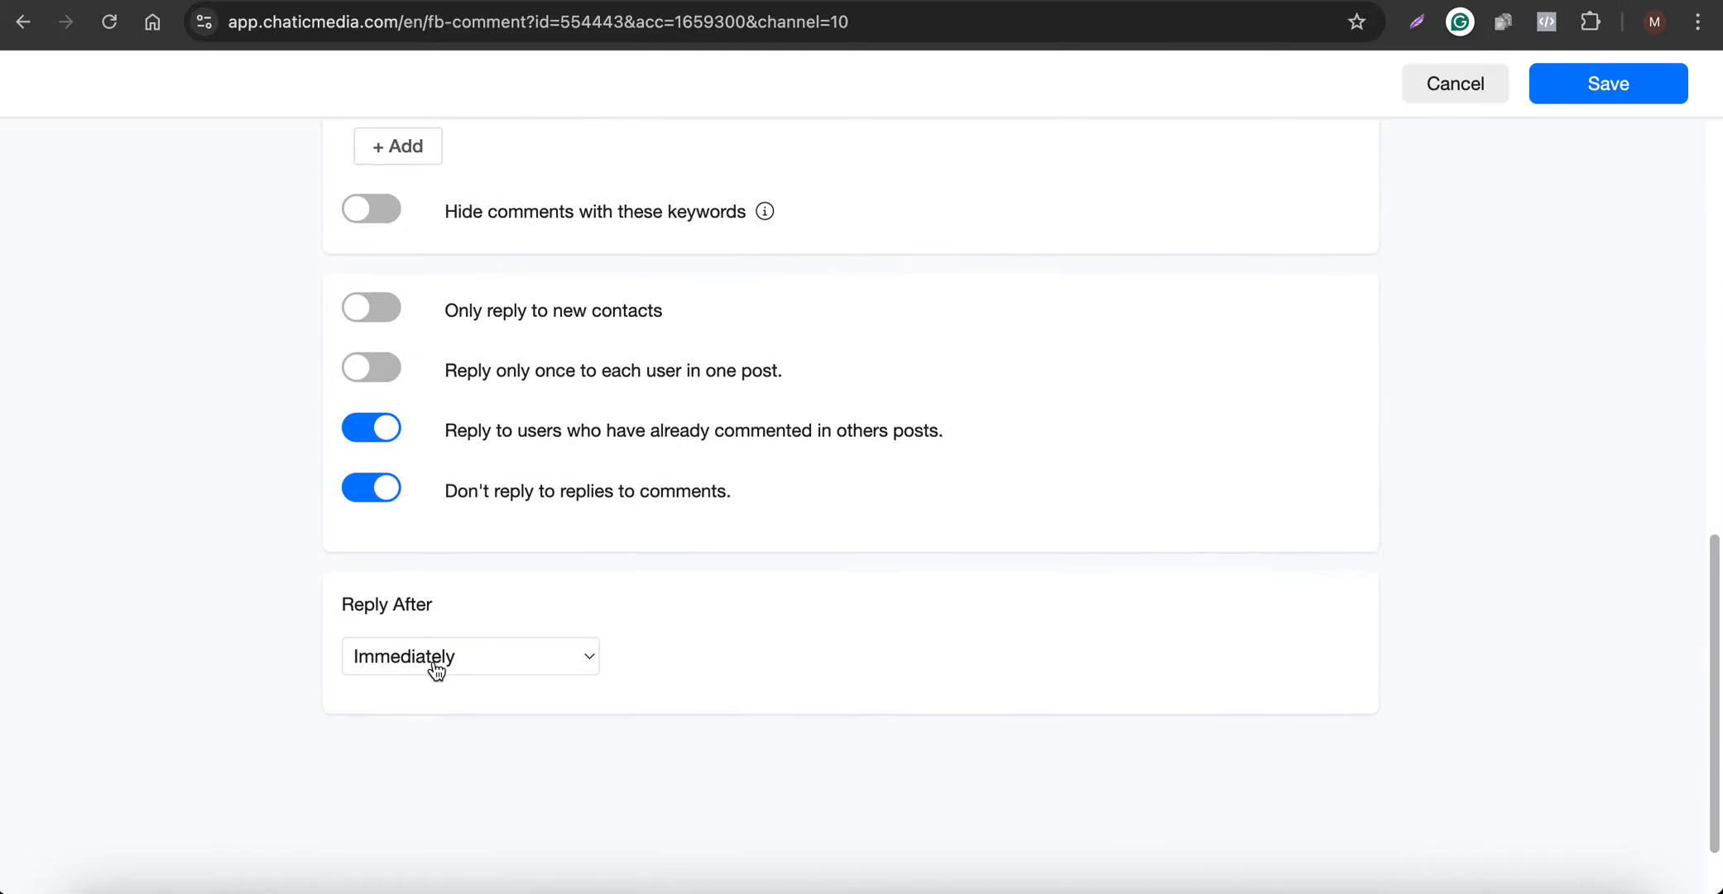
{"action": "scroll", "coordinate": [626, 658], "scroll_direction": "up", "scroll_amount": 12}
{"action": "scroll", "coordinate": [607, 645], "scroll_direction": "down", "scroll_amount": 9}
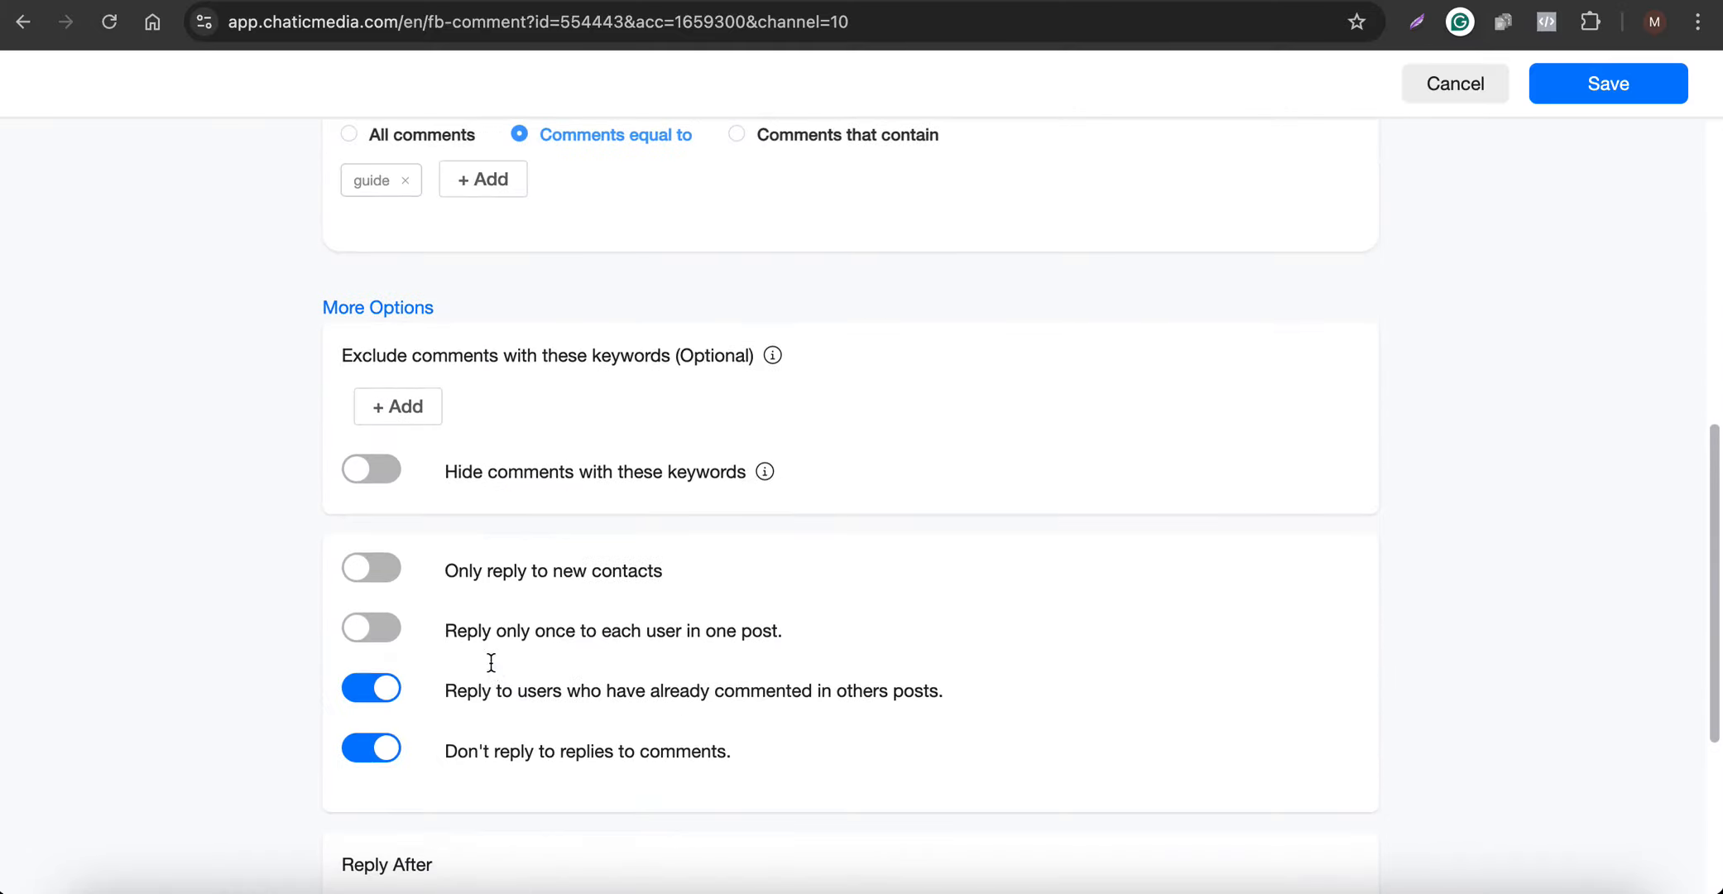
{"action": "scroll", "coordinate": [484, 694], "scroll_direction": "up", "scroll_amount": 9}
{"action": "left_click", "coordinate": [1599, 98]}
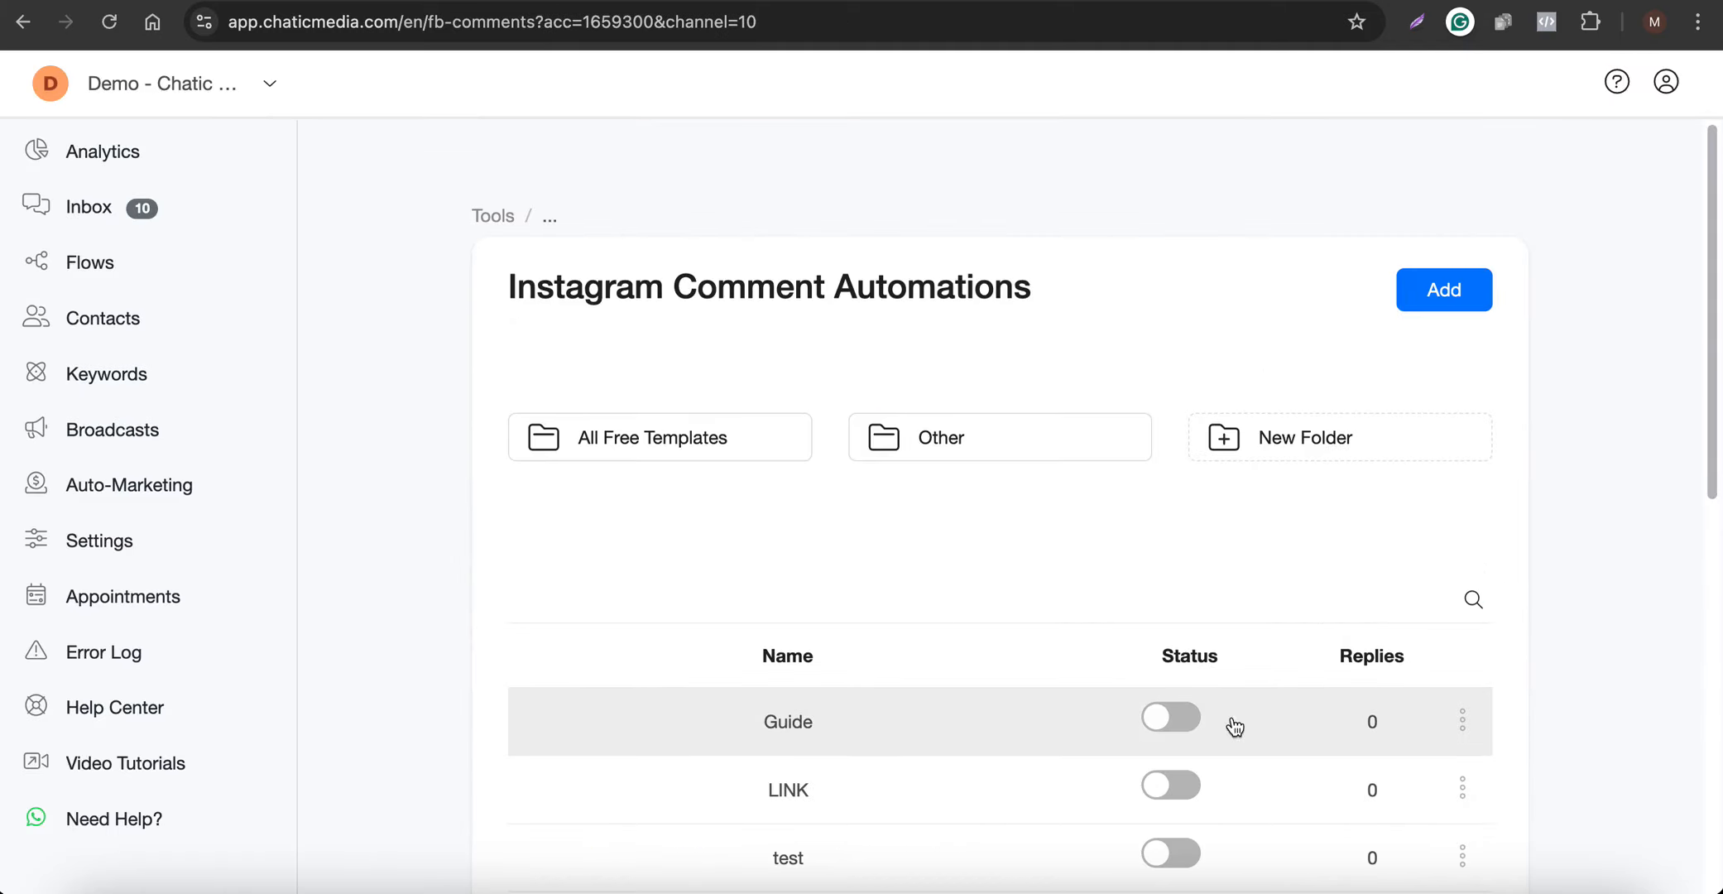
{"action": "left_click", "coordinate": [1189, 725]}
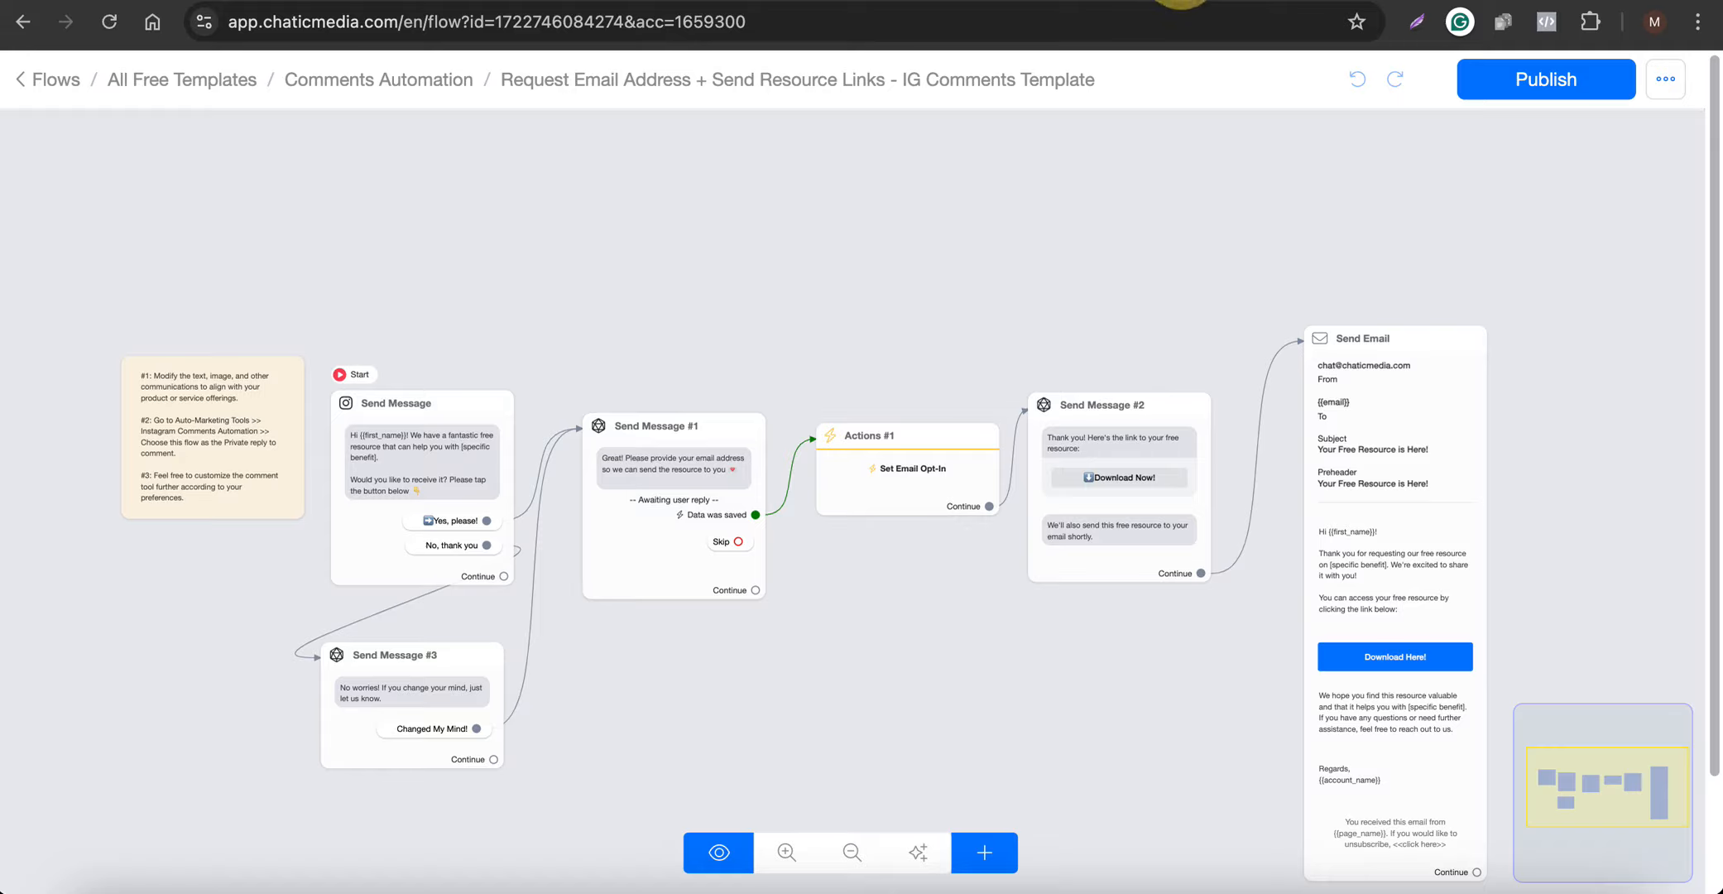
Step: In the flow's Send Message #1 block, clear the skip button label of the email question and save the user data settings
{"action": "scroll", "coordinate": [759, 366], "scroll_direction": "up", "scroll_amount": 5}
{"action": "scroll", "coordinate": [890, 438], "scroll_direction": "down", "scroll_amount": 5}
{"action": "scroll", "coordinate": [1306, 535], "scroll_direction": "up", "scroll_amount": 5}
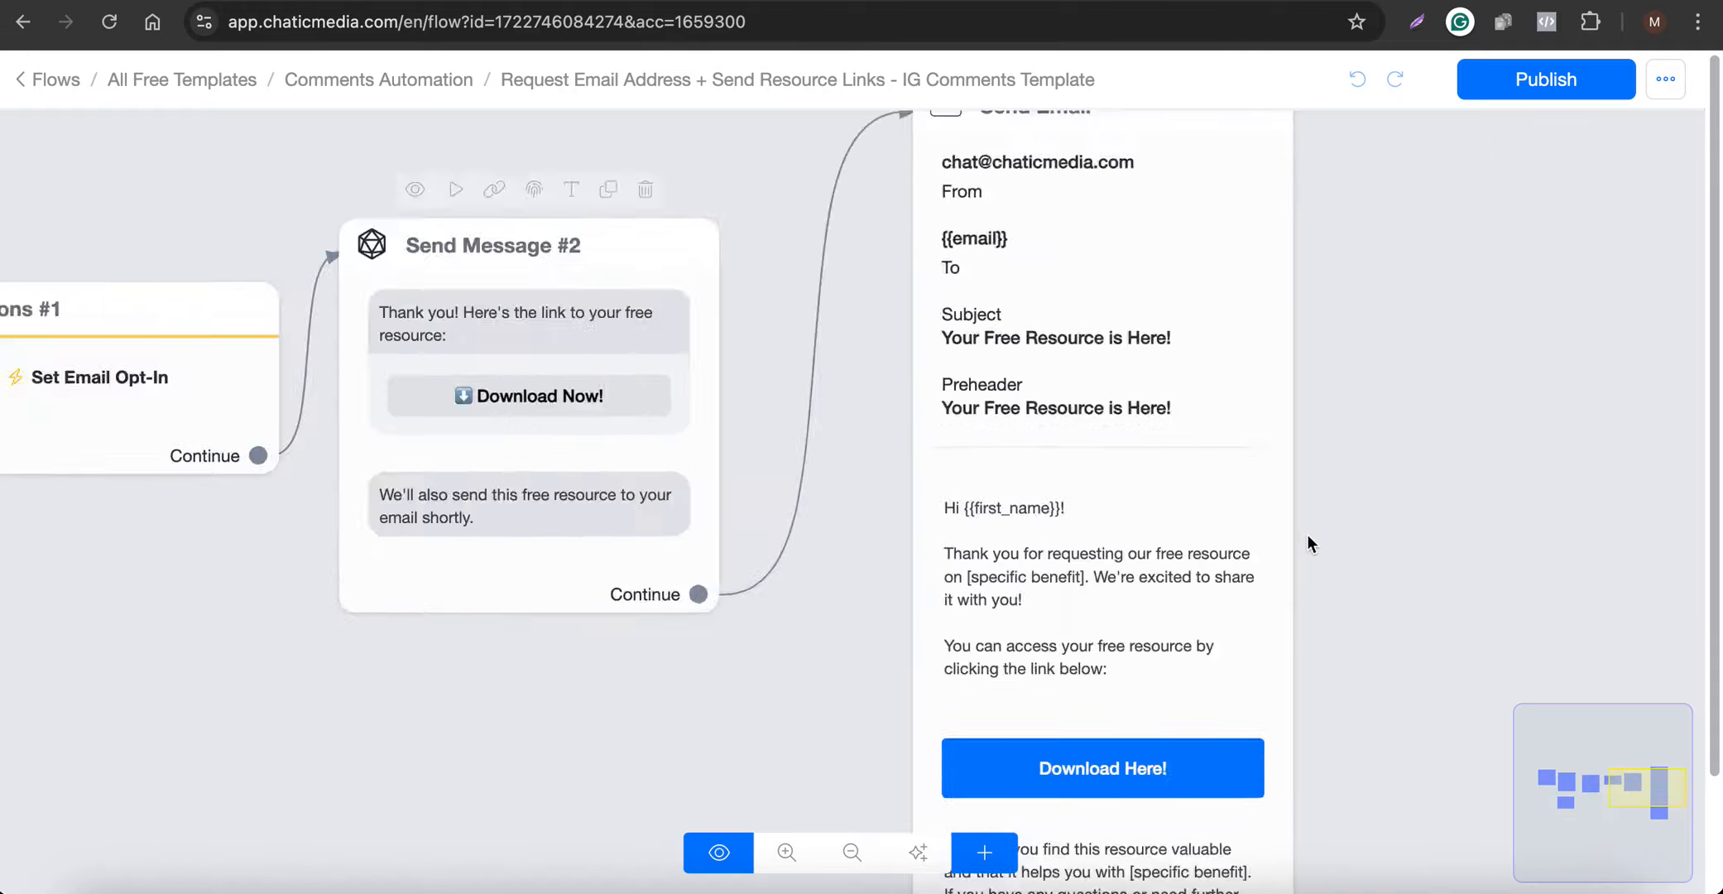
{"action": "scroll", "coordinate": [1321, 526], "scroll_direction": "down", "scroll_amount": 8}
{"action": "left_click", "coordinate": [616, 530]}
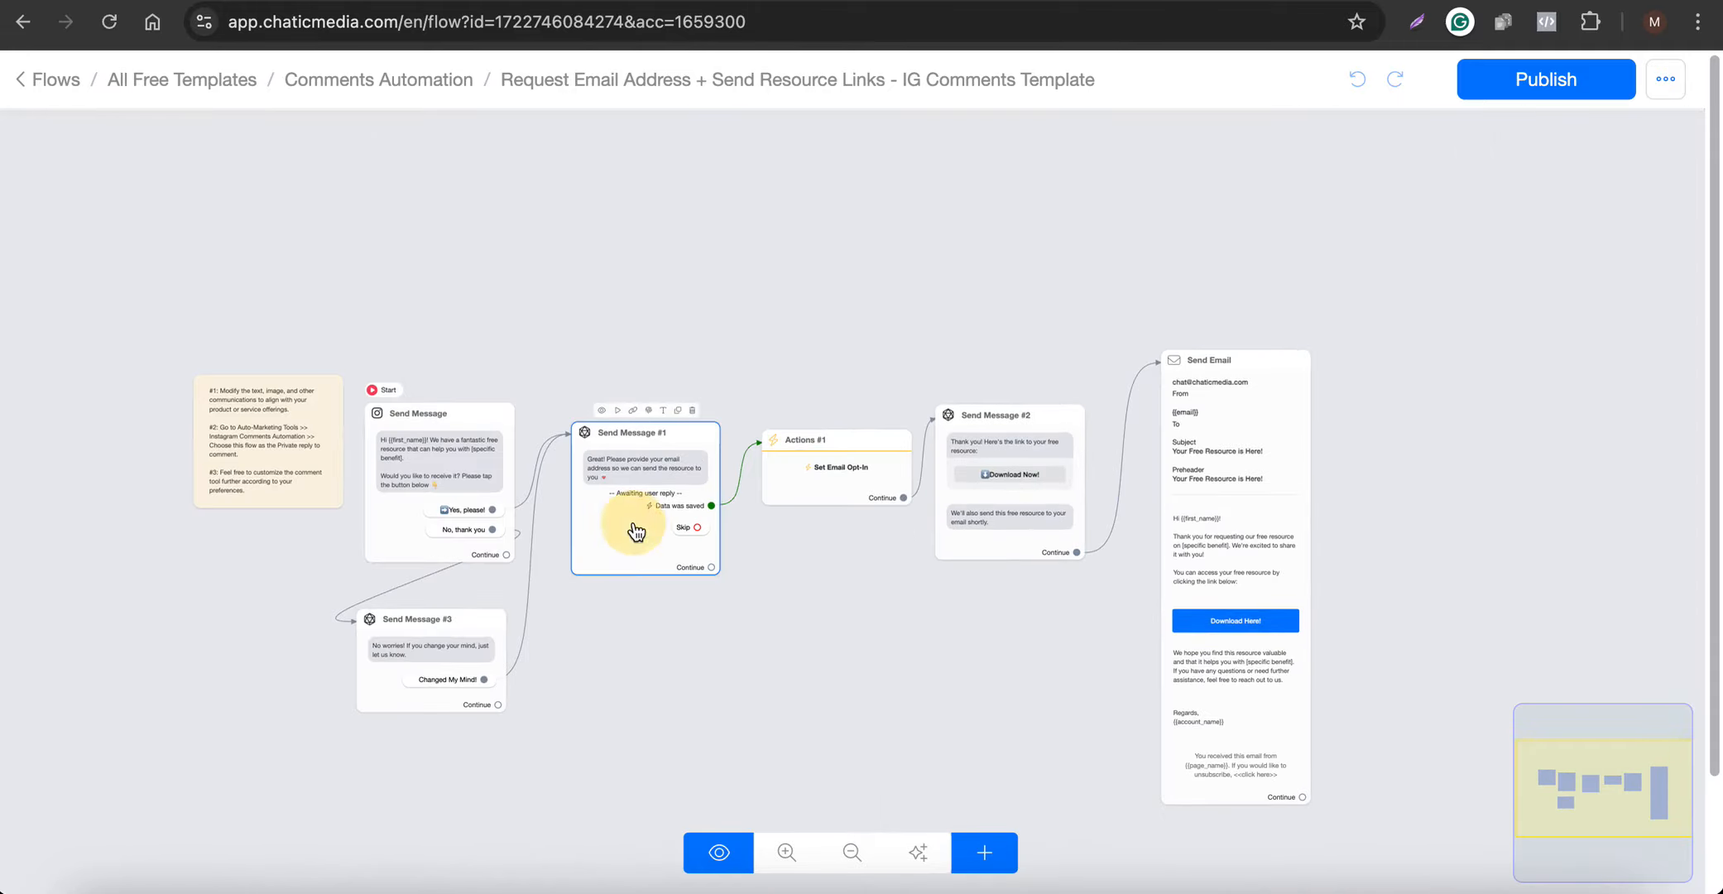
{"action": "left_click", "coordinate": [253, 495]}
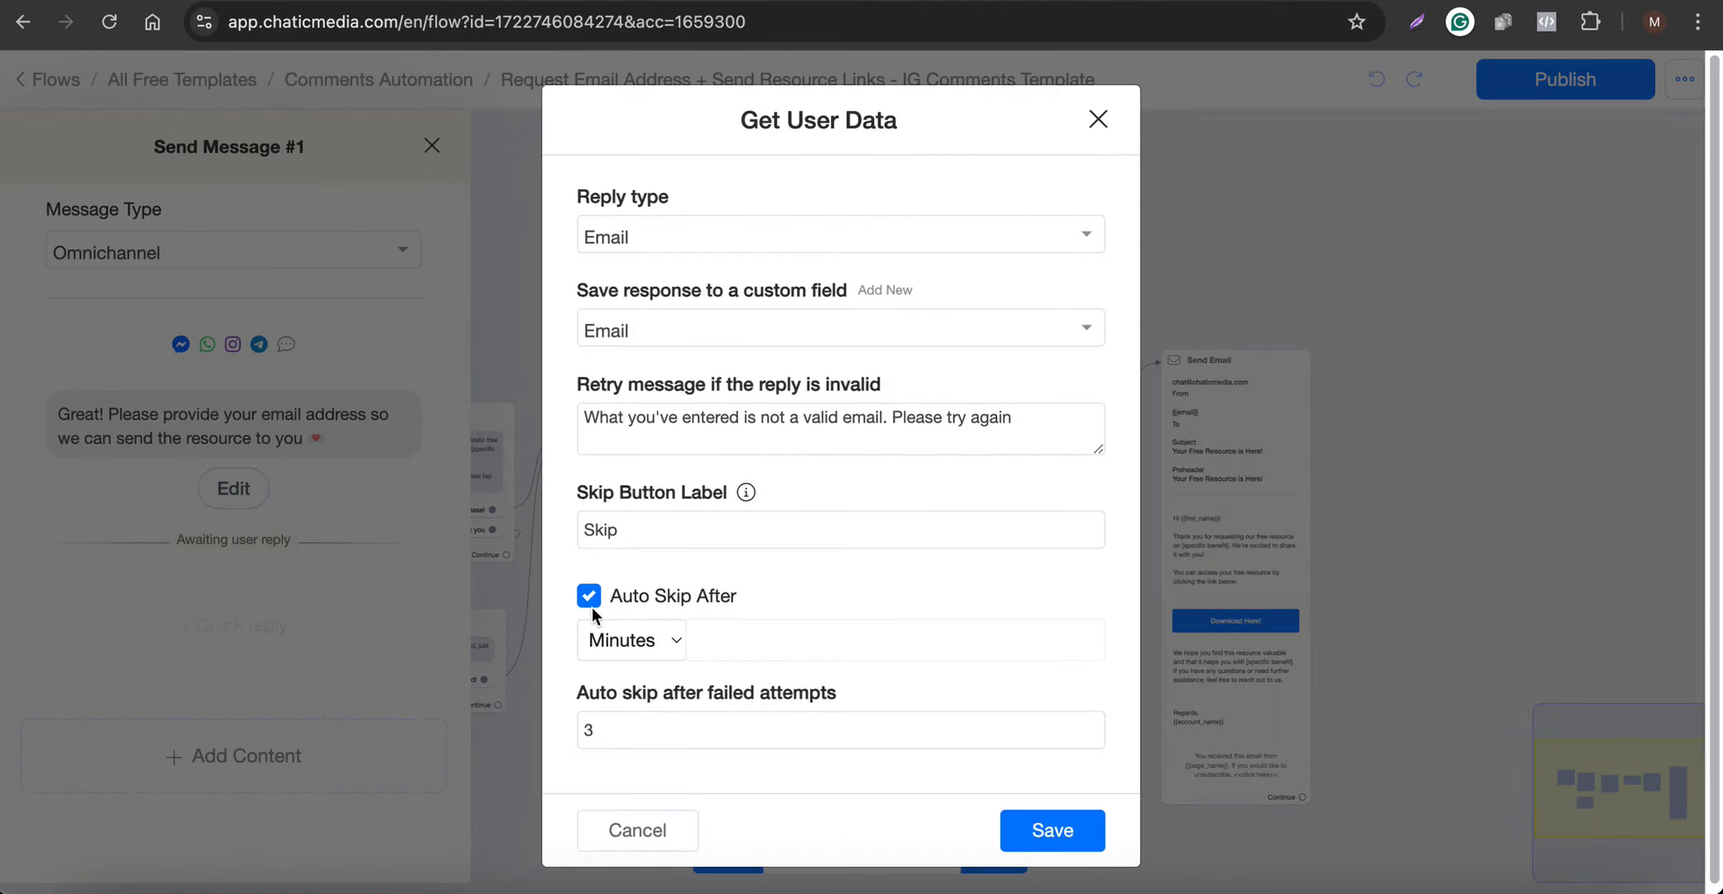
{"action": "double_click", "coordinate": [681, 534]}
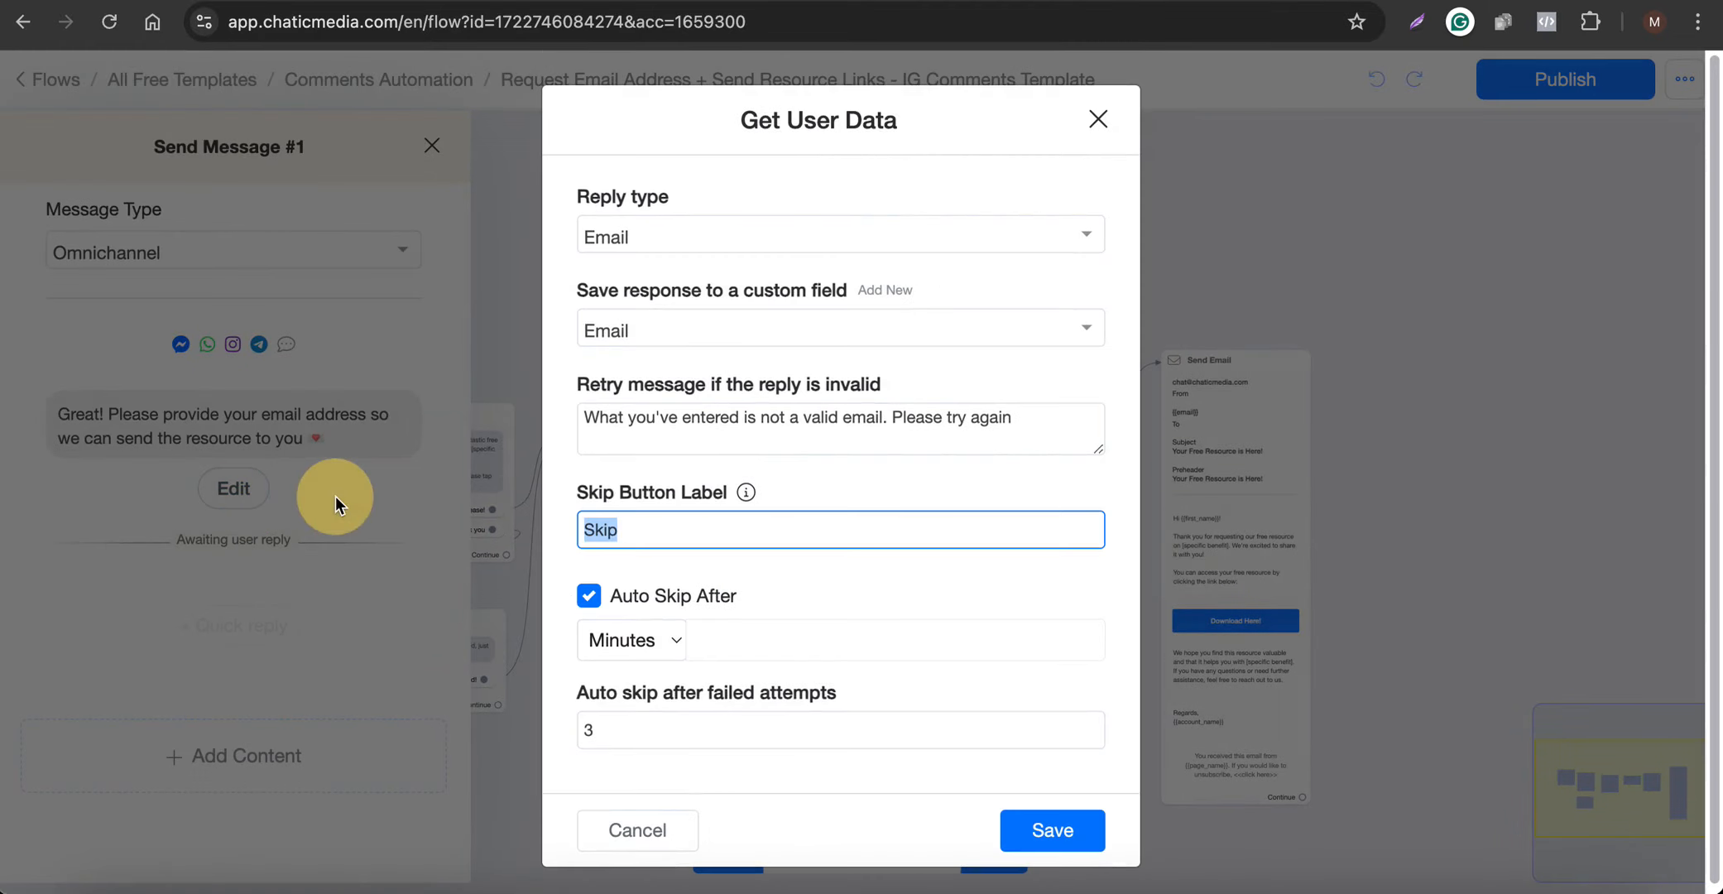
{"action": "key", "text": "BackSpace"}
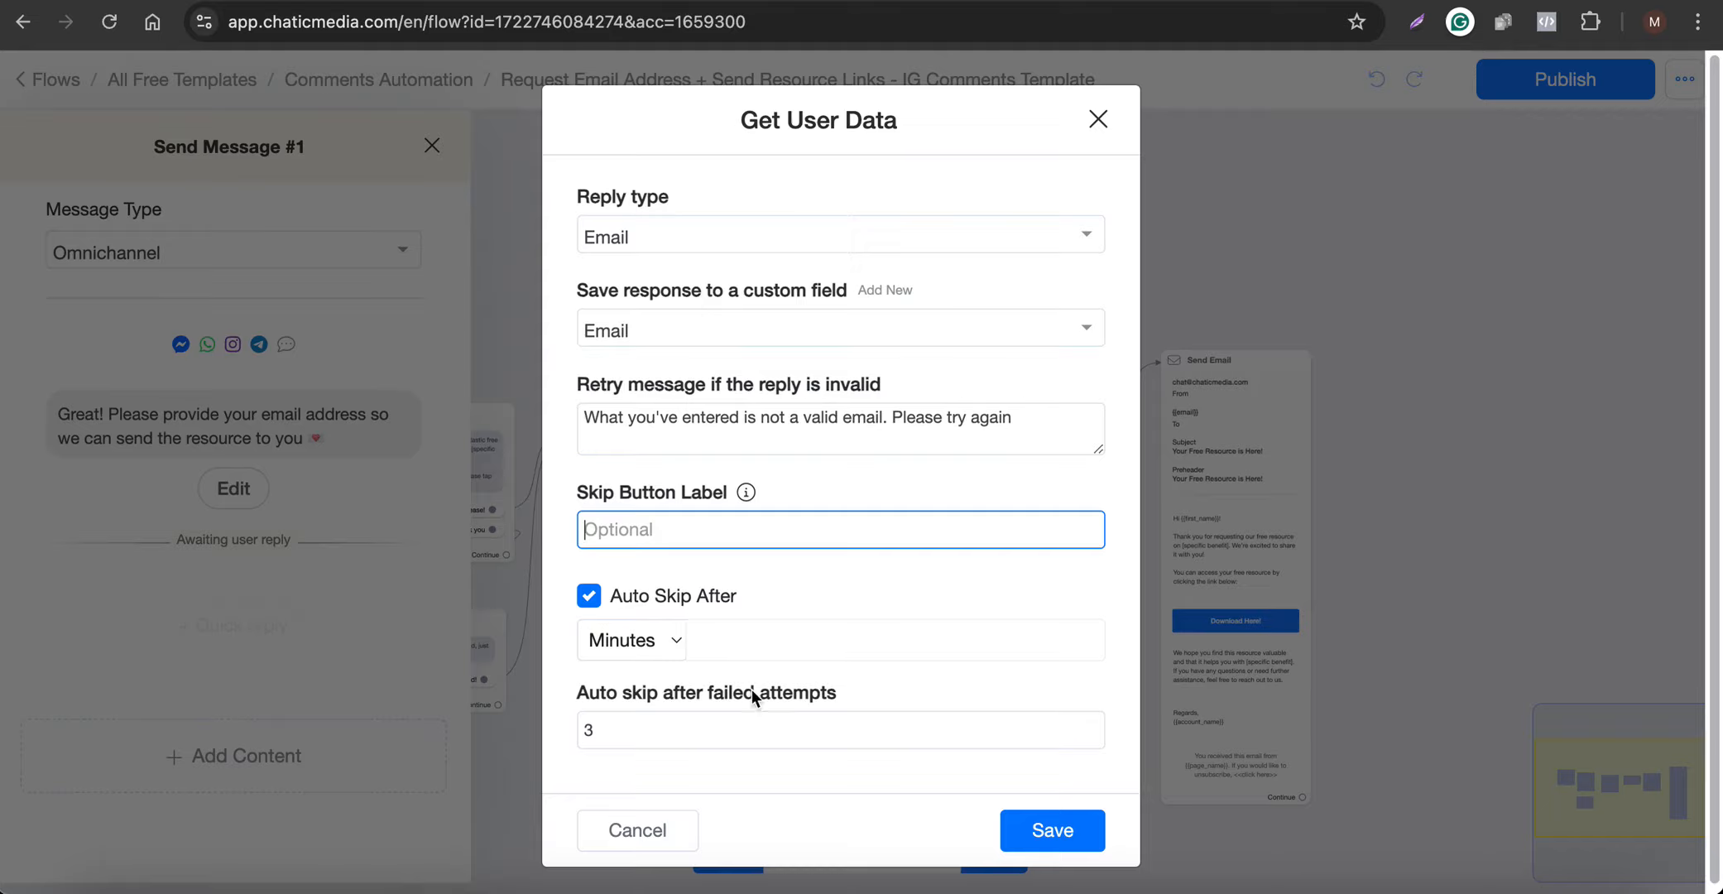
{"action": "left_click", "coordinate": [1029, 837]}
{"action": "left_click", "coordinate": [759, 587]}
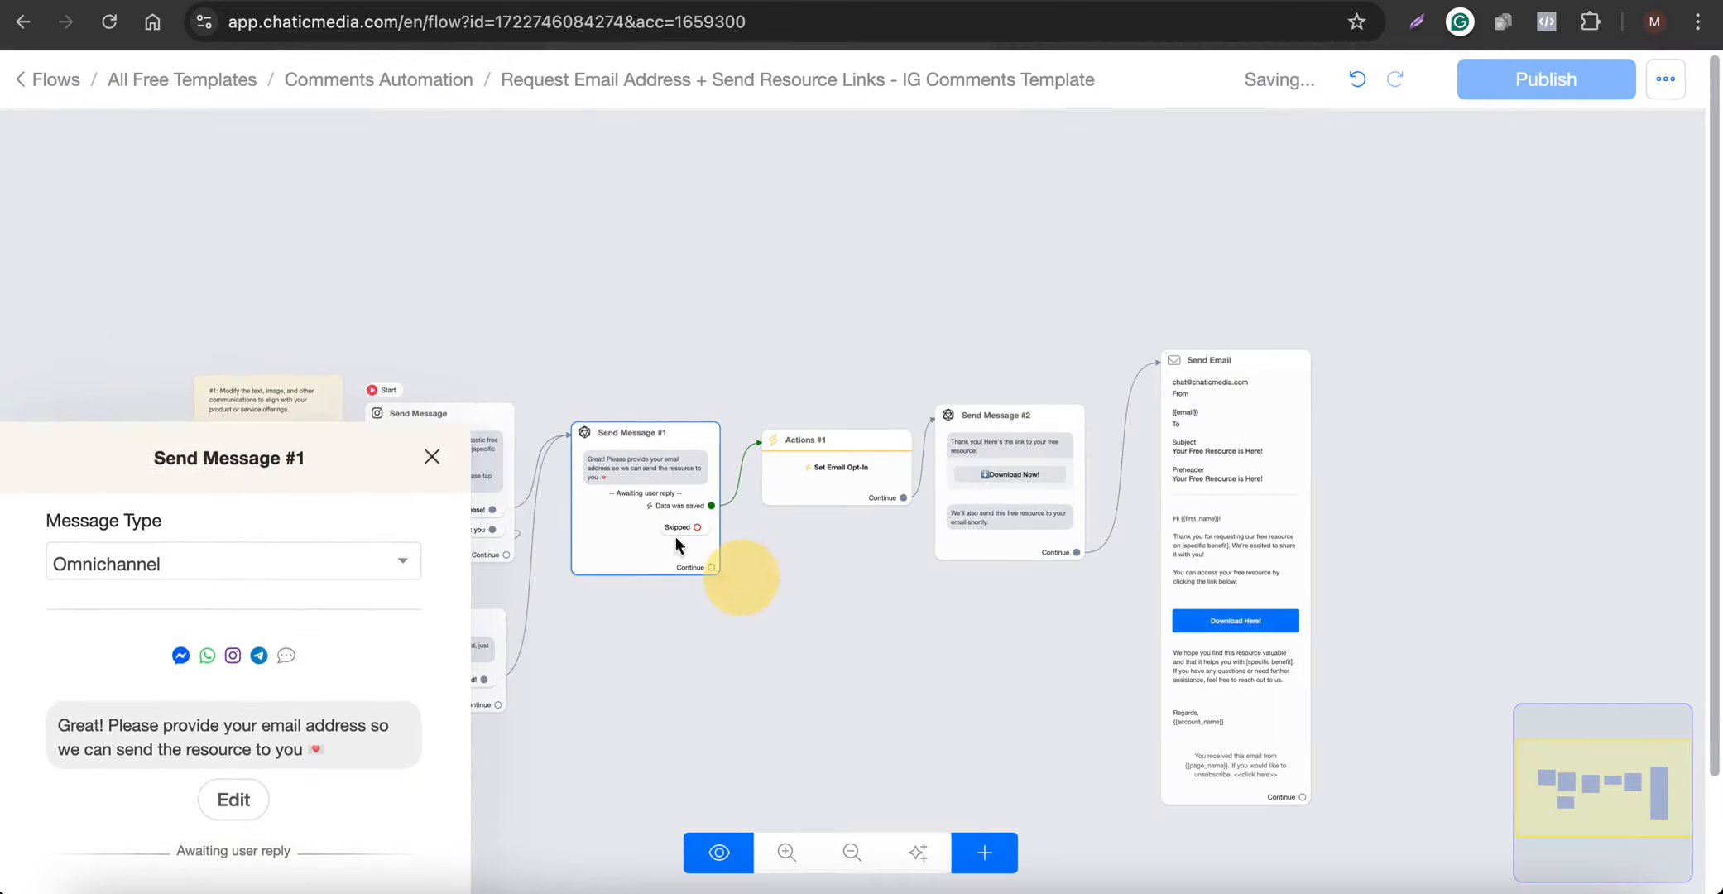
Step: Disable Auto Skip After for the email question in Send Message #1 and save the change
{"action": "left_click", "coordinate": [639, 518]}
{"action": "left_click", "coordinate": [242, 491]}
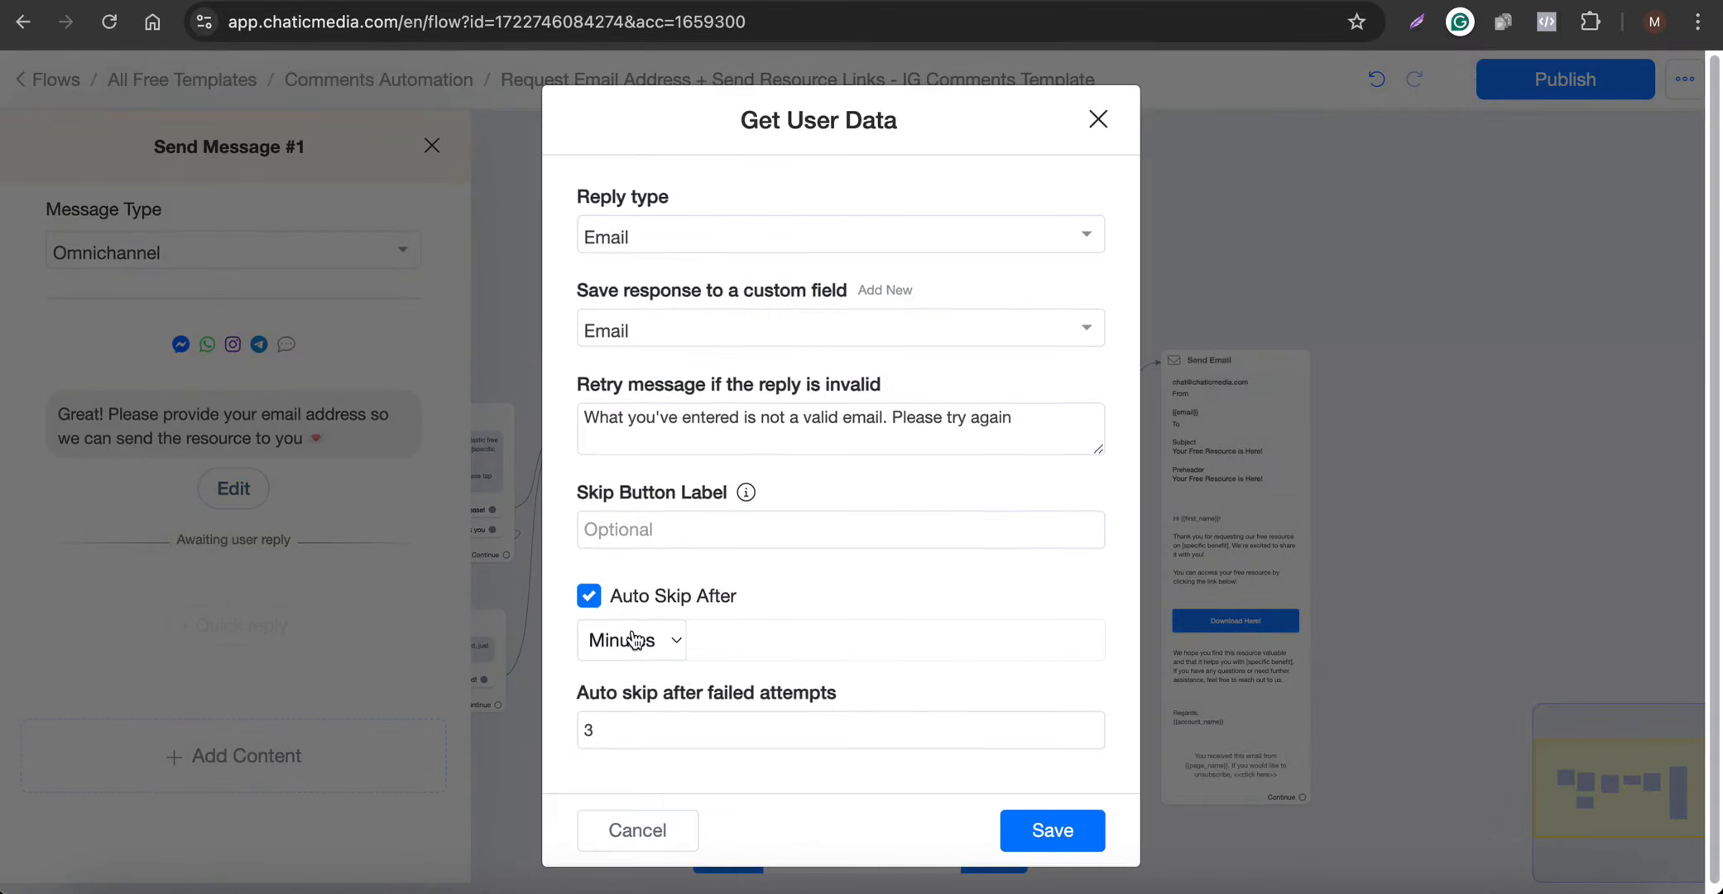
{"action": "left_click", "coordinate": [598, 596]}
{"action": "left_click", "coordinate": [1062, 702]}
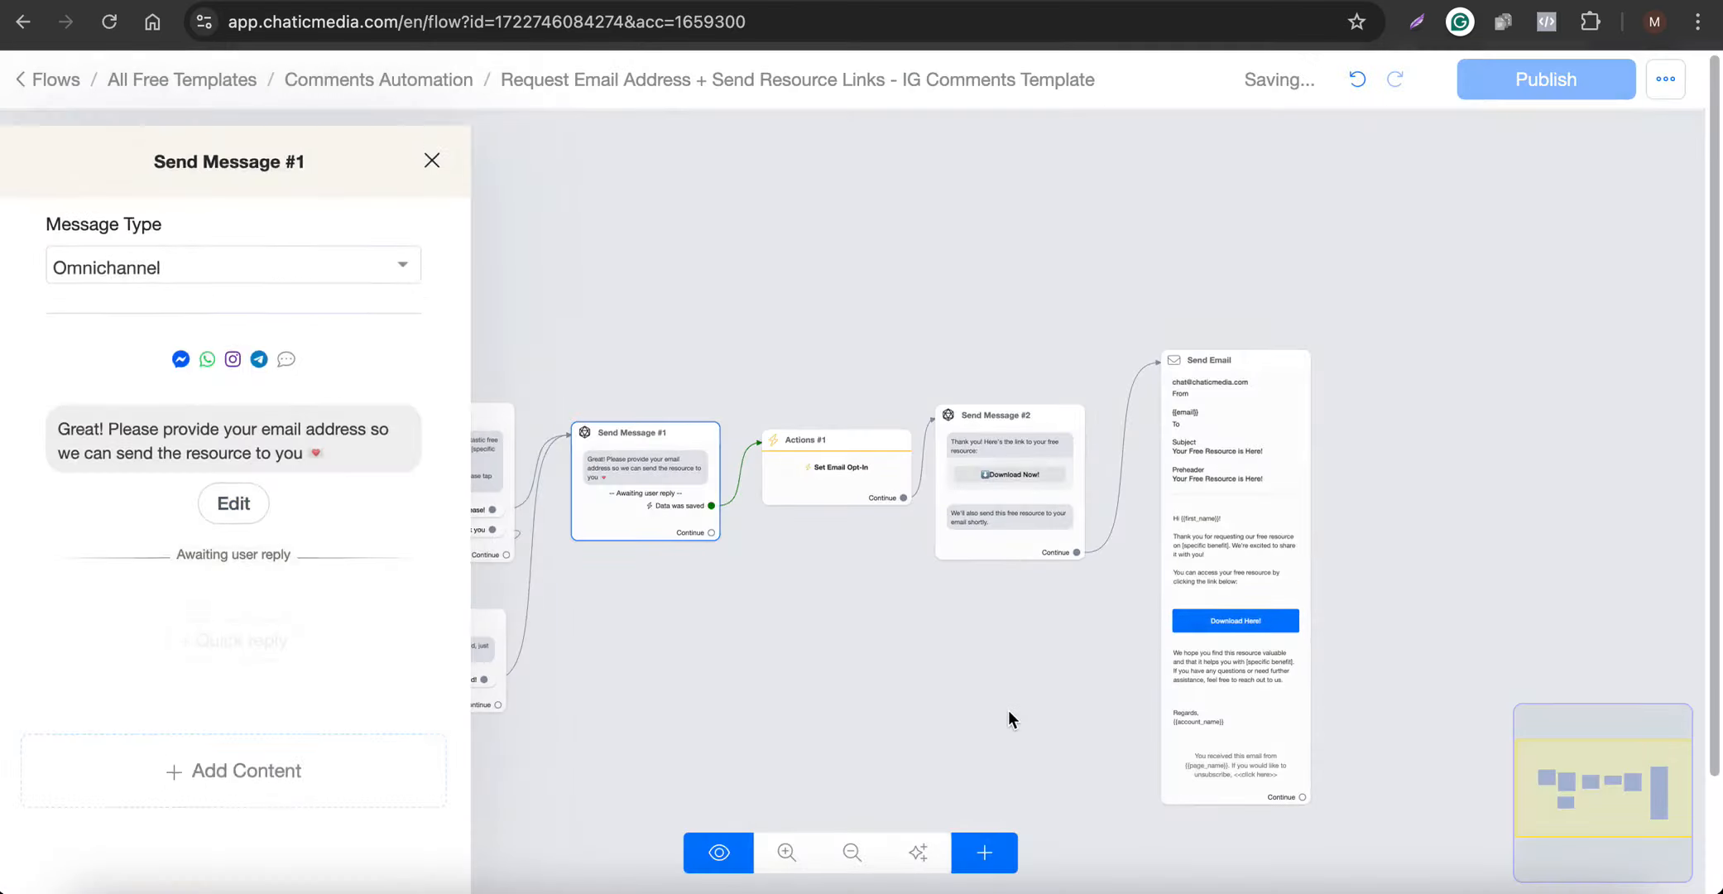